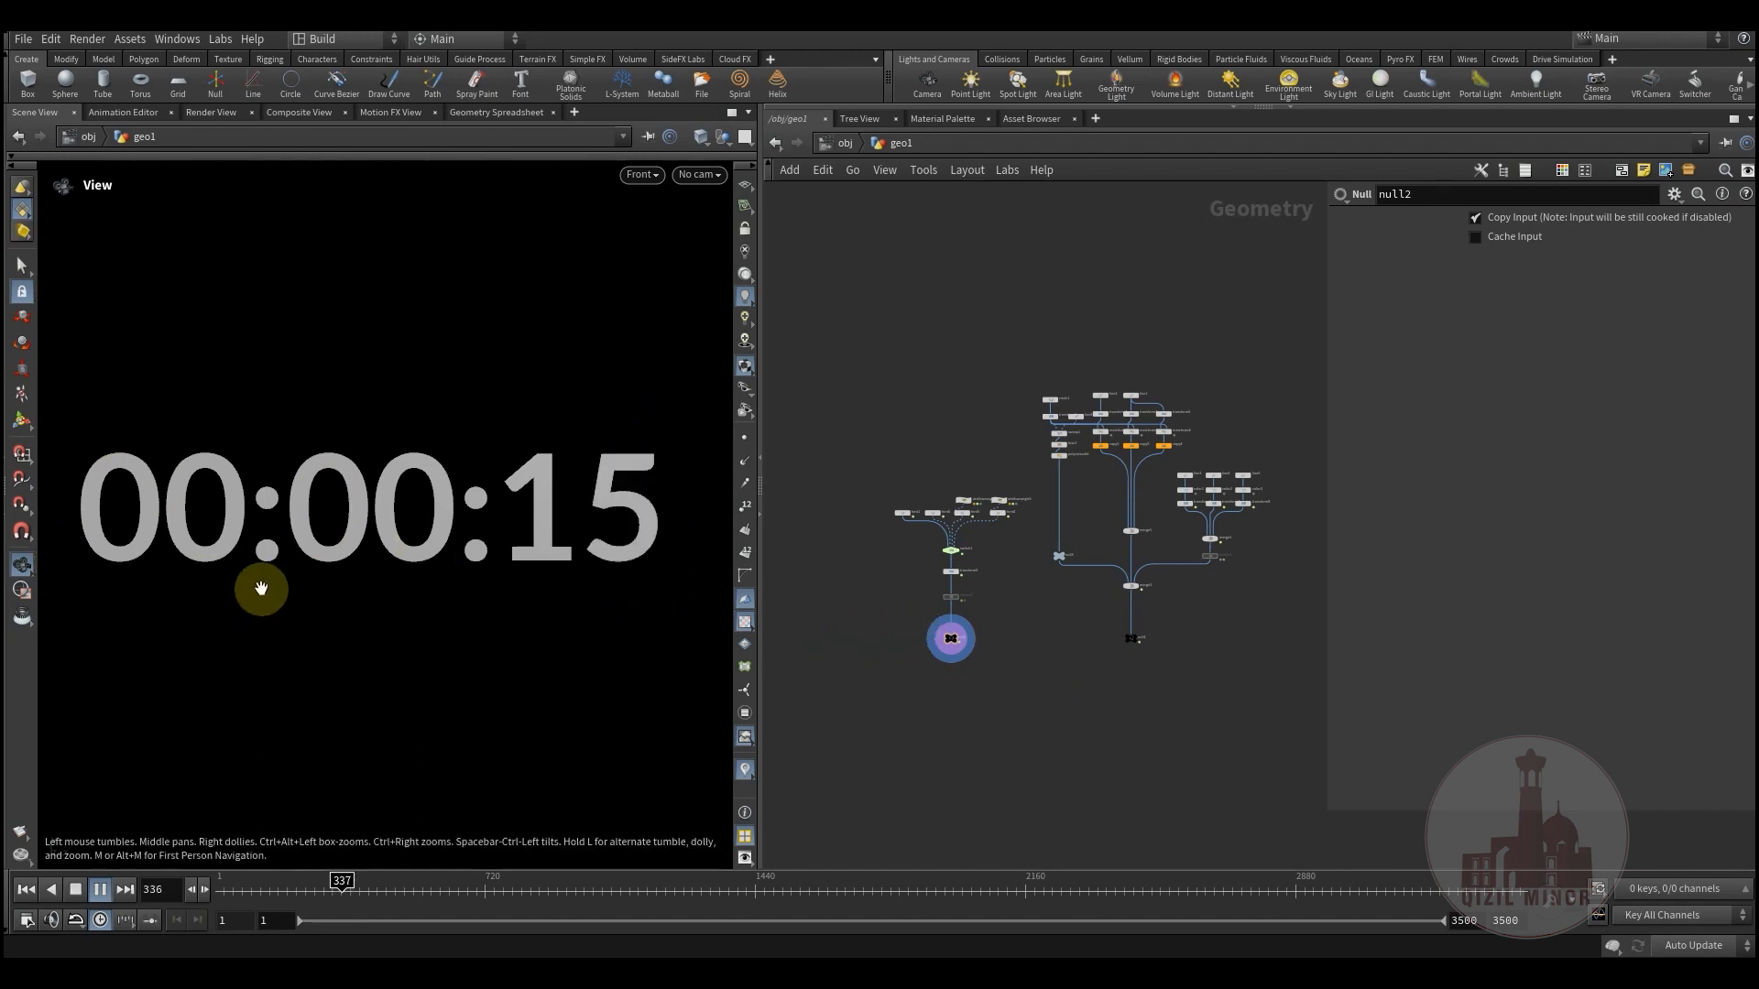
# - Stop the playback of the digital timer shown by null2 and go to frame 282
pyautogui.moveTo(872, 601); pyautogui.dragTo(917, 630, button='middle')
pyautogui.scroll(8, 923, 606)
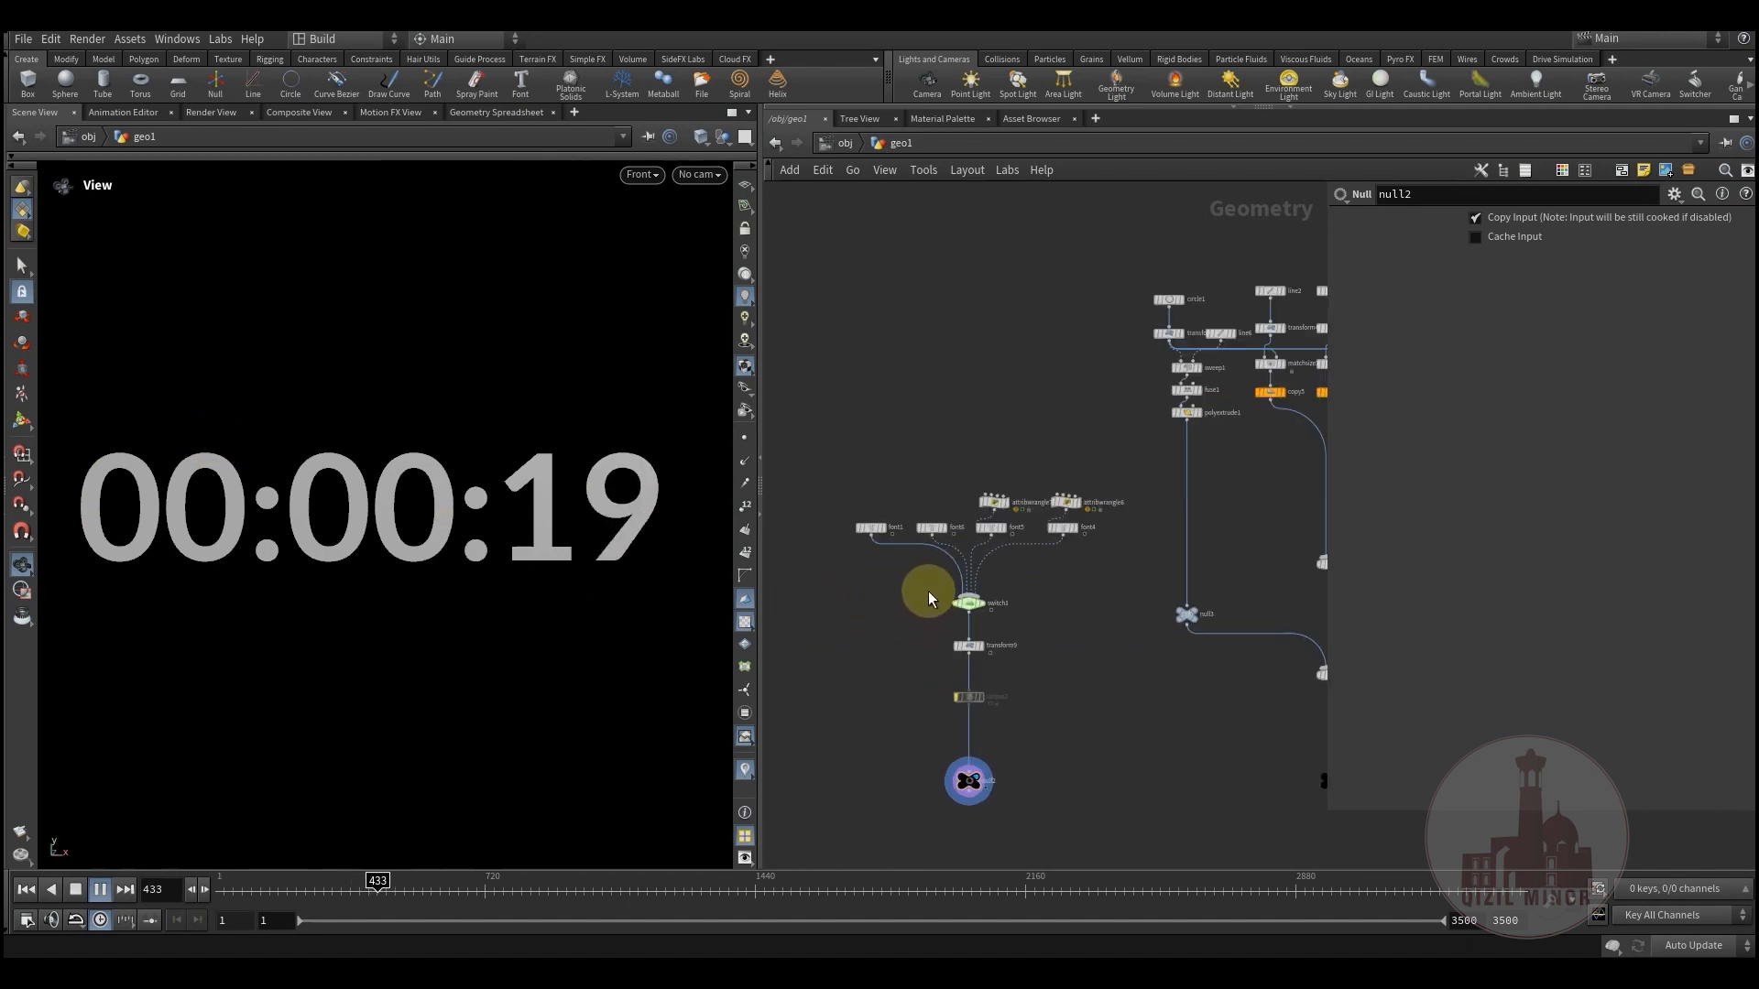
pyautogui.click(321, 891)
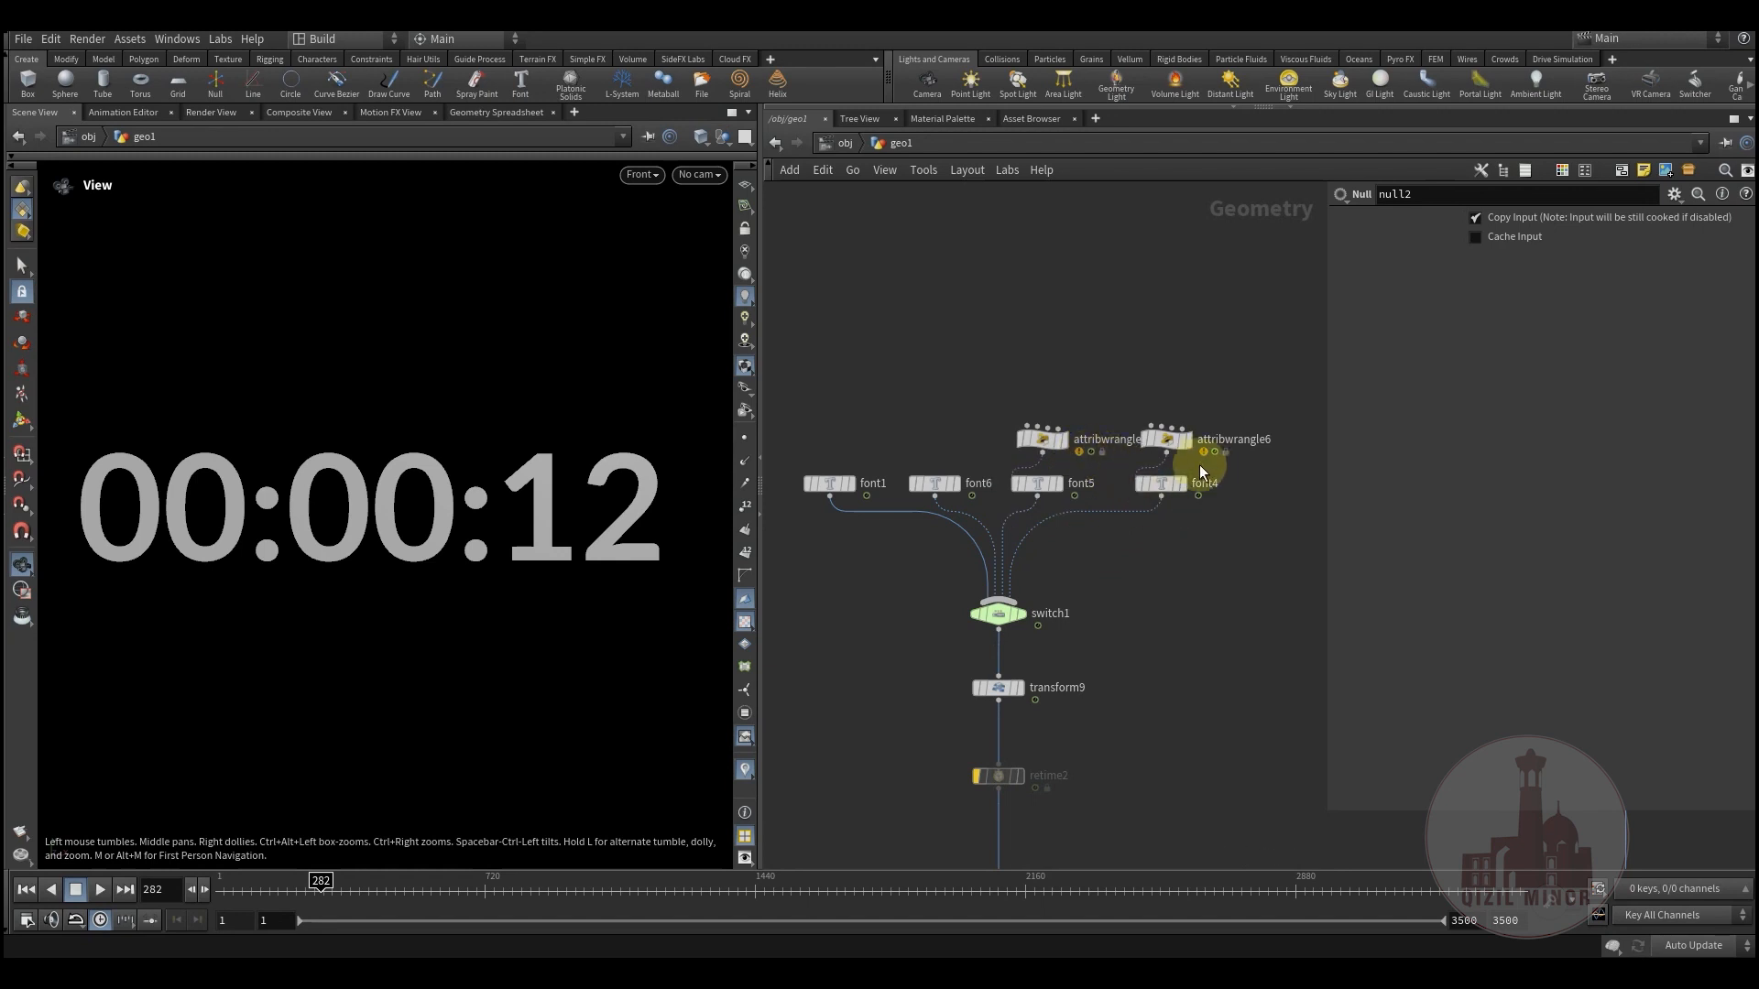
# - Display the analog clock from the null1 node and scrub the timeline to frame 1010
pyautogui.scroll(-8, 1175, 491)
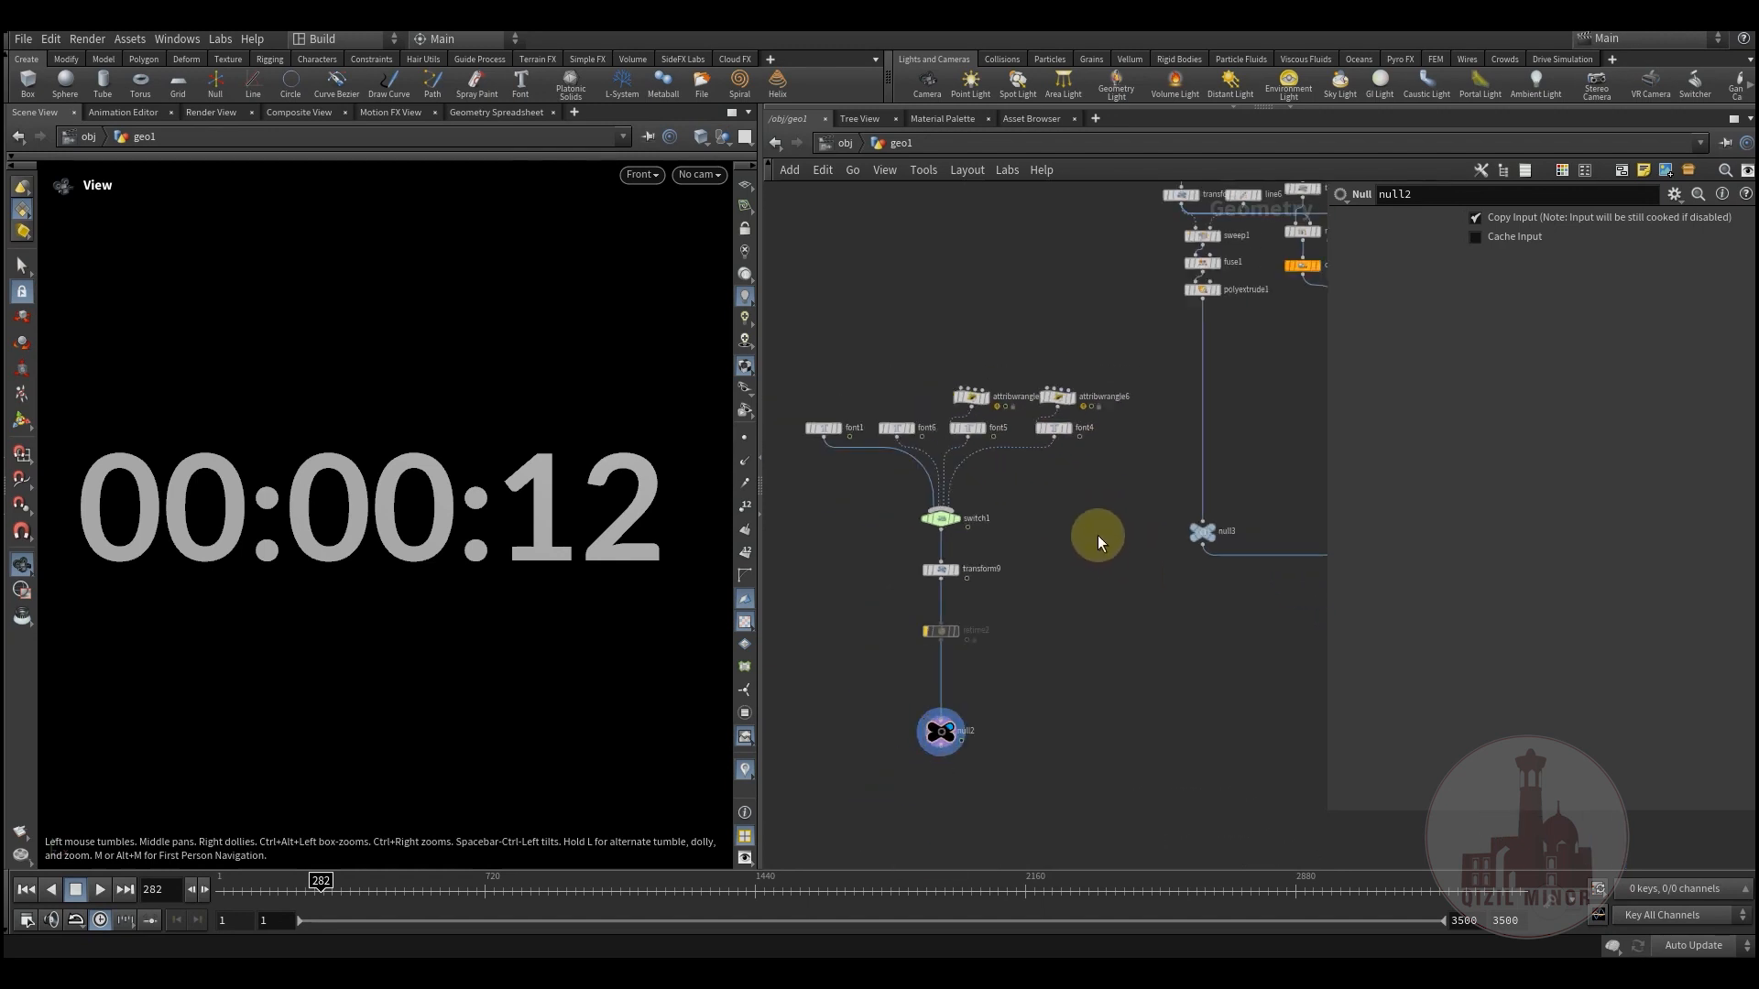
pyautogui.scroll(4, 1113, 703)
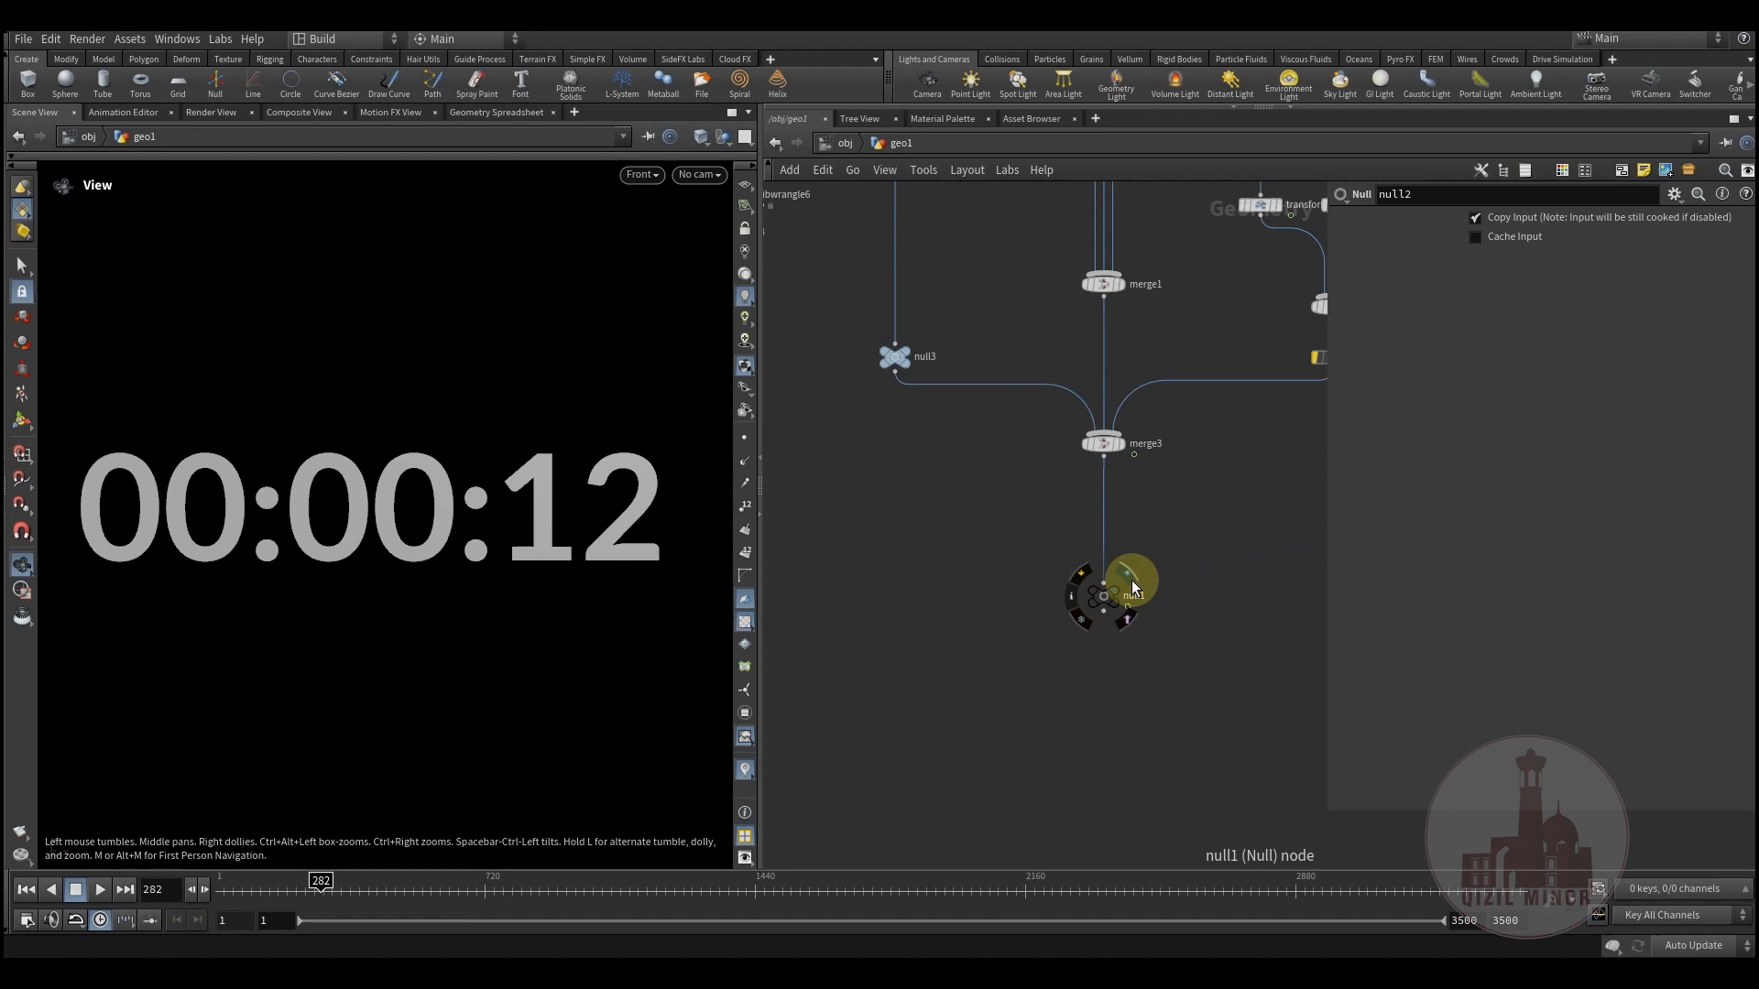
pyautogui.click(1115, 591)
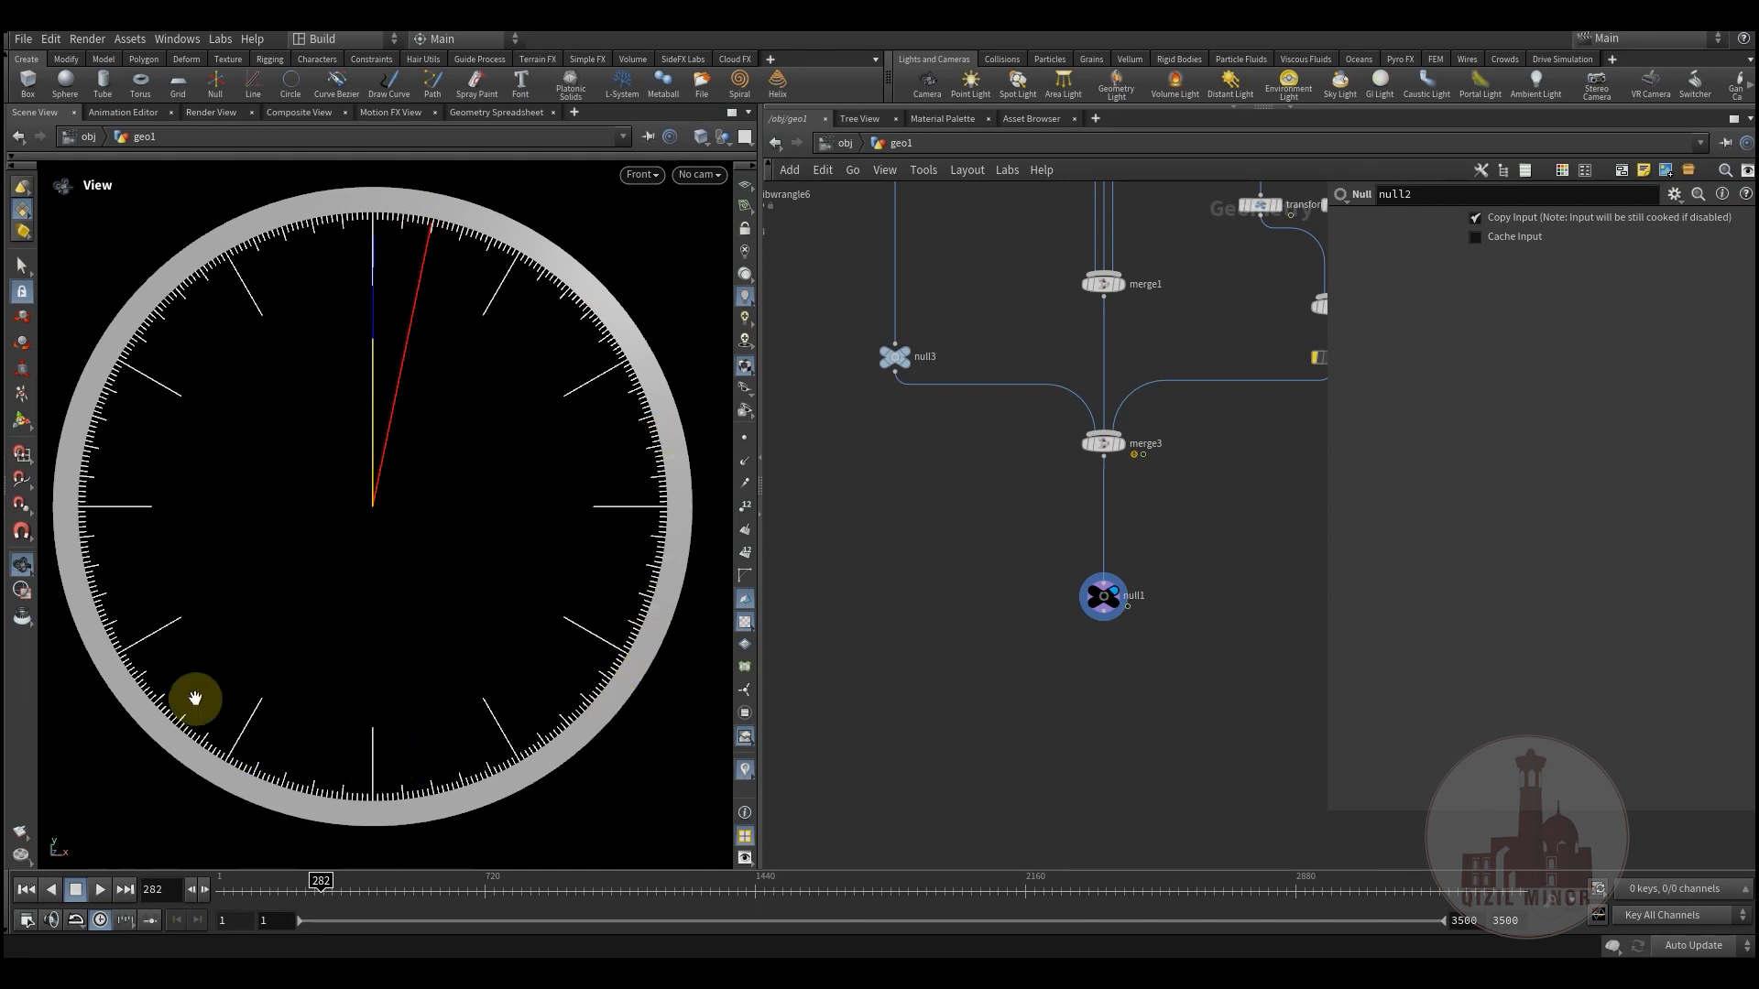
pyautogui.moveTo(342, 888); pyautogui.dragTo(596, 916)
# - Switch the displayed output back to the digital timer of the null2 node
pyautogui.moveTo(871, 560); pyautogui.dragTo(949, 709, button='middle')
pyautogui.scroll(-3, 949, 709)
pyautogui.moveTo(910, 634); pyautogui.dragTo(1084, 610, button='middle')
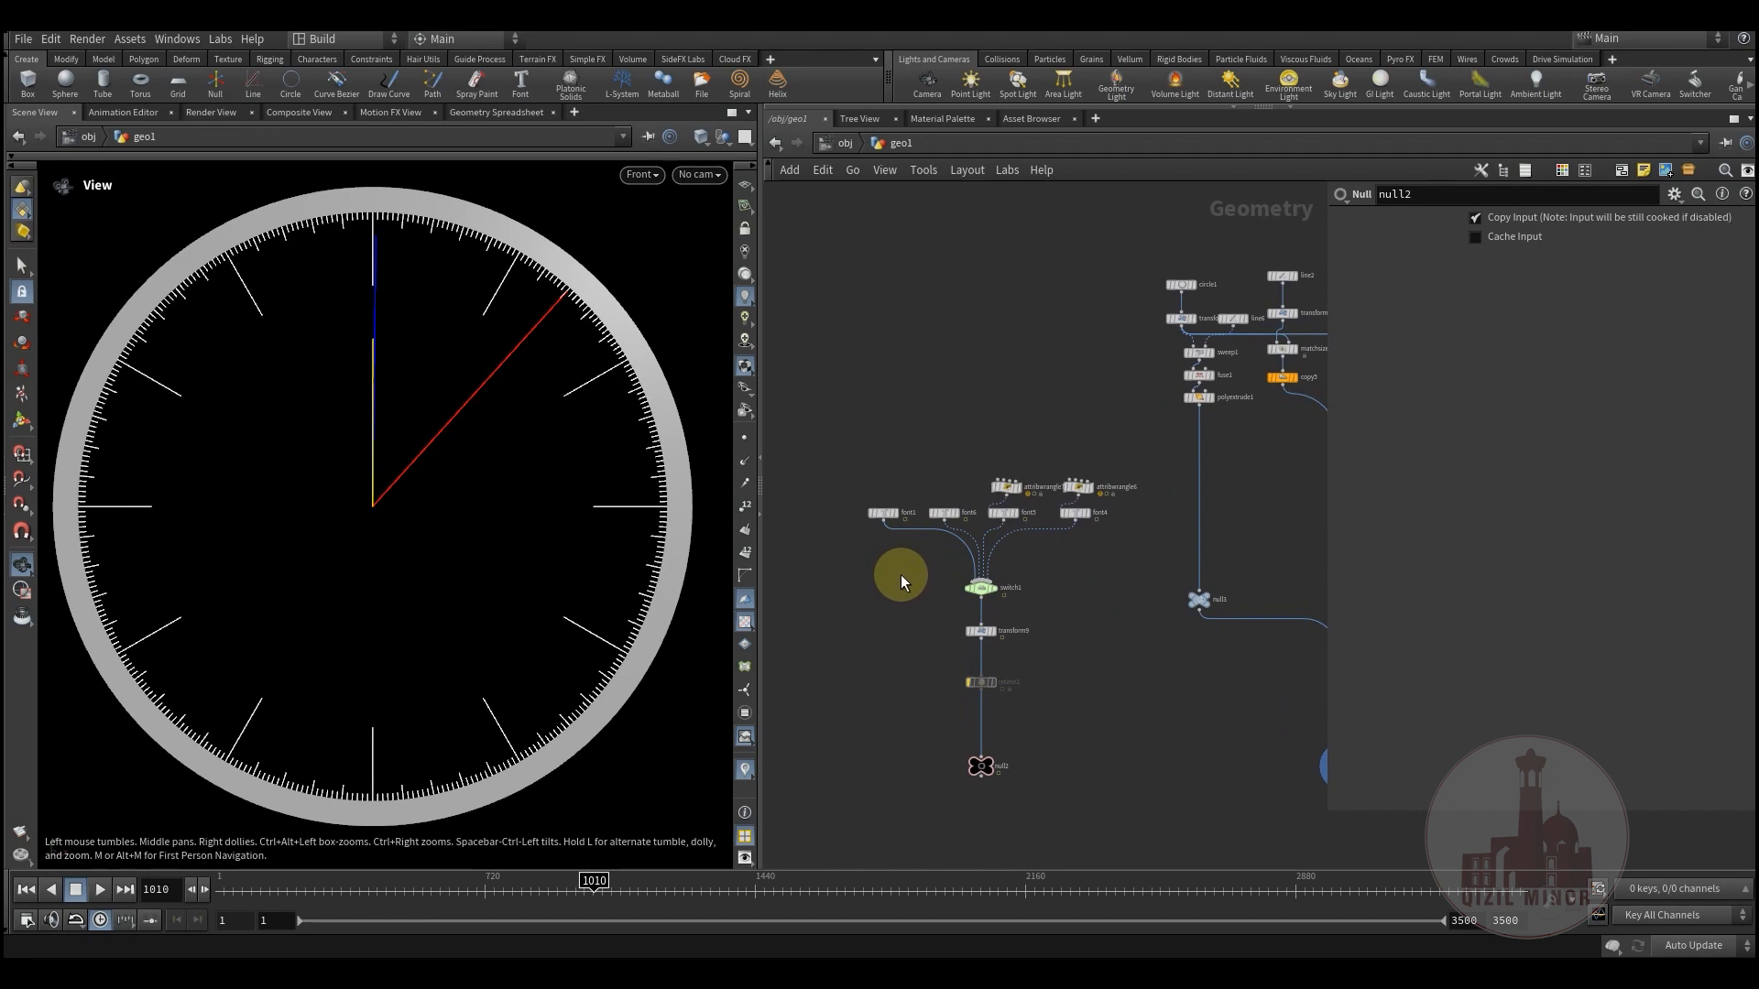
pyautogui.scroll(4, 998, 748)
pyautogui.click(1001, 752)
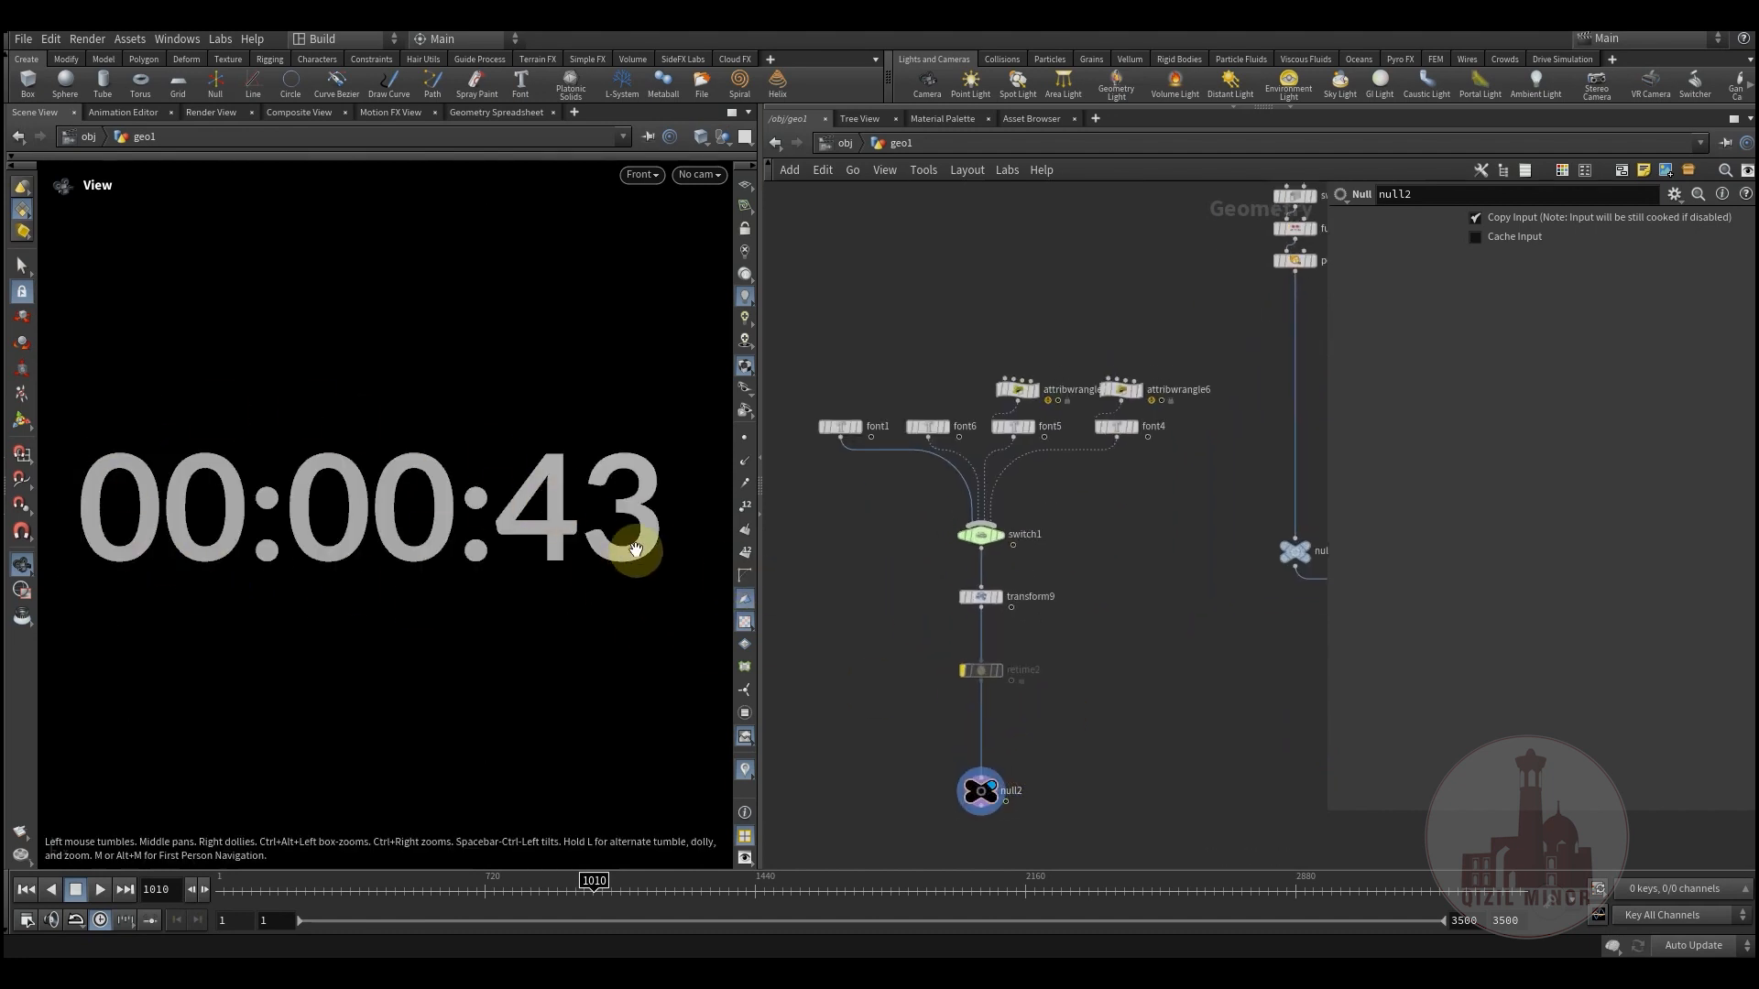
pyautogui.moveTo(892, 522); pyautogui.dragTo(904, 583, button='middle')
pyautogui.scroll(3, 889, 537)
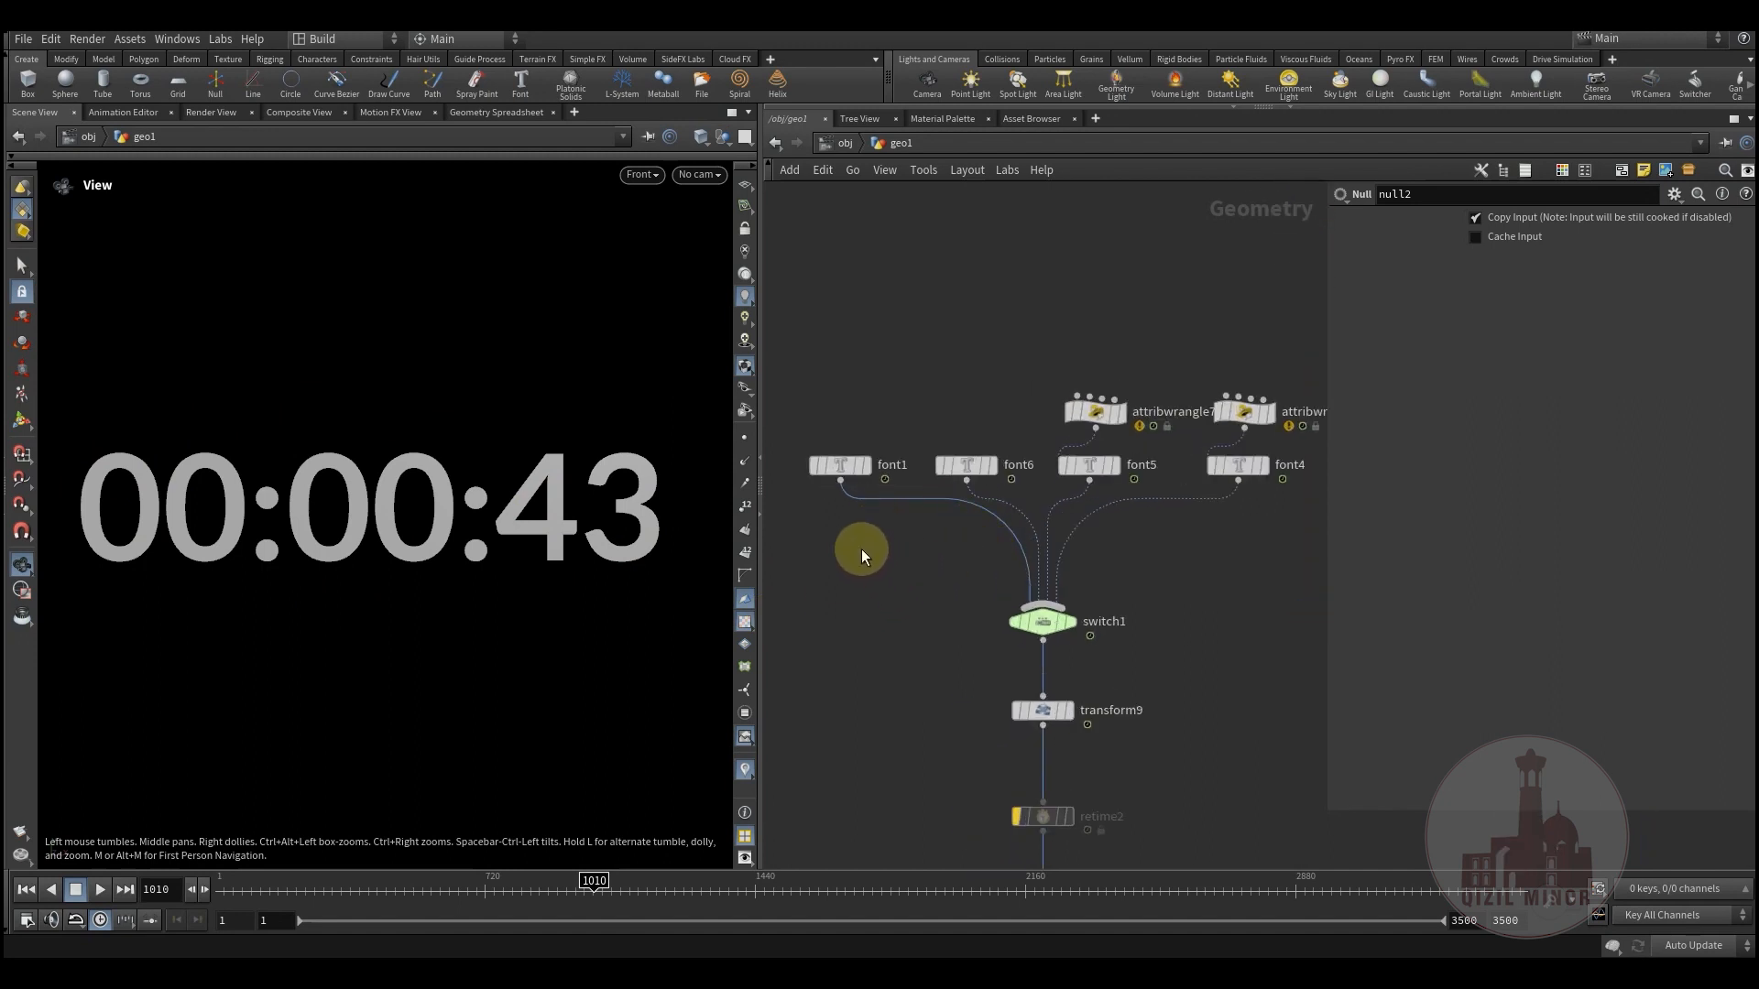
# - Move the font1 node below the row of other font nodes and show the input list of switch1
pyautogui.moveTo(843, 465); pyautogui.dragTo(832, 519)
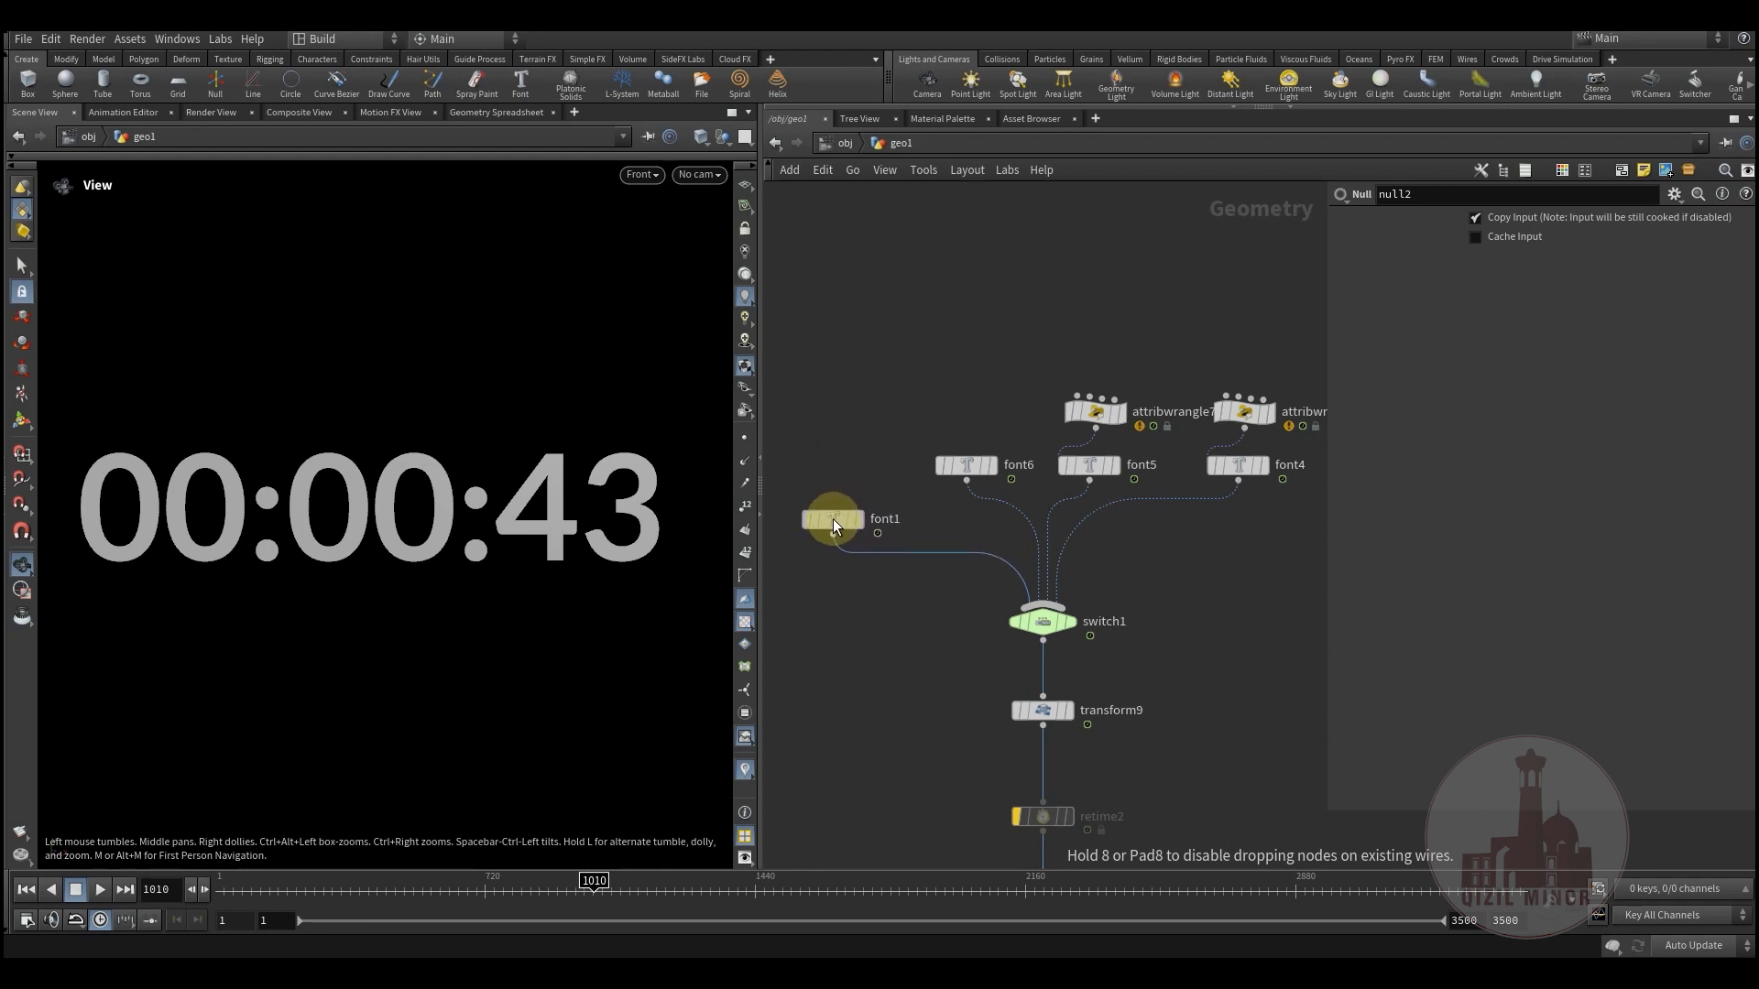
pyautogui.moveTo(898, 623); pyautogui.dragTo(953, 614, button='middle')
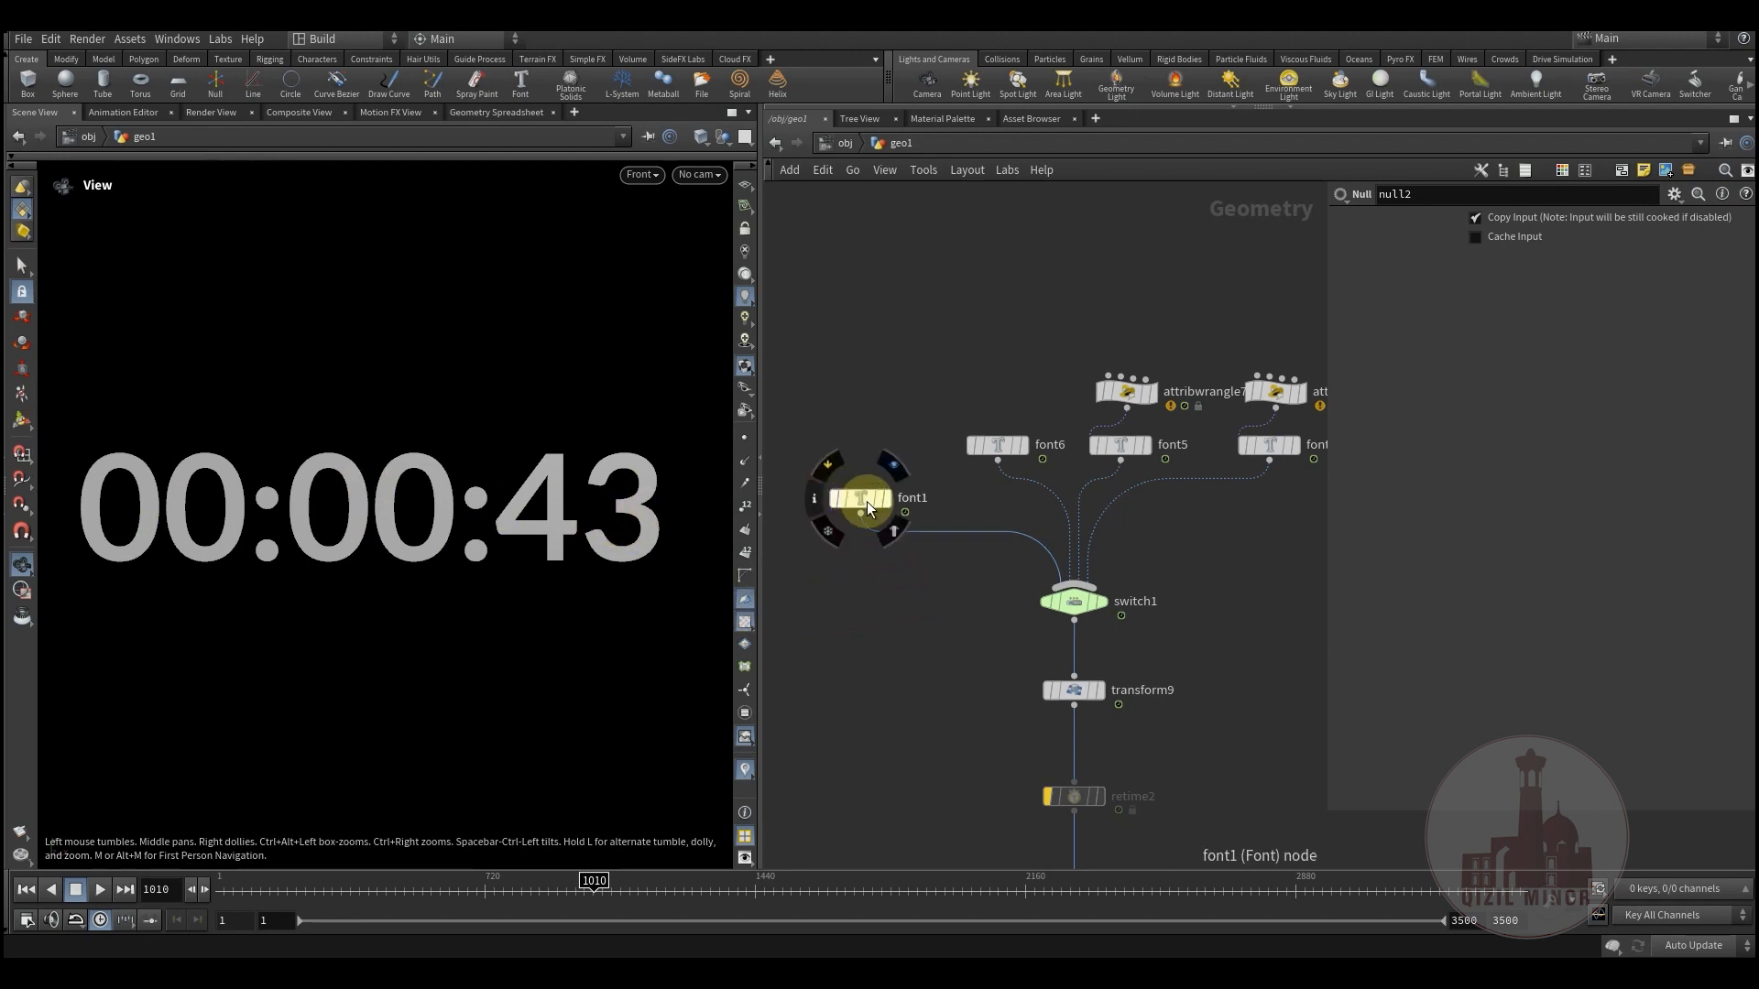
pyautogui.moveTo(954, 608); pyautogui.dragTo(949, 636, button='middle')
pyautogui.moveTo(861, 526)
pyautogui.mouseDown()
pyautogui.moveTo(919, 530)
pyautogui.moveTo(893, 538)
pyautogui.mouseUp()
pyautogui.moveTo(924, 609); pyautogui.dragTo(886, 579, button='middle')
pyautogui.click(1028, 600)
pyautogui.moveTo(892, 640); pyautogui.dragTo(926, 683, button='middle')
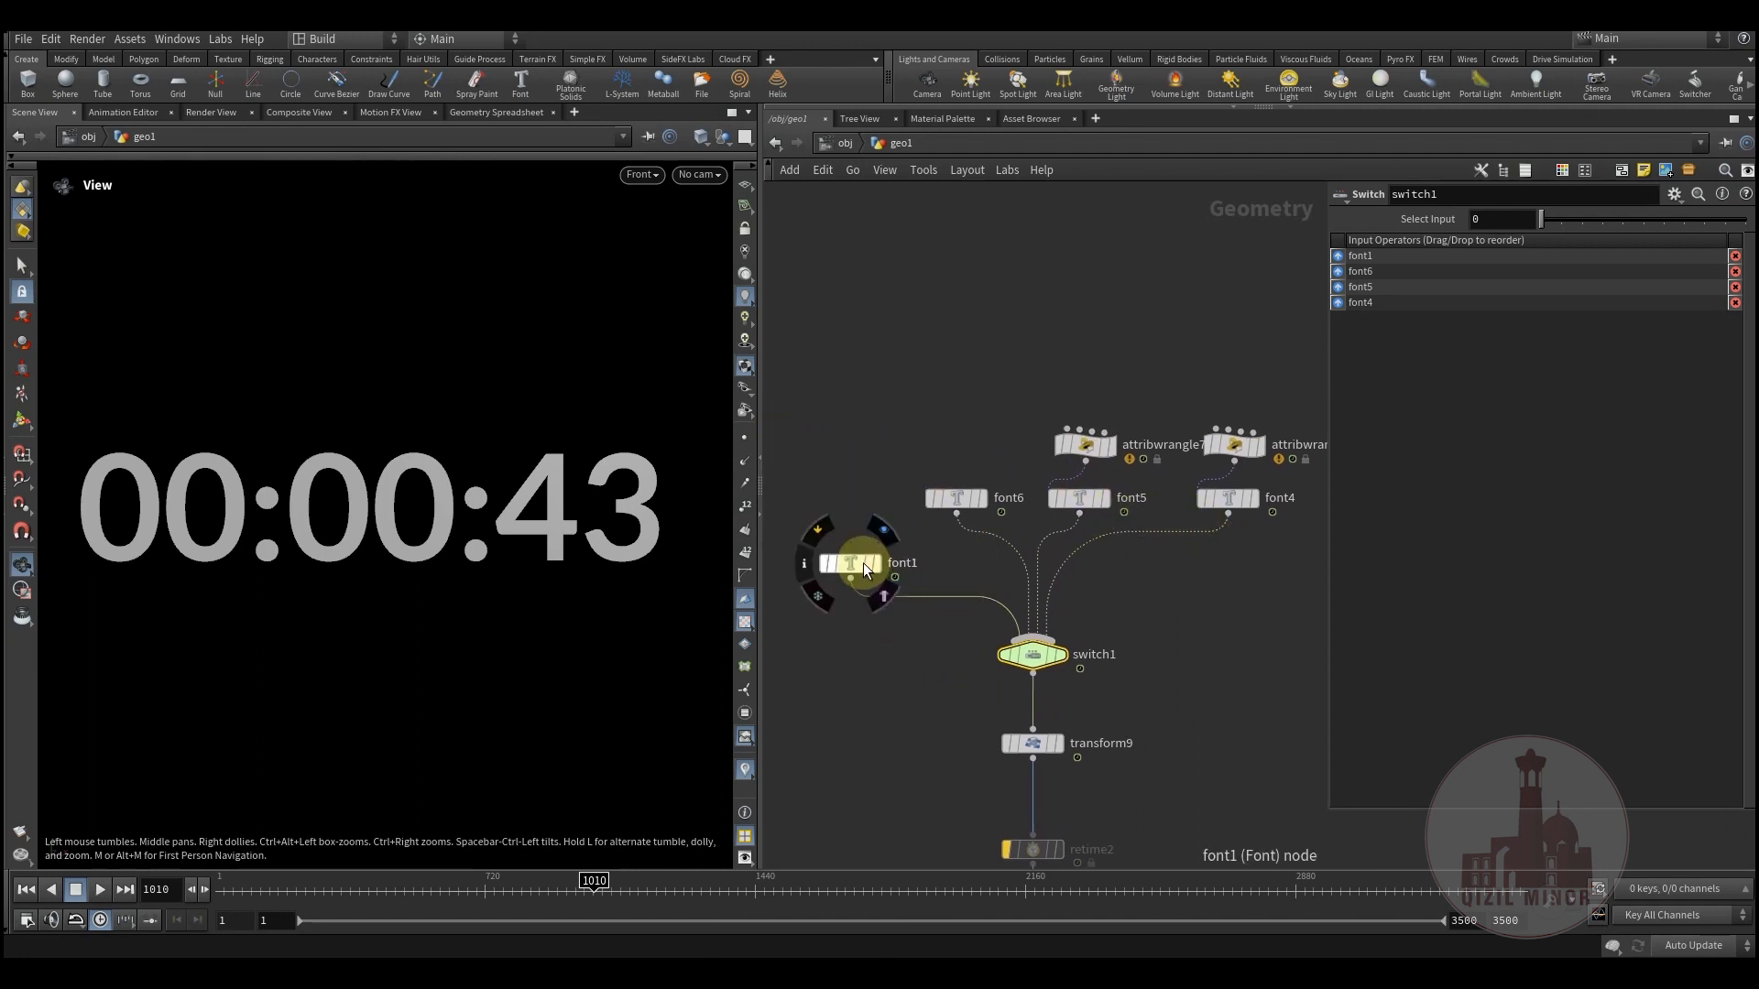
# - Inspect the text expressions of the font1, font6, font5 and font4 nodes one after another
pyautogui.moveTo(843, 465); pyautogui.dragTo(973, 538)
pyautogui.moveTo(870, 614); pyautogui.dragTo(870, 616)
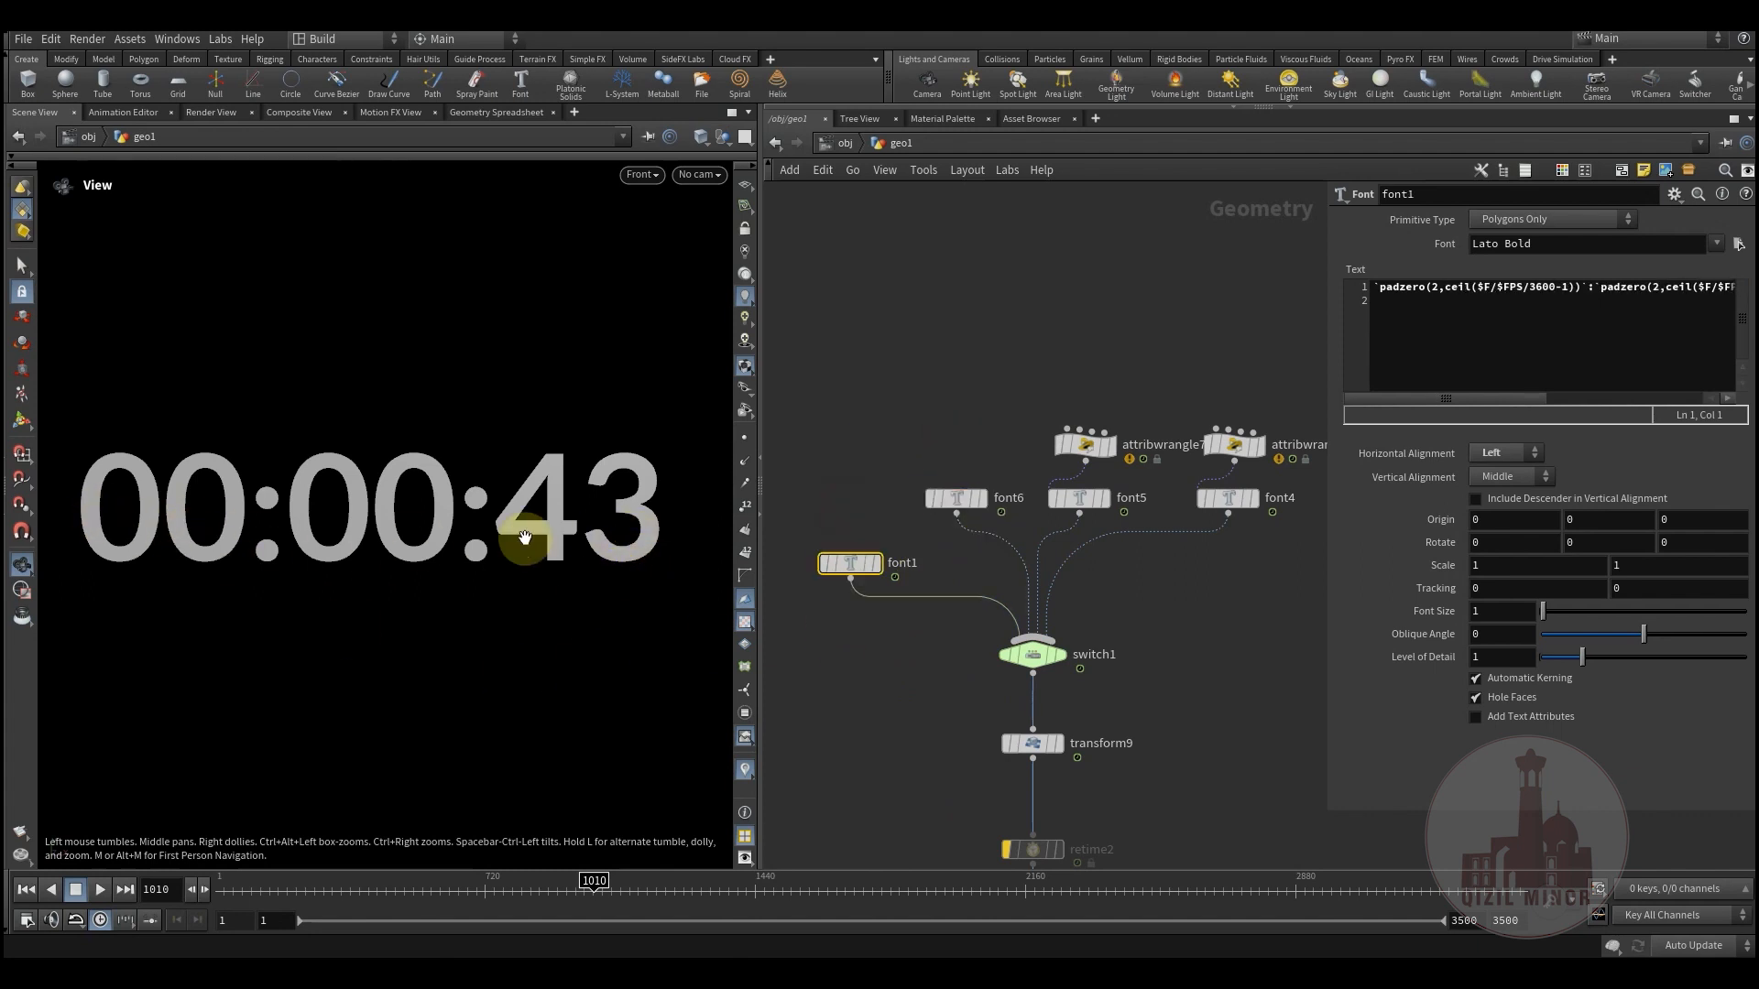
pyautogui.click(956, 500)
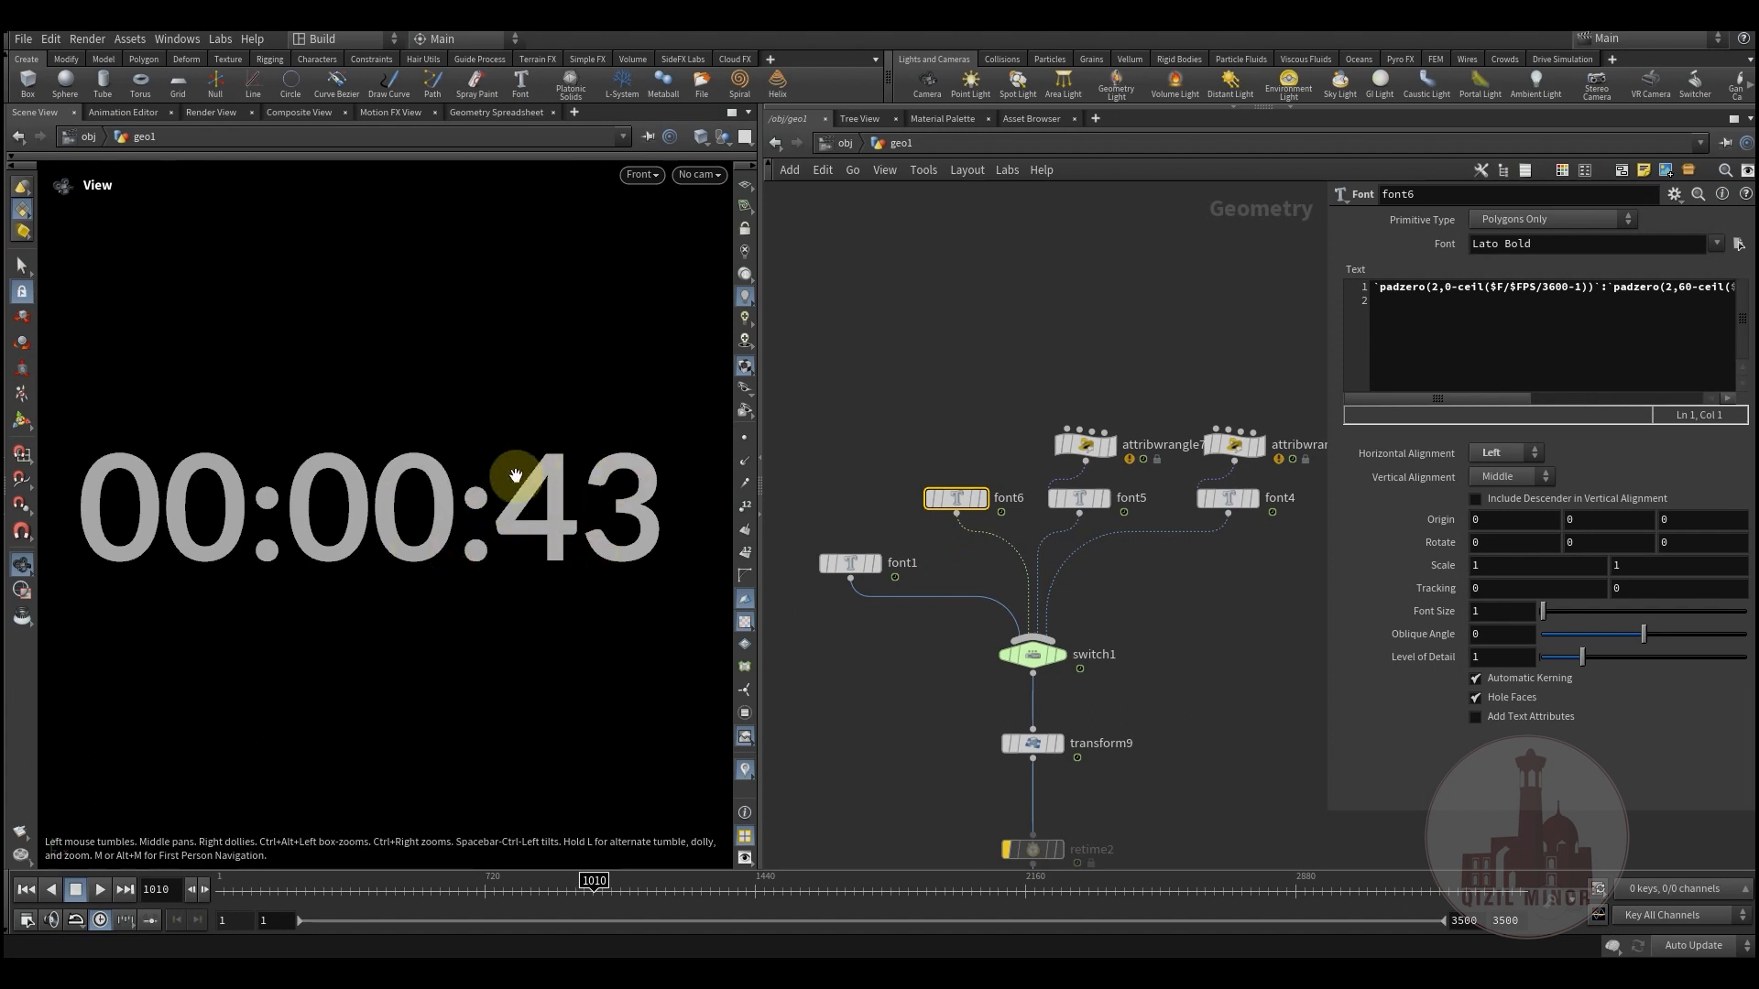
pyautogui.click(1085, 498)
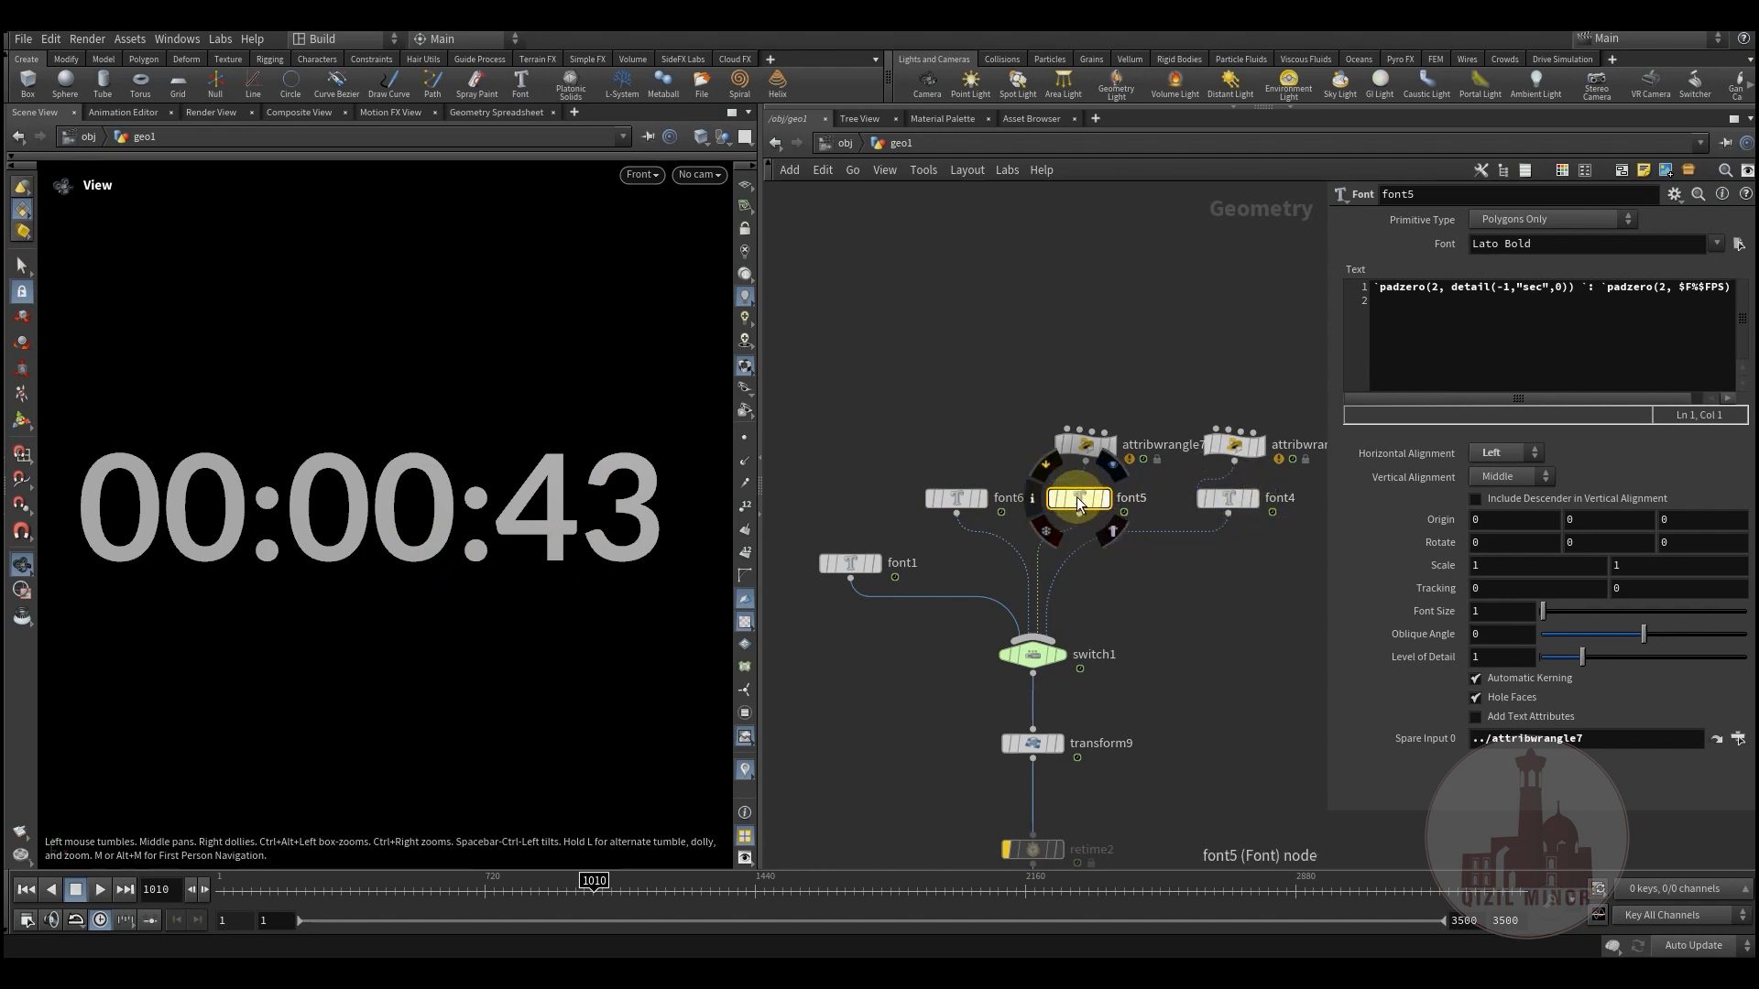
pyautogui.click(1225, 499)
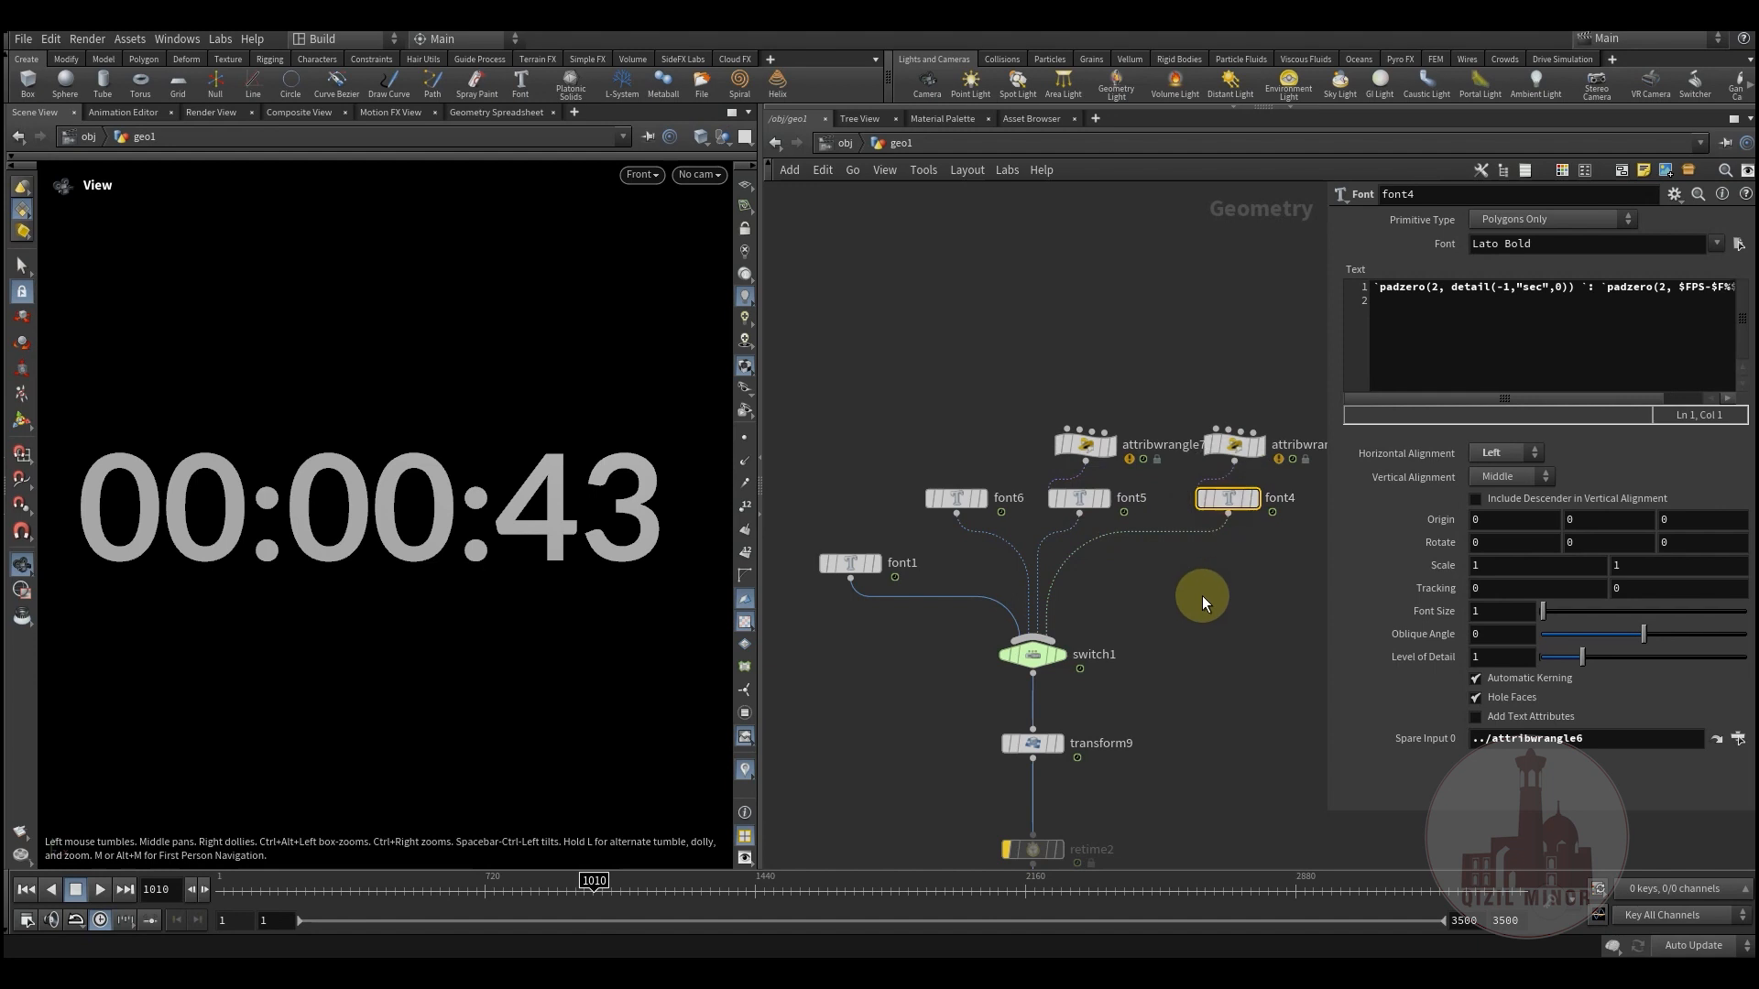
pyautogui.moveTo(1230, 668); pyautogui.dragTo(1081, 586, button='middle')
pyautogui.scroll(-3, 1081, 588)
pyautogui.moveTo(1142, 710); pyautogui.dragTo(915, 586, button='middle')
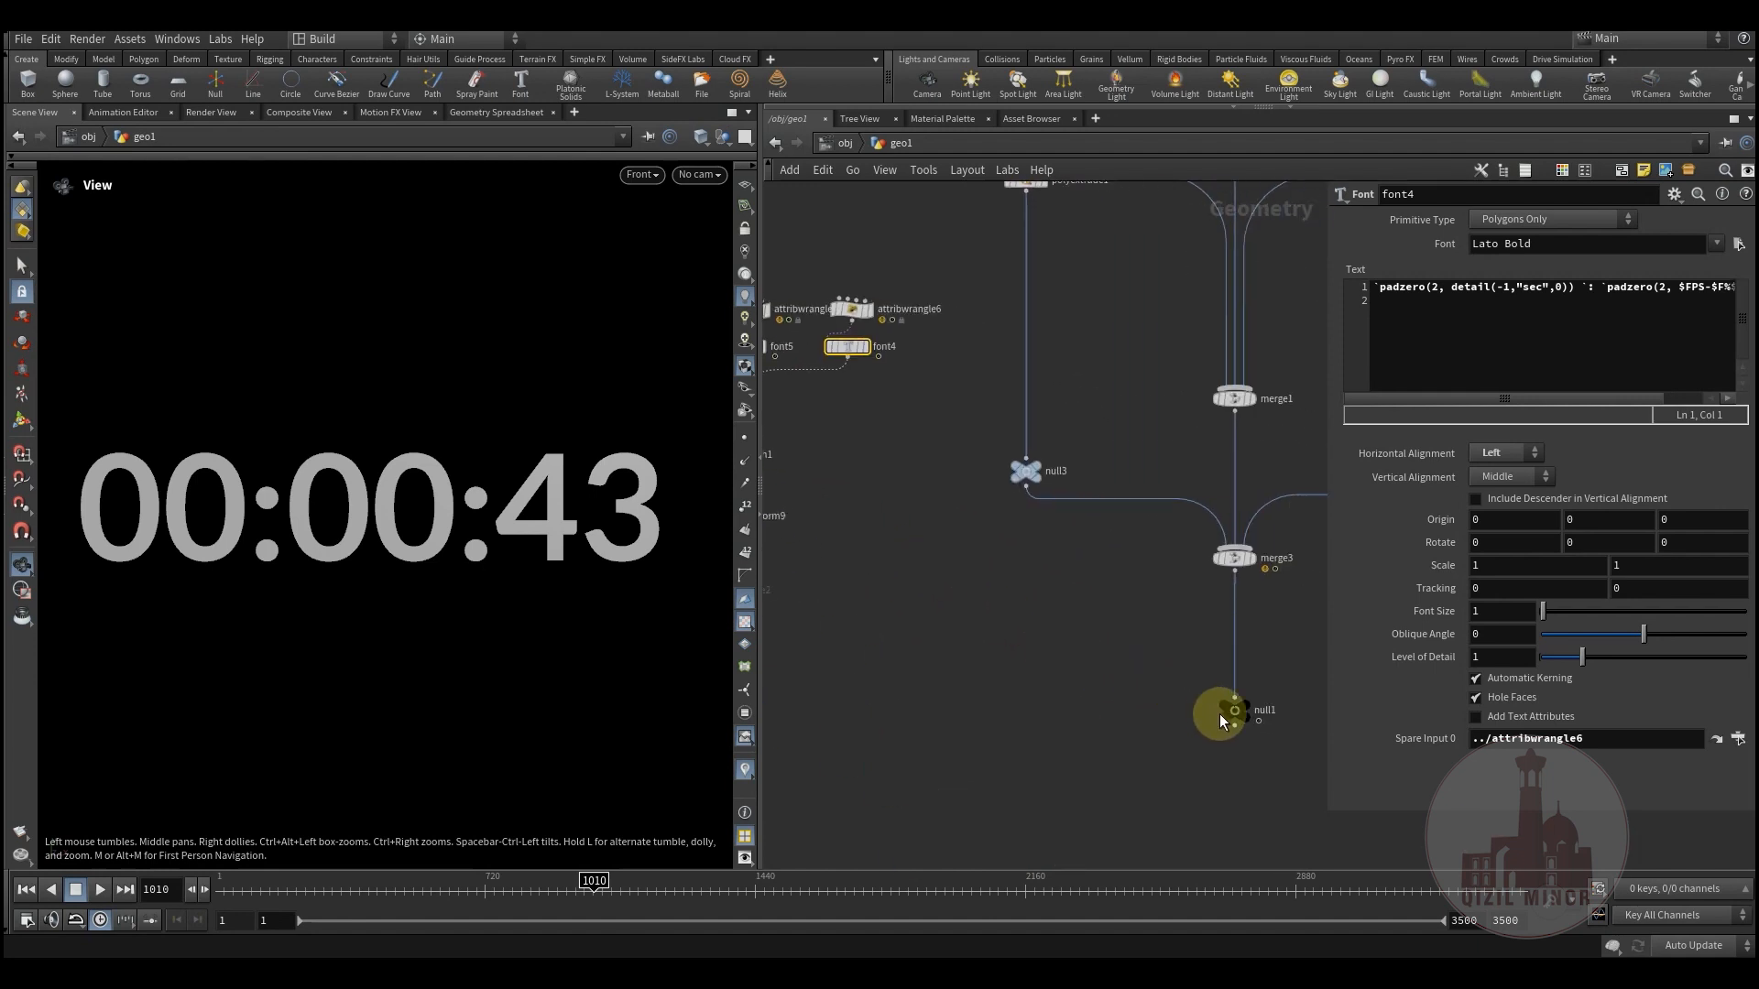
pyautogui.moveTo(1125, 677); pyautogui.dragTo(953, 619, button='middle')
pyautogui.moveTo(920, 672); pyautogui.dragTo(1056, 684, button='middle')
pyautogui.moveTo(895, 557); pyautogui.dragTo(1209, 748, button='middle')
pyautogui.scroll(2, 915, 651)
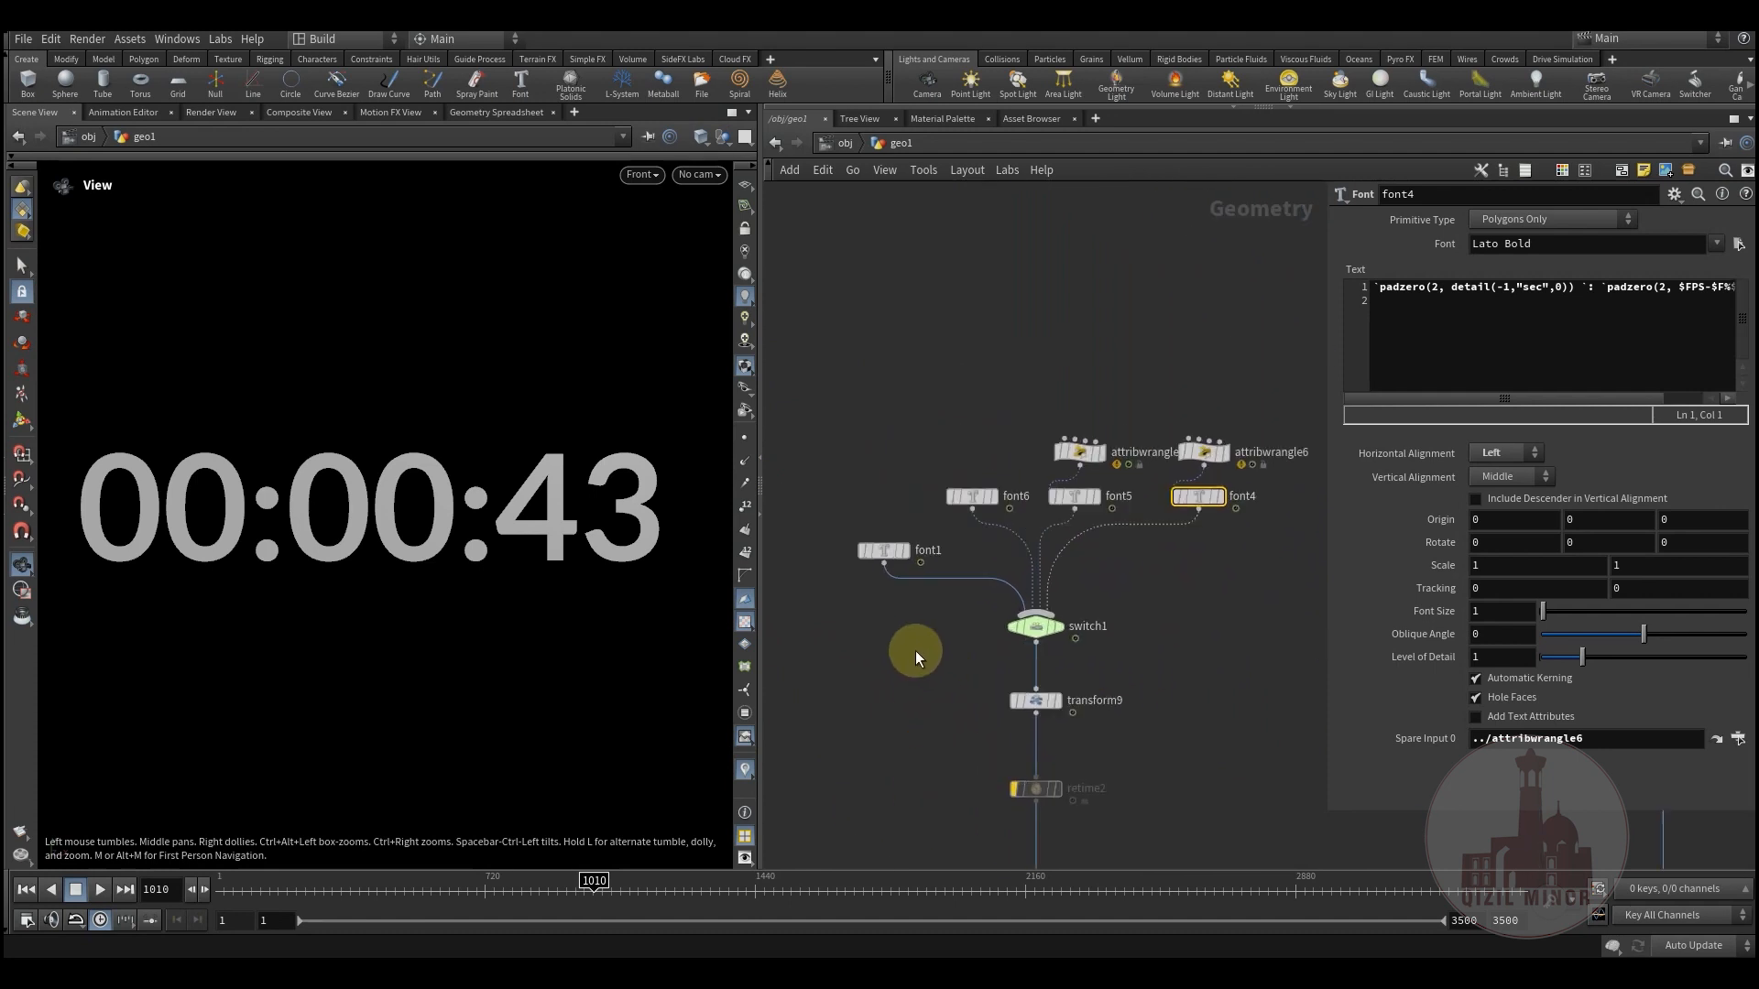
# - Show the font1 node's parameters and widen their area so the whole text expression fits
pyautogui.click(1063, 624)
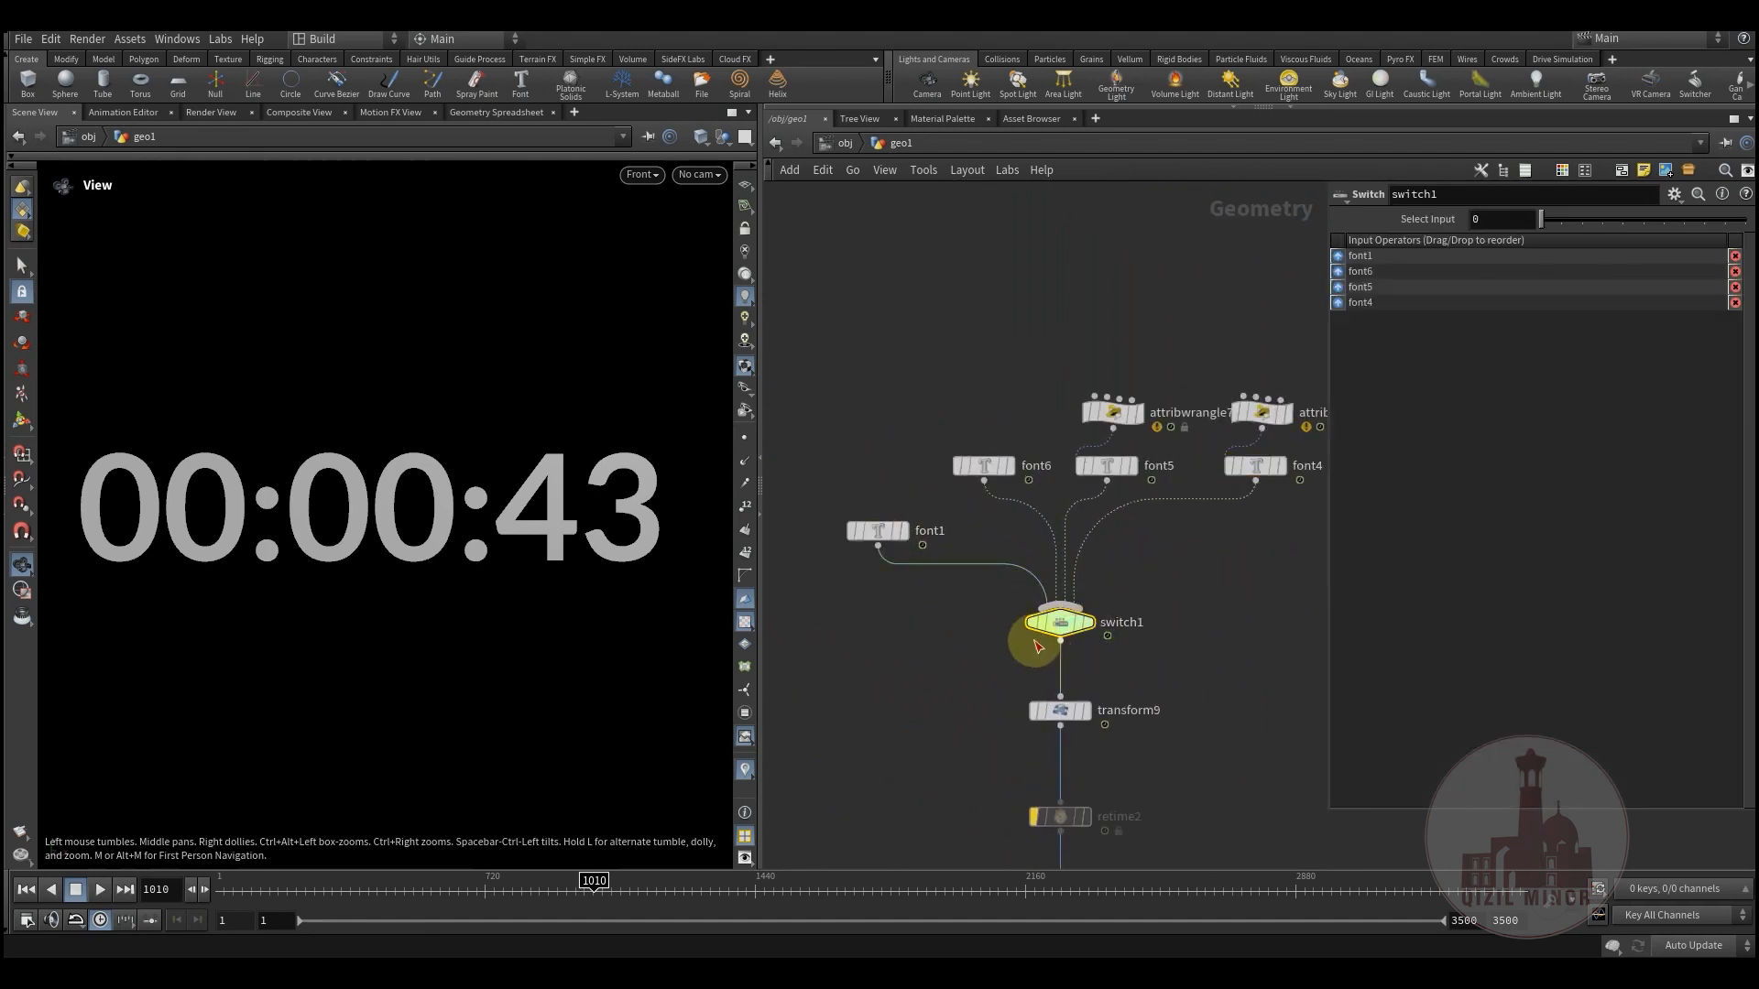
pyautogui.click(880, 530)
pyautogui.moveTo(1322, 601); pyautogui.dragTo(1037, 632)
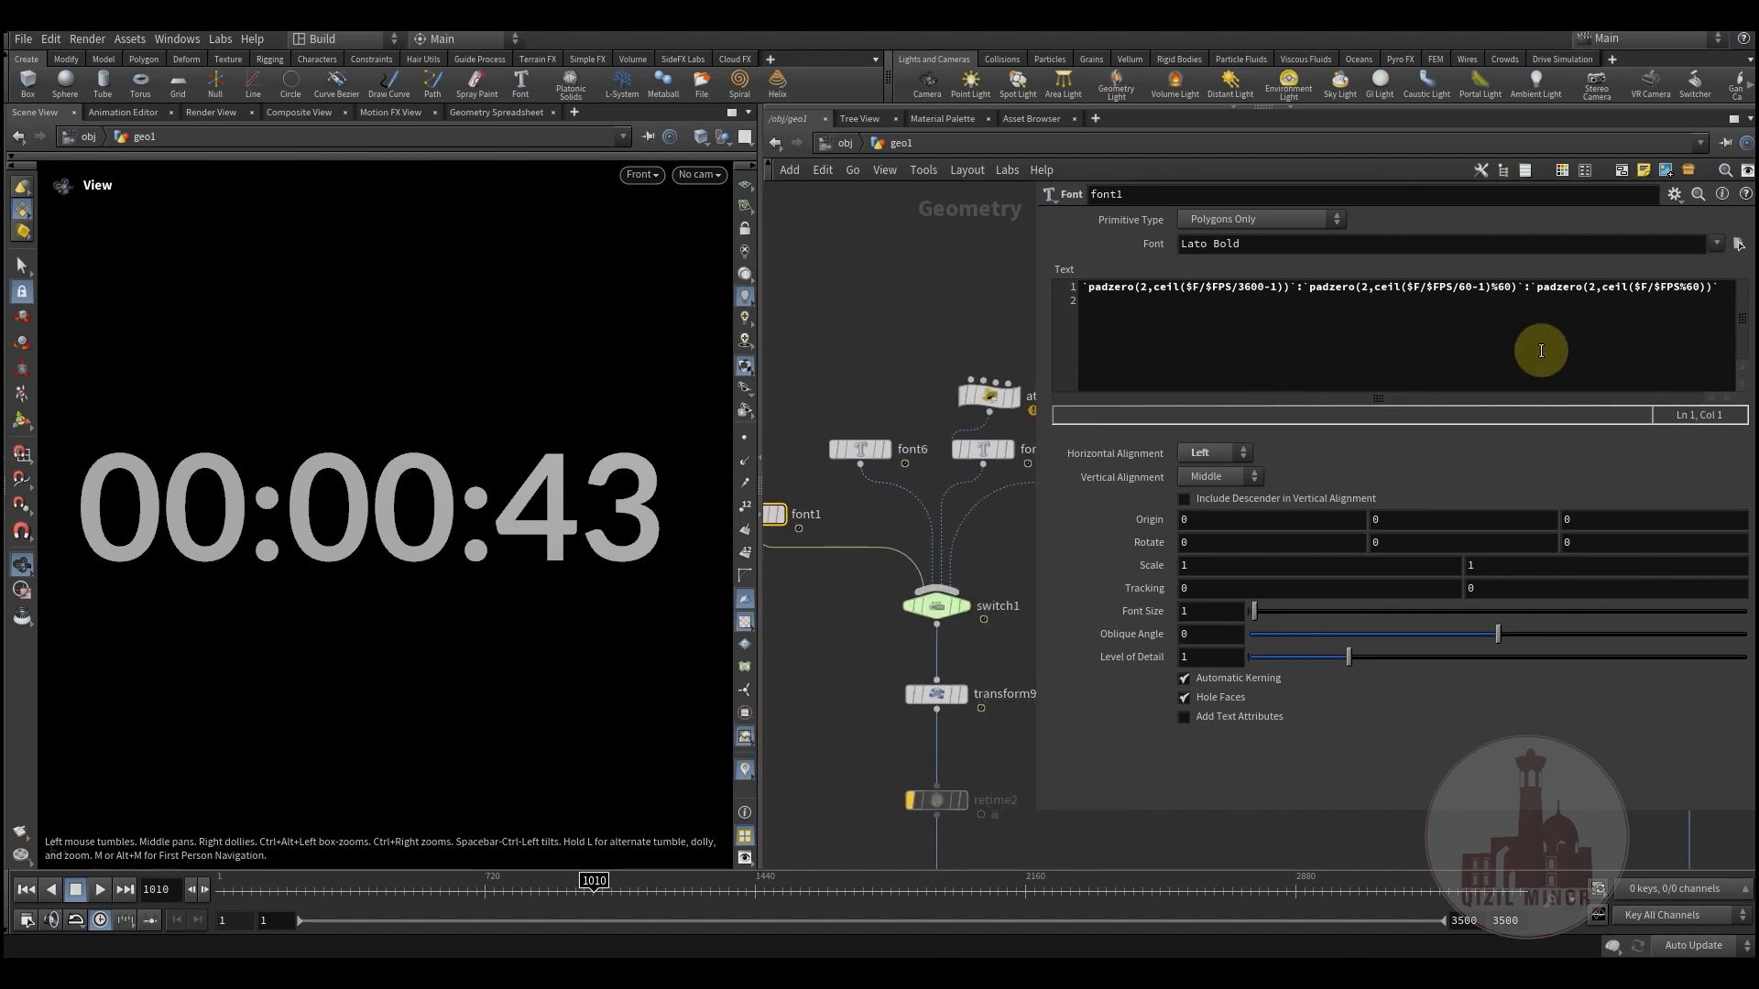
# - Examine the seconds and hours segments of font1's text expression by highlighting each padzero call
pyautogui.moveTo(1721, 287); pyautogui.dragTo(1530, 288)
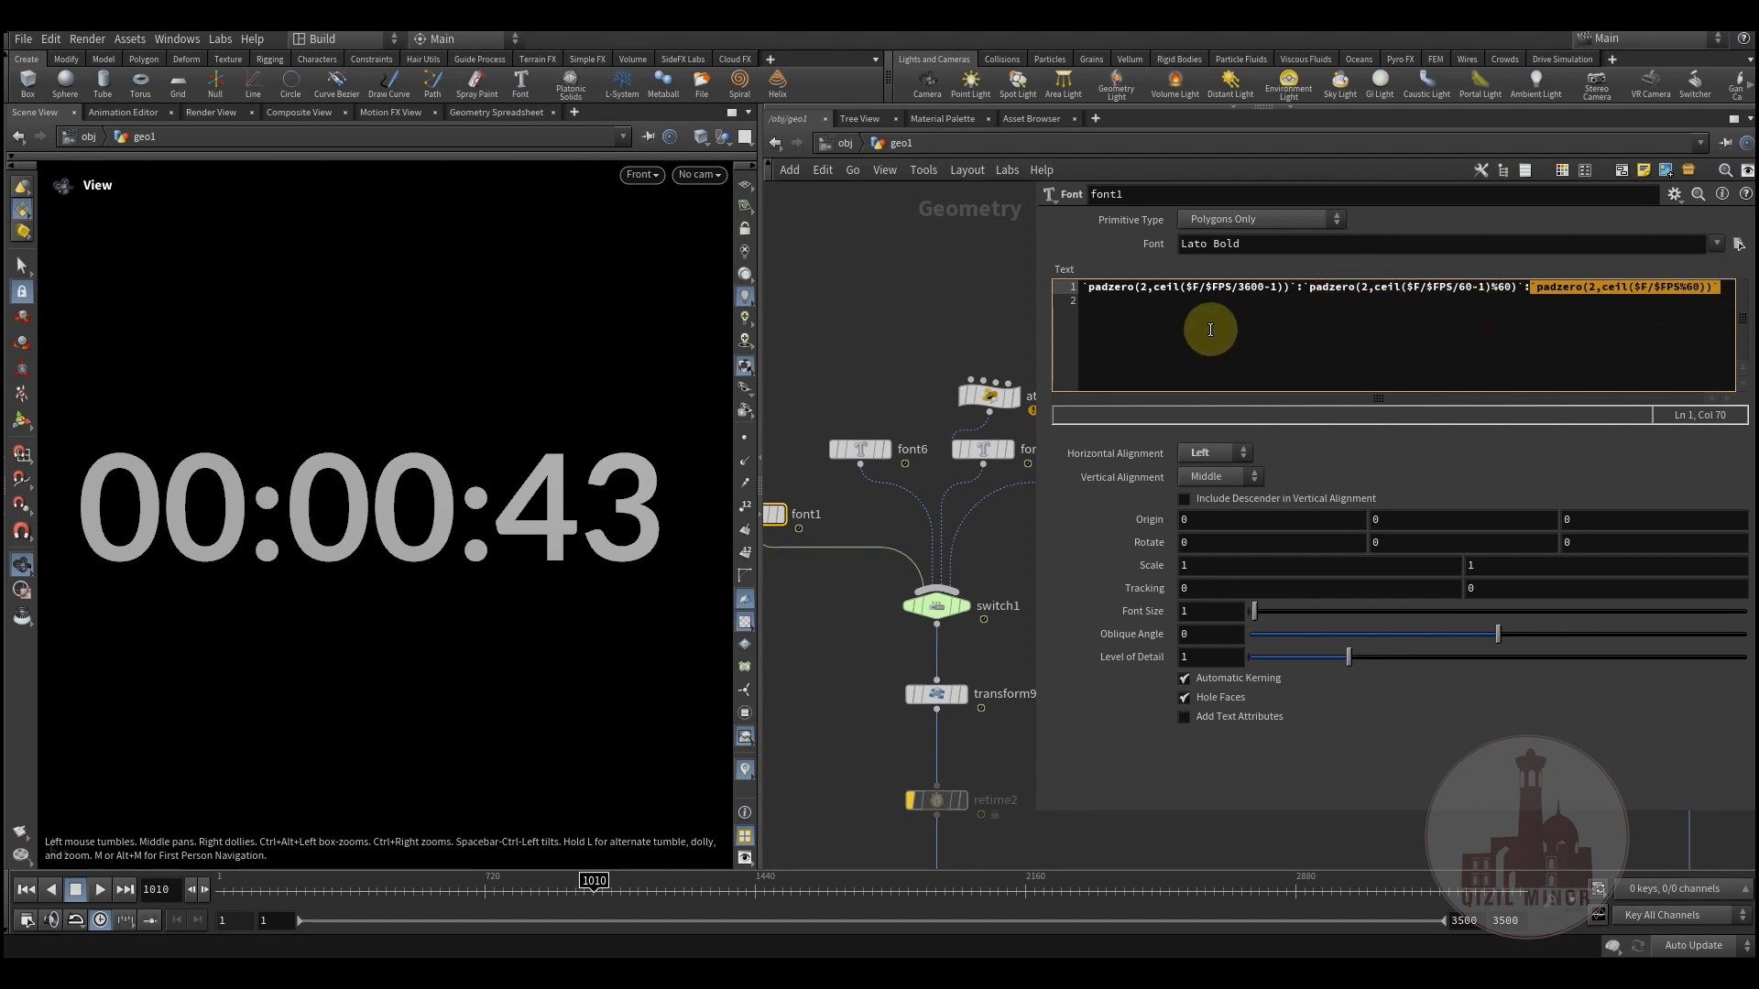
pyautogui.moveTo(1290, 289); pyautogui.dragTo(1072, 286)
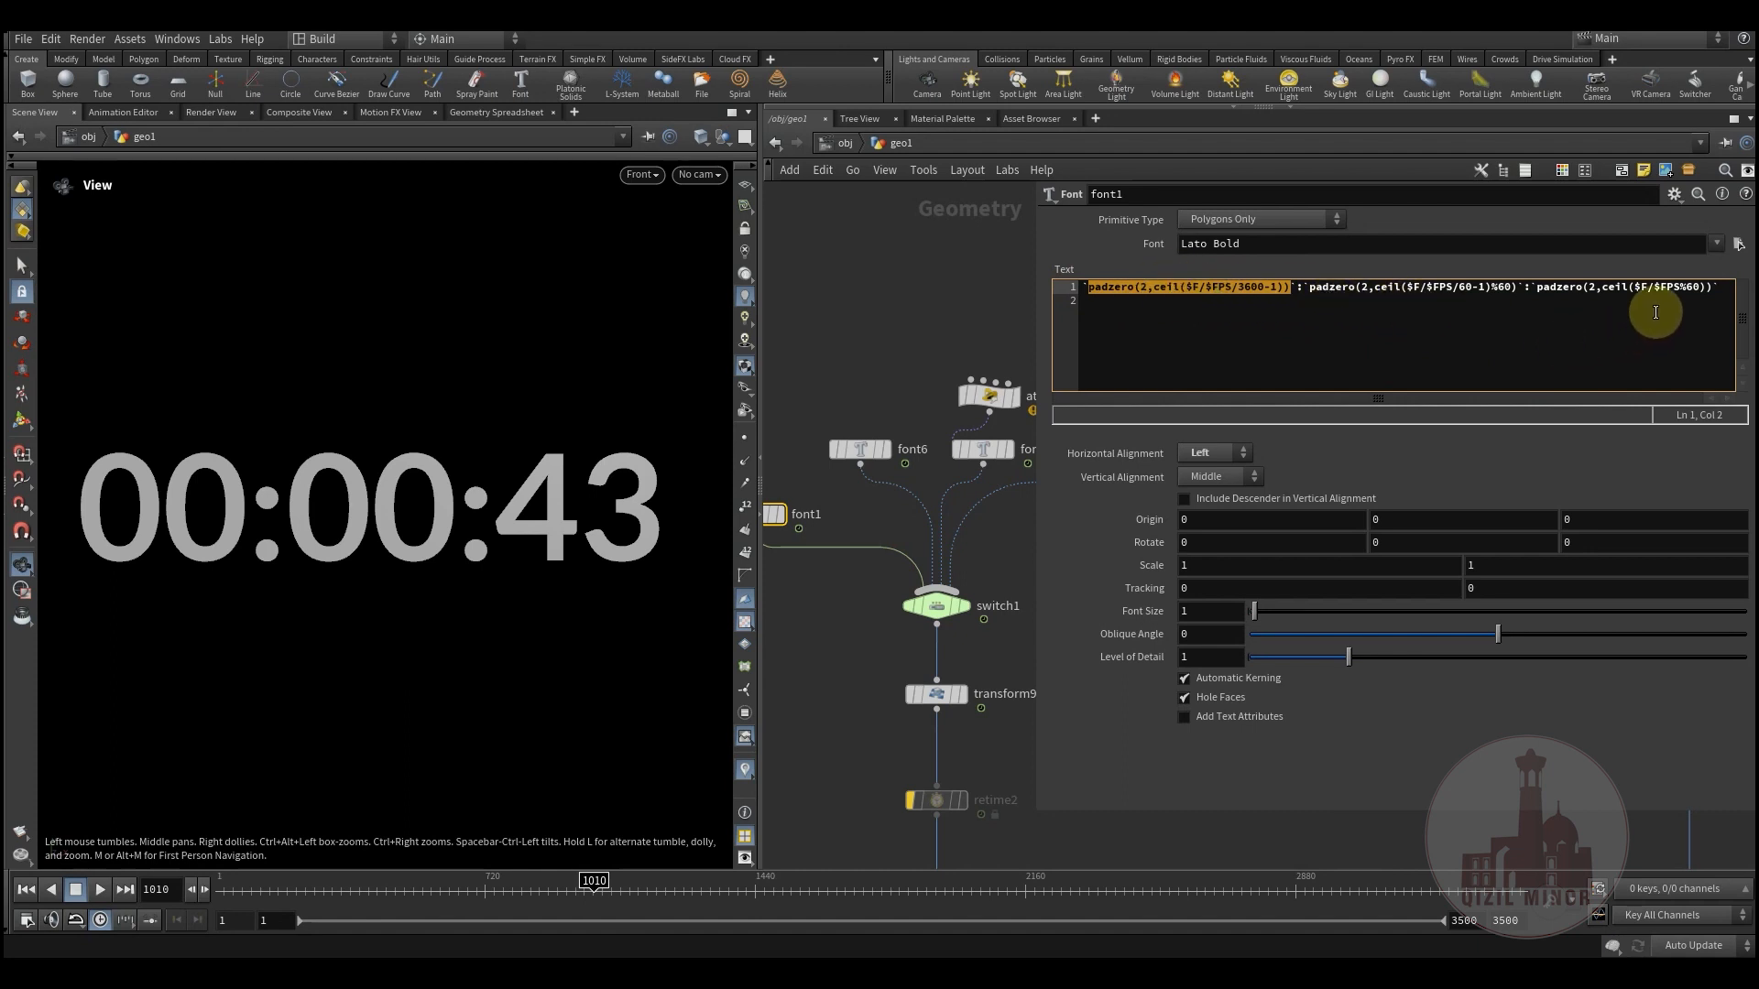
pyautogui.click(1489, 316)
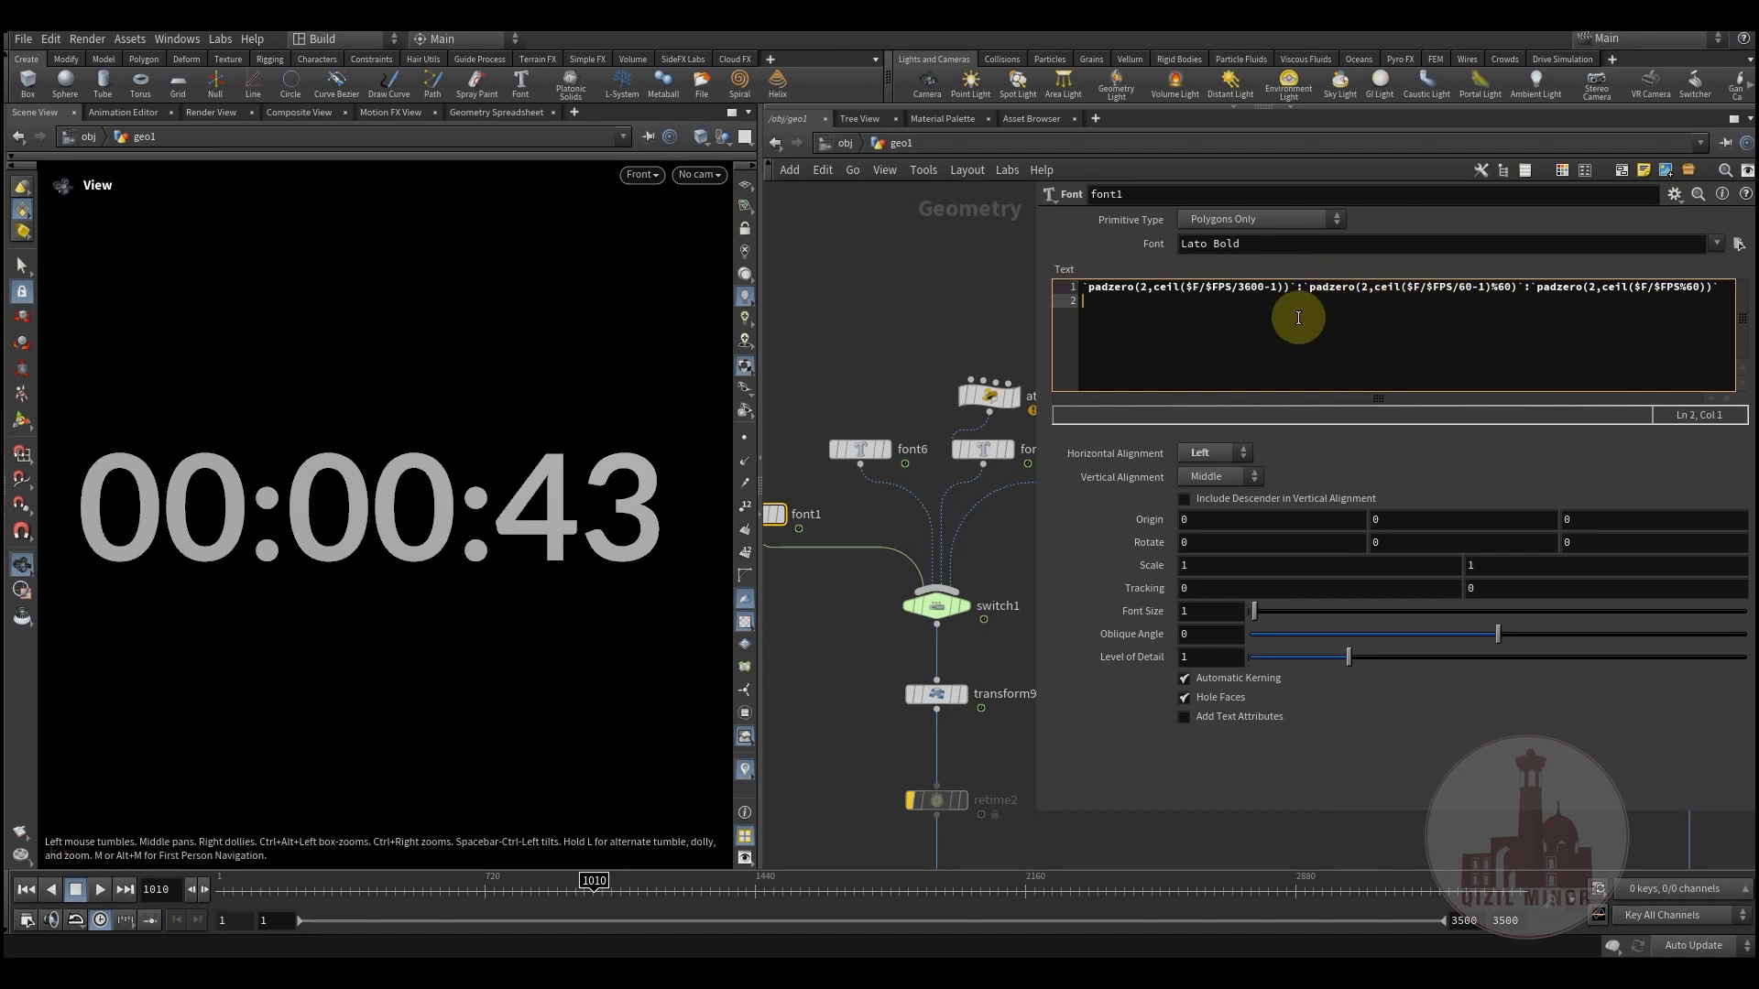
pyautogui.moveTo(1713, 287); pyautogui.dragTo(1537, 287)
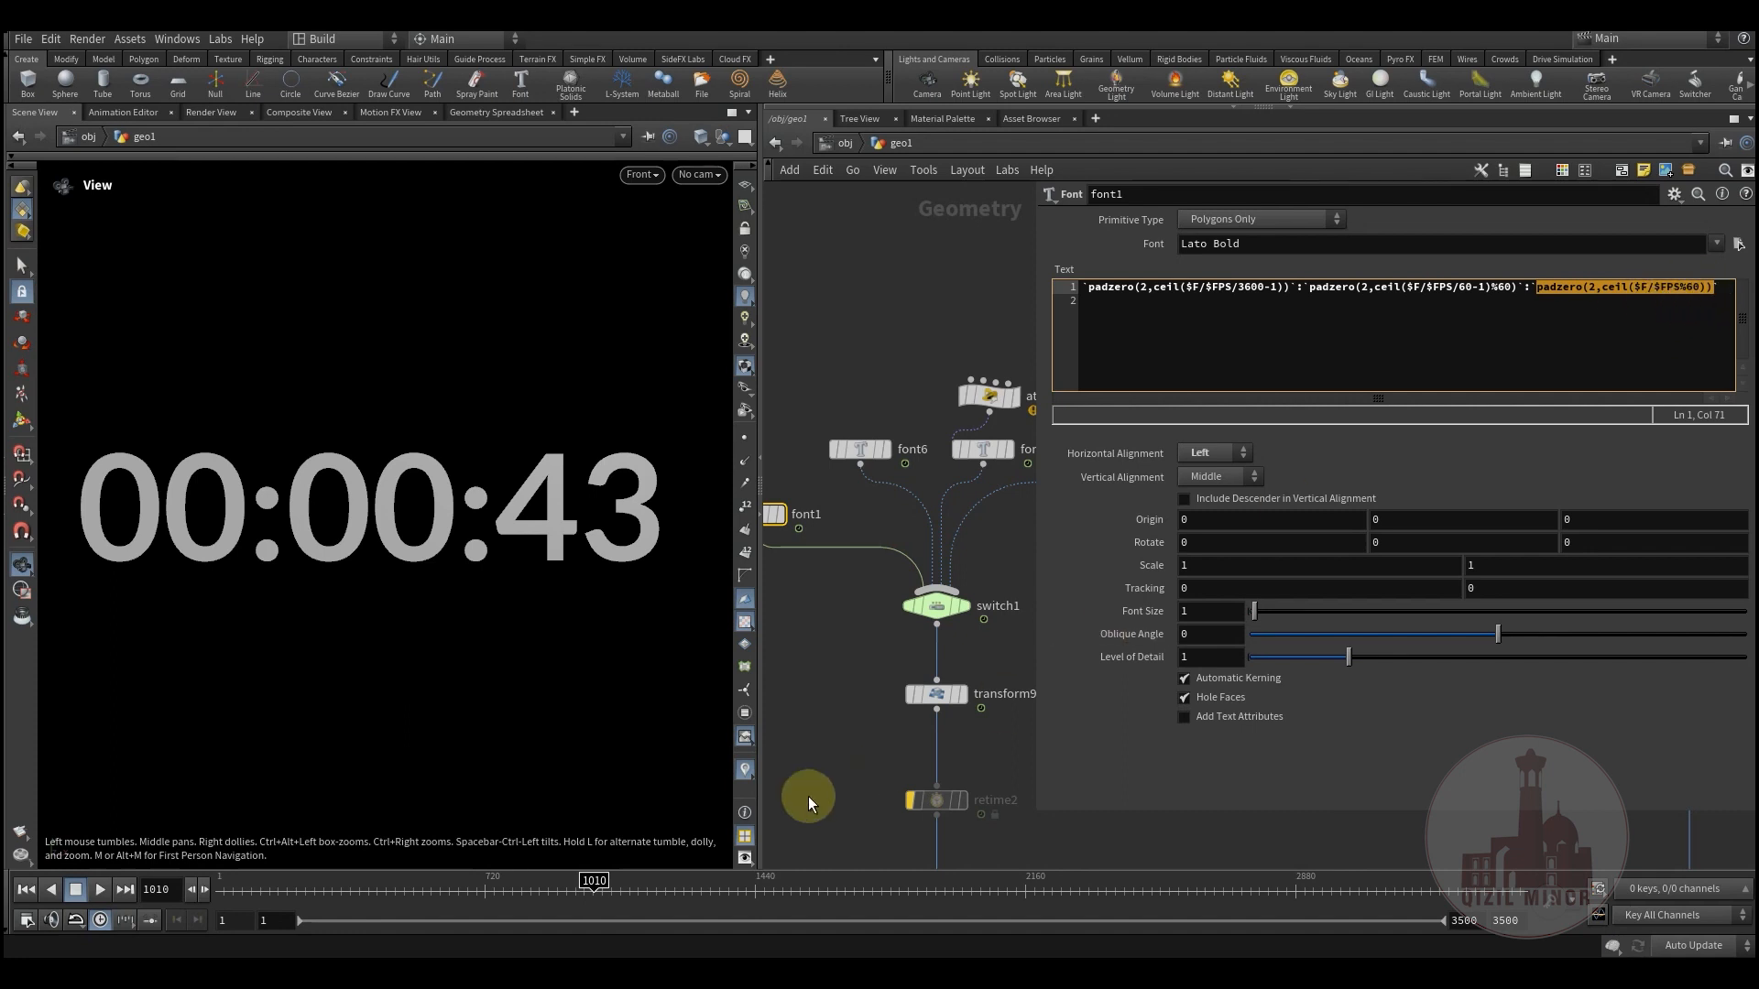
# - Scrub the timeline to frames 1452, 1100 and 1 to check how the timer's seconds count
pyautogui.moveTo(608, 895); pyautogui.dragTo(761, 882)
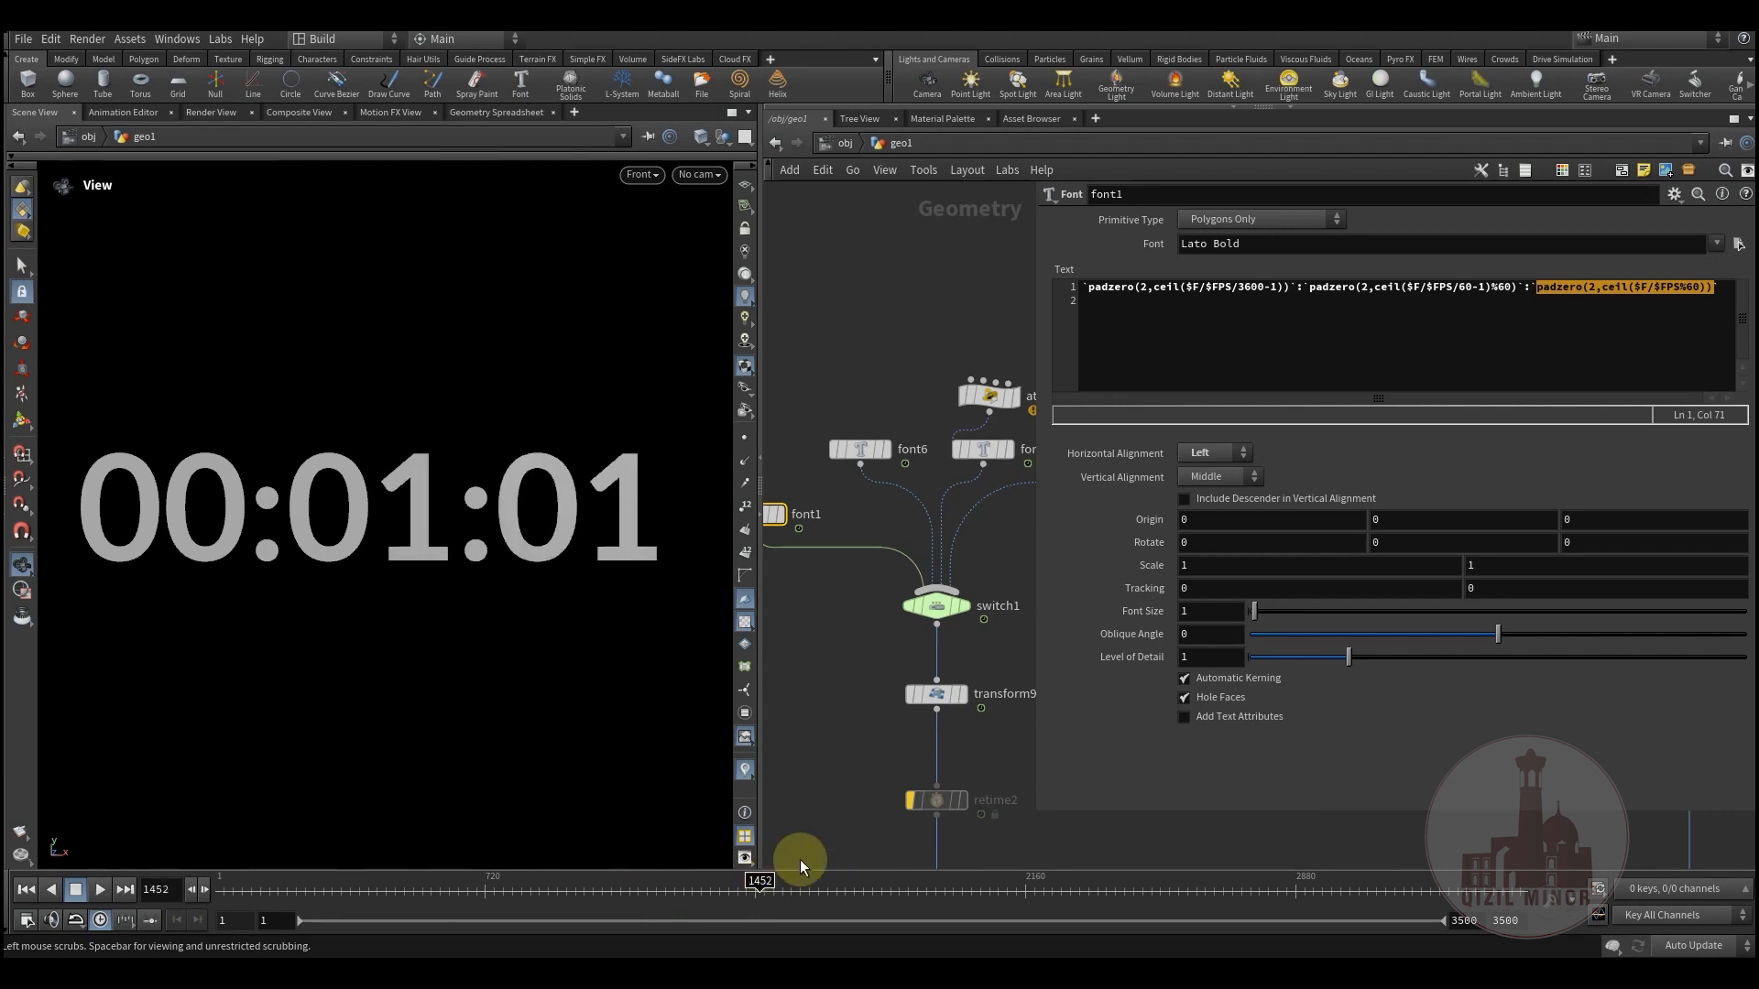
pyautogui.click(1600, 328)
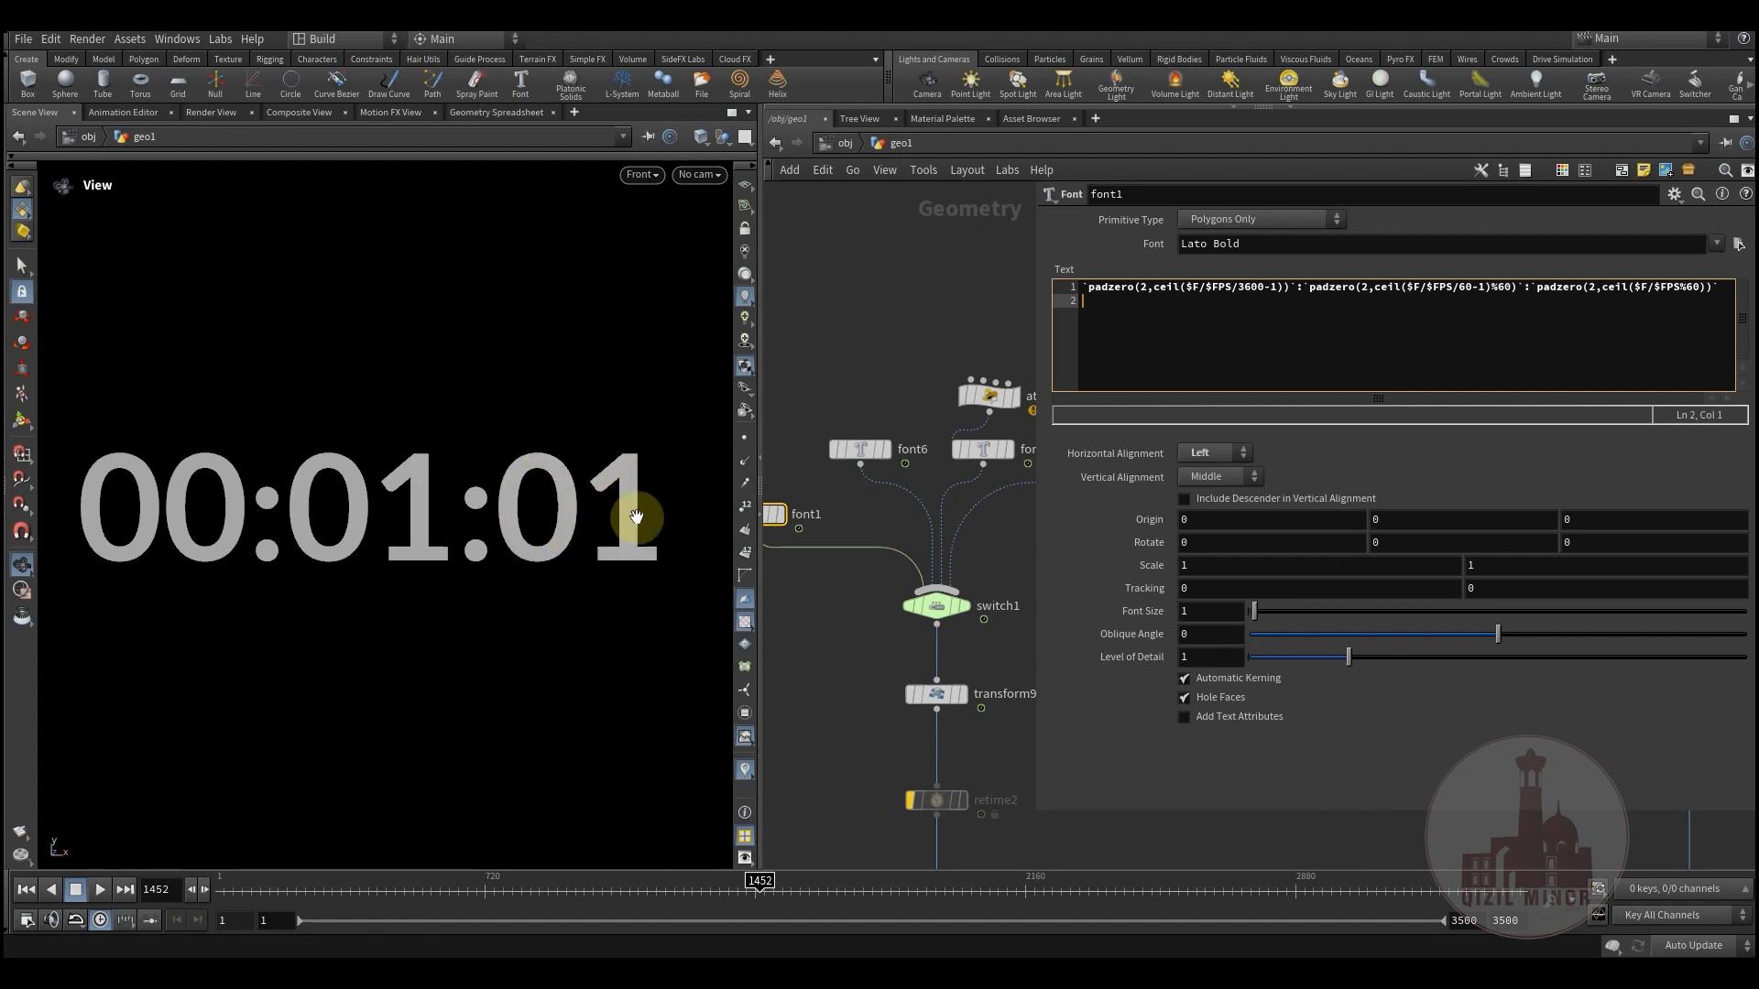
pyautogui.moveTo(757, 888); pyautogui.dragTo(628, 865)
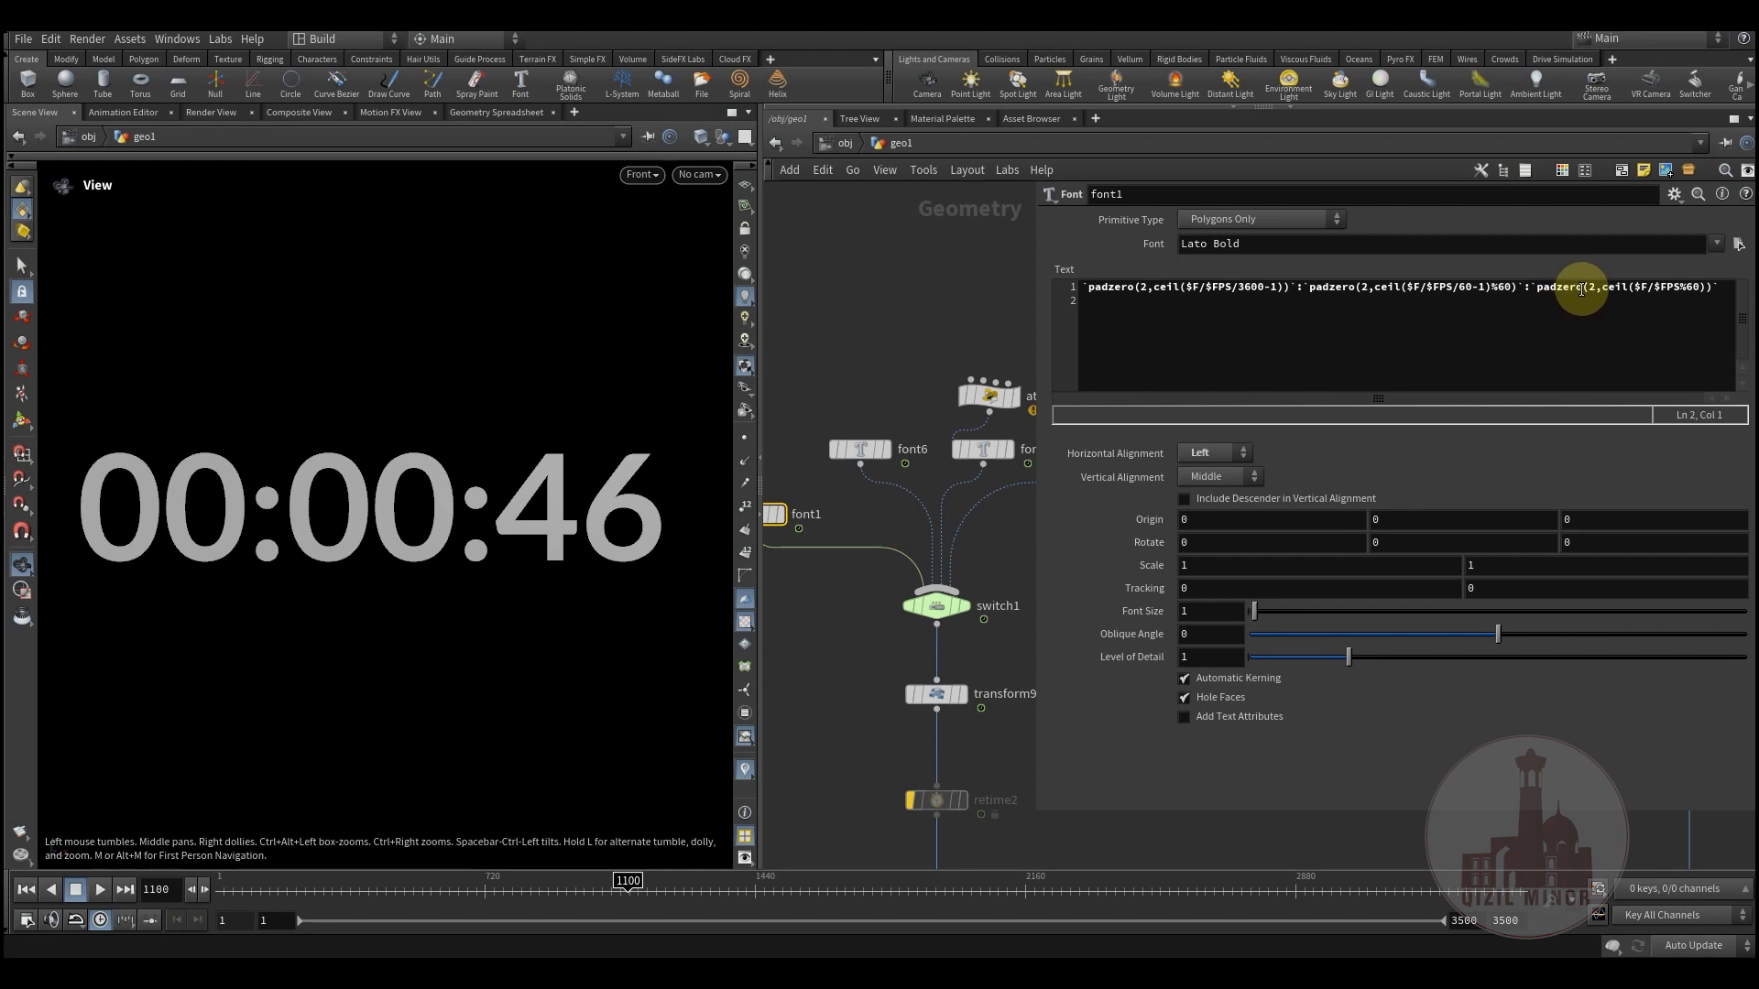
pyautogui.moveTo(363, 881); pyautogui.dragTo(220, 886)
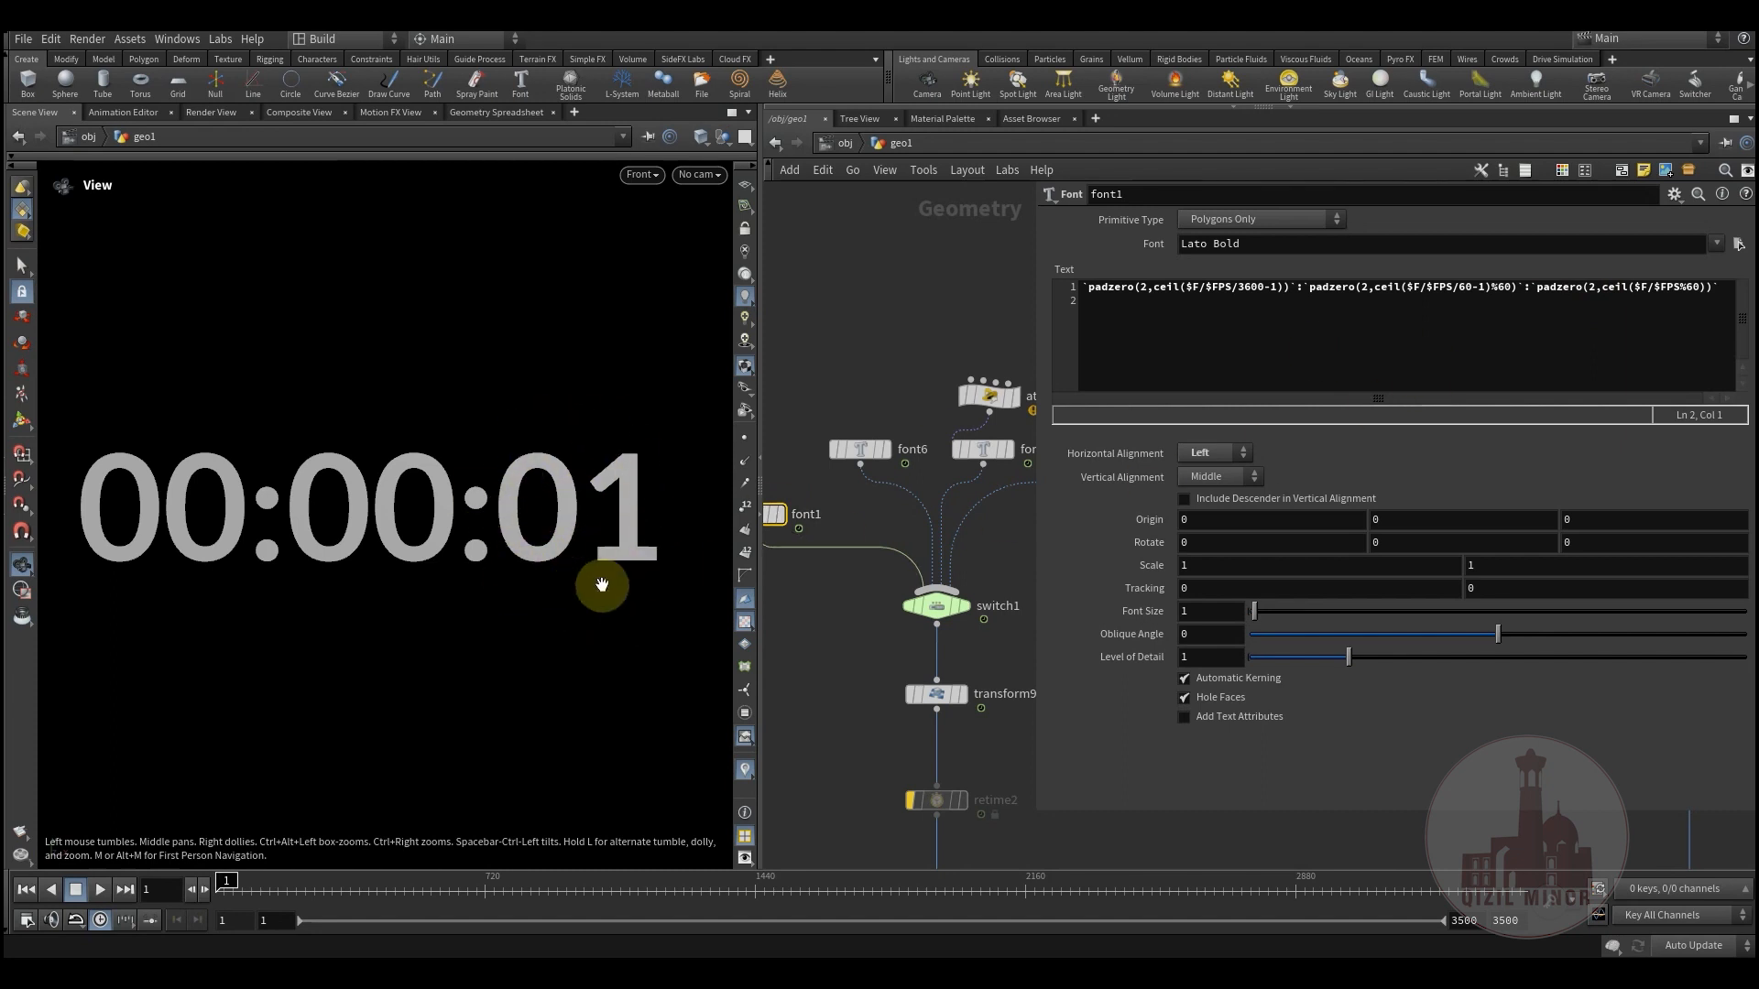
pyautogui.click(515, 479)
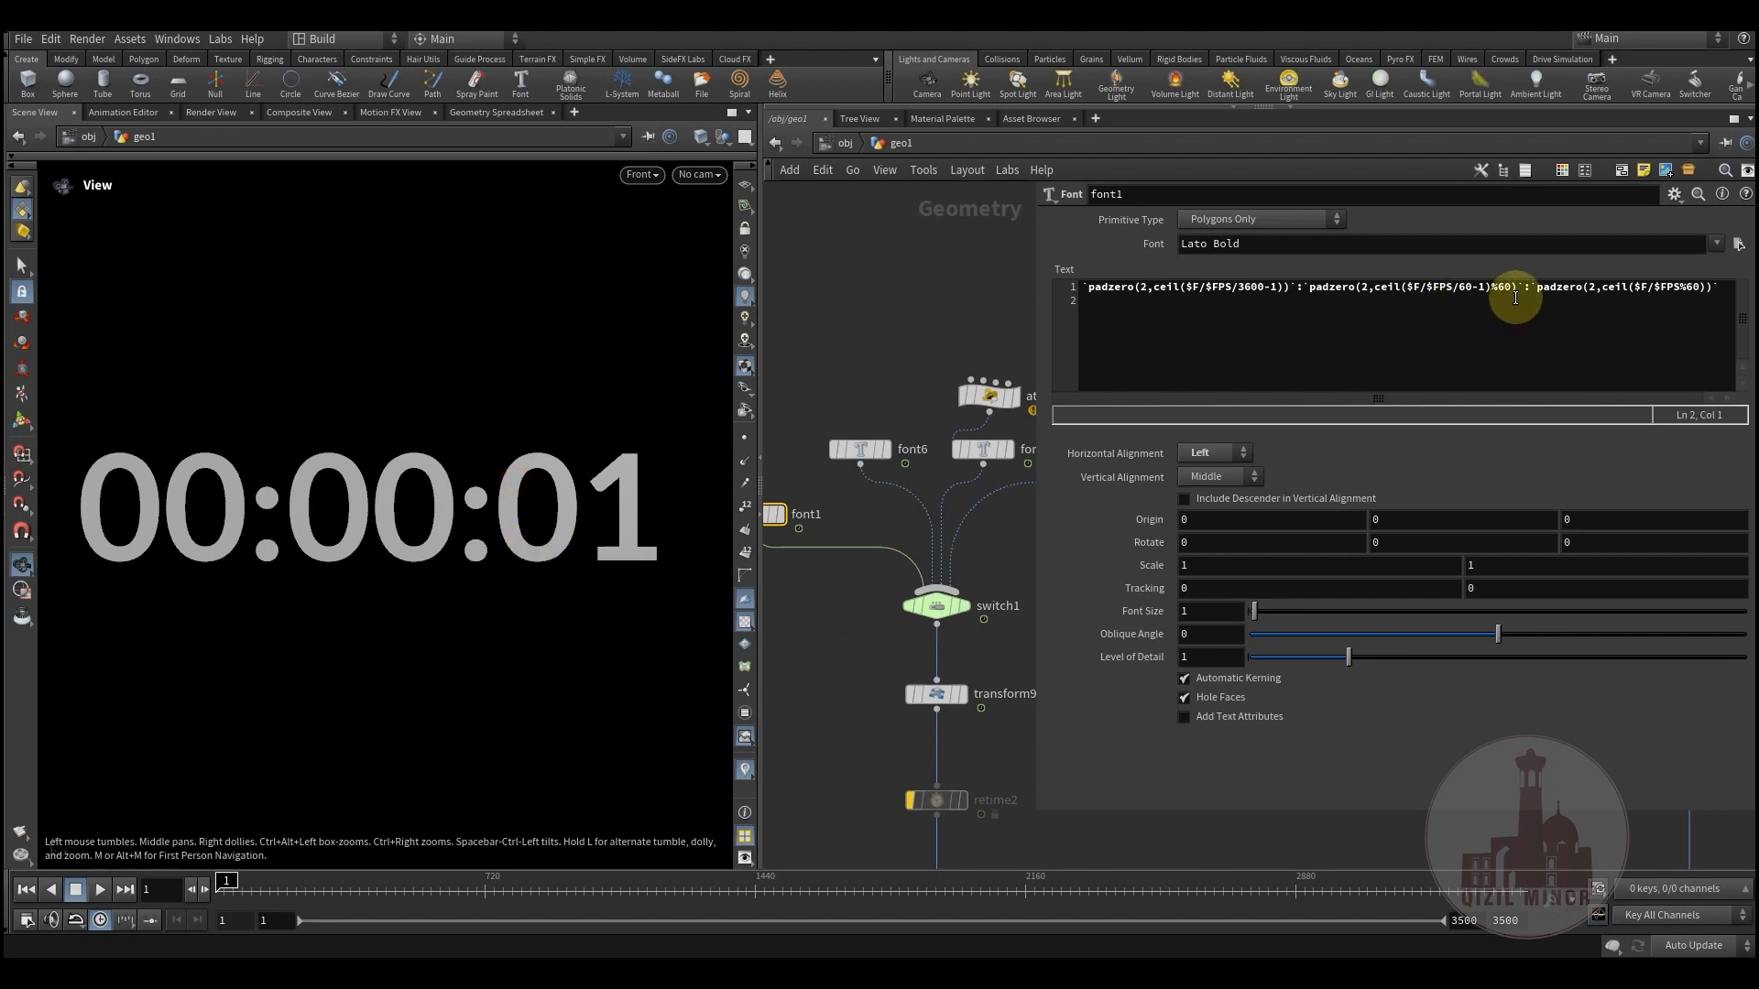
# - Highlight the minutes segment of font1's expression and check the timer at frames 2341, 3203, 2055 and 1840
pyautogui.moveTo(1515, 286); pyautogui.dragTo(1316, 291)
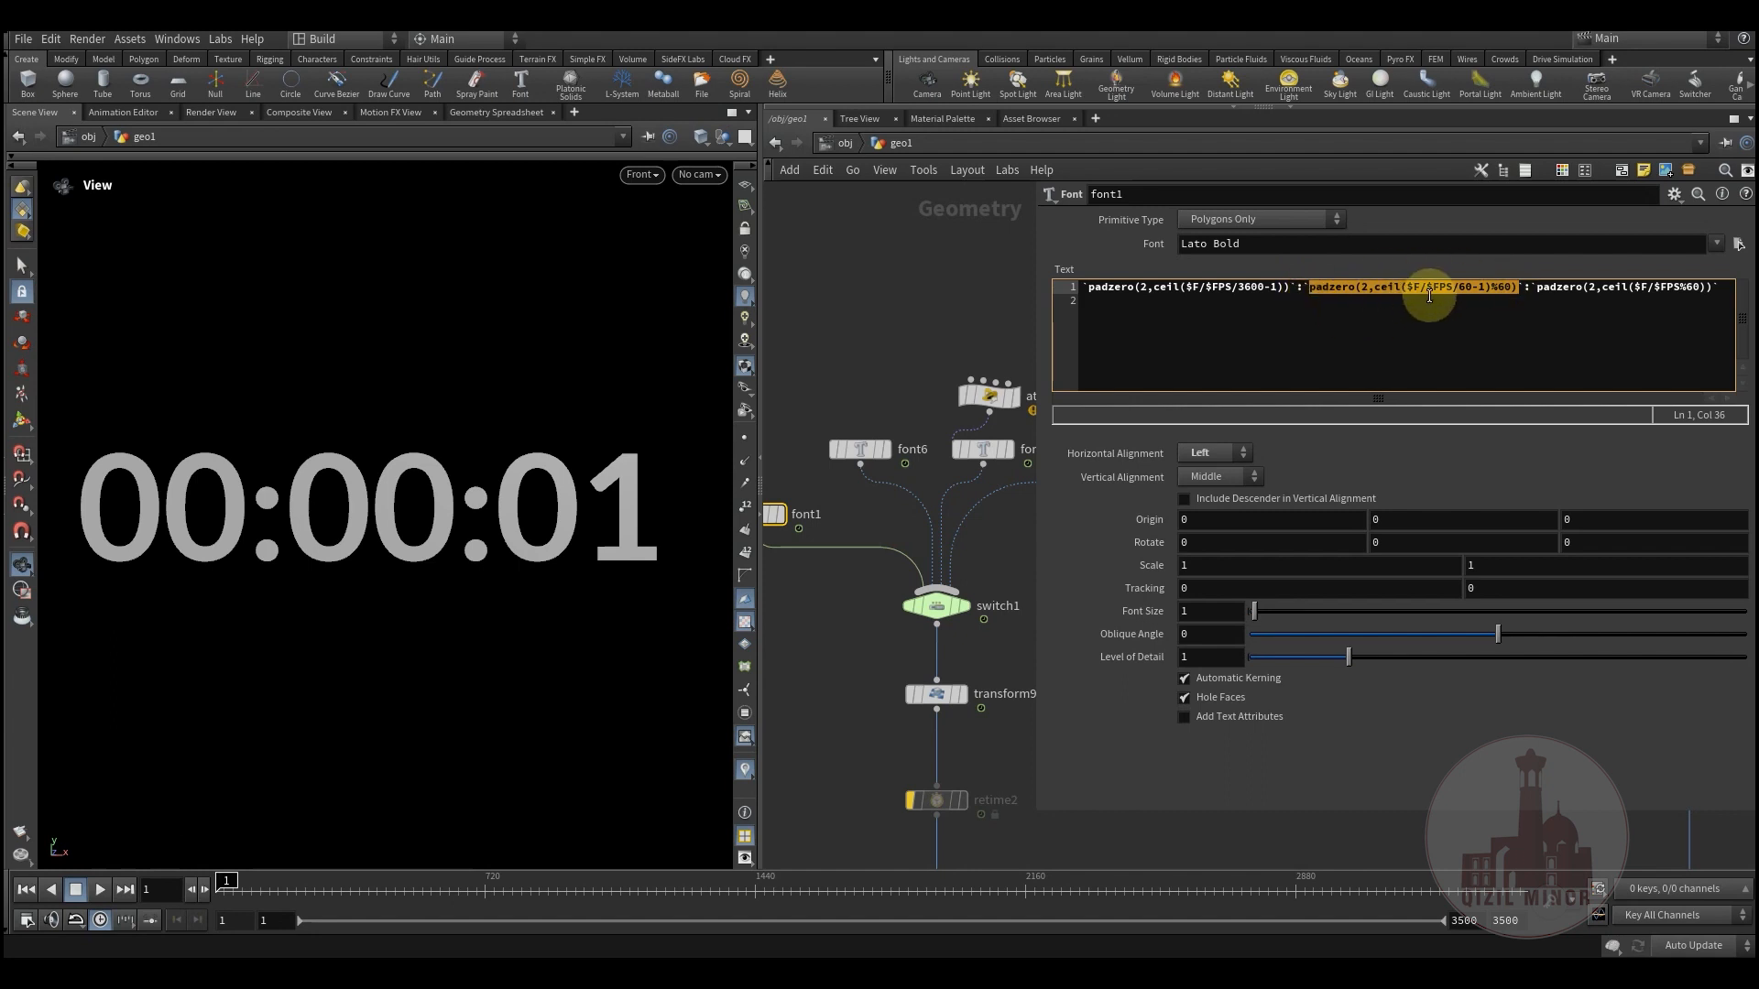
pyautogui.click(1479, 330)
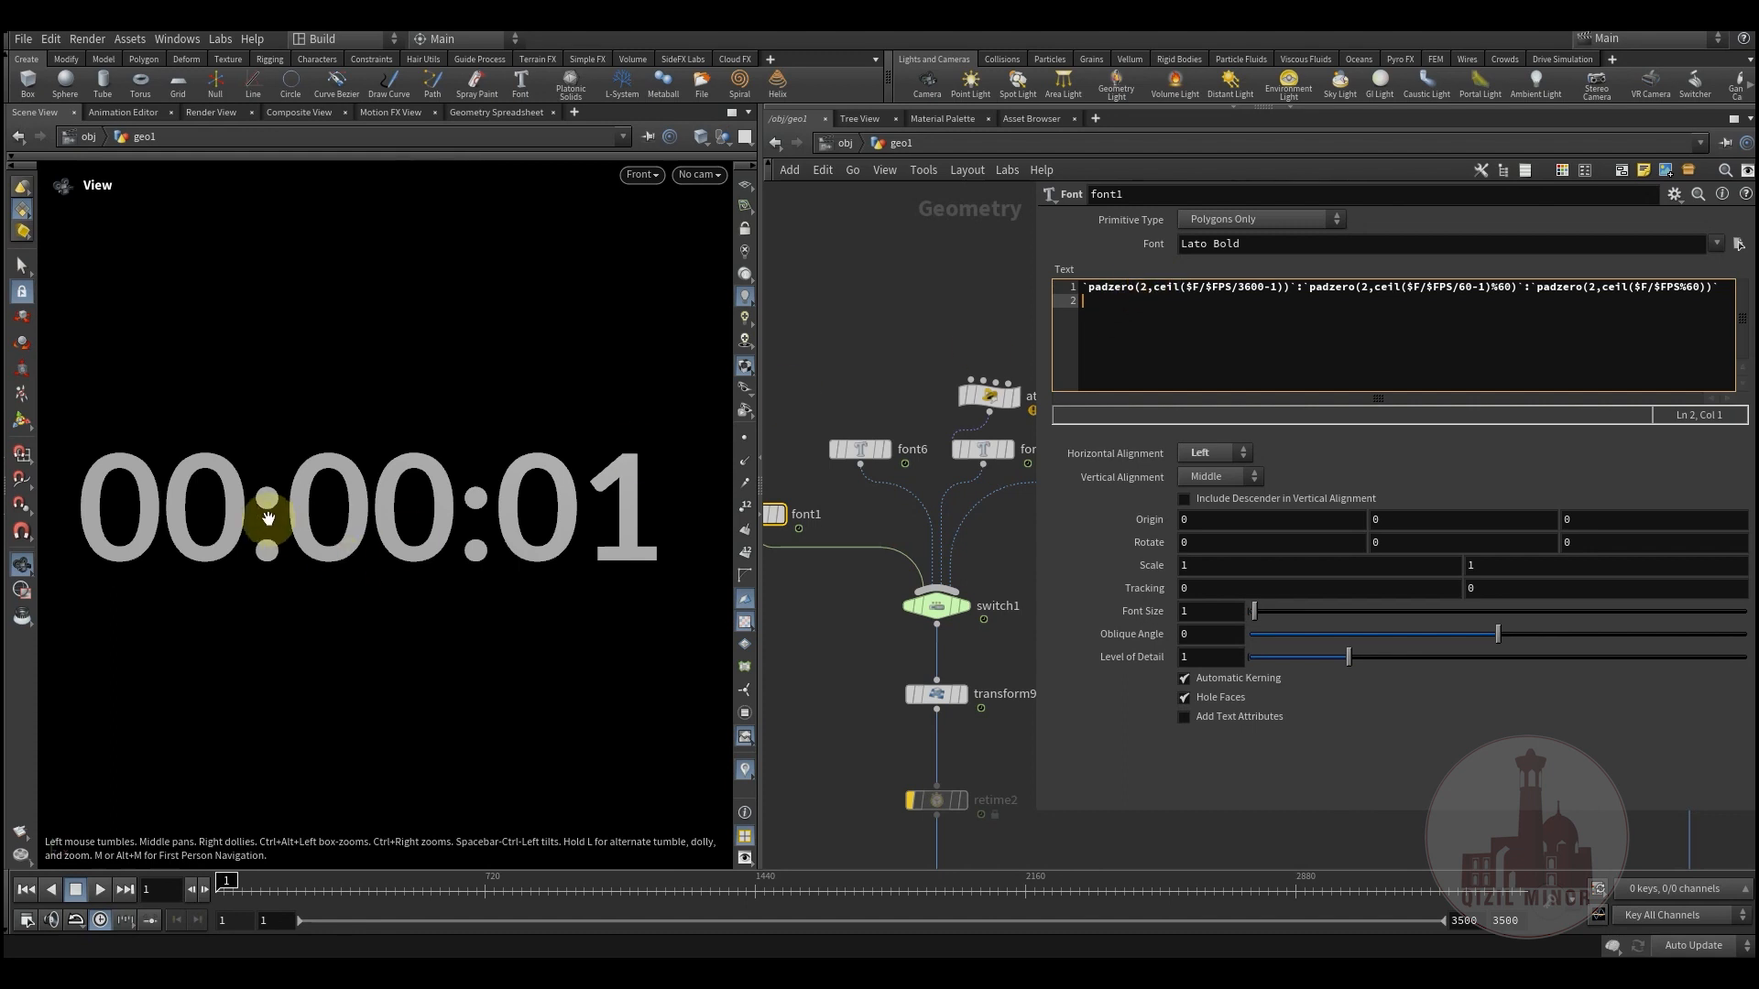
pyautogui.click(290, 896)
pyautogui.moveTo(290, 896); pyautogui.dragTo(1093, 893)
pyautogui.click(1125, 335)
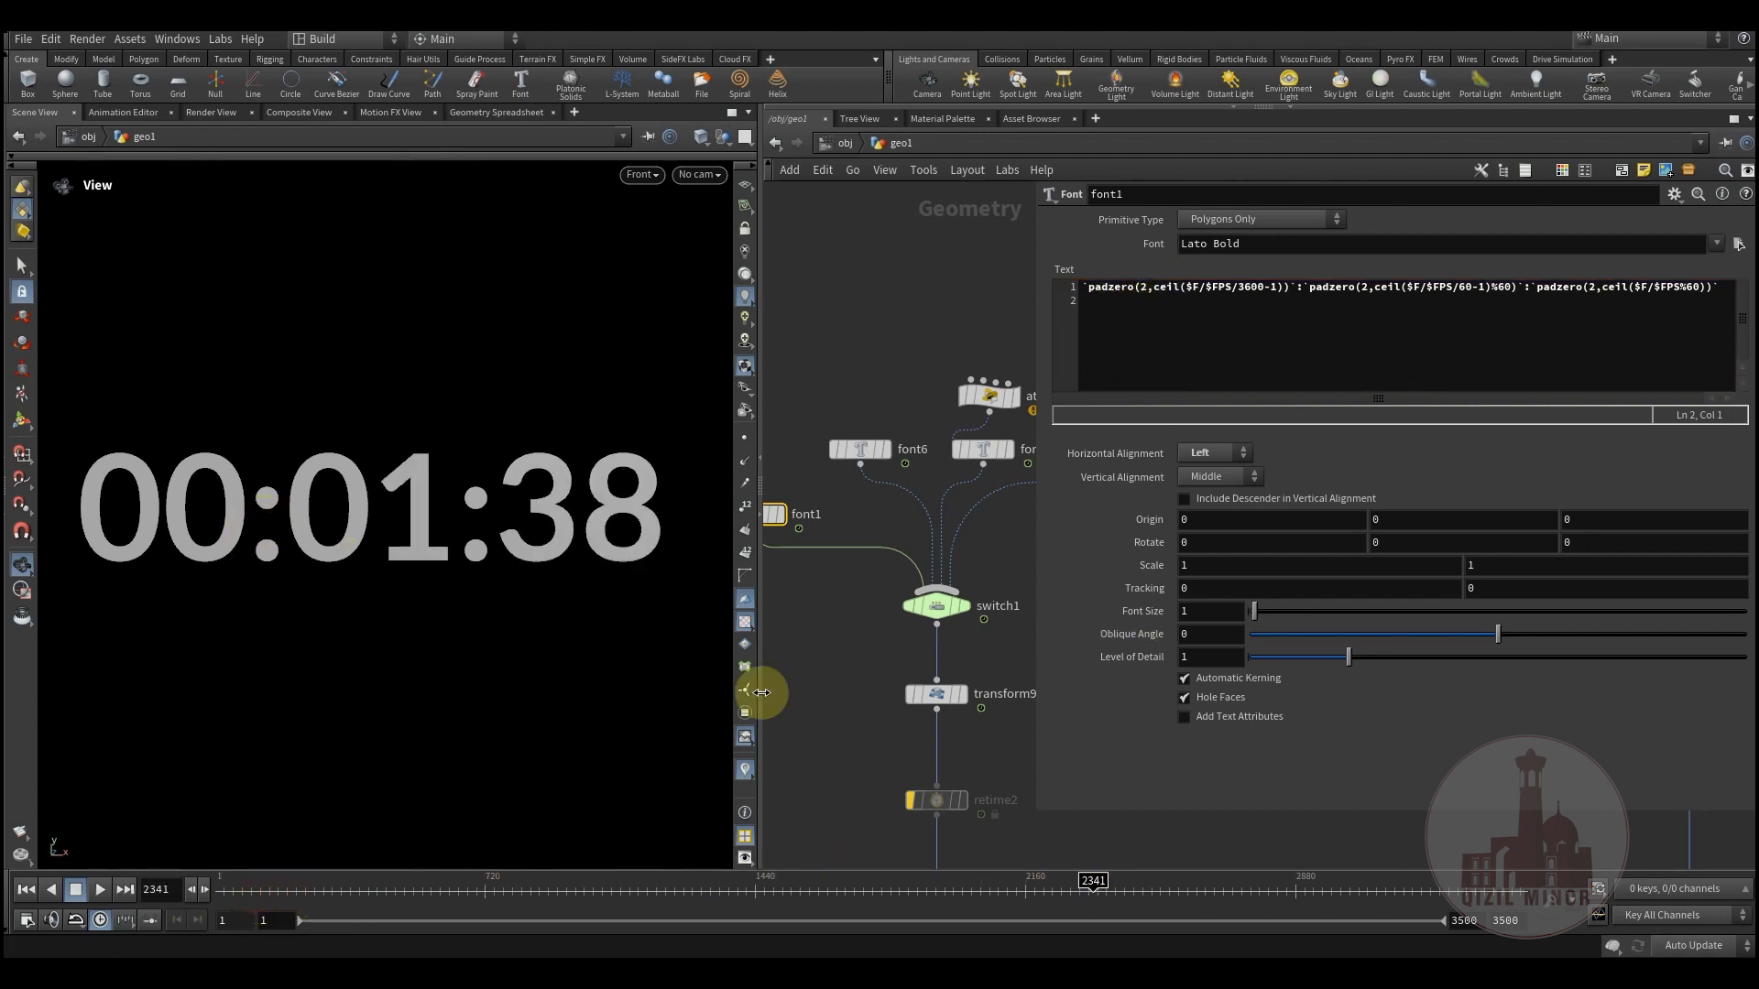
pyautogui.moveTo(345, 911); pyautogui.dragTo(1419, 887)
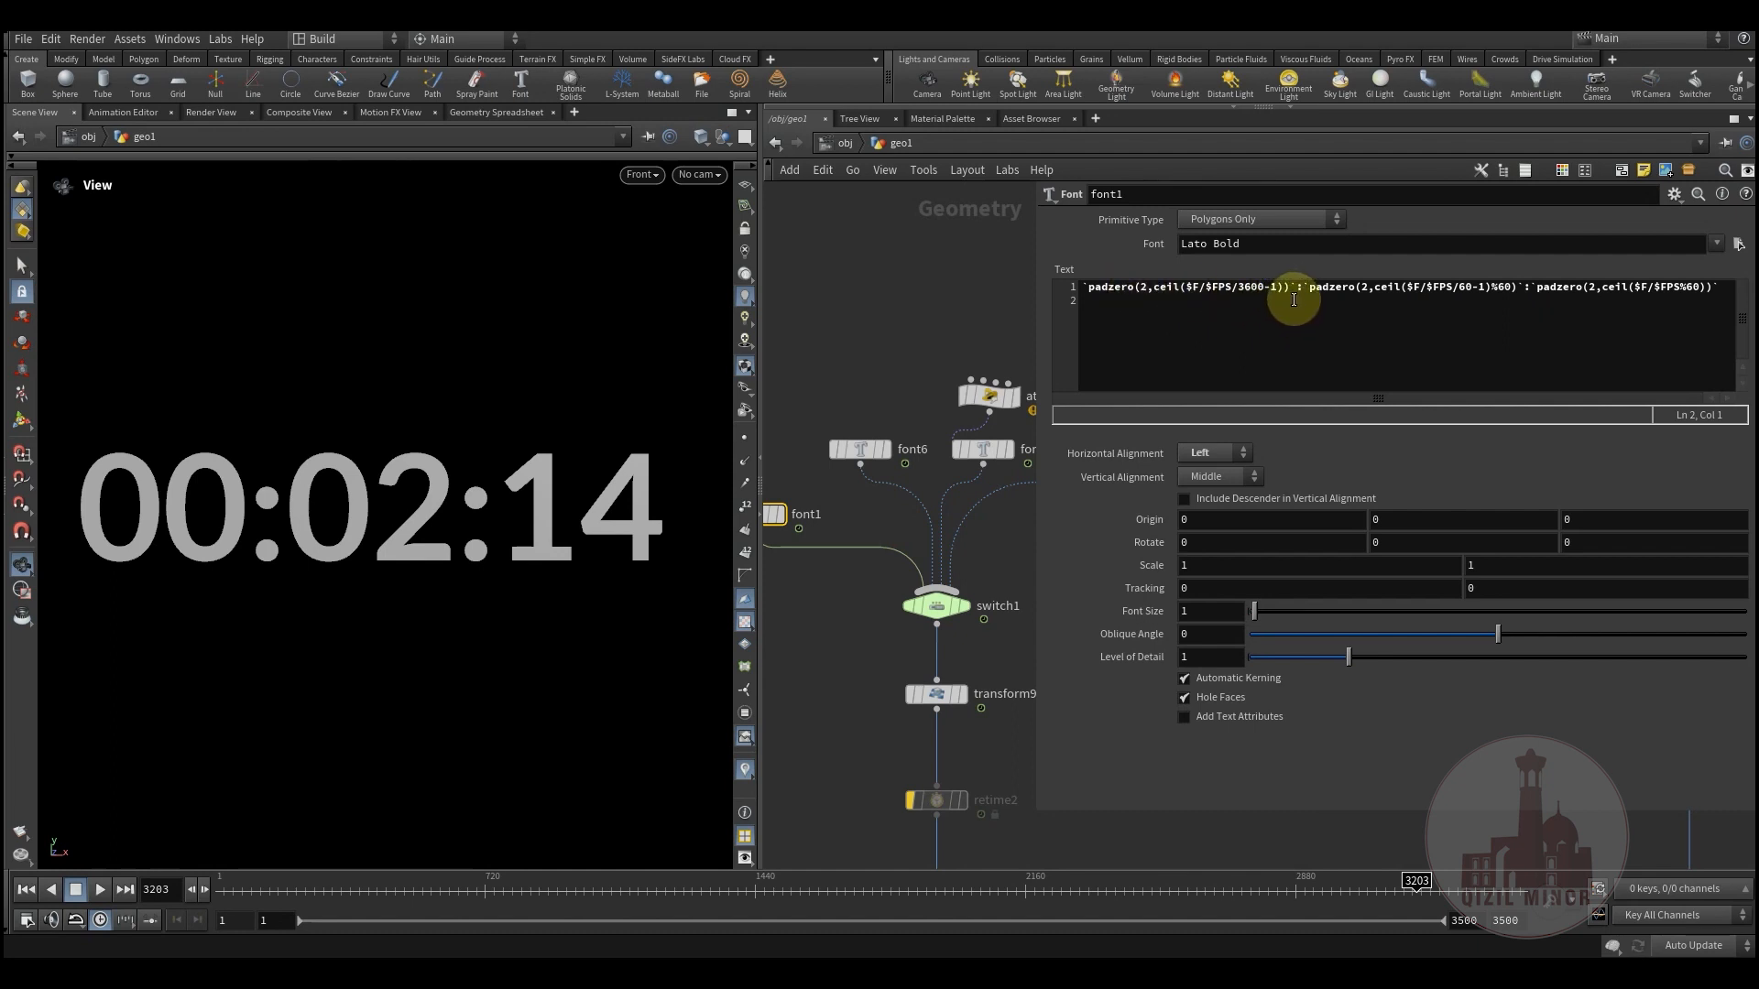
pyautogui.moveTo(275, 891); pyautogui.dragTo(986, 888)
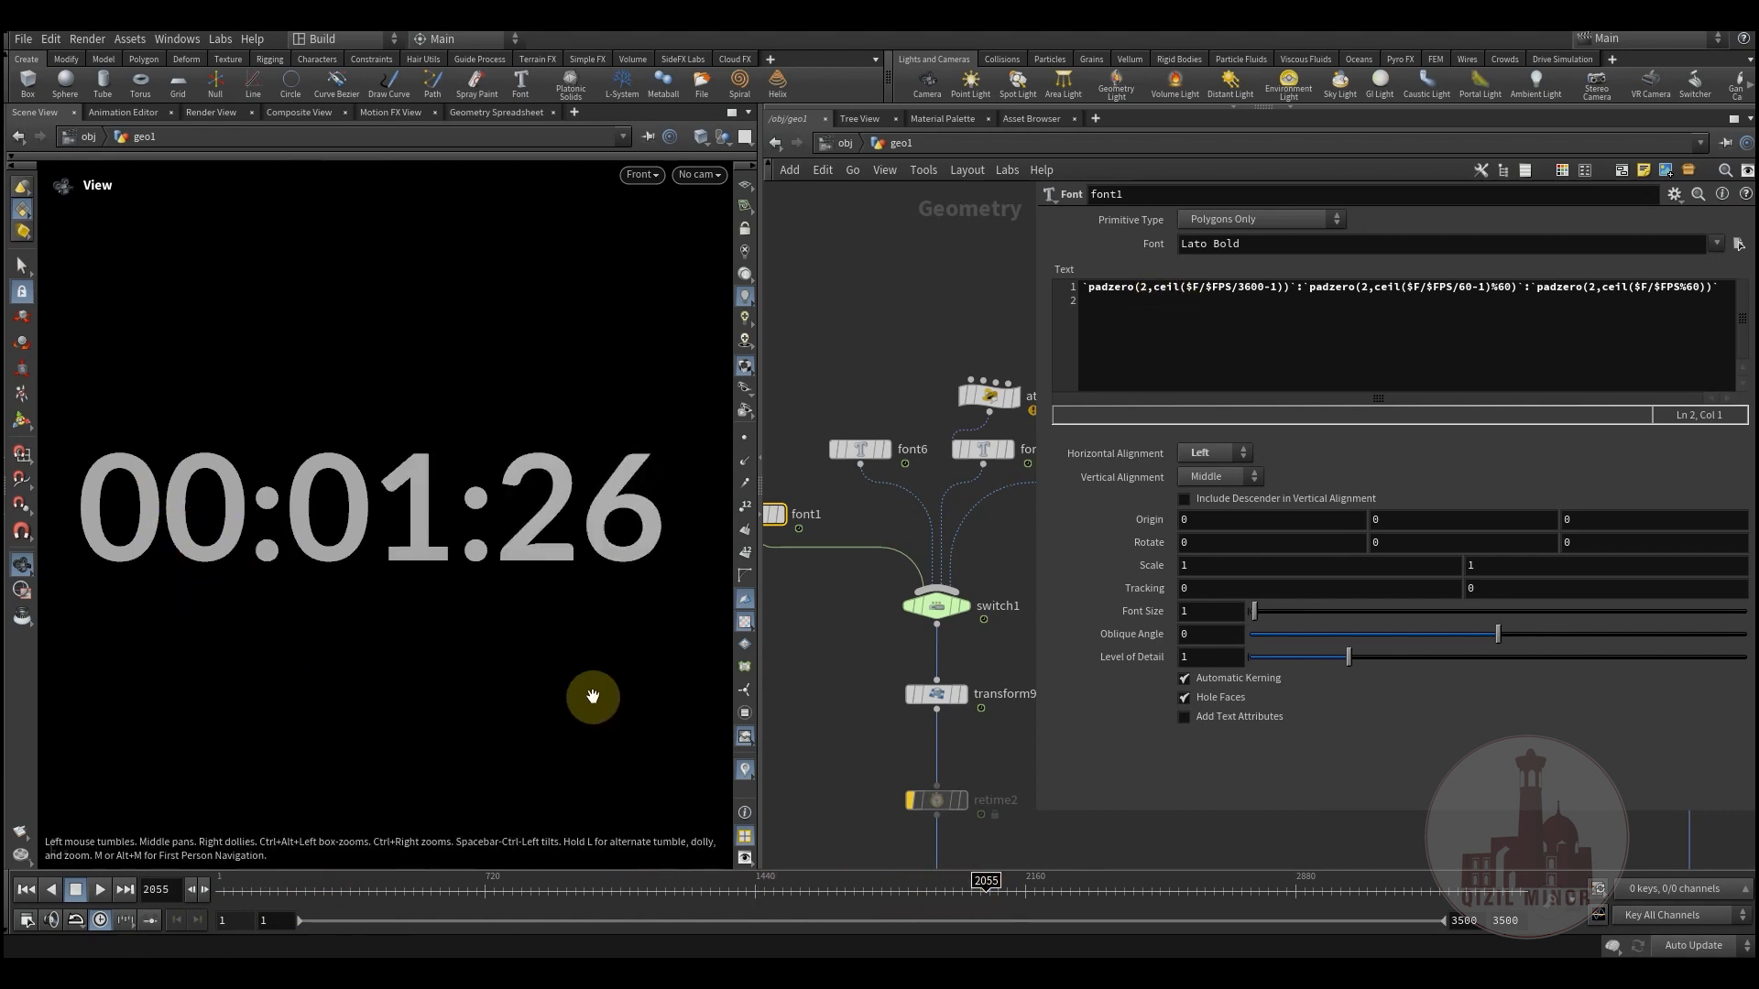
pyautogui.moveTo(404, 897); pyautogui.dragTo(905, 902)
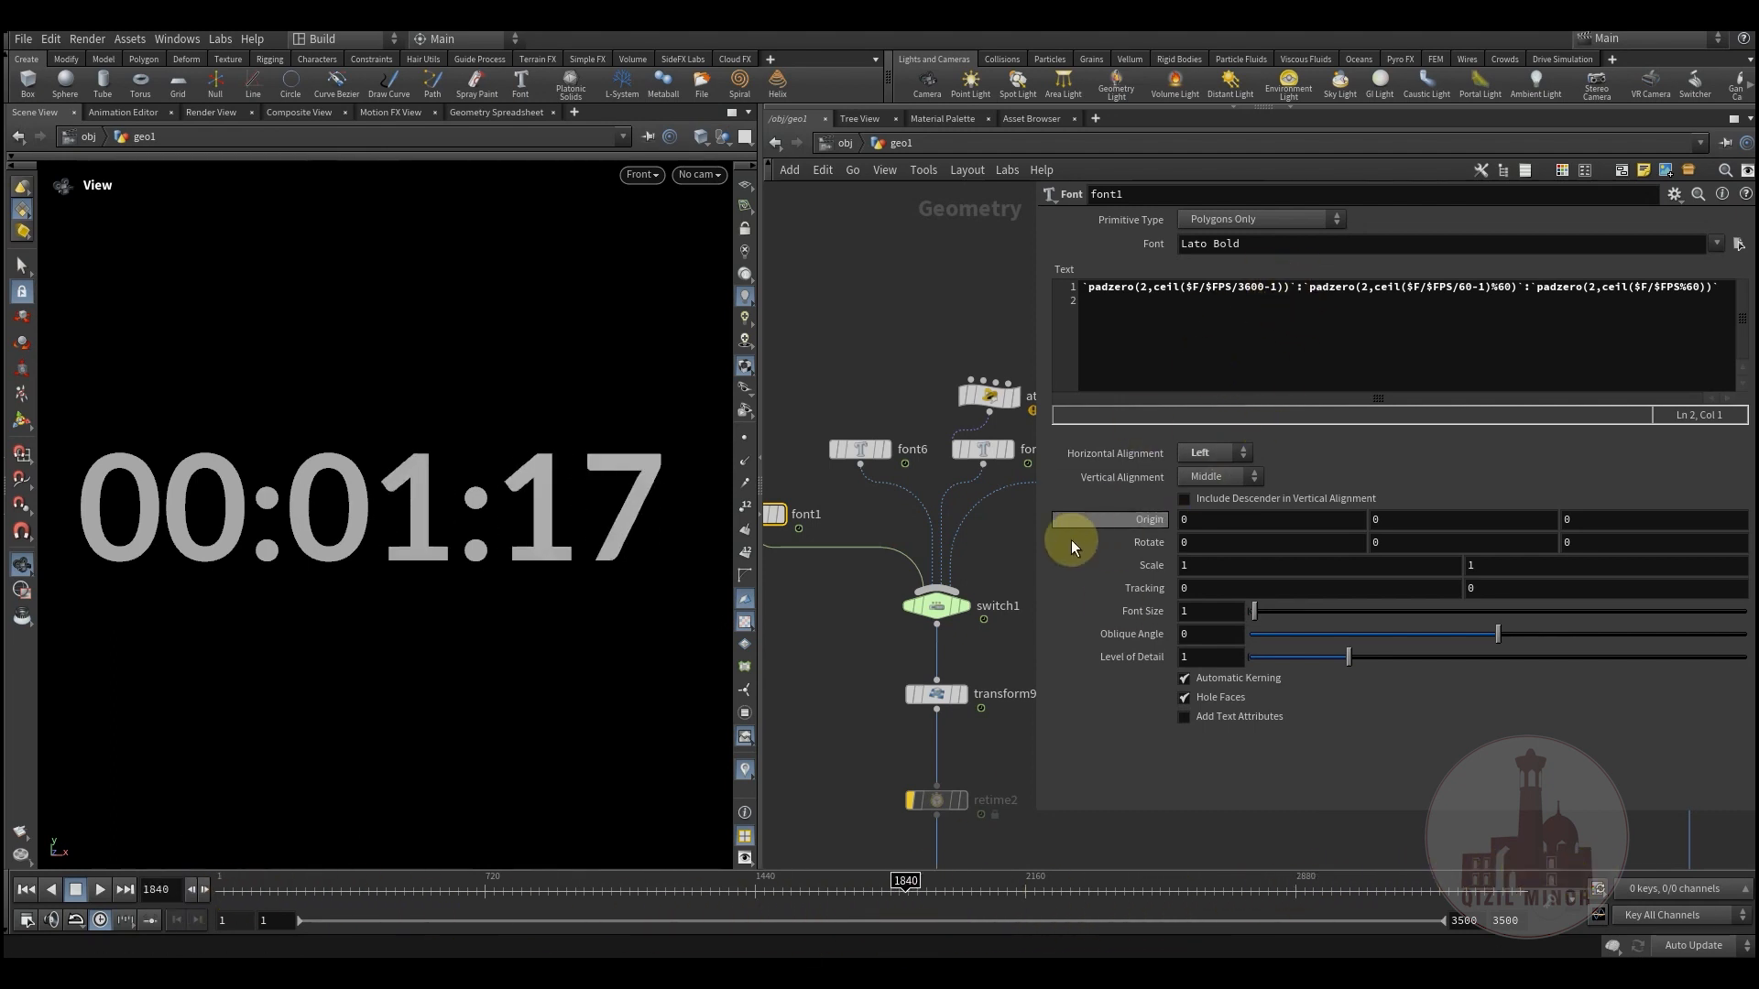
pyautogui.moveTo(1031, 584); pyautogui.dragTo(1116, 579)
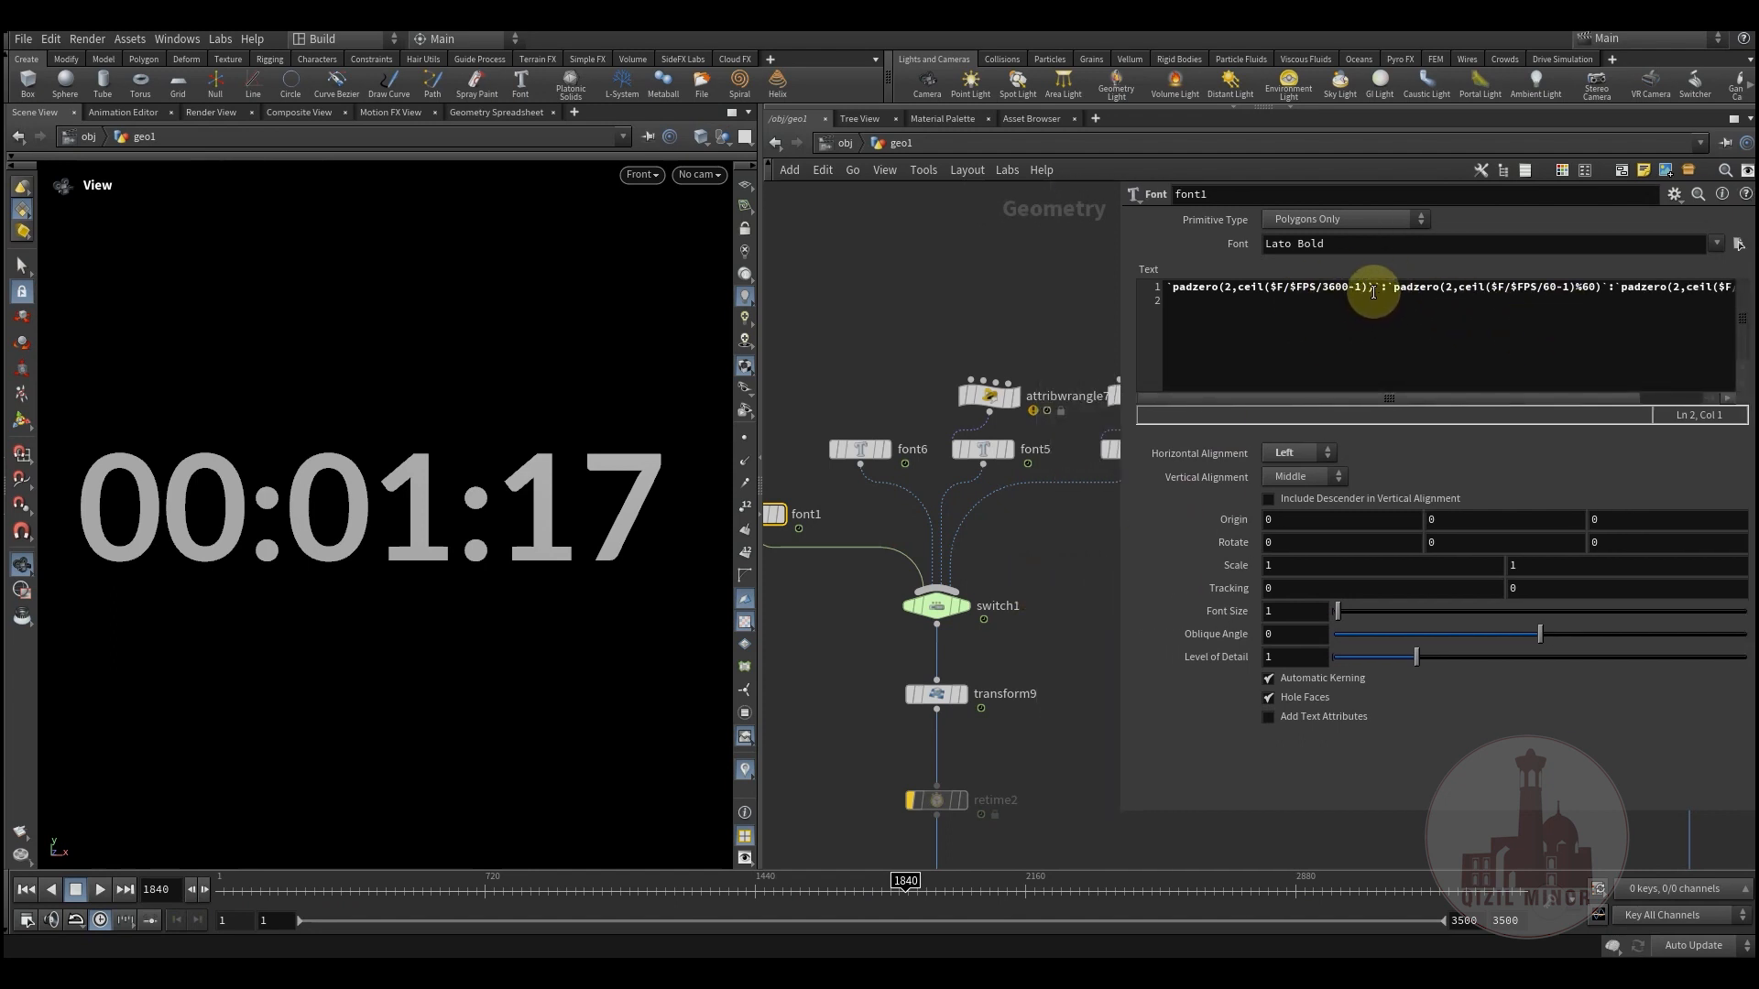
# - Set switch1's Select Input to 1 to display font6, and scrub the timeline to frame 2436 to check the countdown
pyautogui.click(1369, 289)
pyautogui.moveTo(873, 640); pyautogui.dragTo(940, 679, button='middle')
pyautogui.click(927, 495)
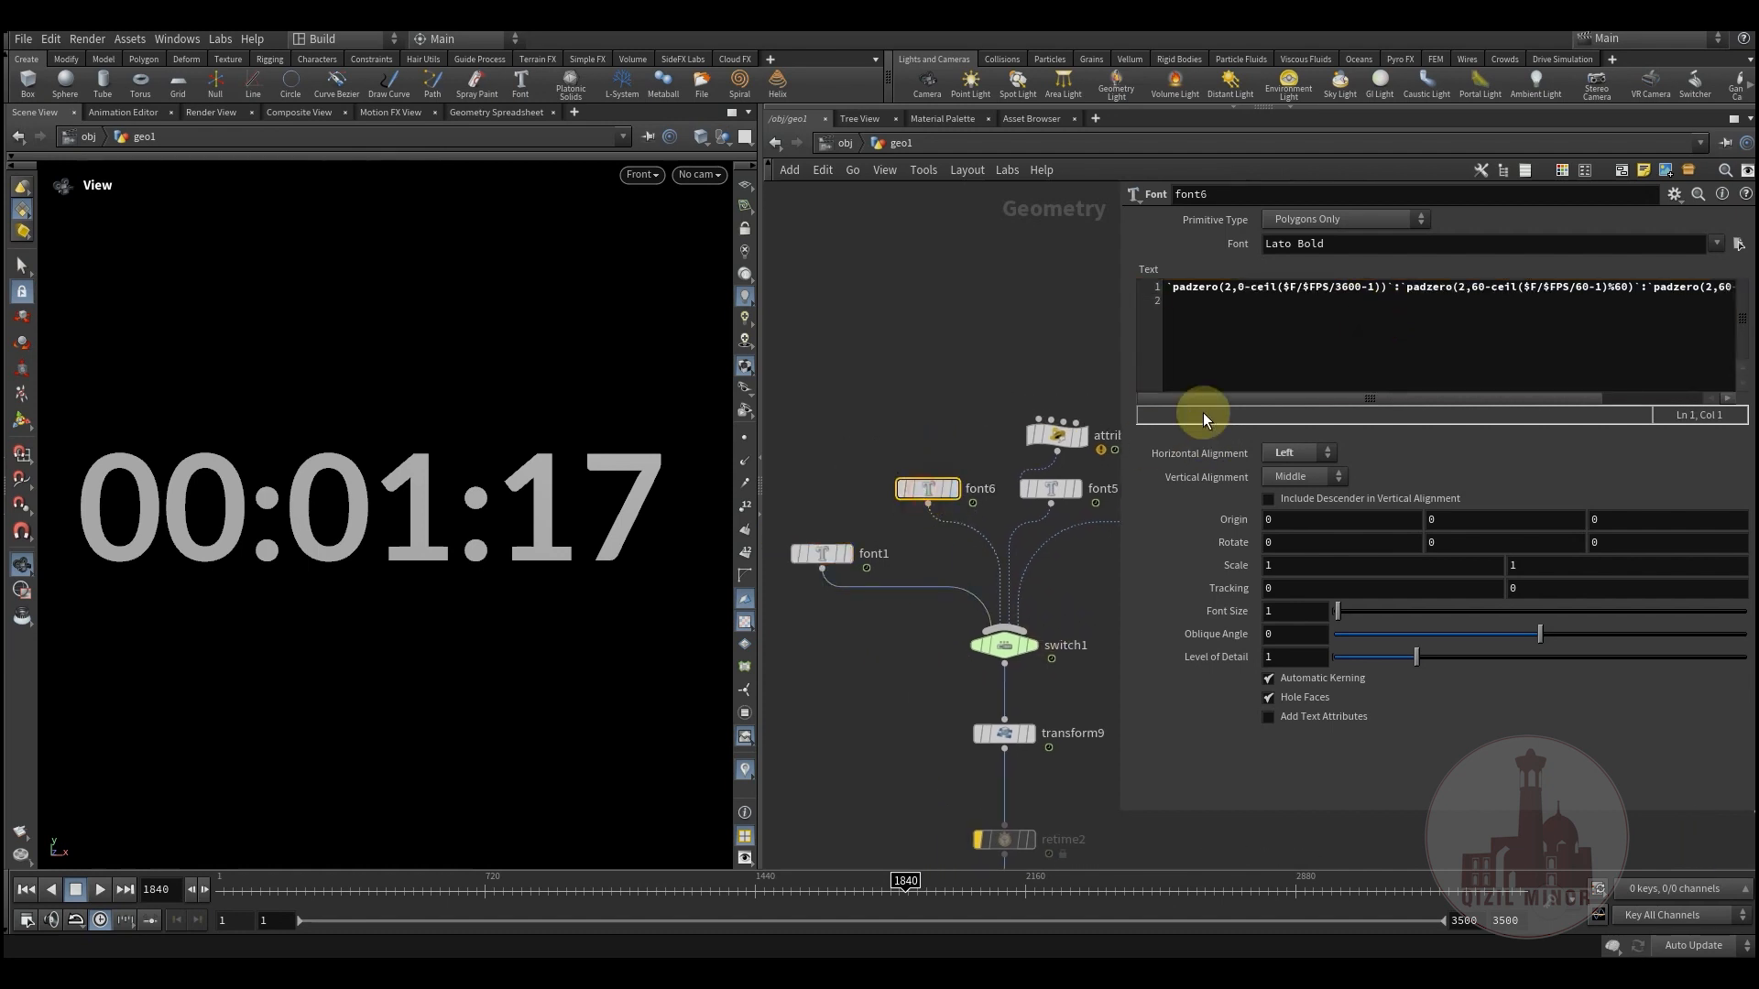
pyautogui.click(1006, 638)
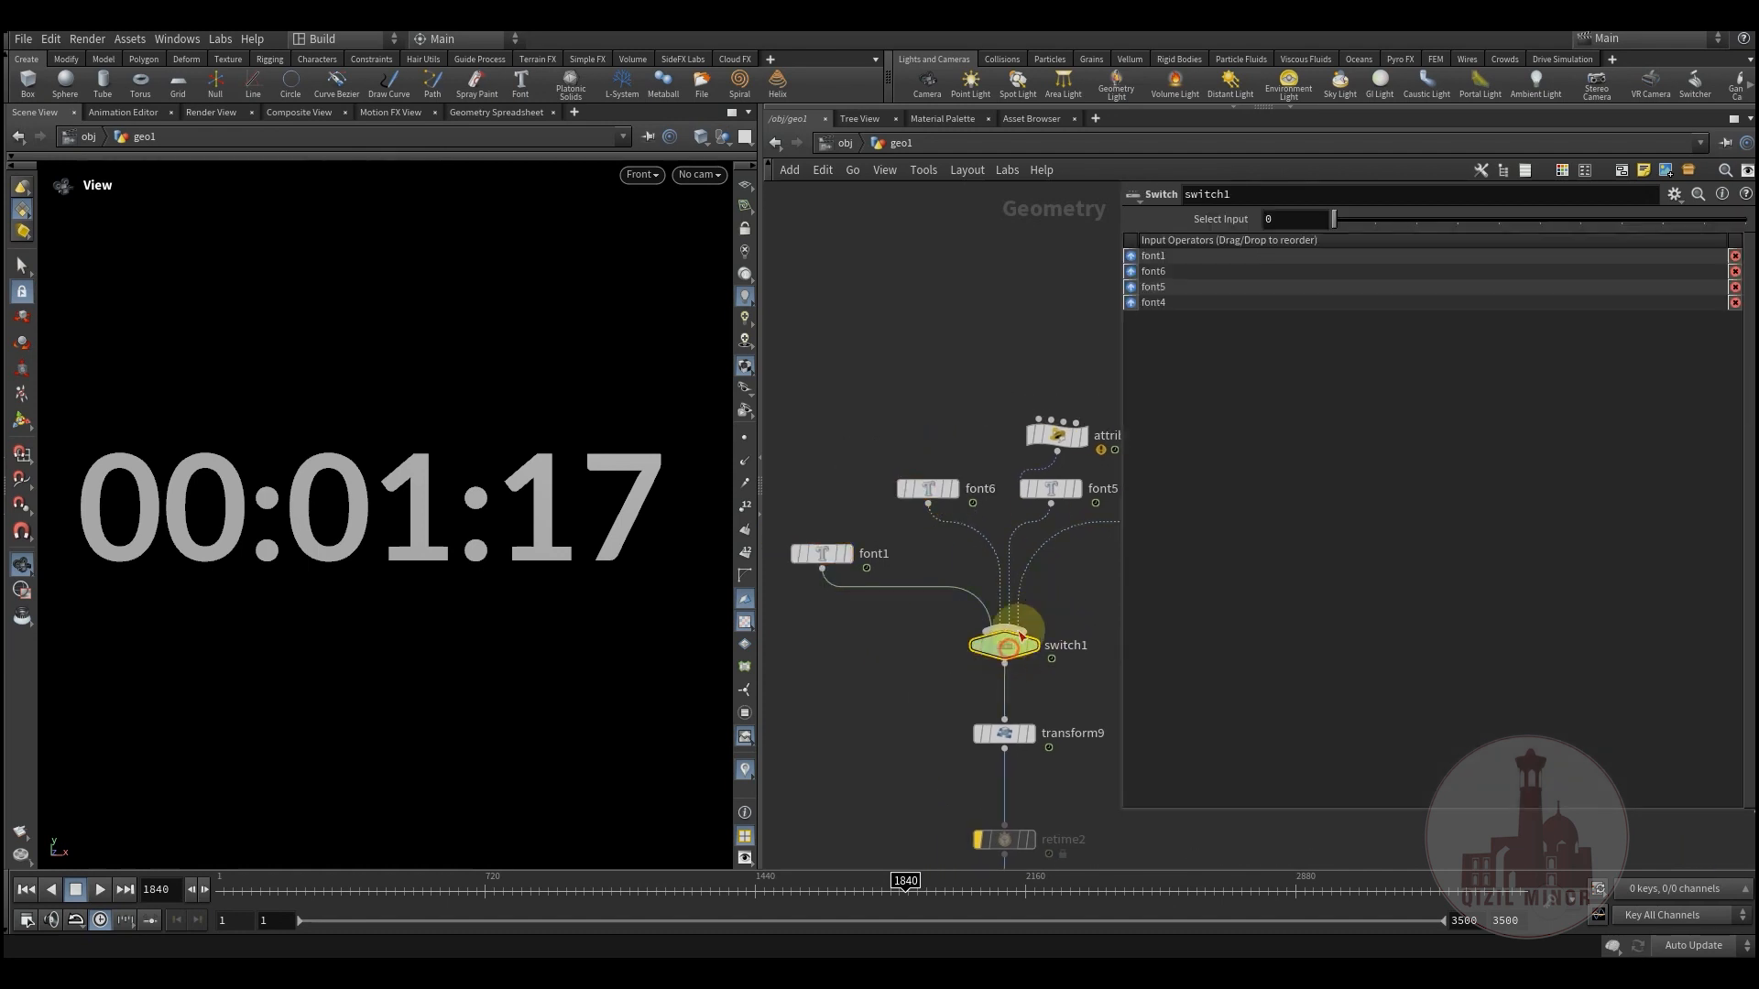
pyautogui.click(1374, 221)
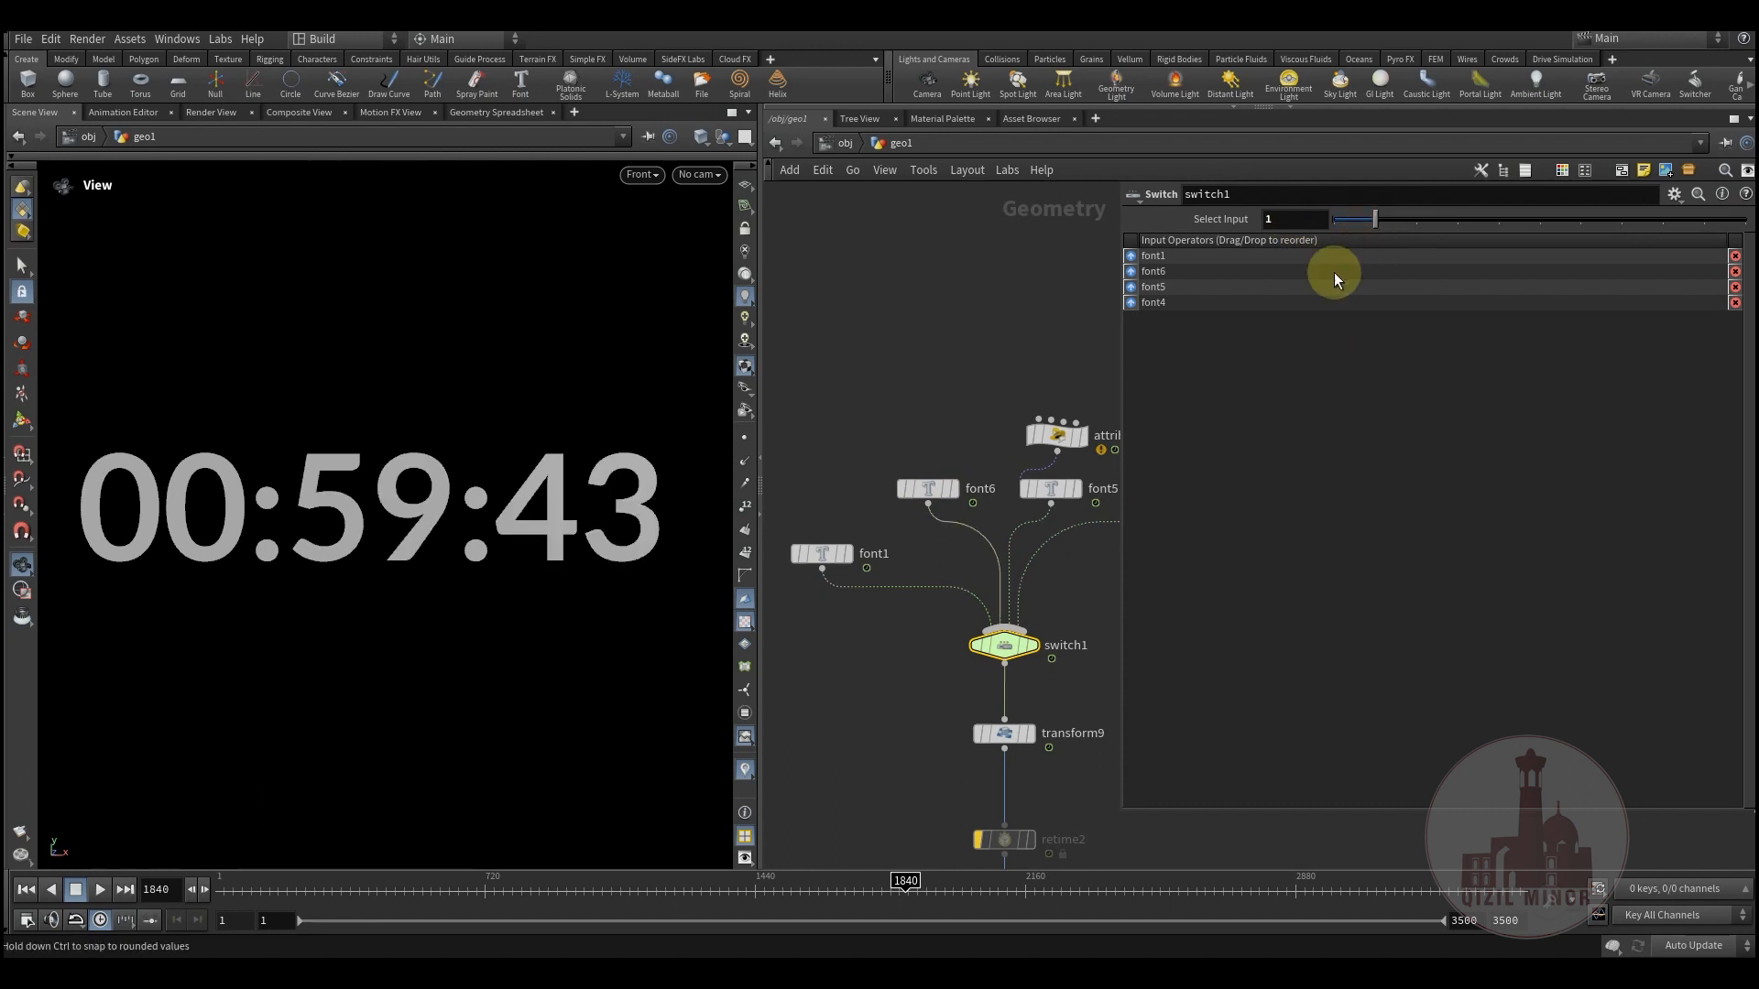
pyautogui.moveTo(353, 885); pyautogui.dragTo(1129, 914)
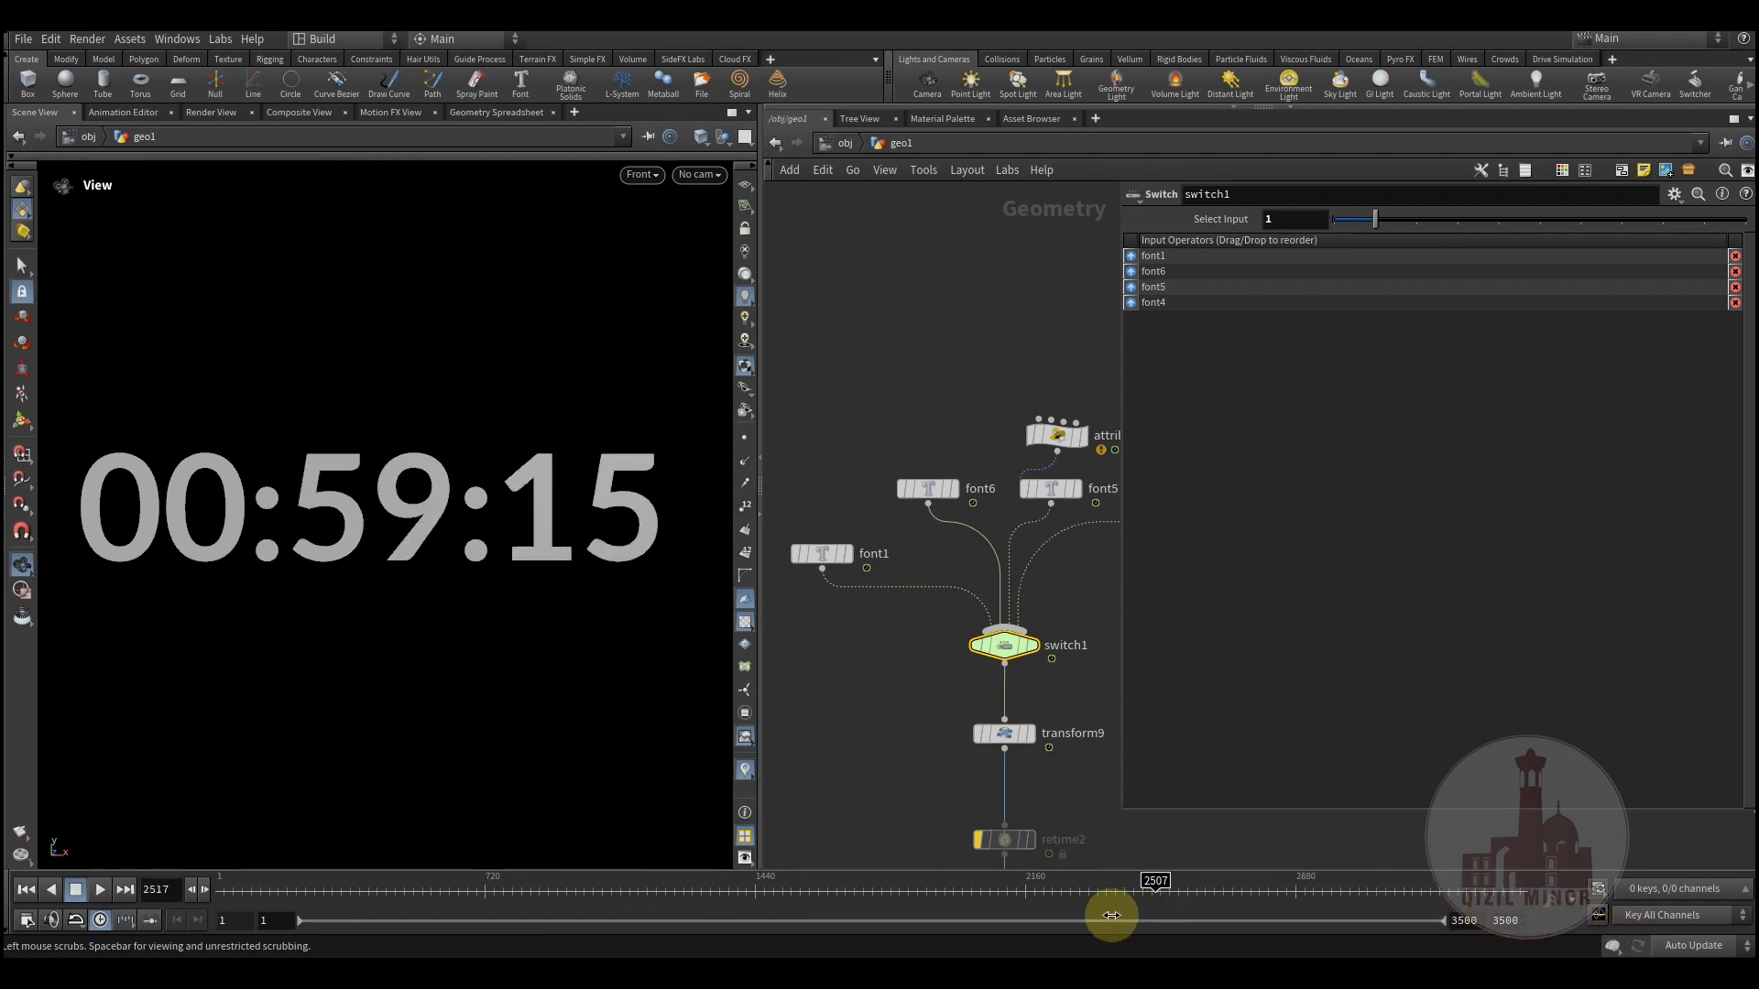
# - Show font6's whole text expression and highlight its minutes part, 60-ceil($F/$FPS/60-1)%60
pyautogui.moveTo(889, 633); pyautogui.dragTo(856, 669, button='middle')
pyautogui.click(894, 522)
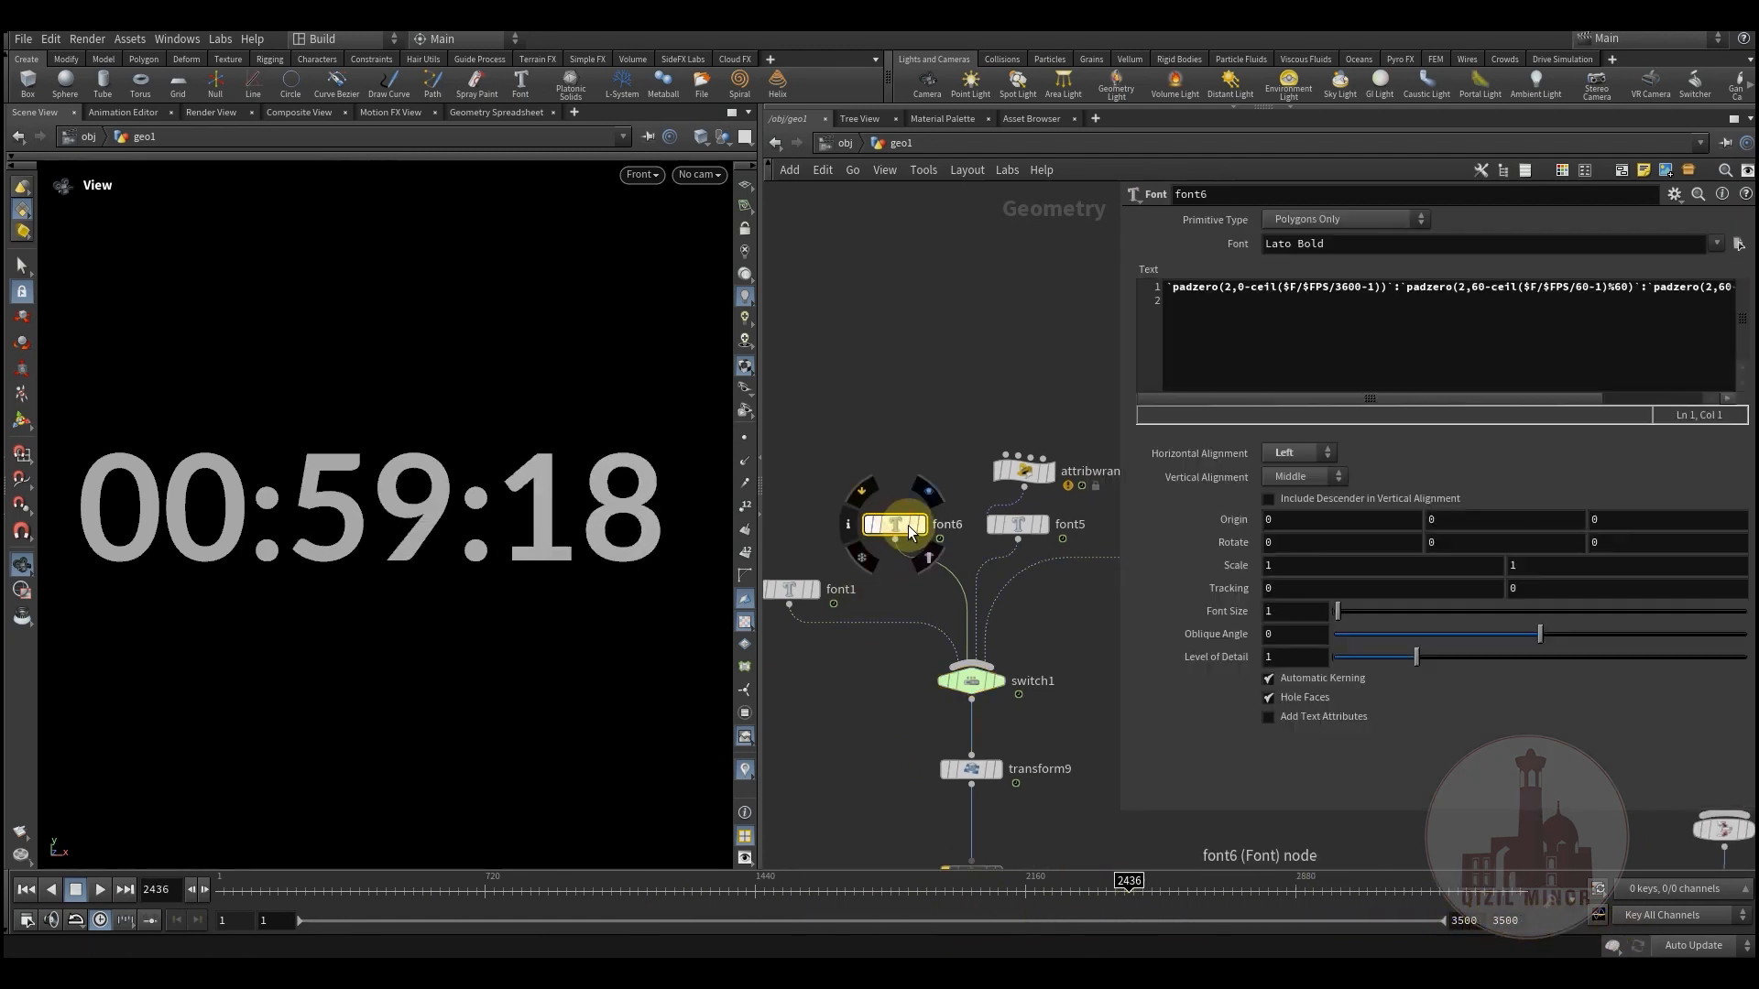
pyautogui.moveTo(1116, 366); pyautogui.dragTo(944, 359)
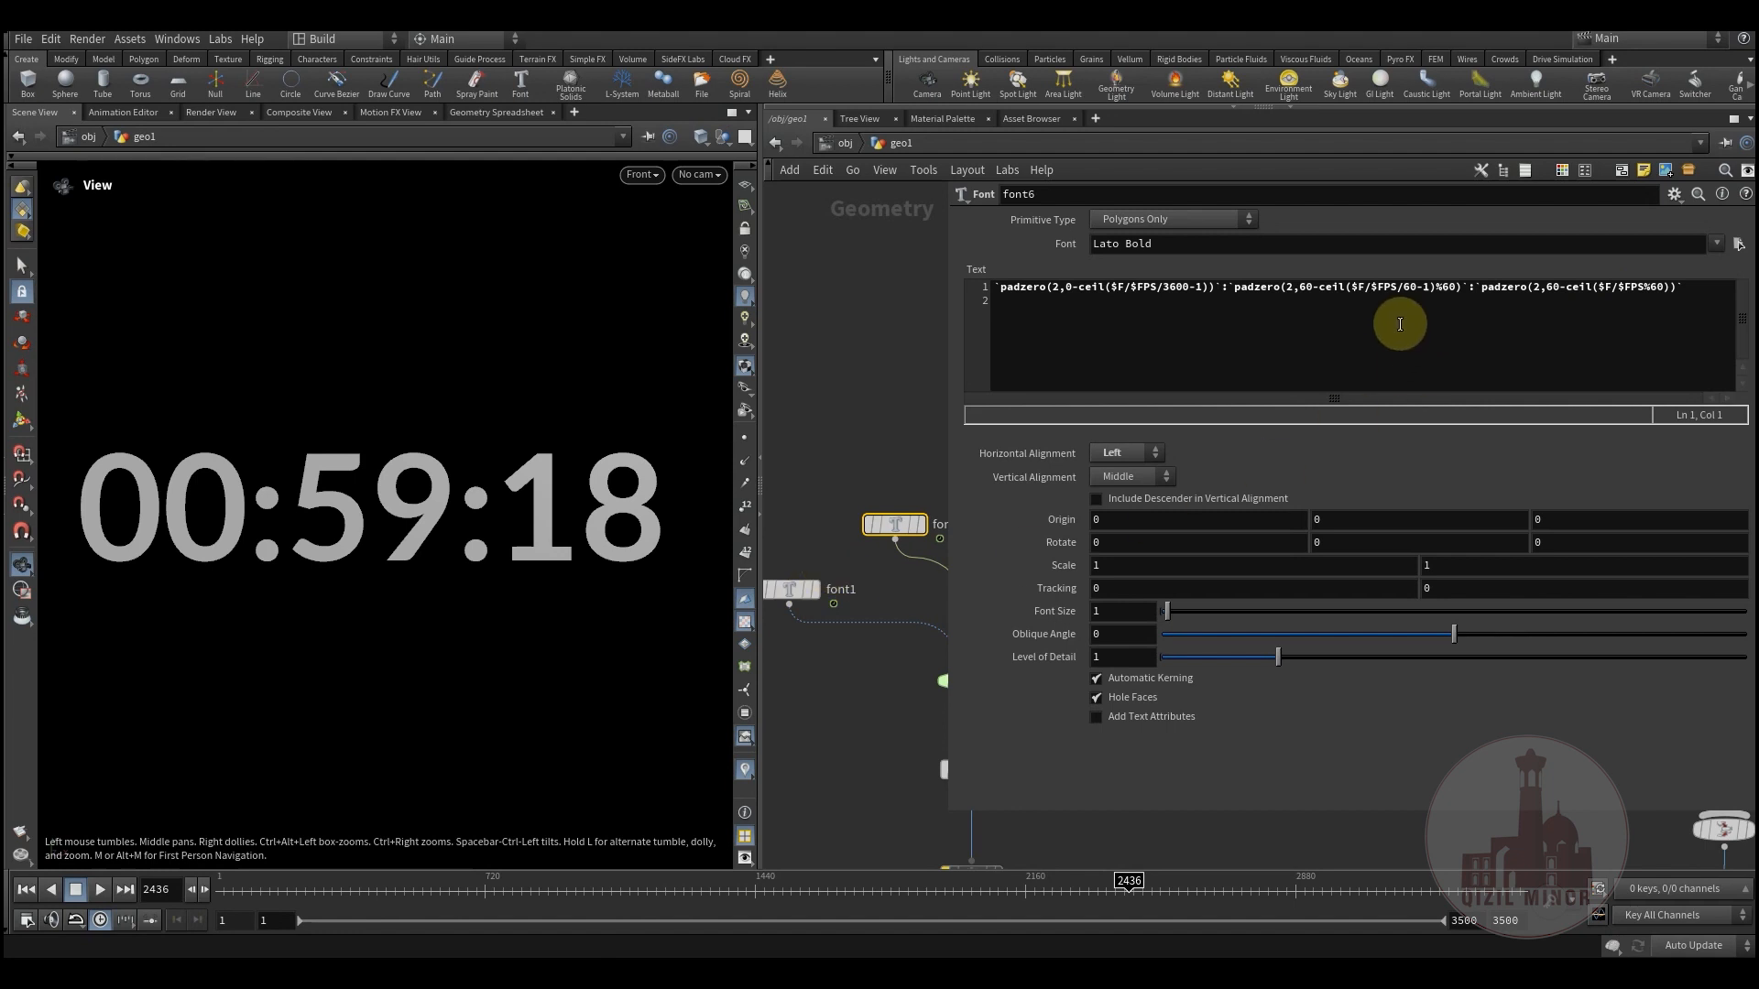
pyautogui.moveTo(1459, 285); pyautogui.dragTo(1308, 285)
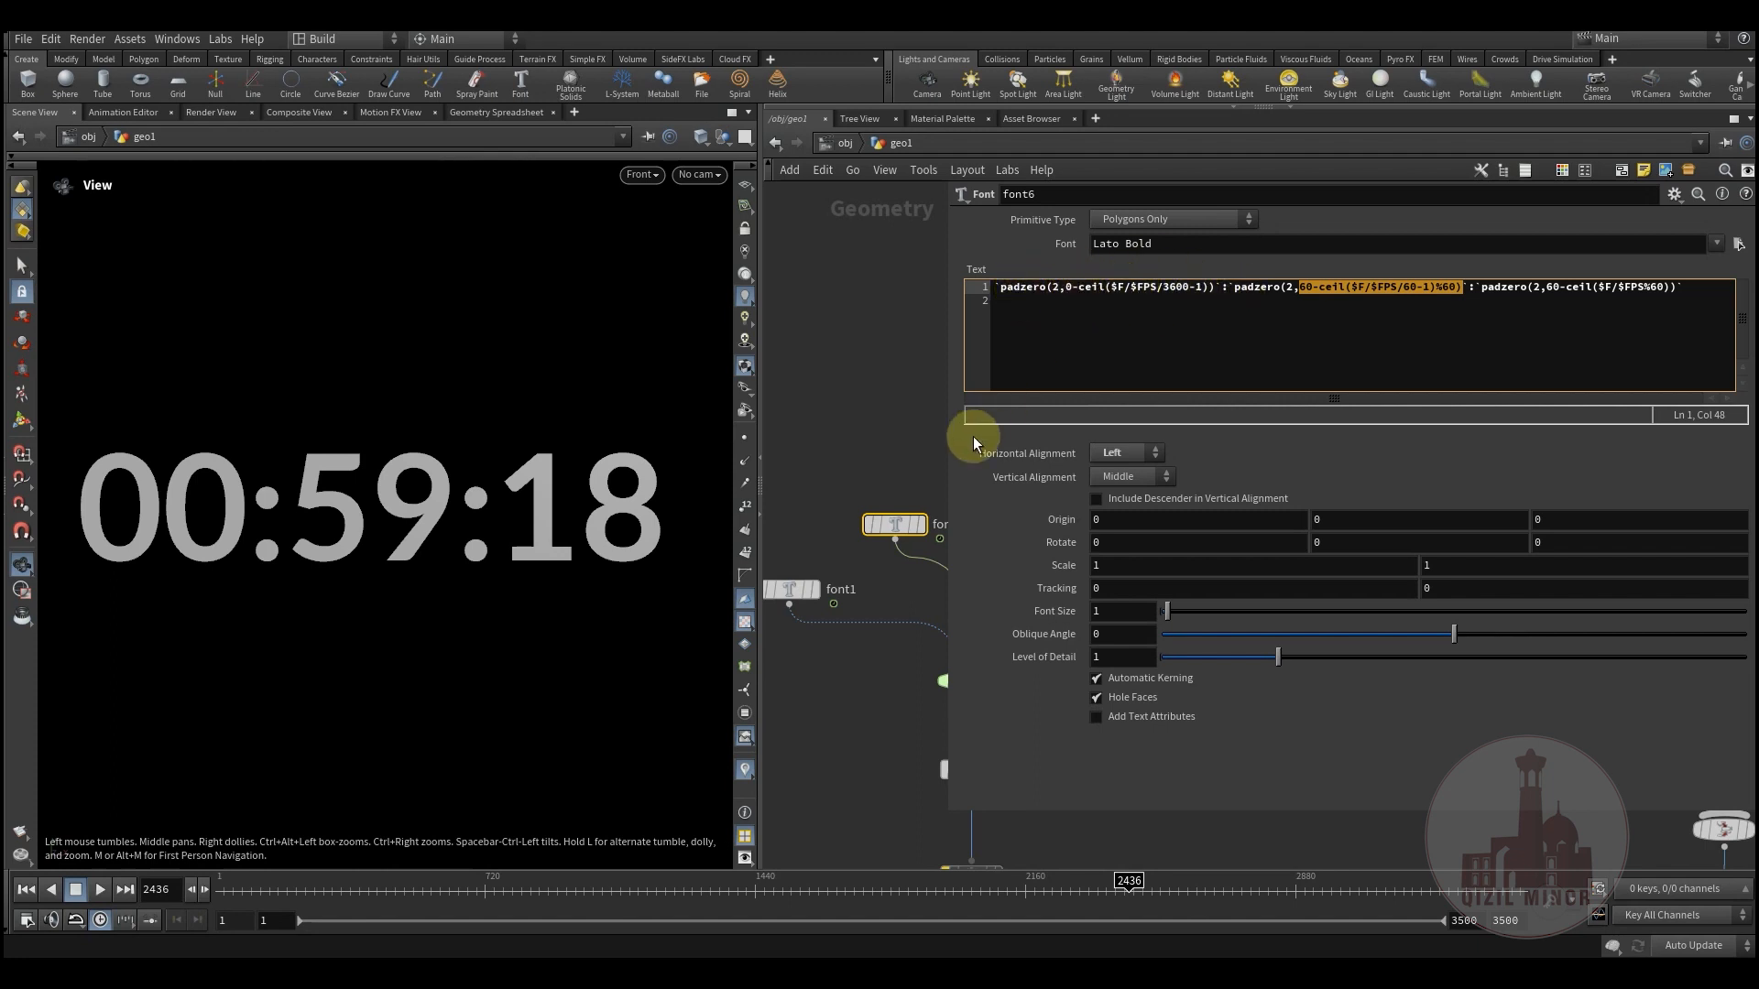
pyautogui.moveTo(943, 453); pyautogui.dragTo(1194, 487)
# - Set switch1's Select Input to 2 to display font5, and scrub the timeline to frame 238
pyautogui.moveTo(1007, 410); pyautogui.dragTo(954, 390, button='middle')
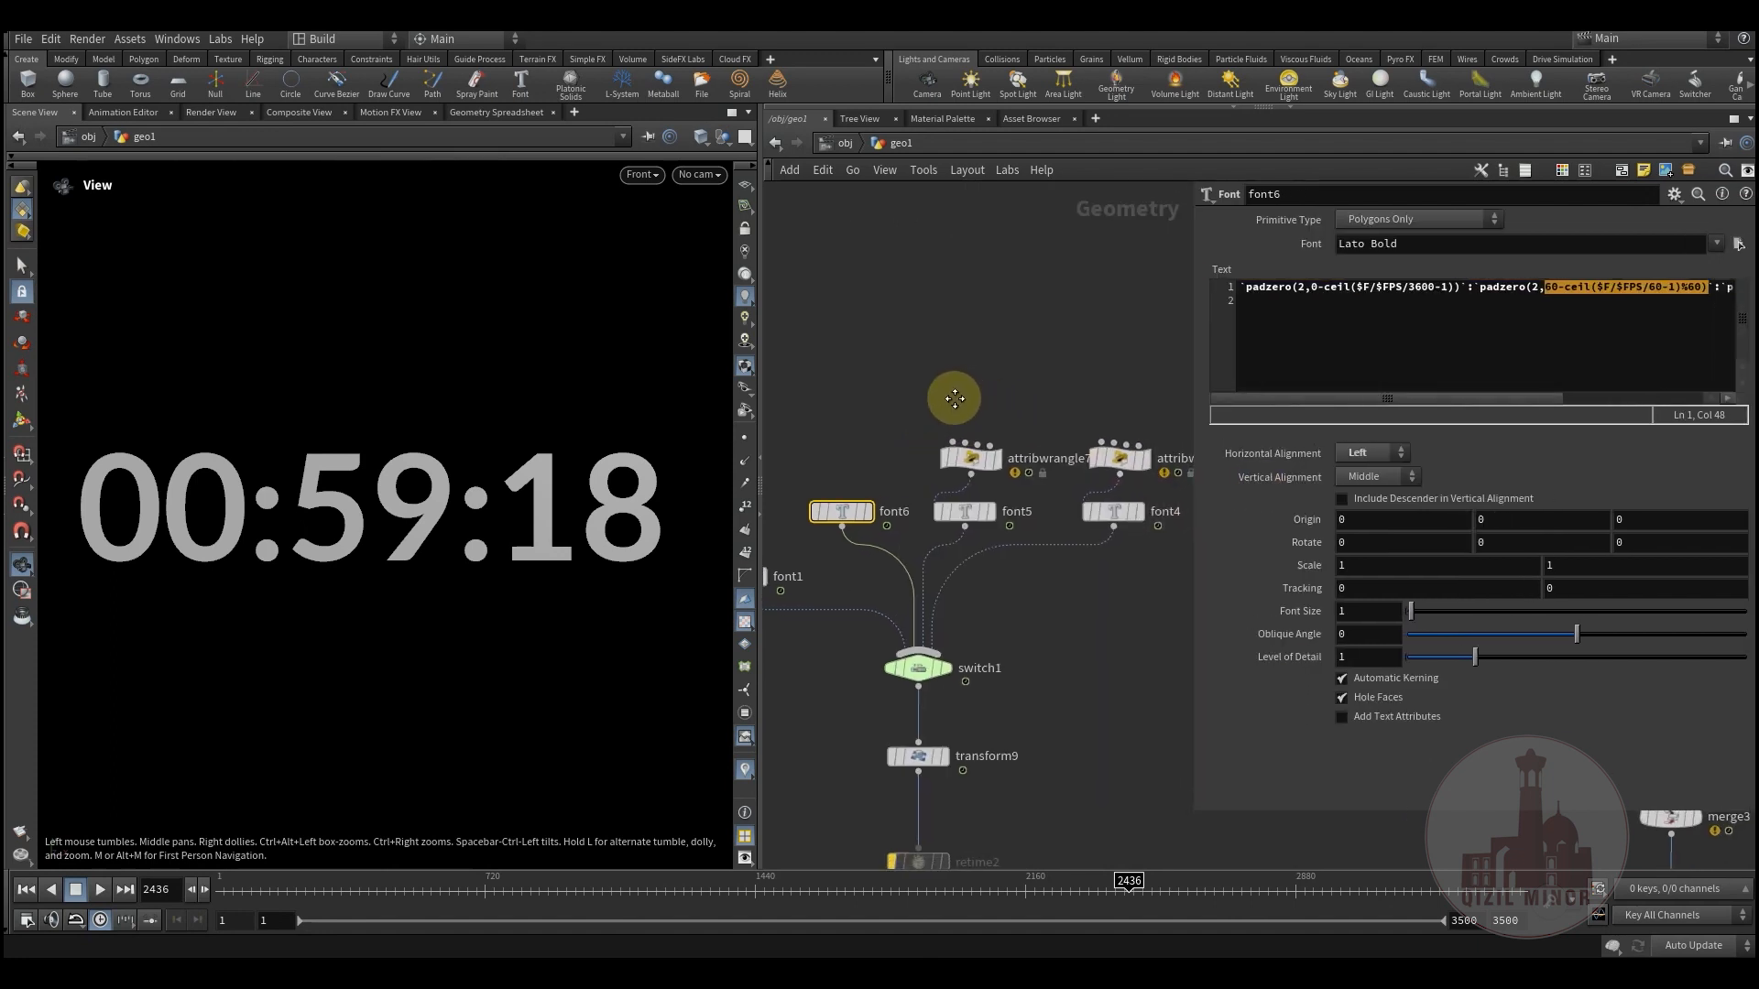
pyautogui.click(919, 664)
pyautogui.moveTo(1448, 220); pyautogui.dragTo(1475, 219)
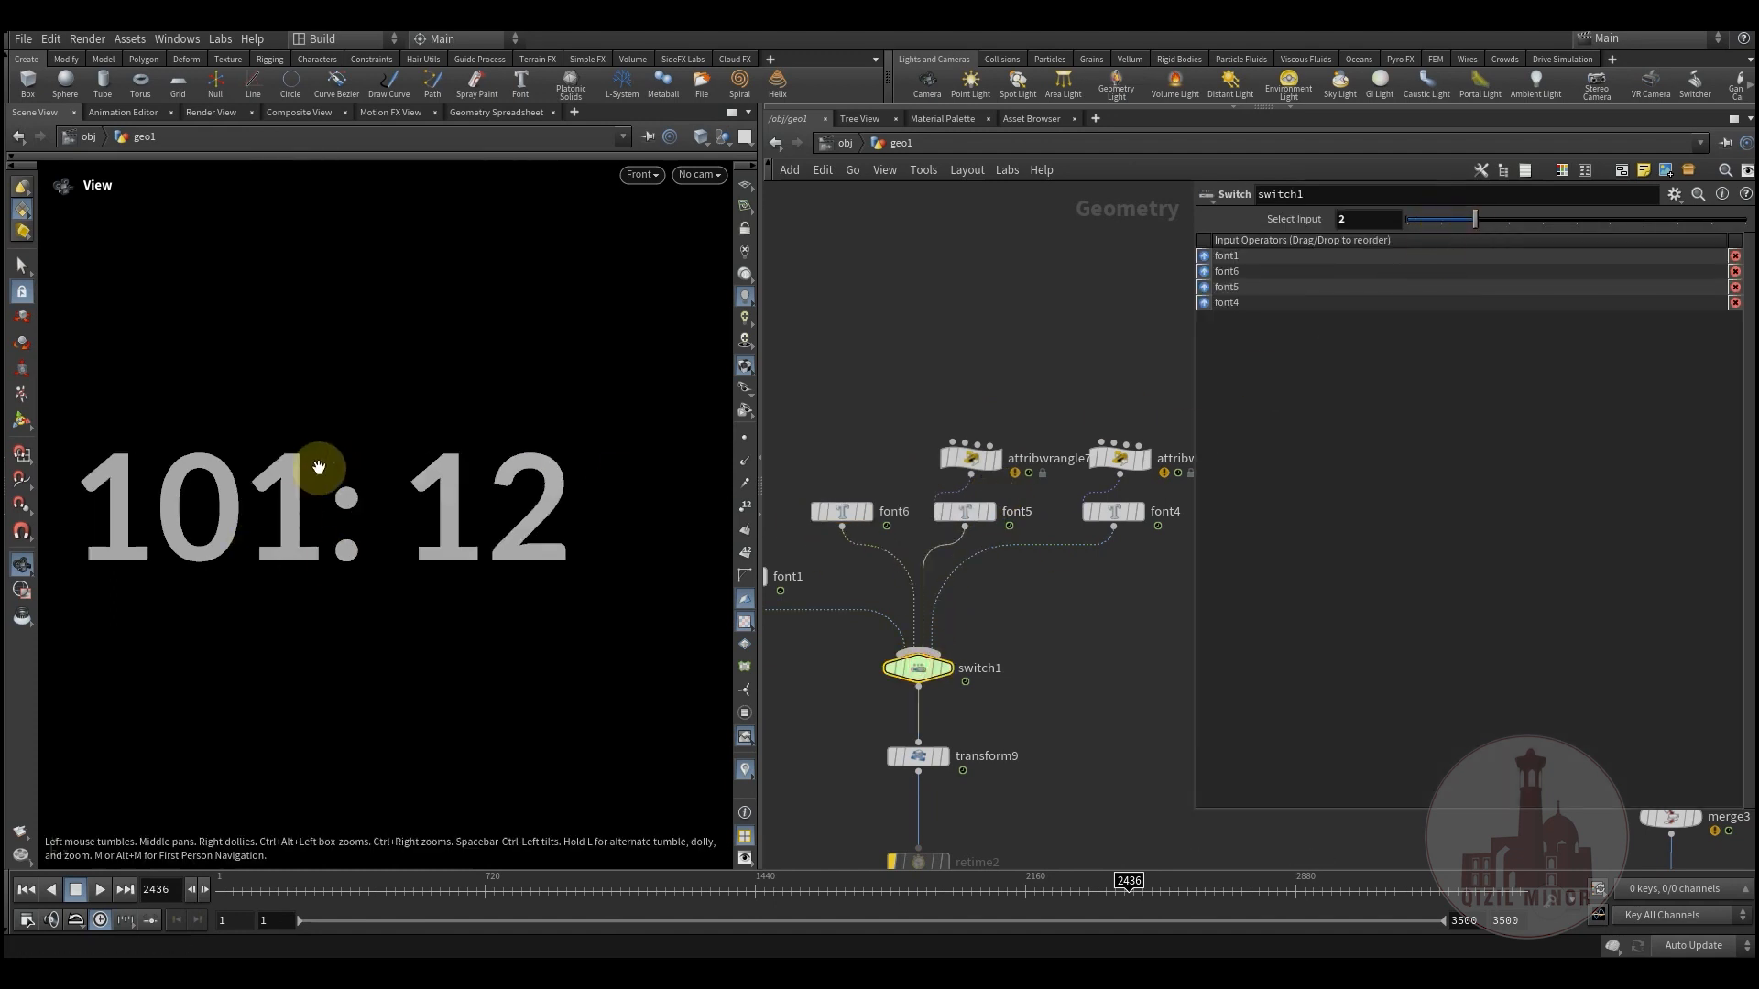
pyautogui.moveTo(254, 893); pyautogui.dragTo(309, 896)
pyautogui.moveTo(967, 458)
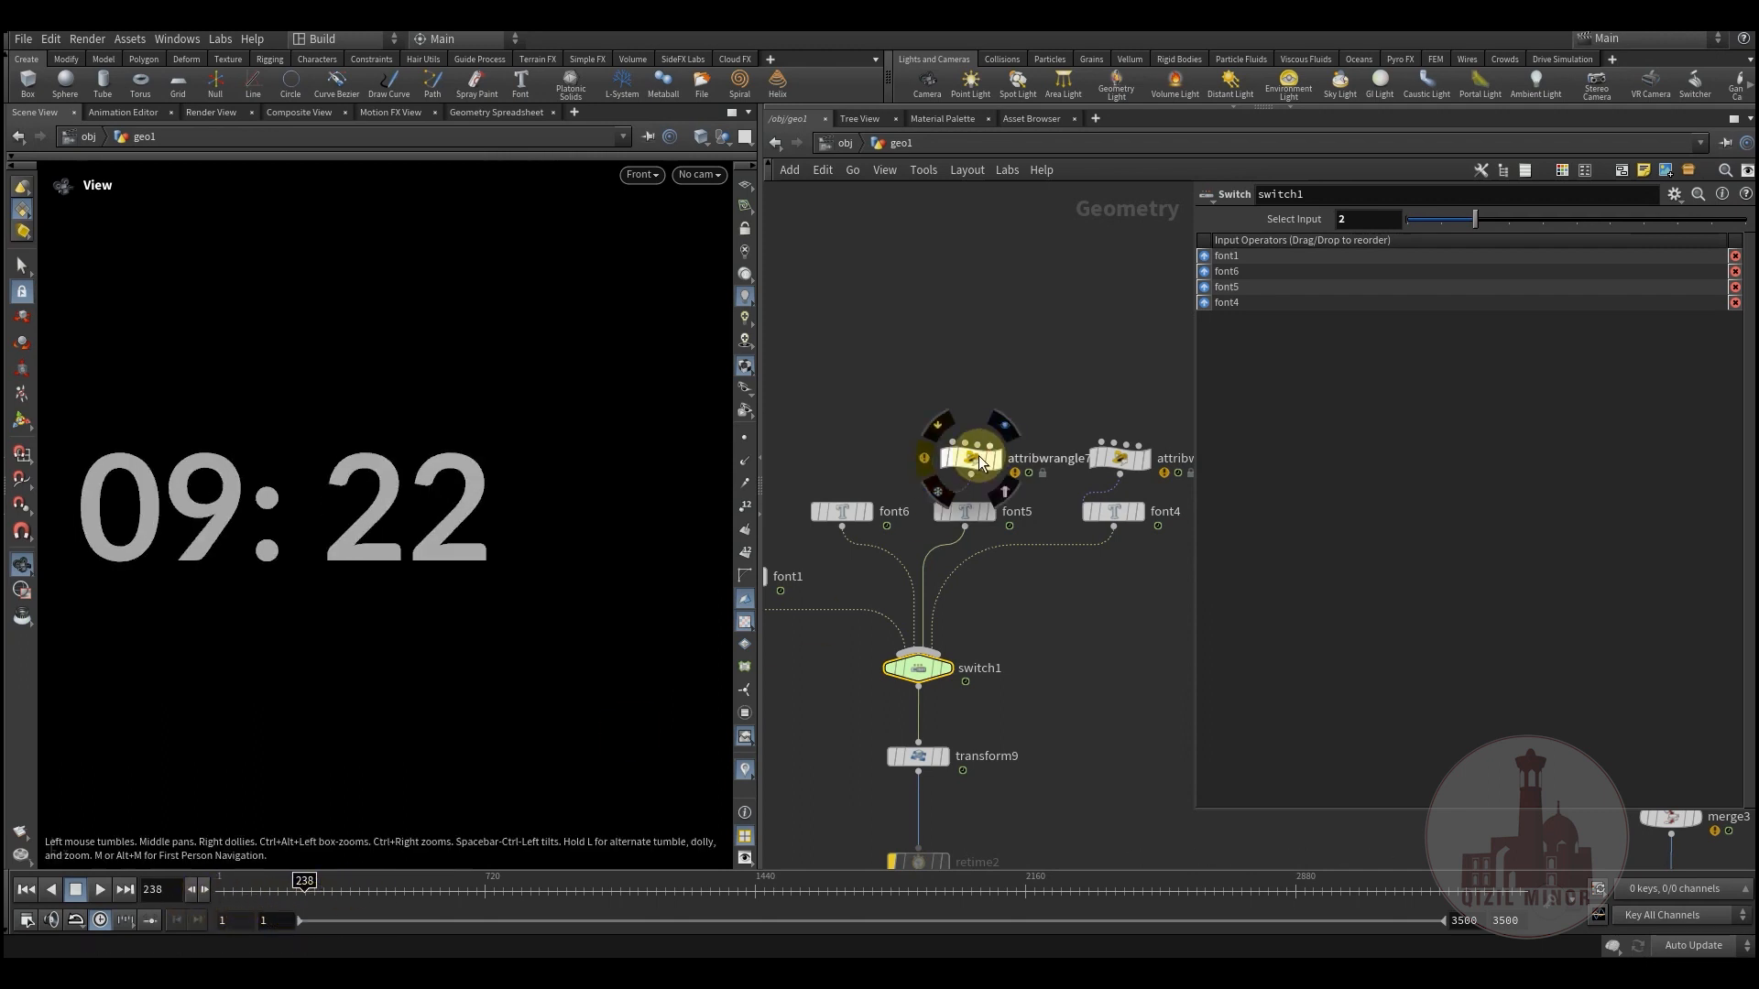
pyautogui.click(967, 458)
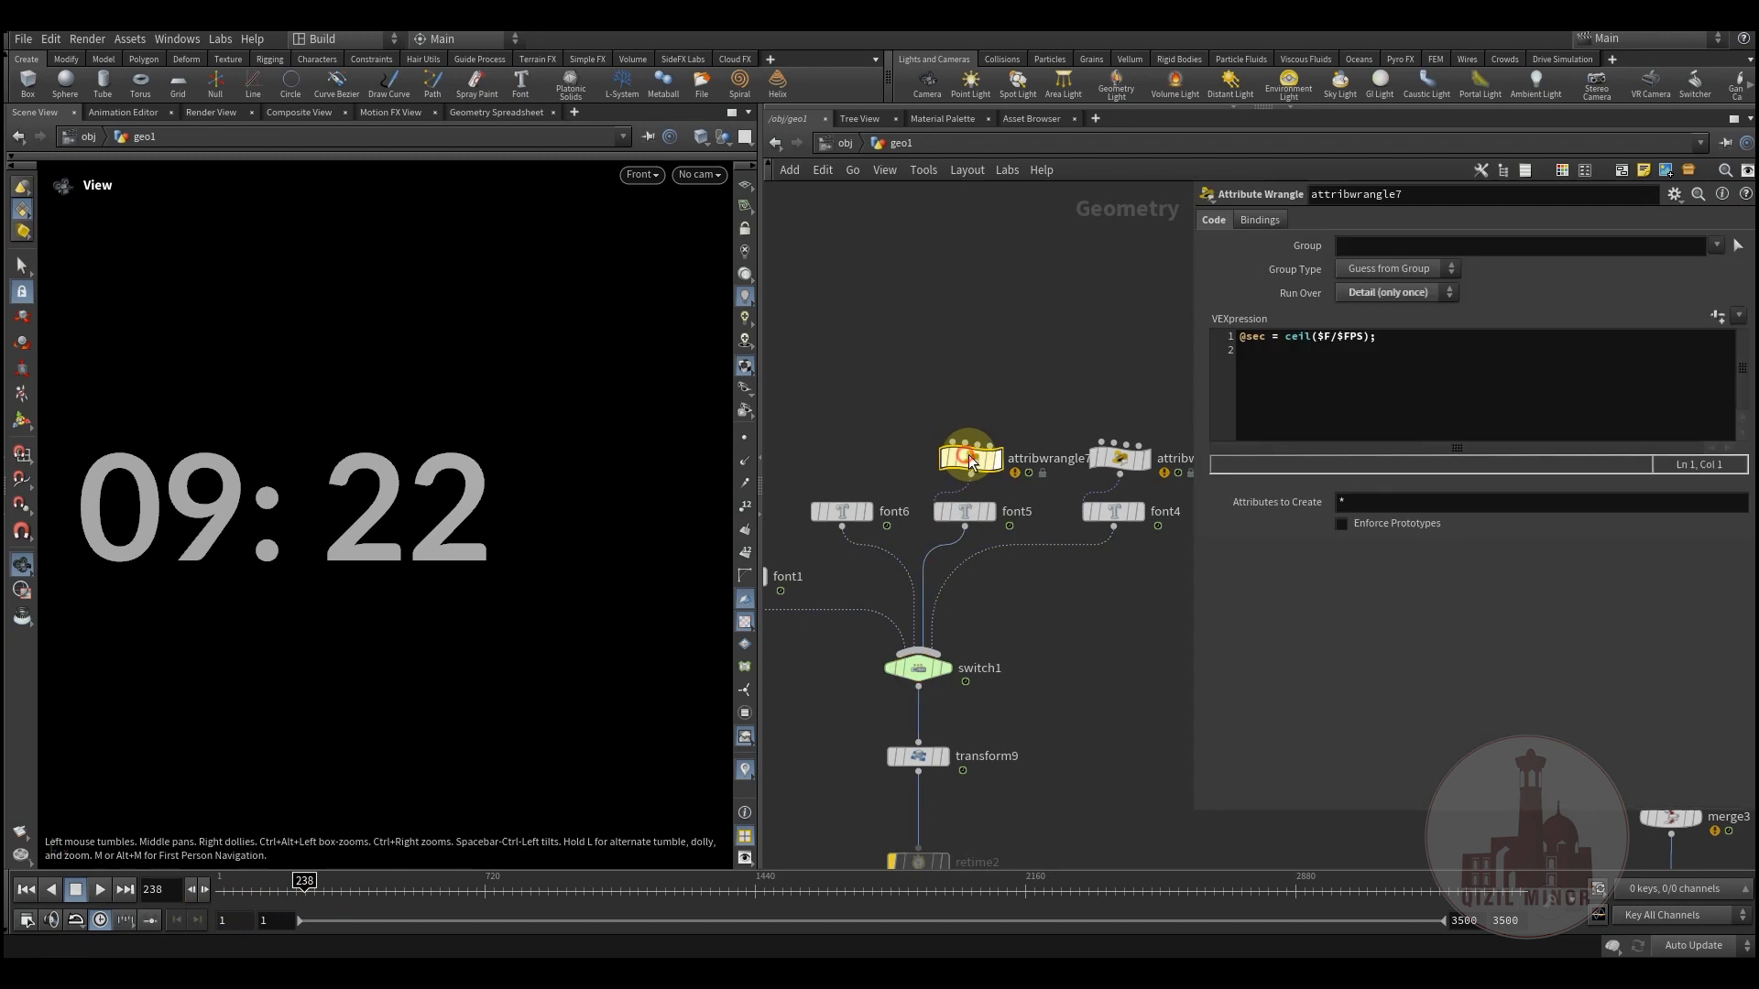
pyautogui.click(1393, 340)
pyautogui.keyDown('shift'); pyautogui.click(1237, 336); pyautogui.keyUp('shift')
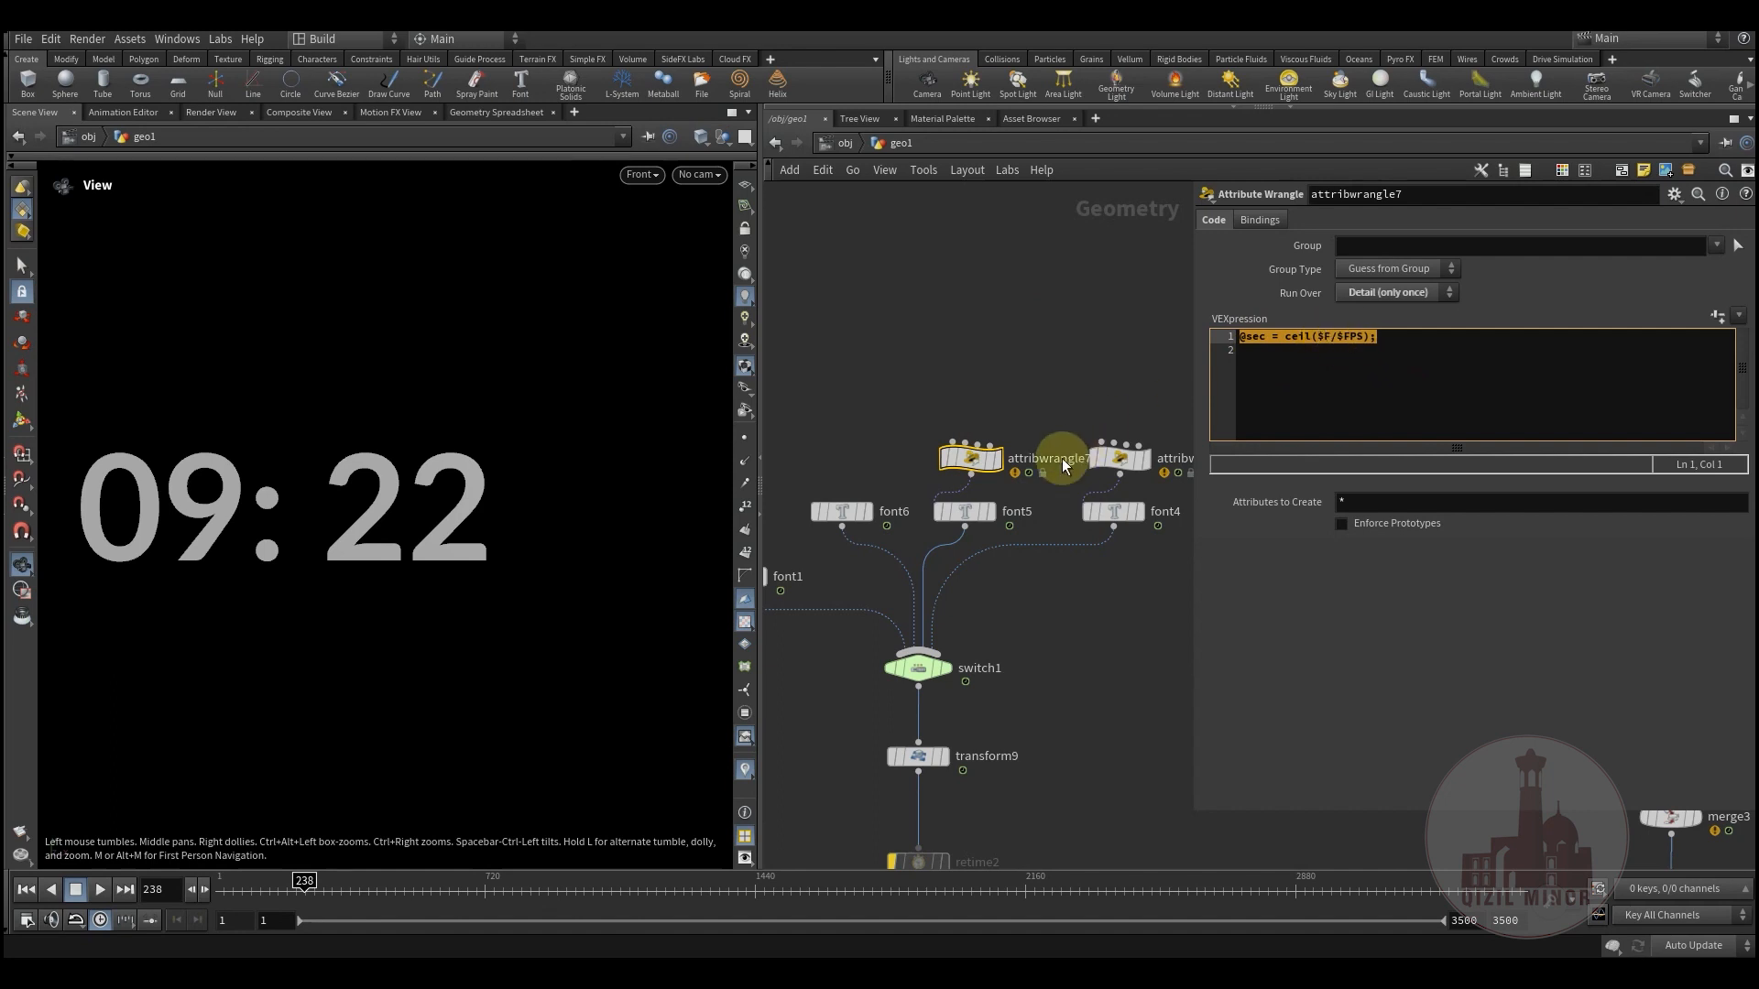
# - Examine font5's text expression by highlighting the $F%$FPS frame segment and the detail "sec" segment
pyautogui.click(960, 513)
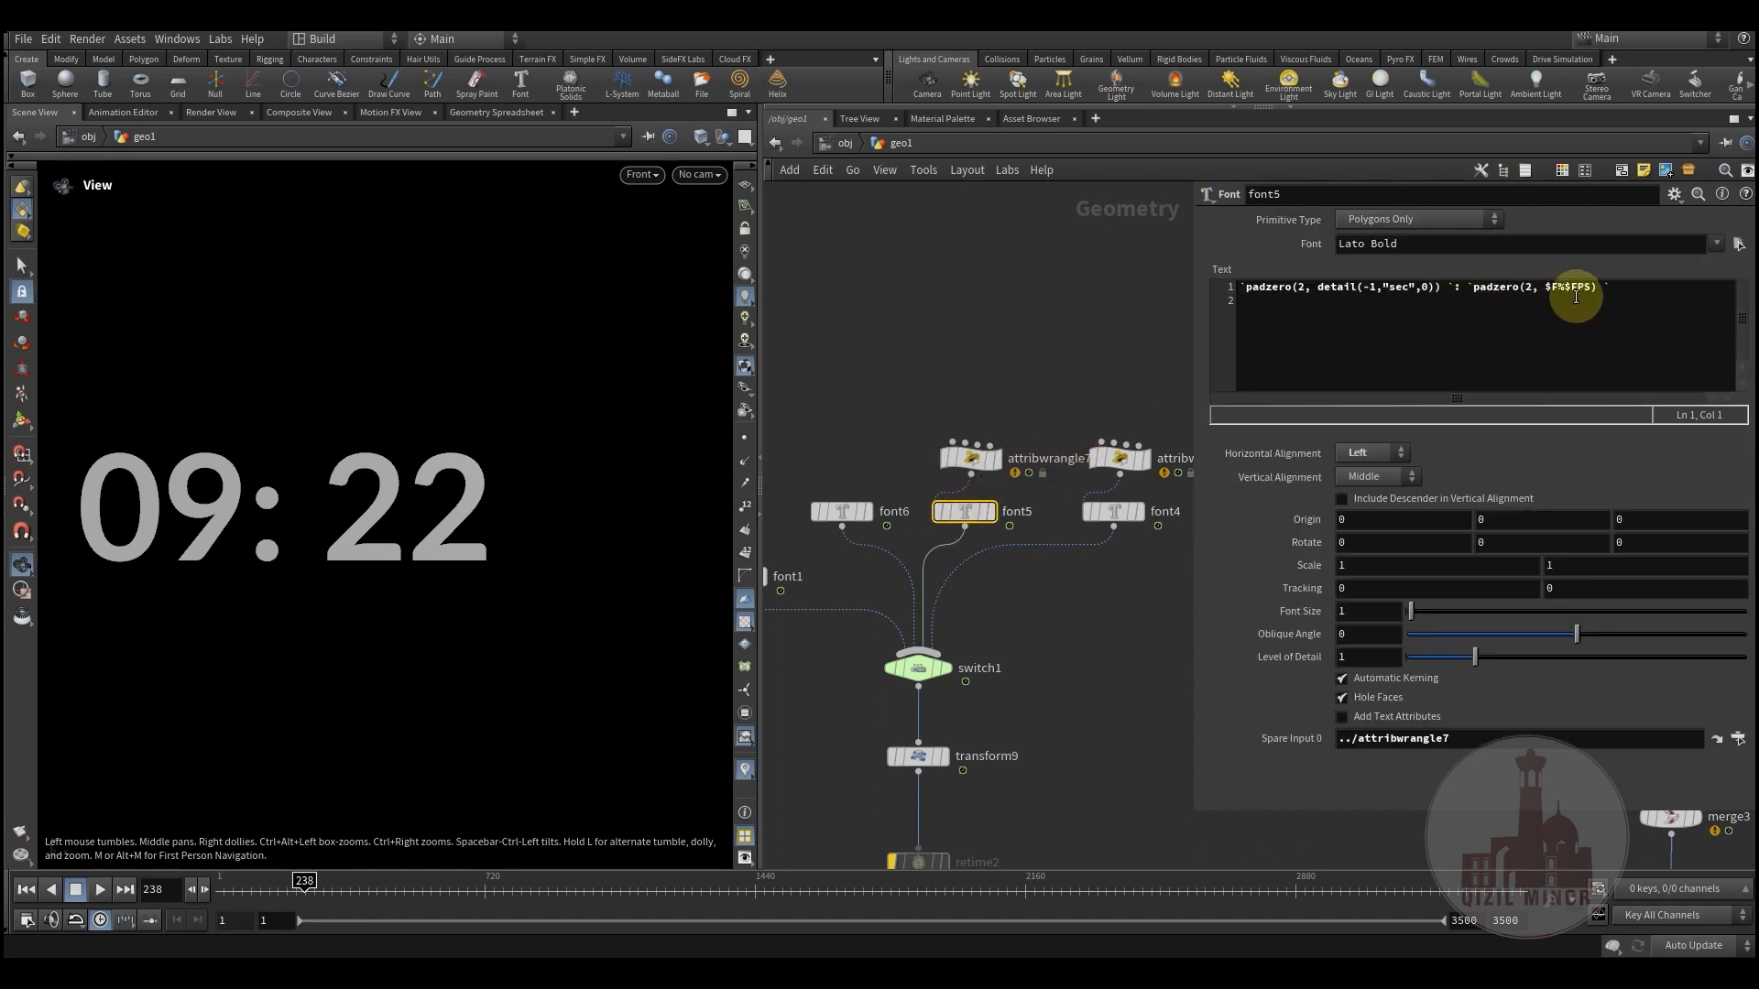
pyautogui.moveTo(1249, 289); pyautogui.dragTo(1574, 288)
pyautogui.click(1472, 311)
pyautogui.moveTo(1463, 287); pyautogui.dragTo(1588, 286)
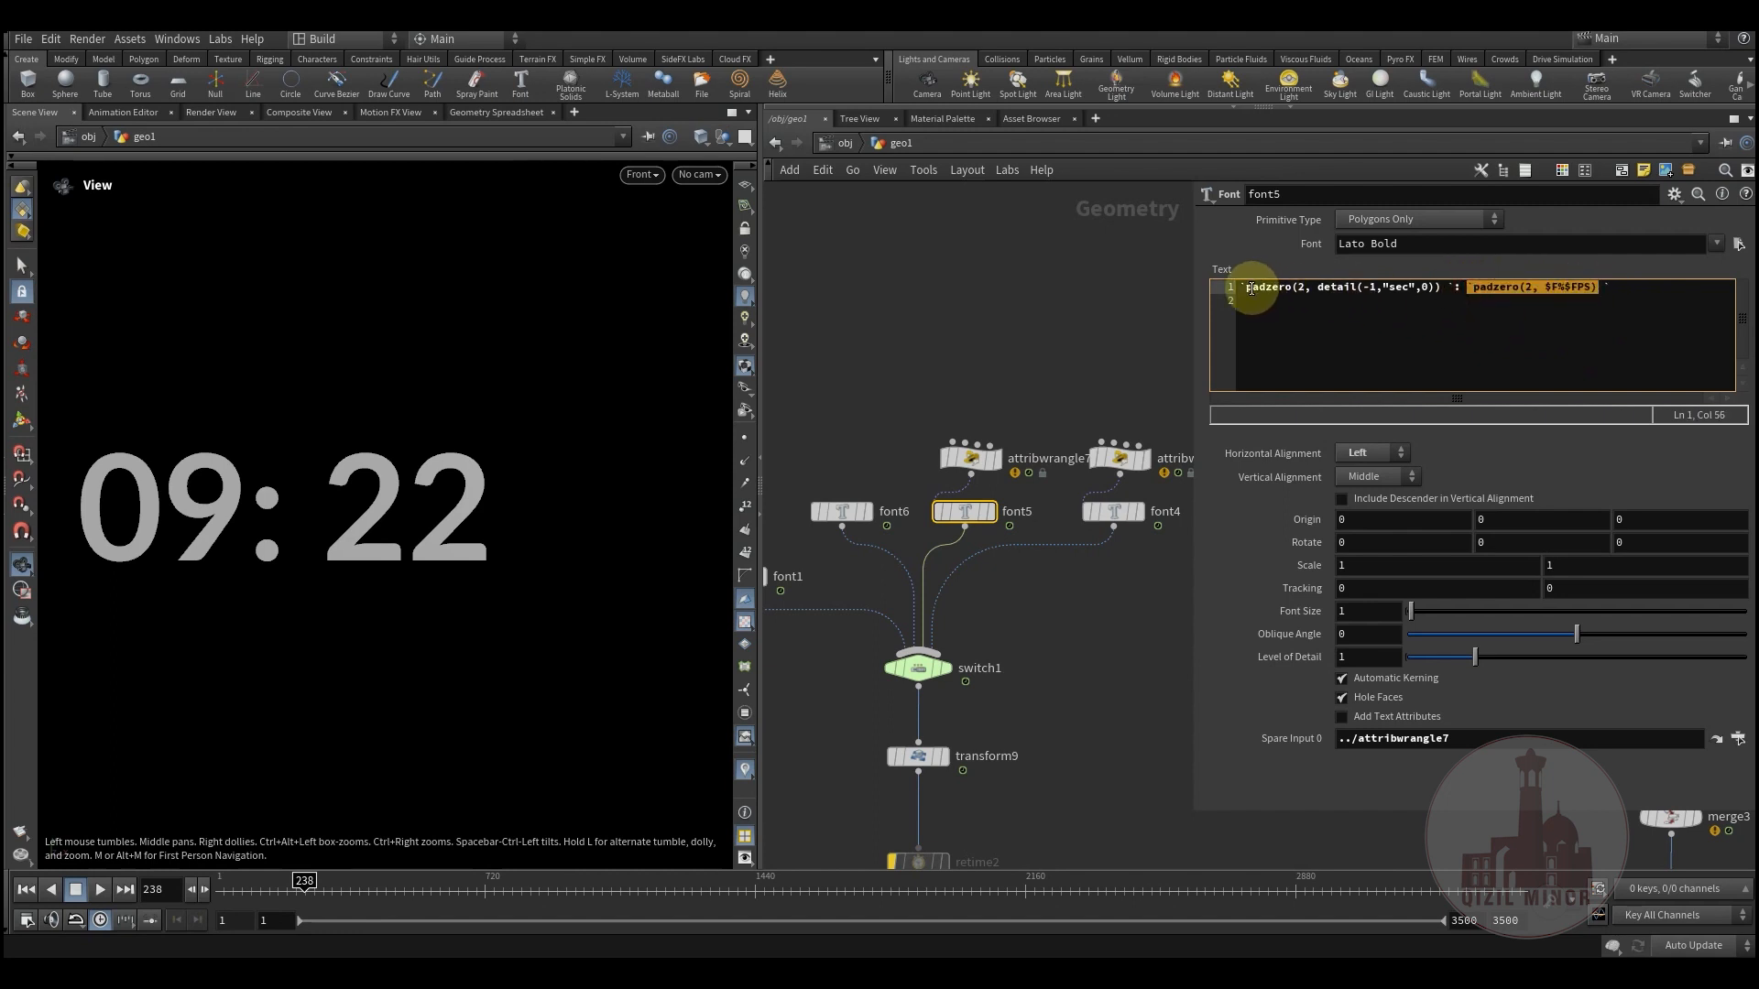
pyautogui.moveTo(1247, 290); pyautogui.dragTo(1438, 291)
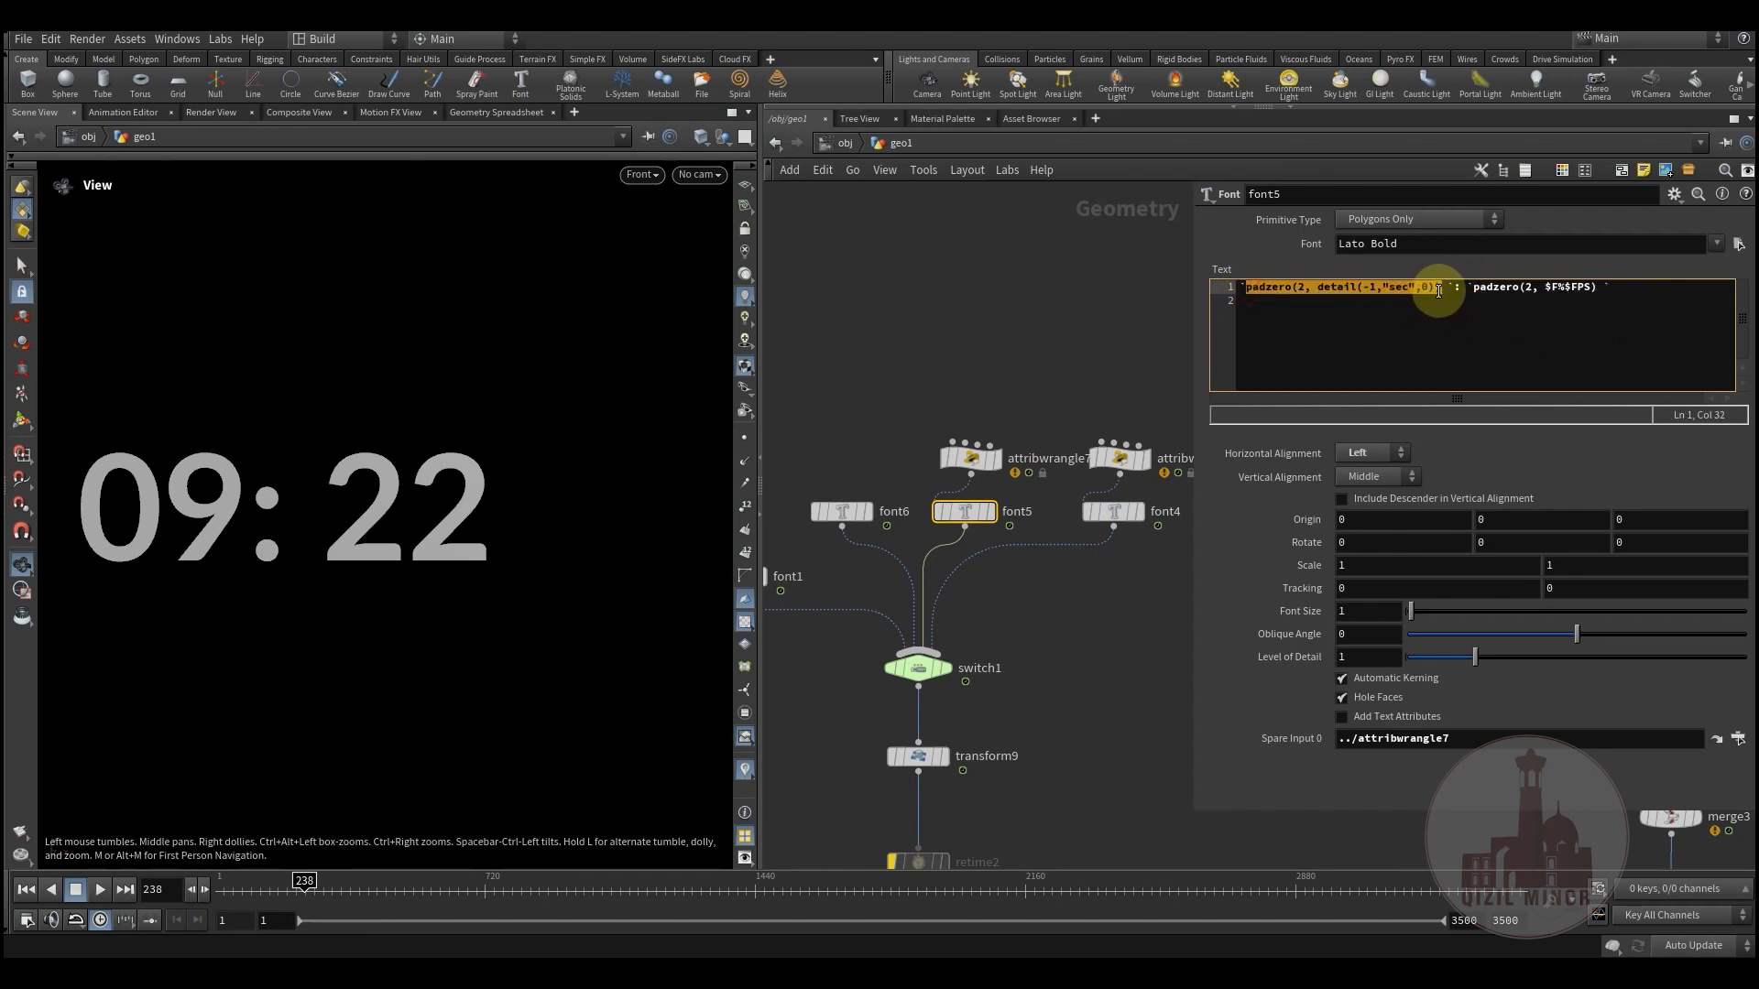
pyautogui.click(1404, 325)
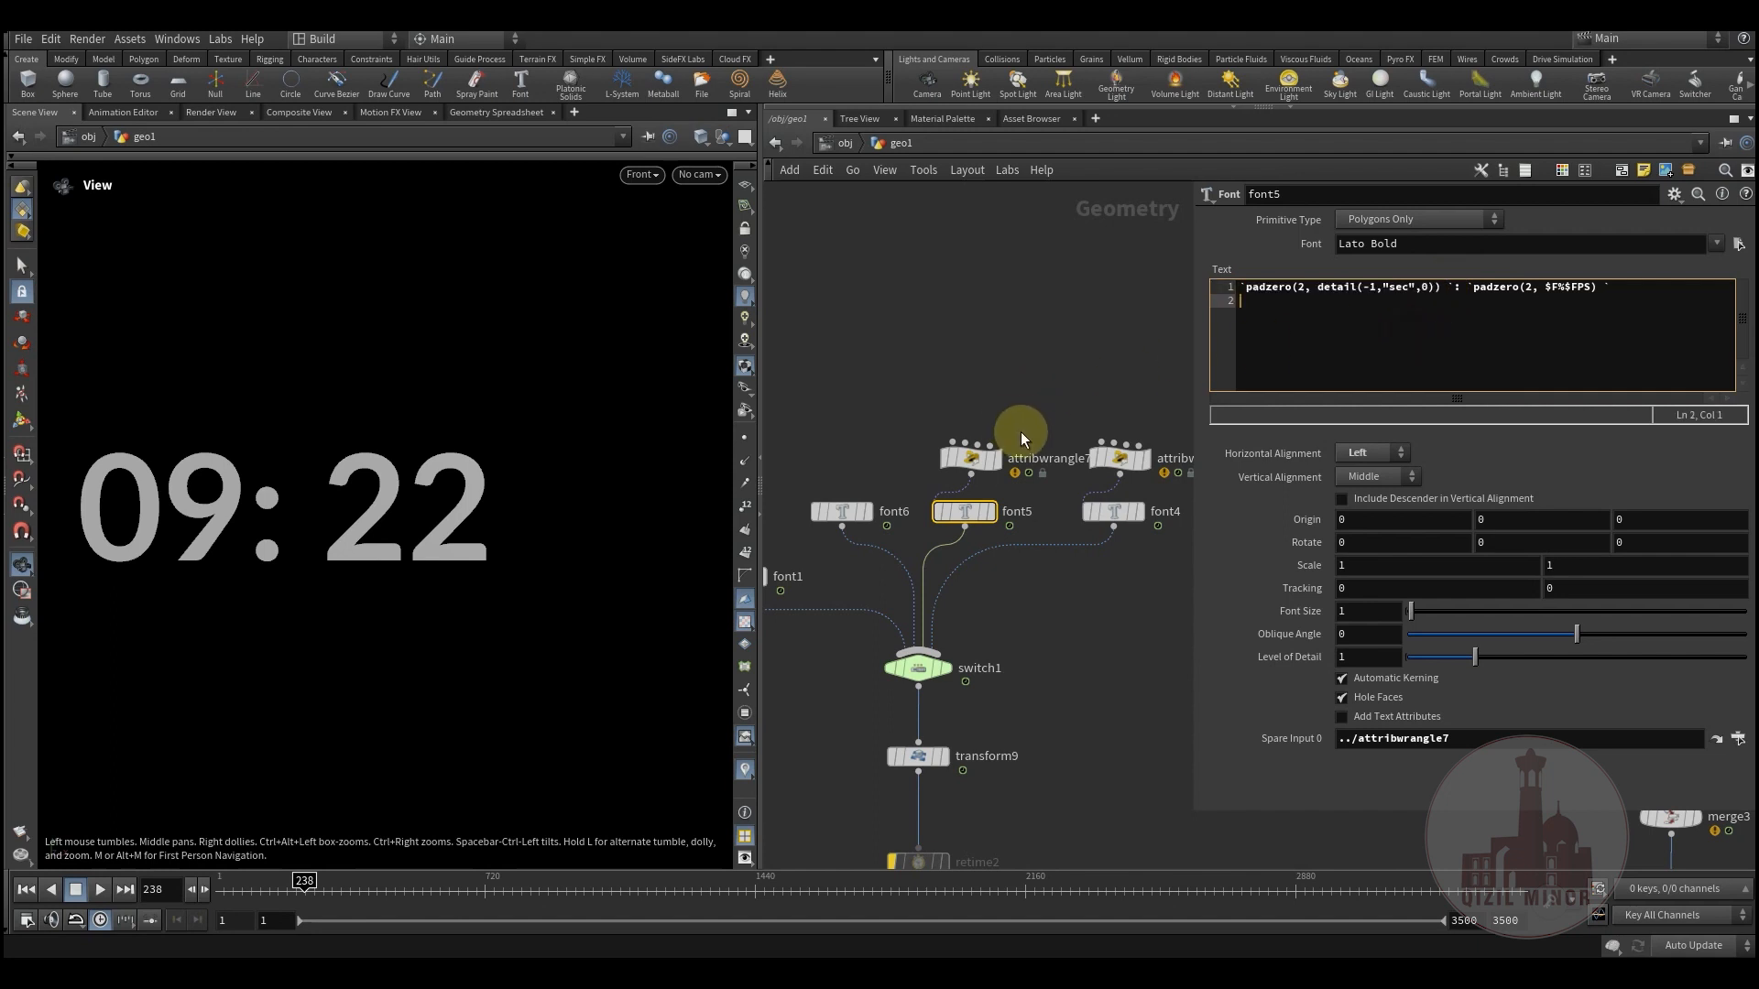
# - Nudge attribwrangle7 into line above font5 and show its VEX code again
pyautogui.moveTo(969, 458)
pyautogui.moveTo(969, 458); pyautogui.dragTo(960, 462)
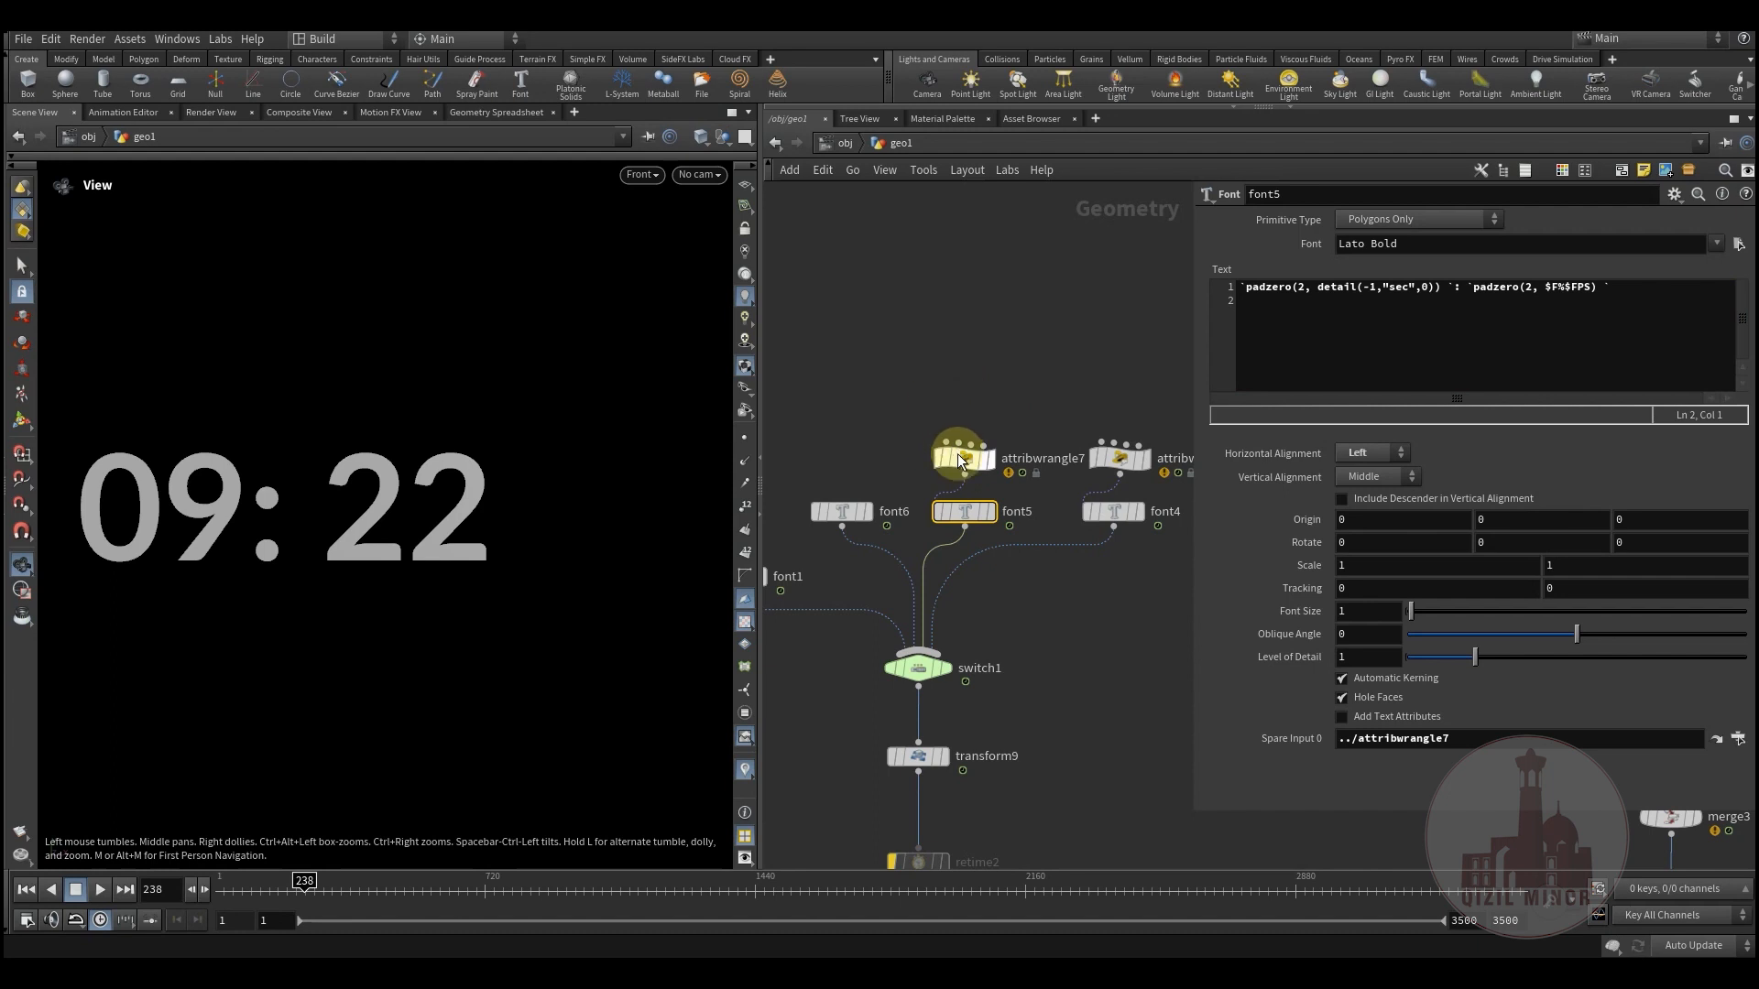
pyautogui.moveTo(962, 478)
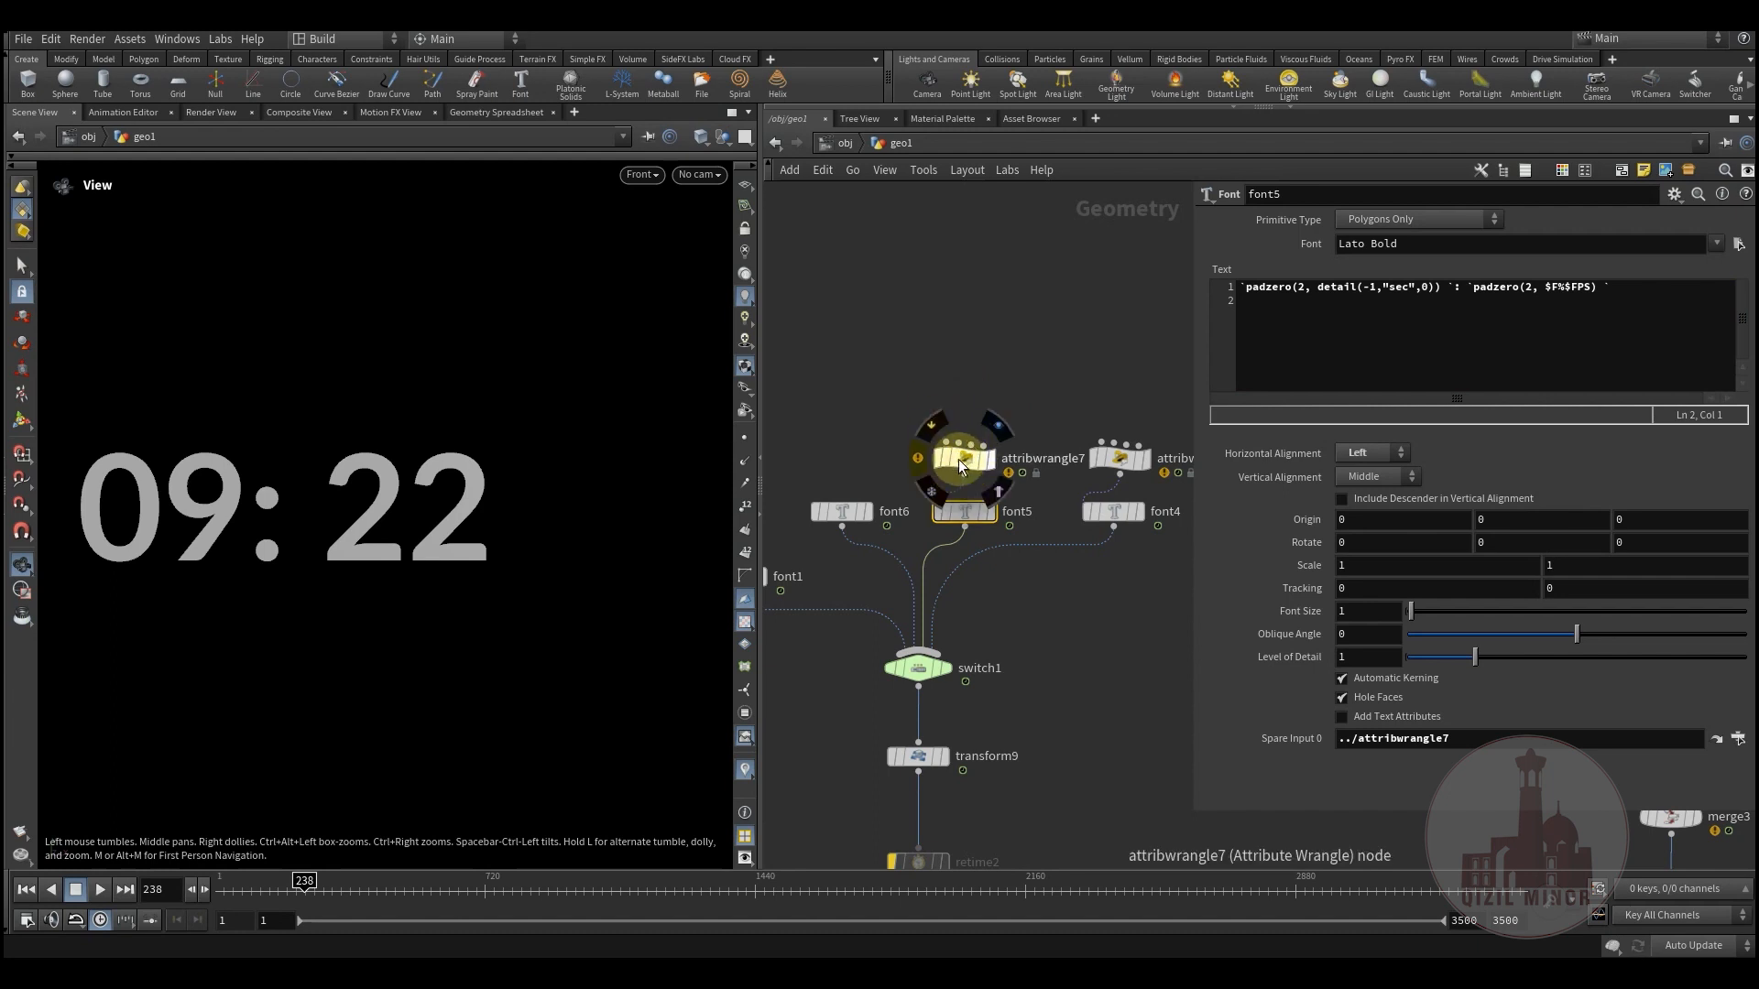
pyautogui.click(966, 459)
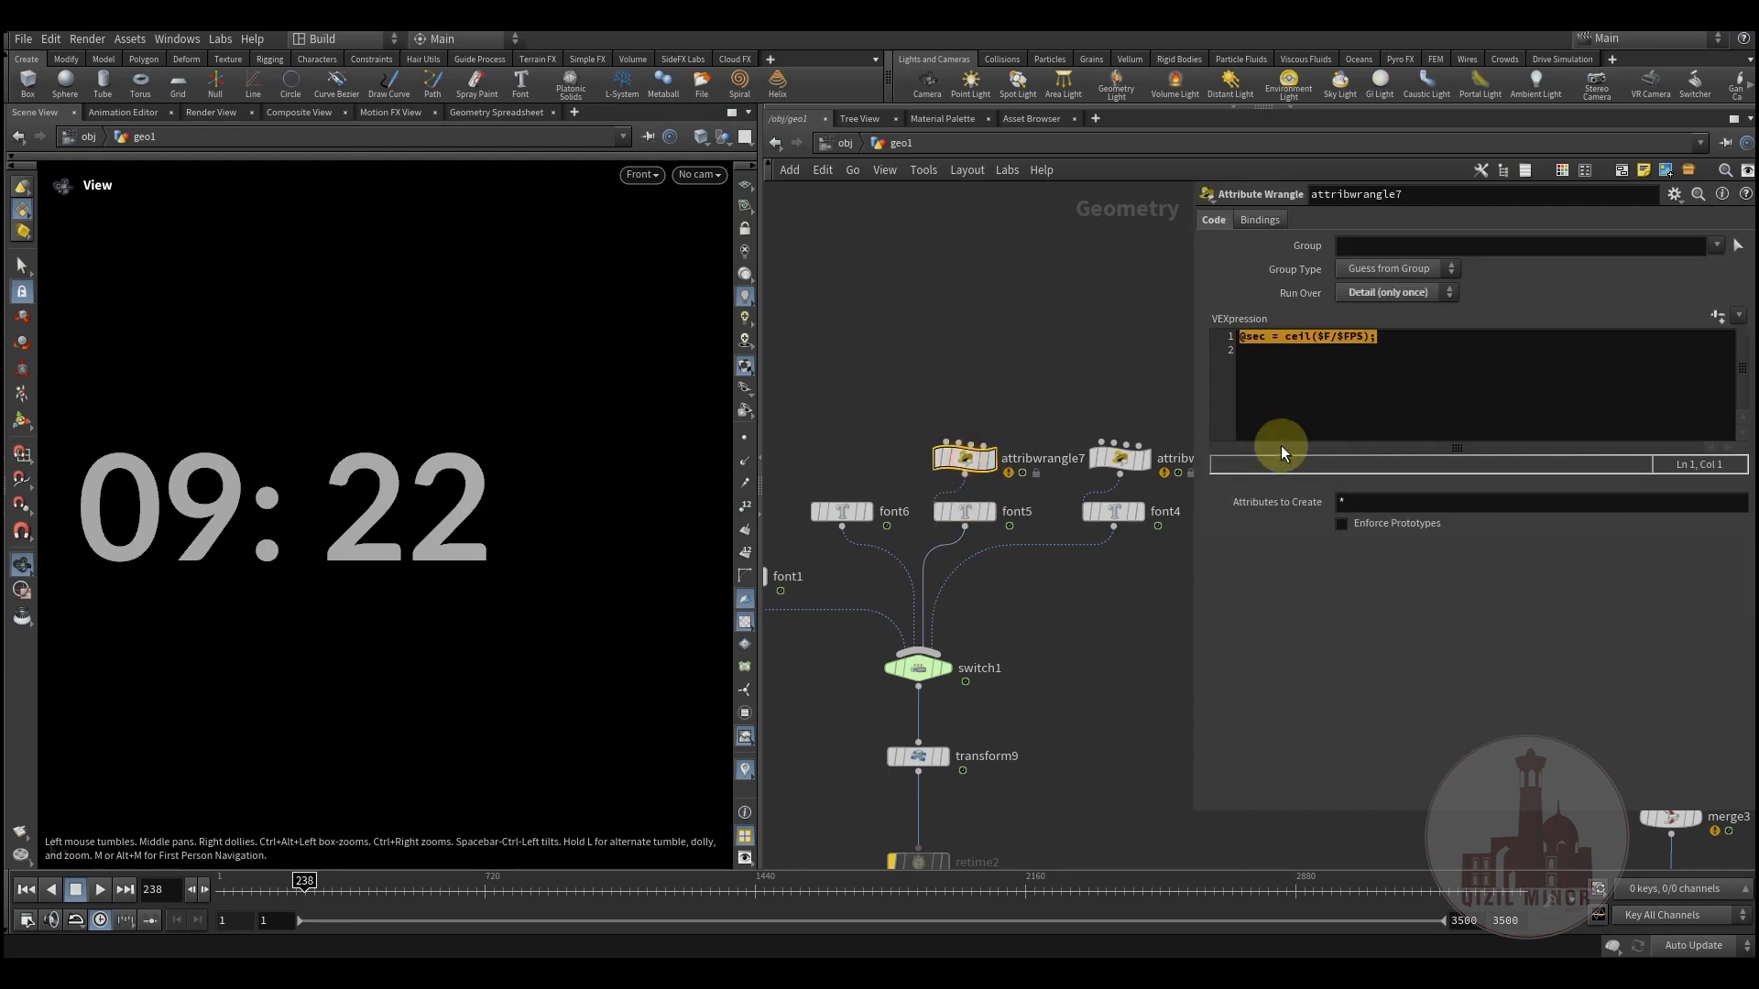
pyautogui.click(1116, 460)
pyautogui.moveTo(1086, 360); pyautogui.dragTo(947, 320, button='middle')
pyautogui.moveTo(1041, 356); pyautogui.dragTo(962, 531)
pyautogui.click(981, 420)
pyautogui.click(1367, 410)
pyautogui.moveTo(1310, 409); pyautogui.dragTo(1261, 357)
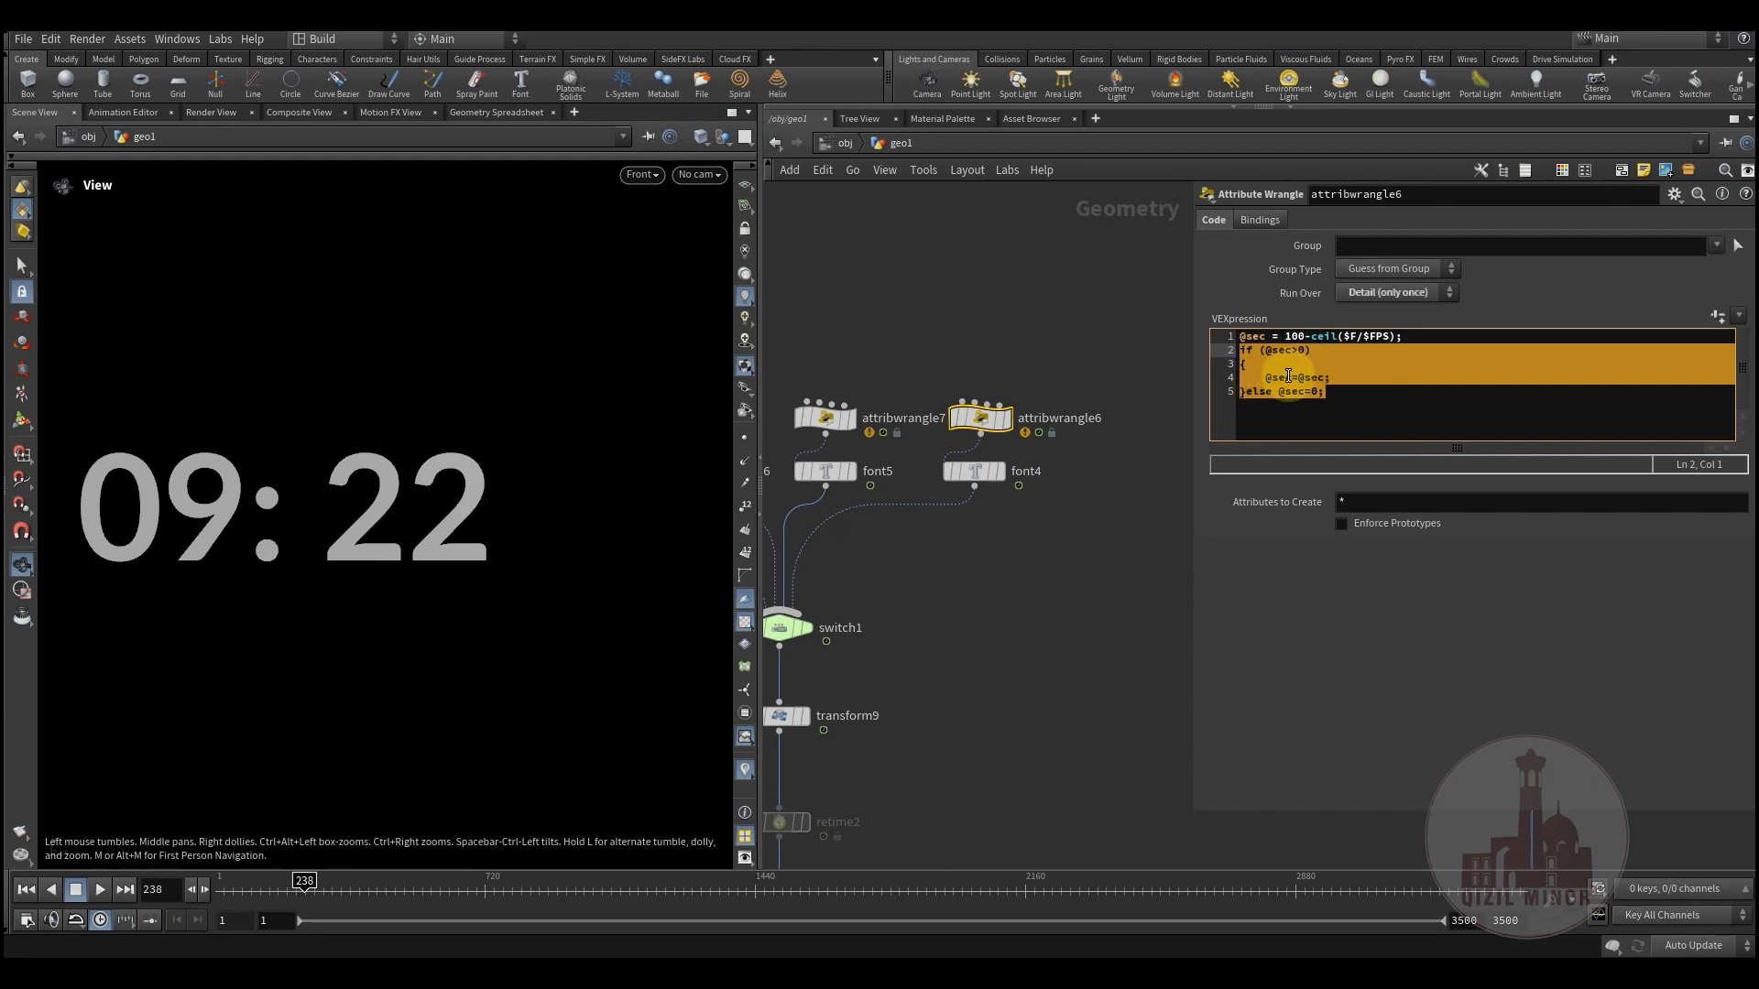
# - Highlight the padzero(2, $FPS-$F%$FPS) segment of font4's expression and recheck the if/else block in attribwrangle6
pyautogui.click(976, 477)
pyautogui.moveTo(1647, 287); pyautogui.dragTo(1482, 287)
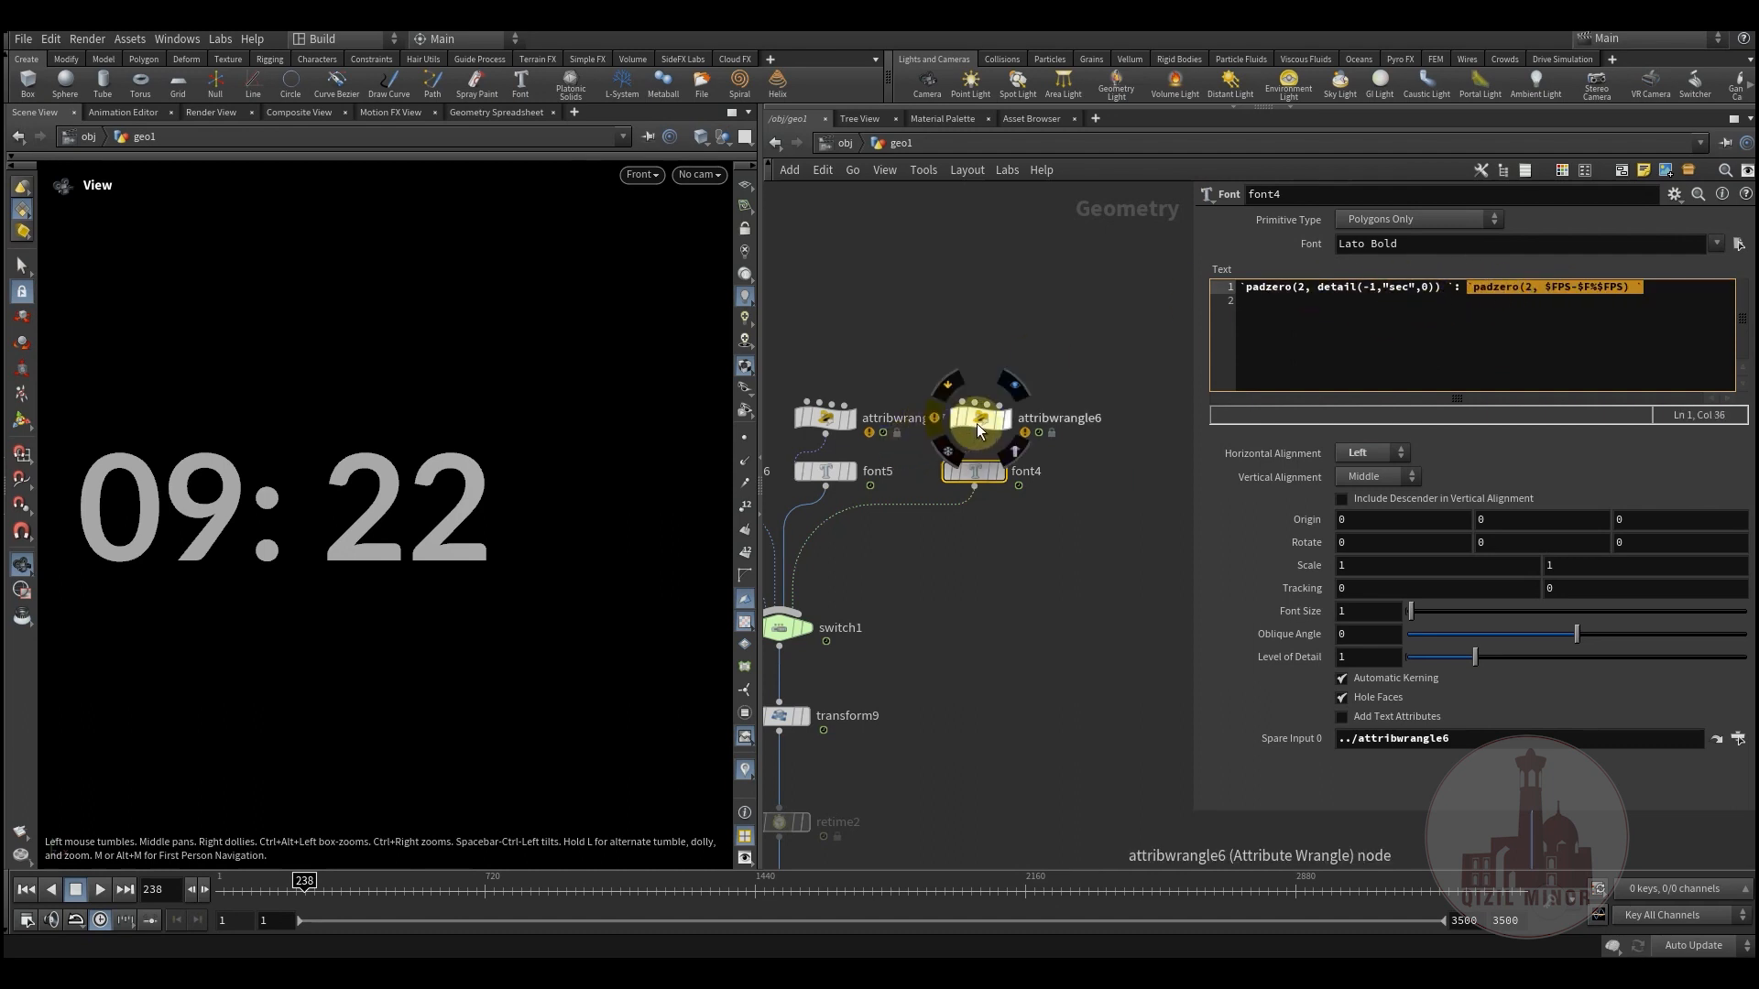
pyautogui.click(977, 423)
pyautogui.click(1327, 406)
pyautogui.moveTo(1327, 405); pyautogui.dragTo(1240, 352)
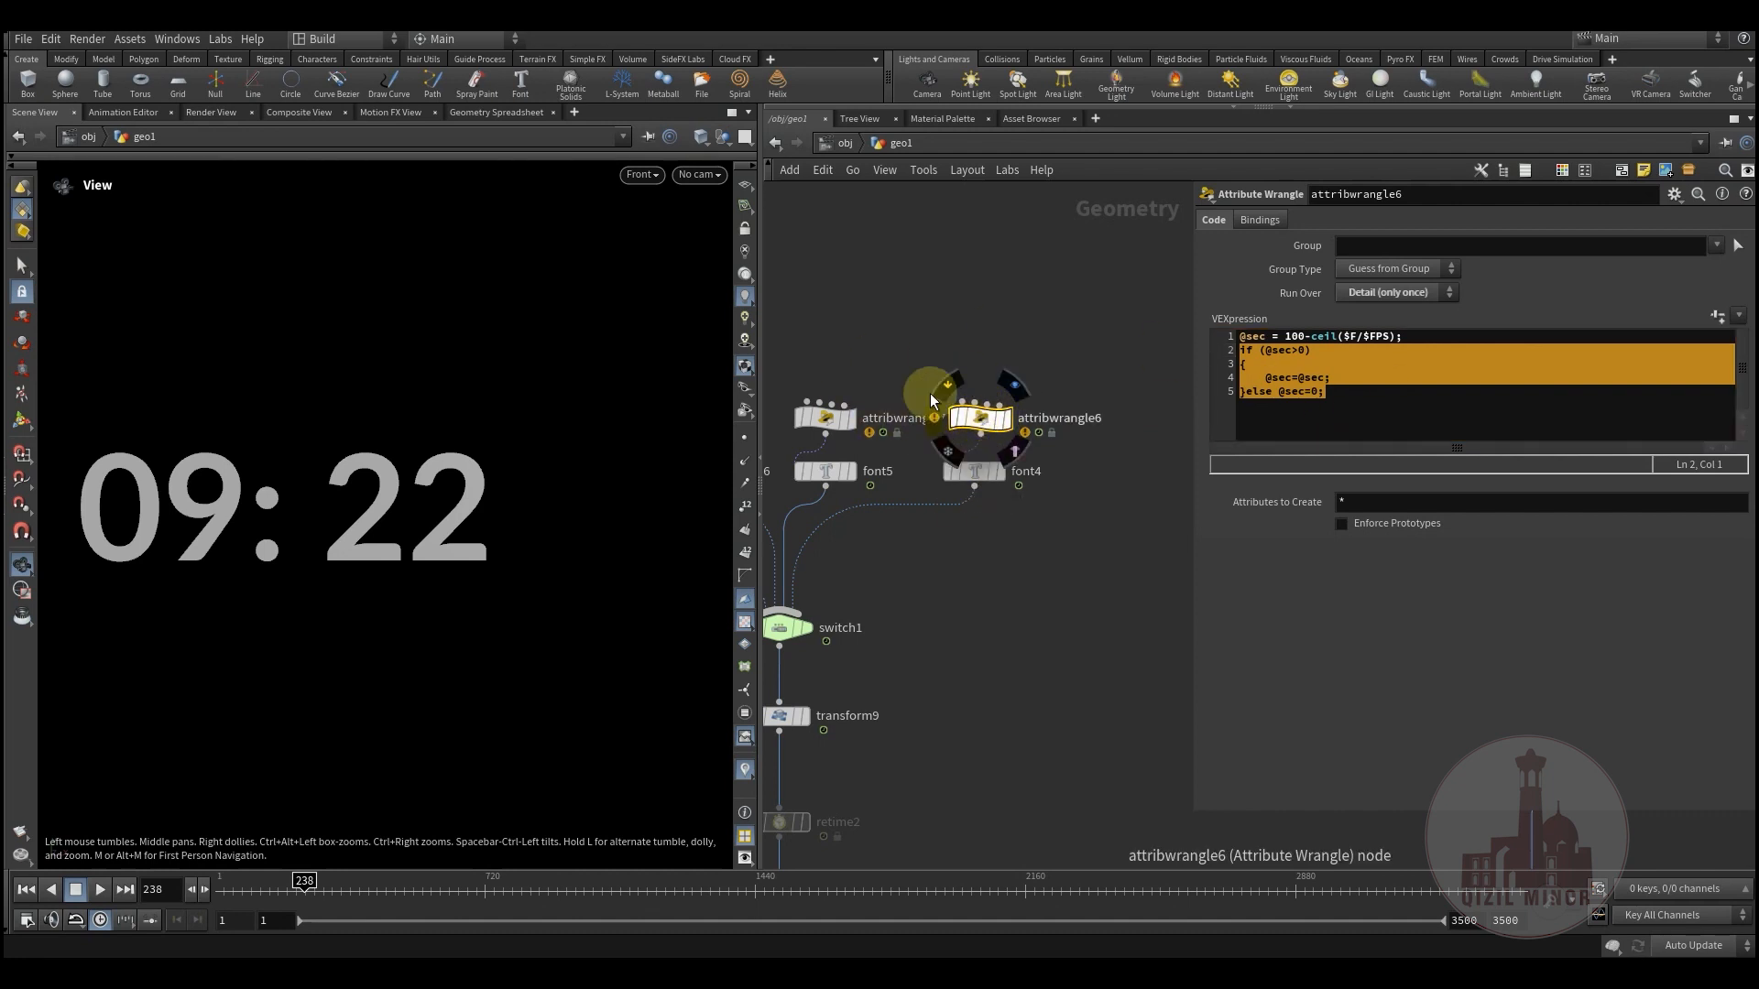
# - Compare font4's text expression with attribwrangle6's VEX code and clear the highlight in font4's text
pyautogui.click(976, 473)
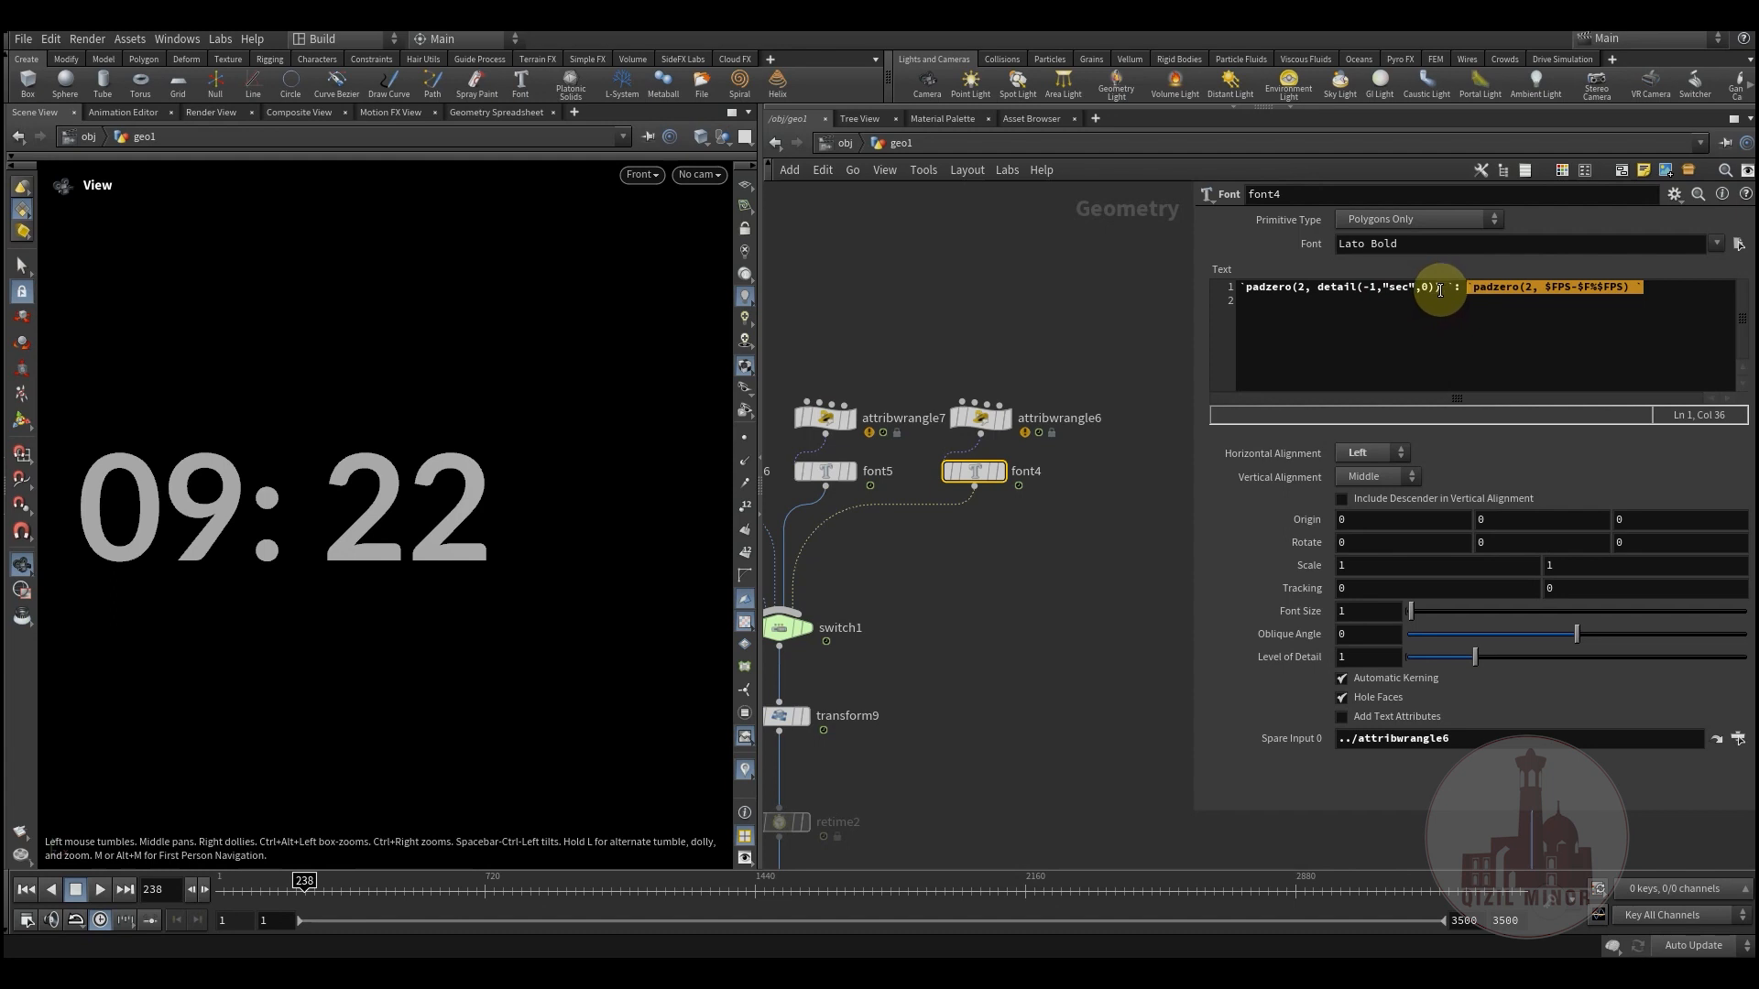
pyautogui.click(1002, 410)
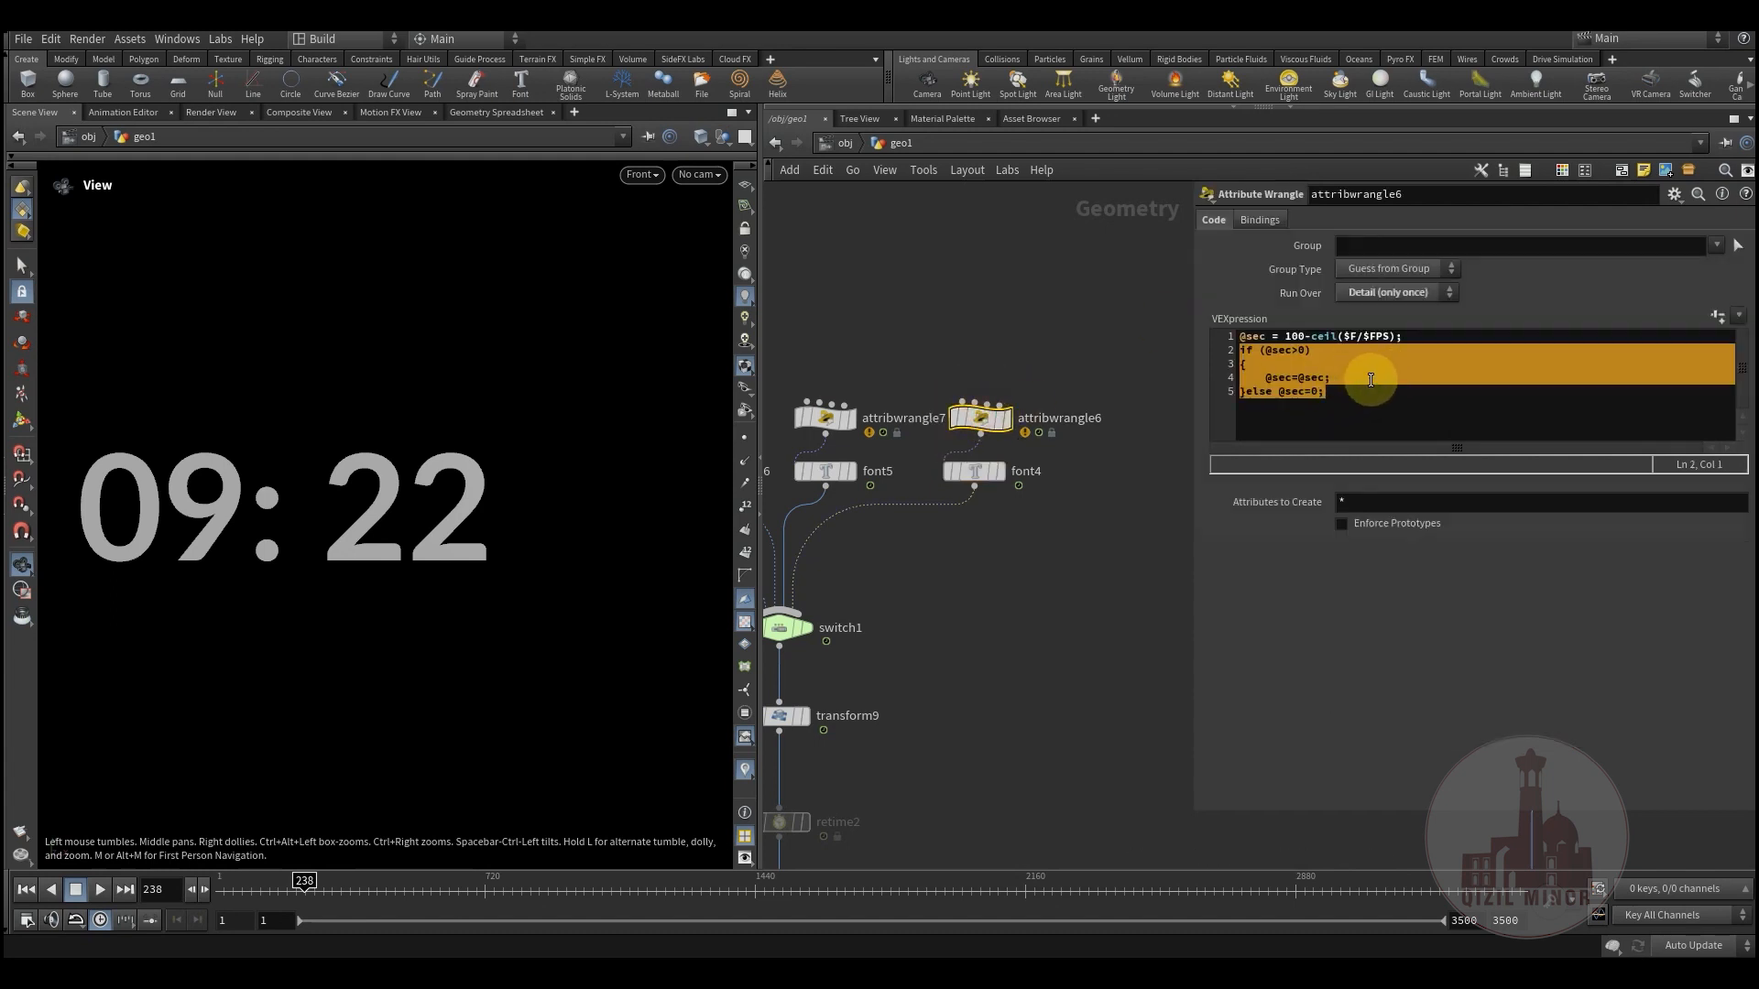
pyautogui.click(975, 471)
pyautogui.moveTo(985, 473)
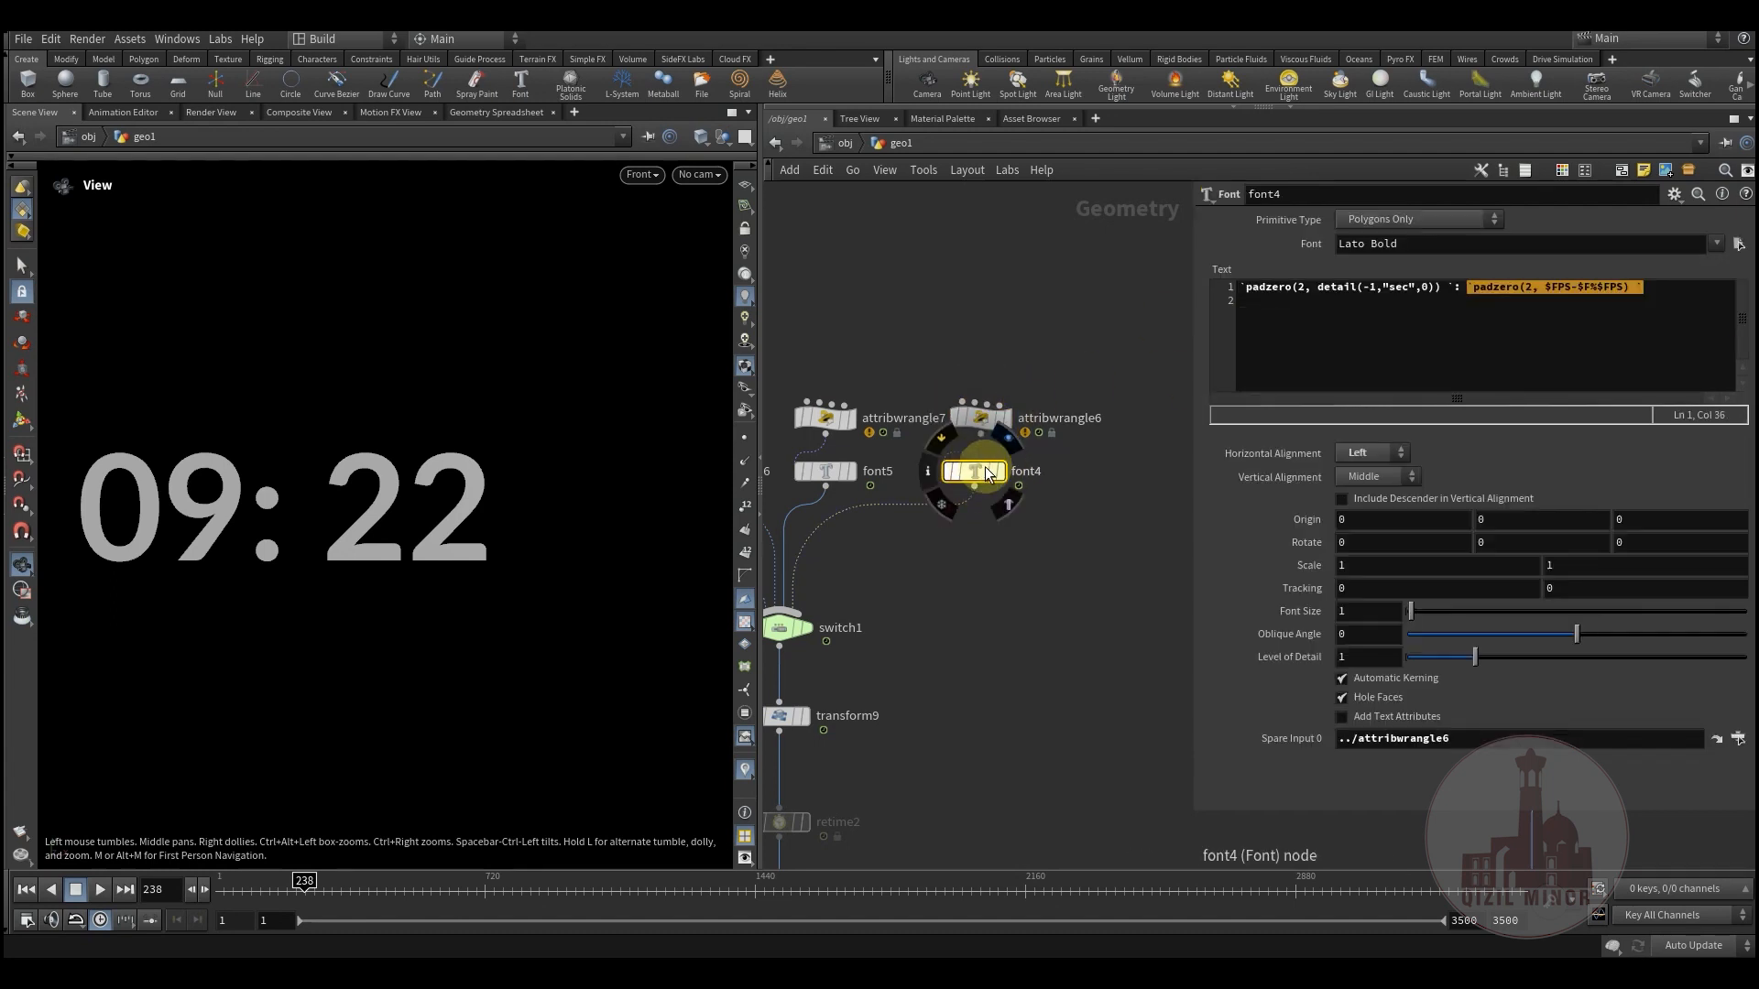
pyautogui.click(1369, 335)
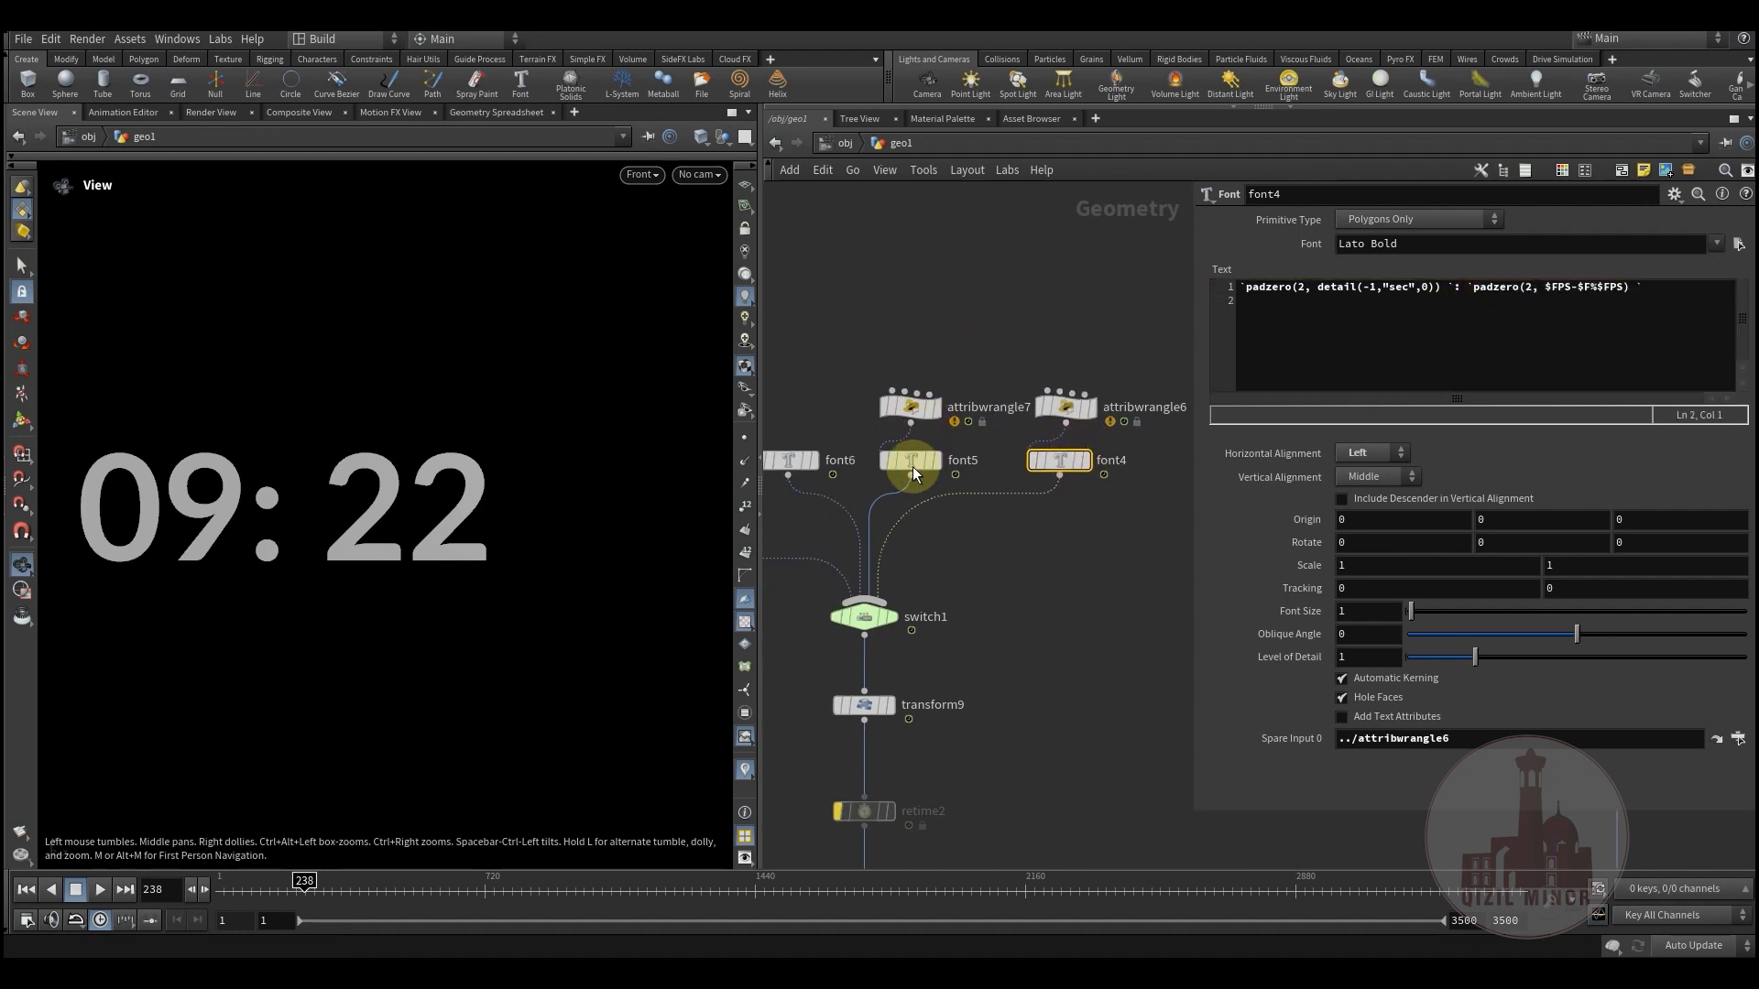
pyautogui.click(909, 407)
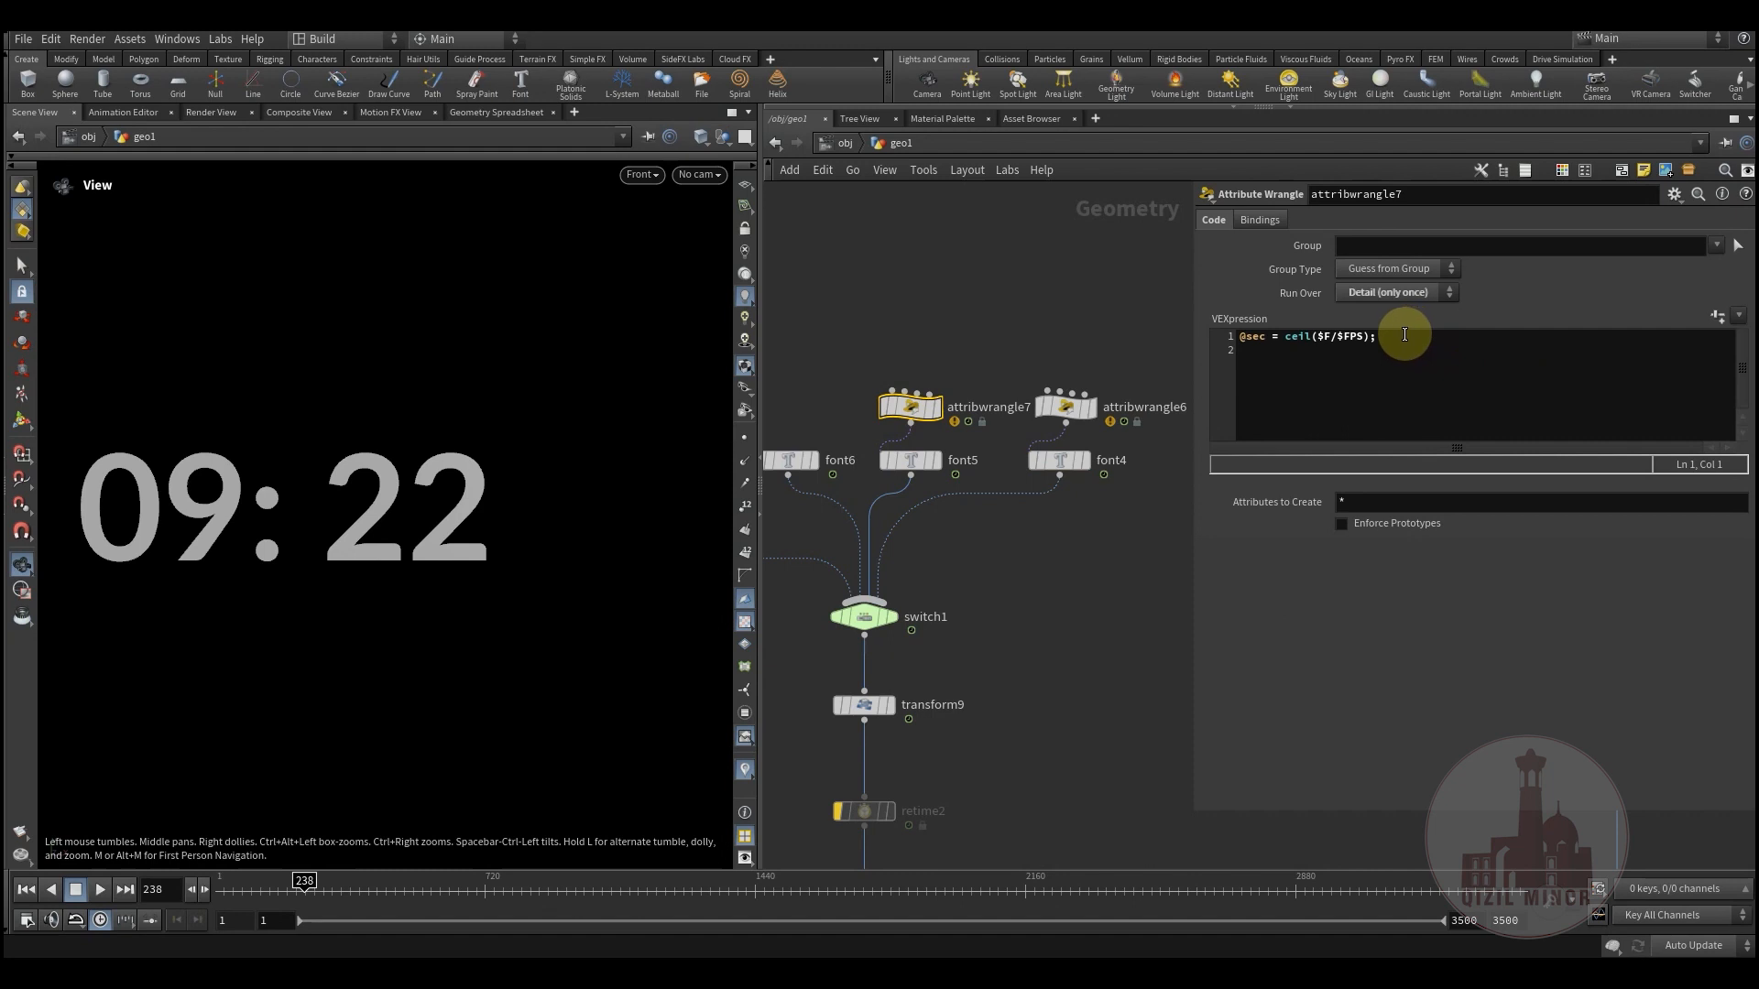
pyautogui.moveTo(1394, 336); pyautogui.dragTo(1188, 358)
pyautogui.click(929, 457)
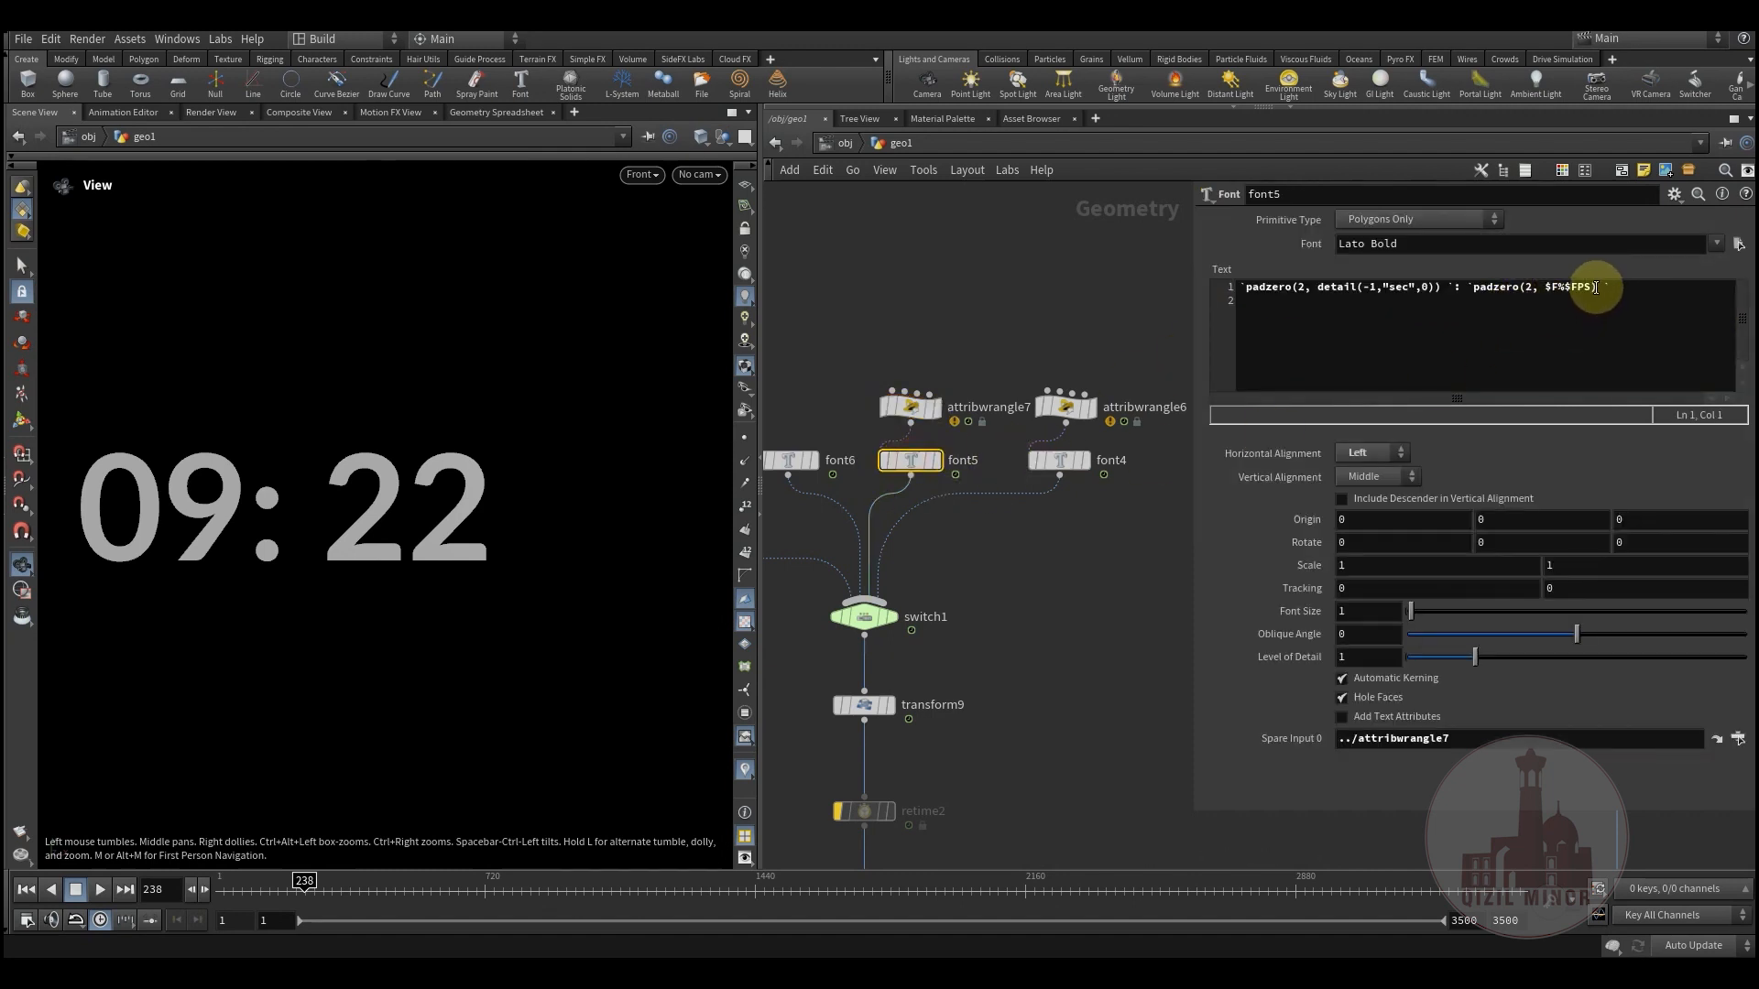
pyautogui.moveTo(1595, 288); pyautogui.dragTo(1562, 290)
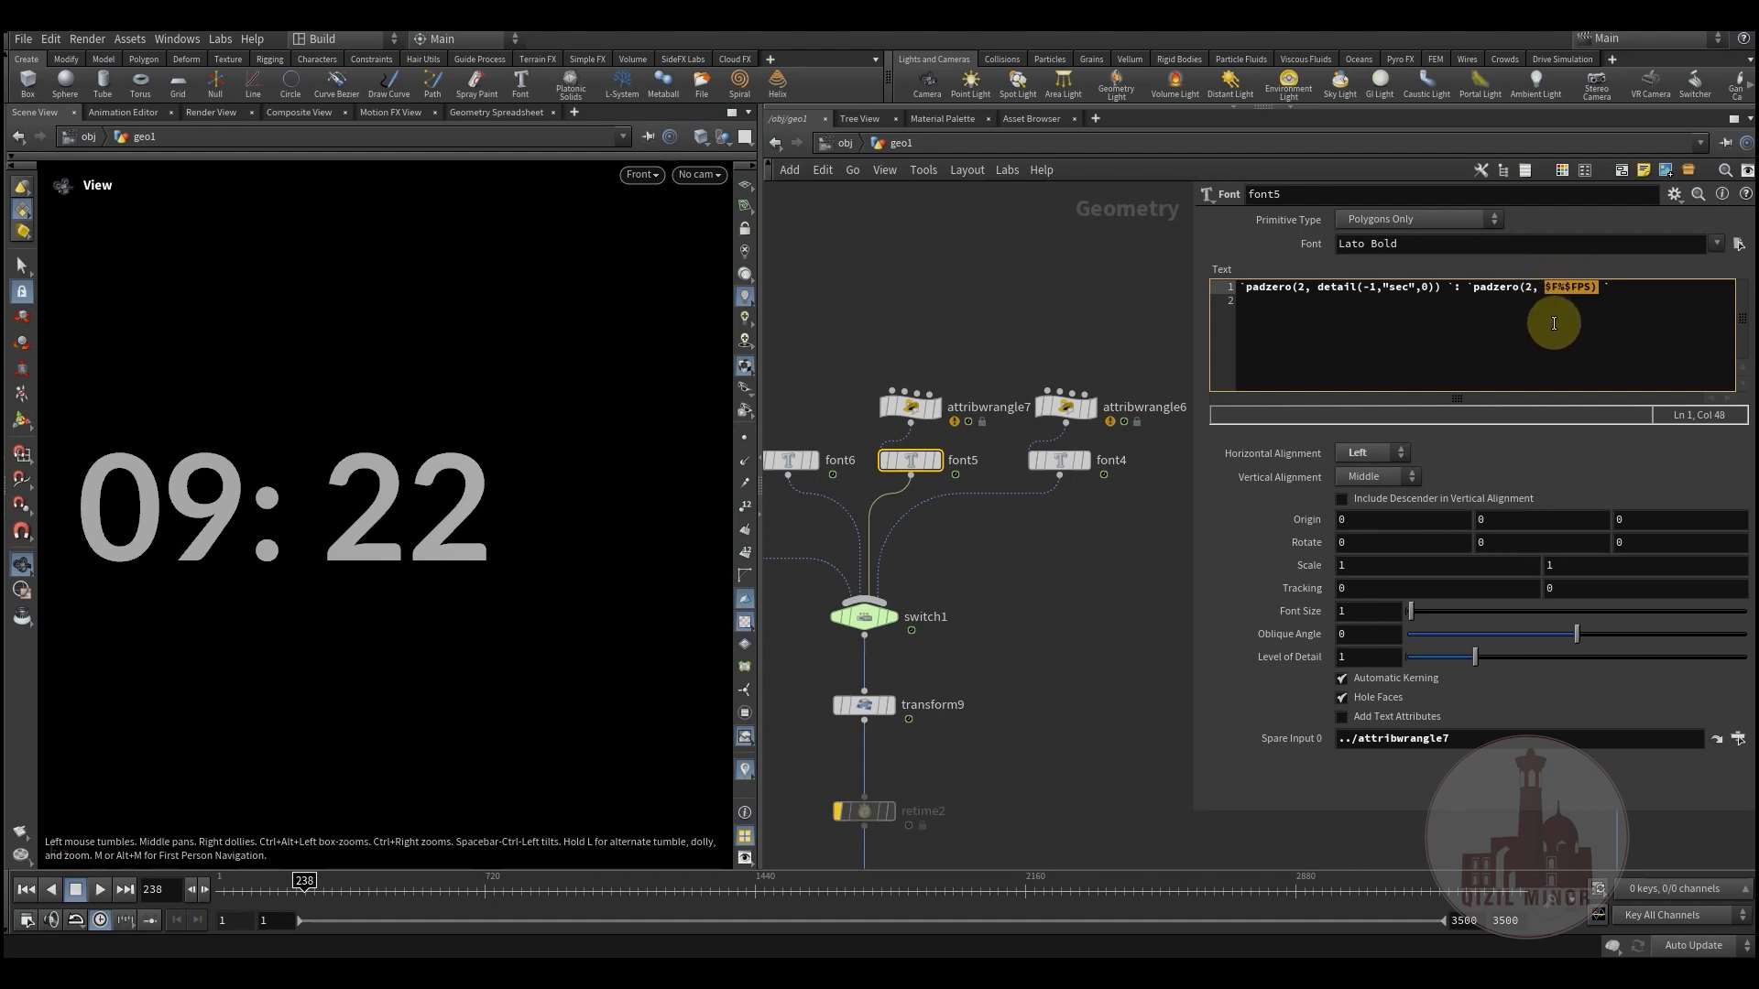
pyautogui.click(1551, 320)
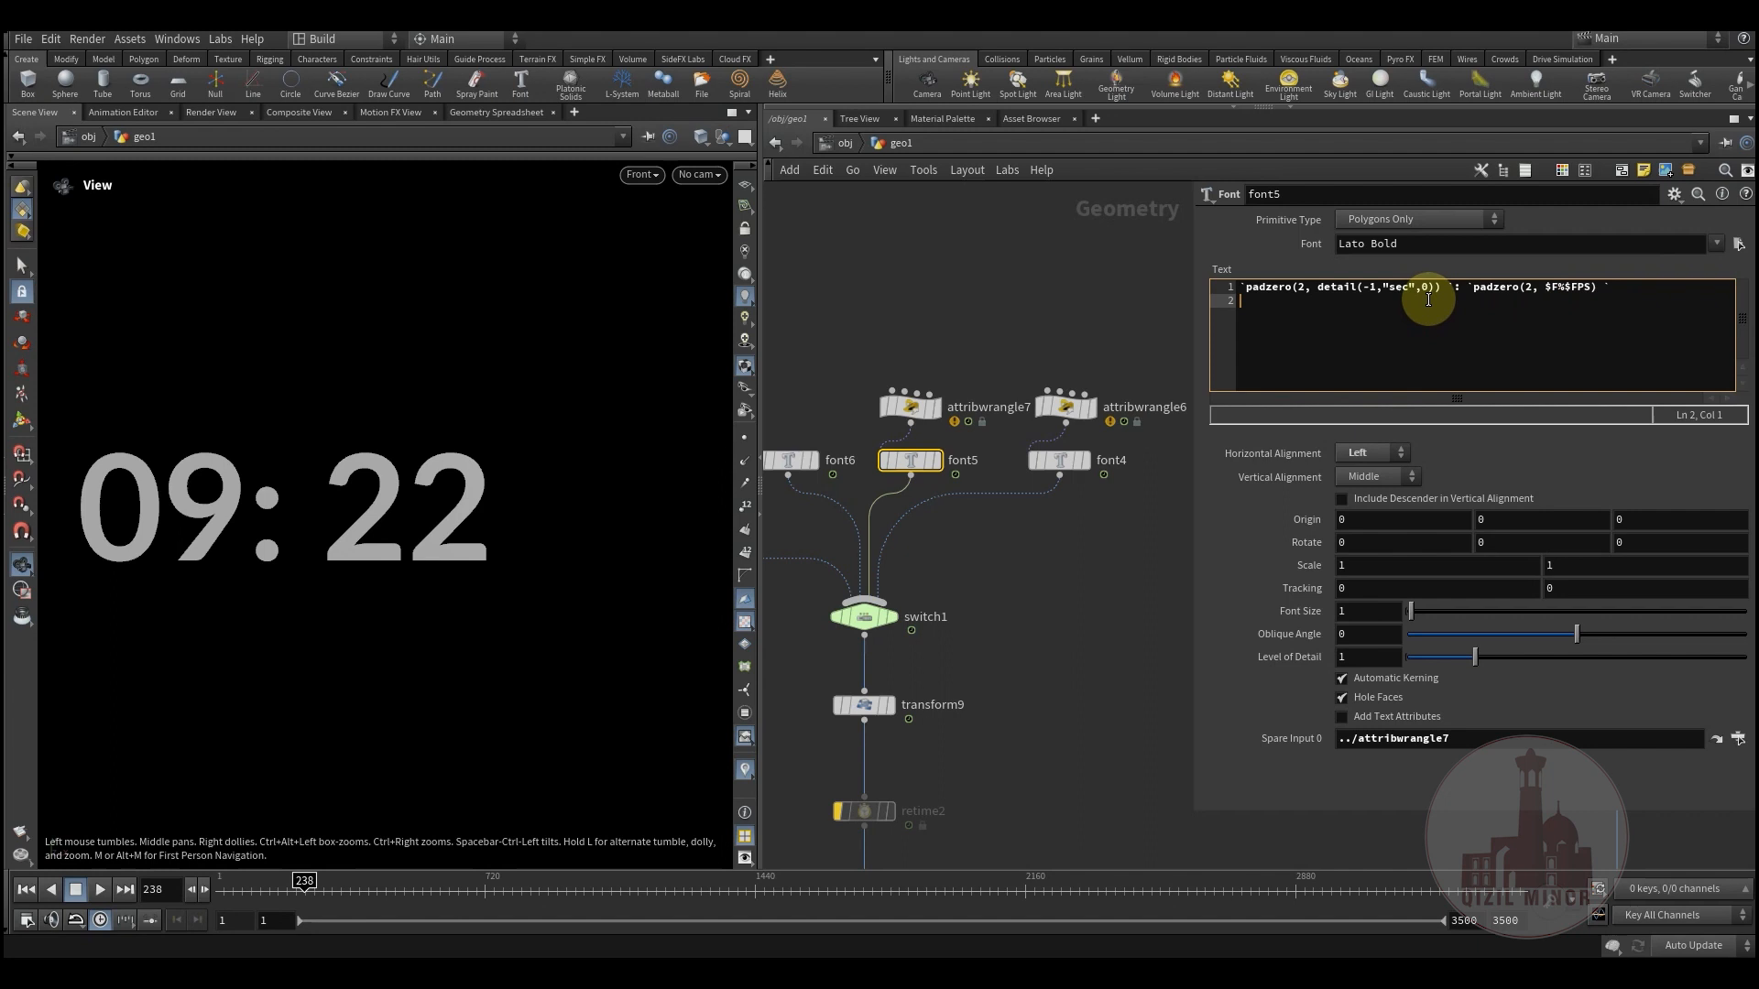
# - Scrub the timeline back and step between frames 47 and 48 to check how font5's seconds roll over
pyautogui.moveTo(288, 905); pyautogui.dragTo(234, 906)
pyautogui.press('Left')
pyautogui.press('Left')
pyautogui.press('Left')
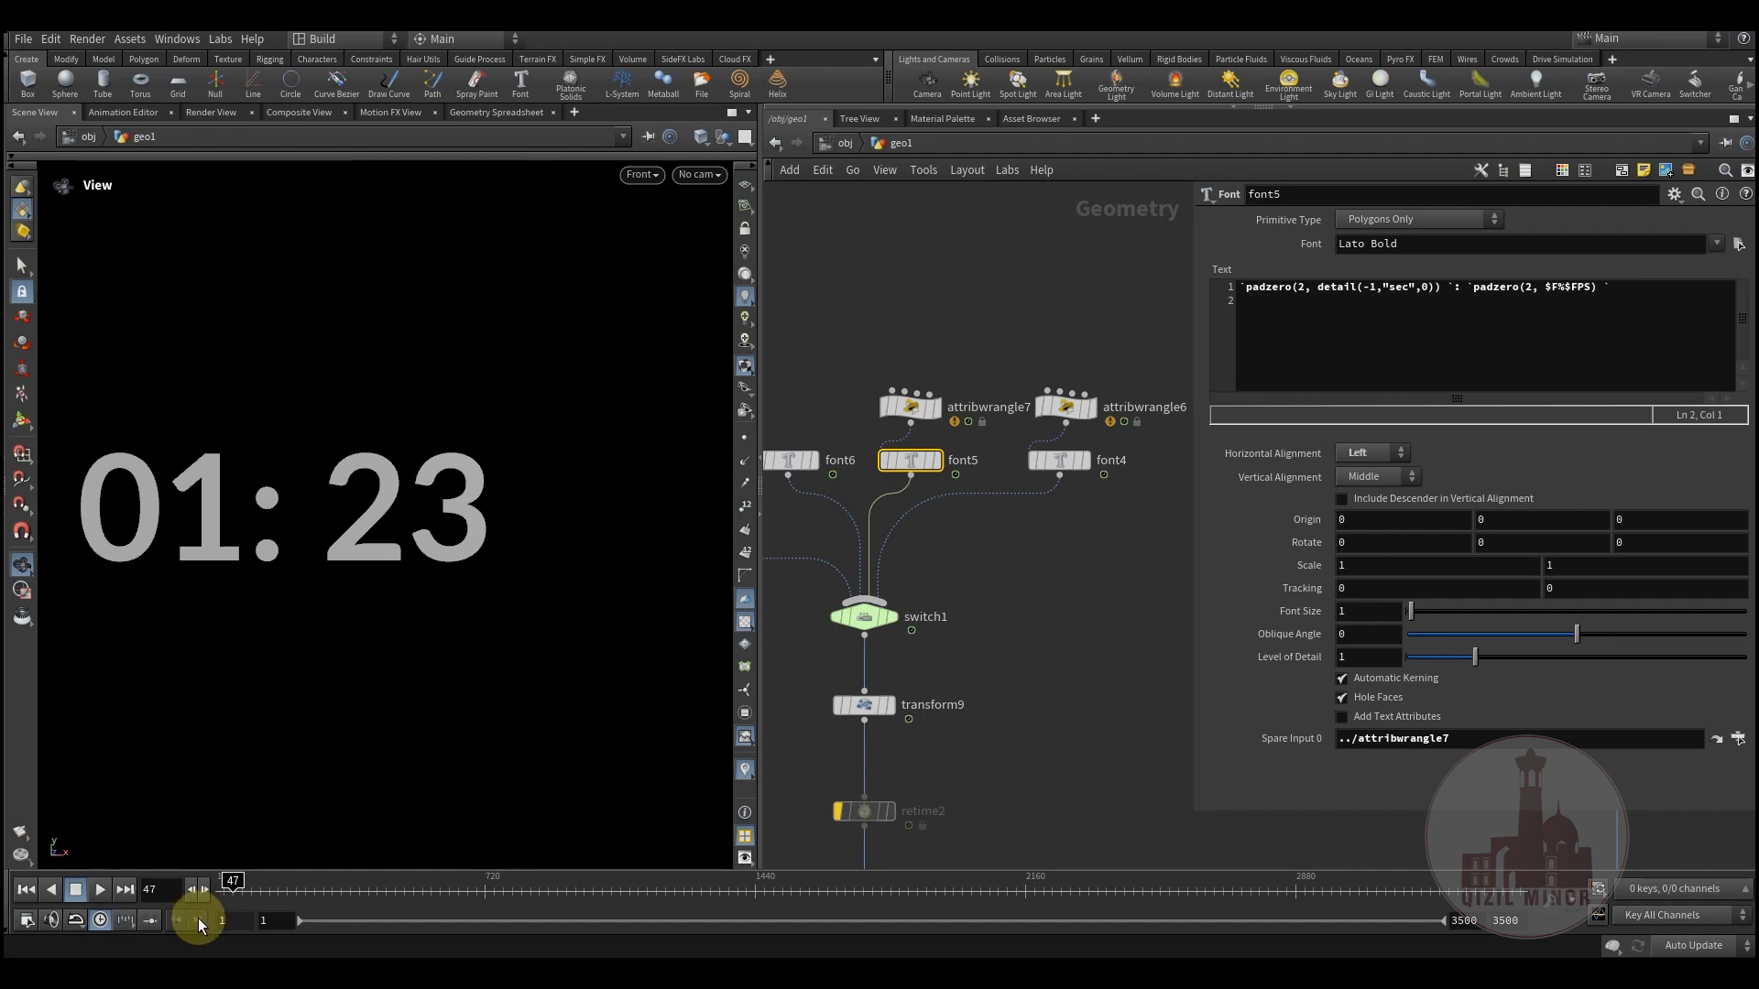
pyautogui.press('Right')
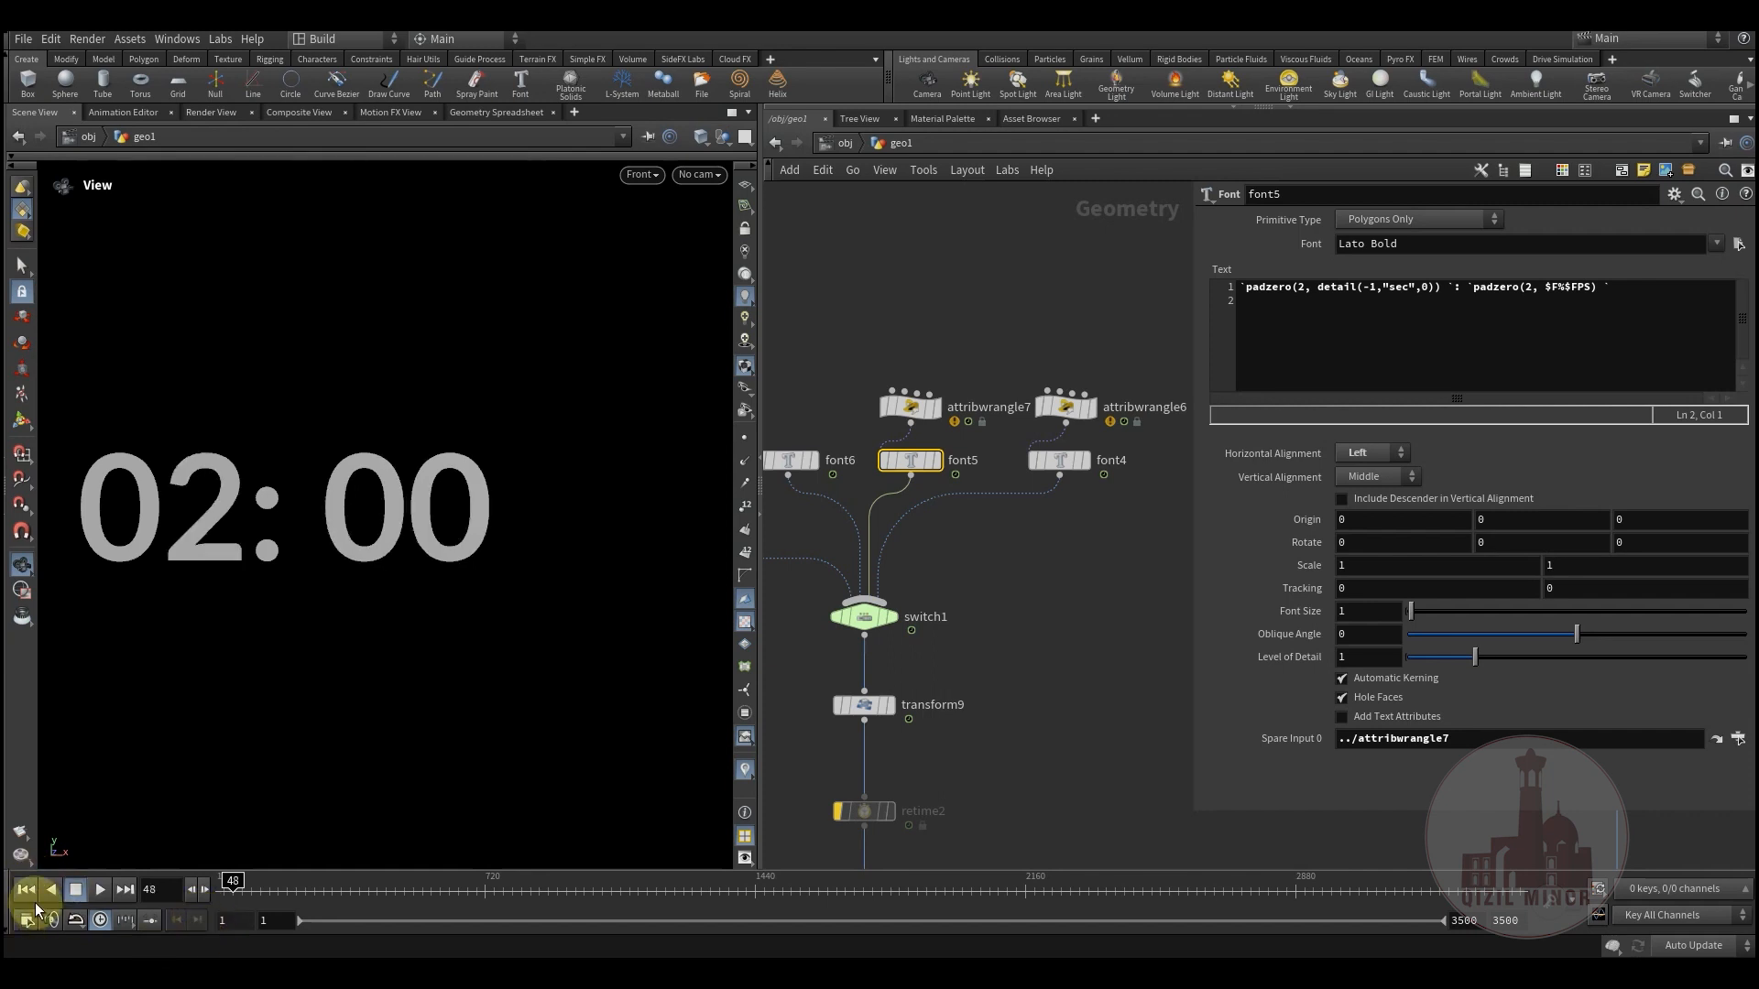
pyautogui.press('Left')
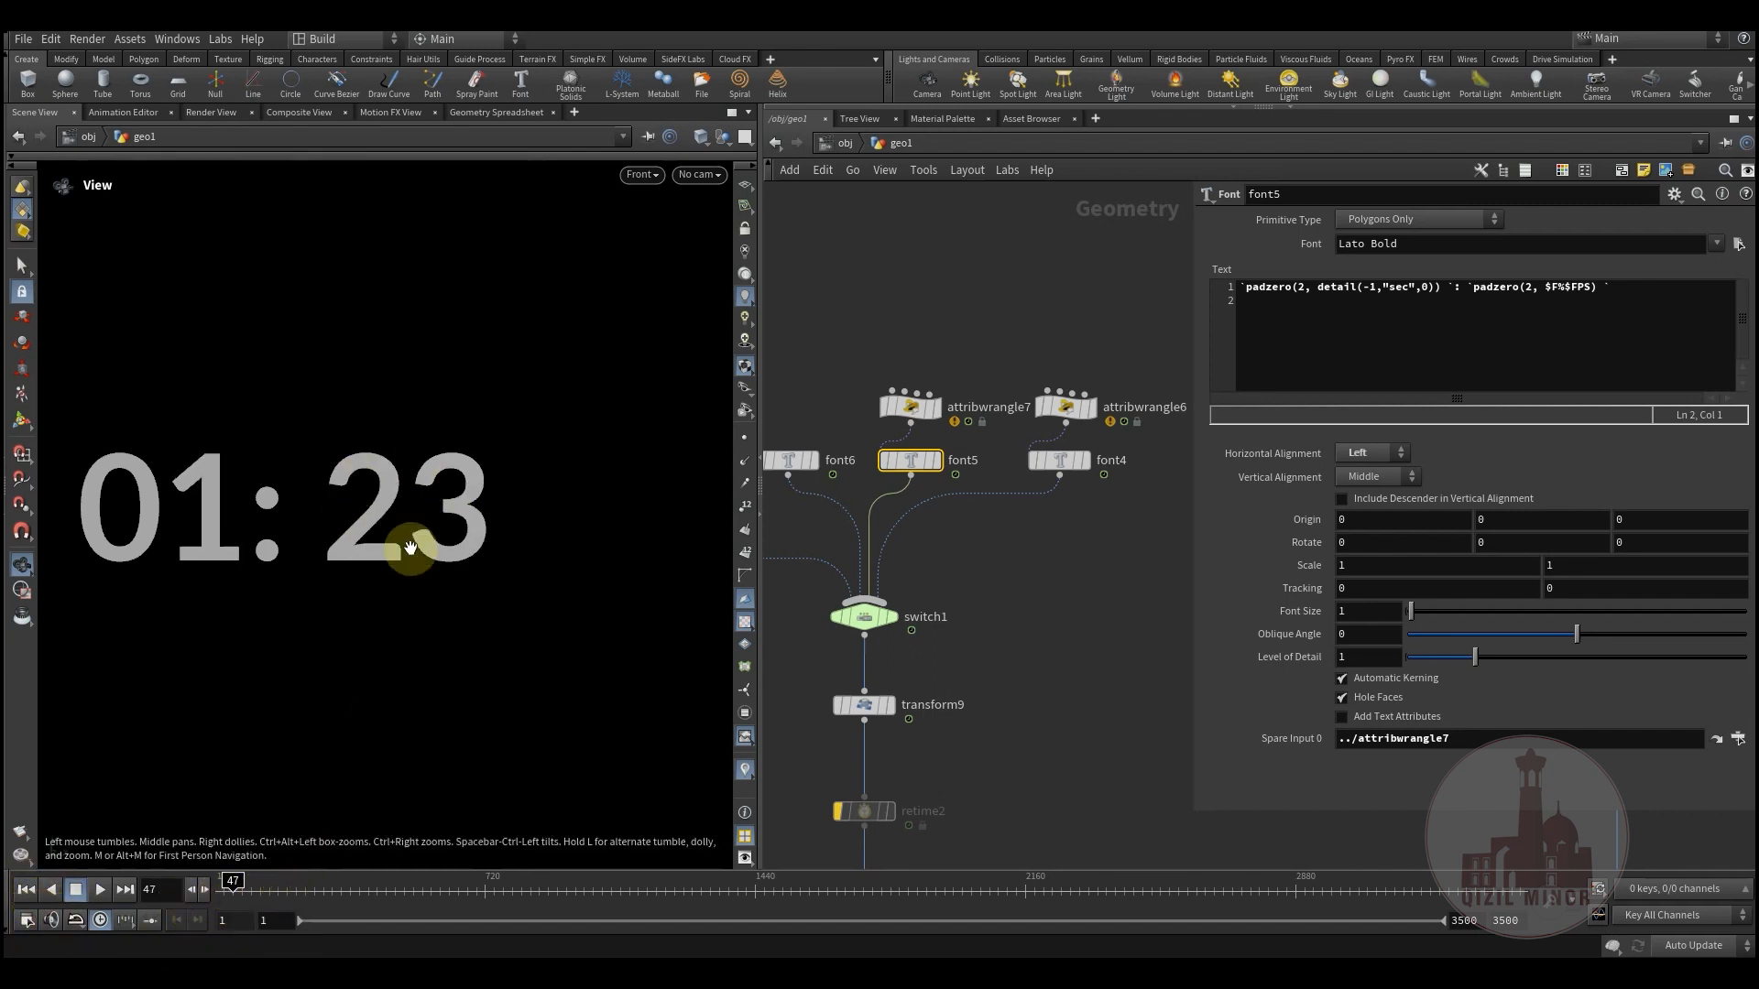
pyautogui.press('Right')
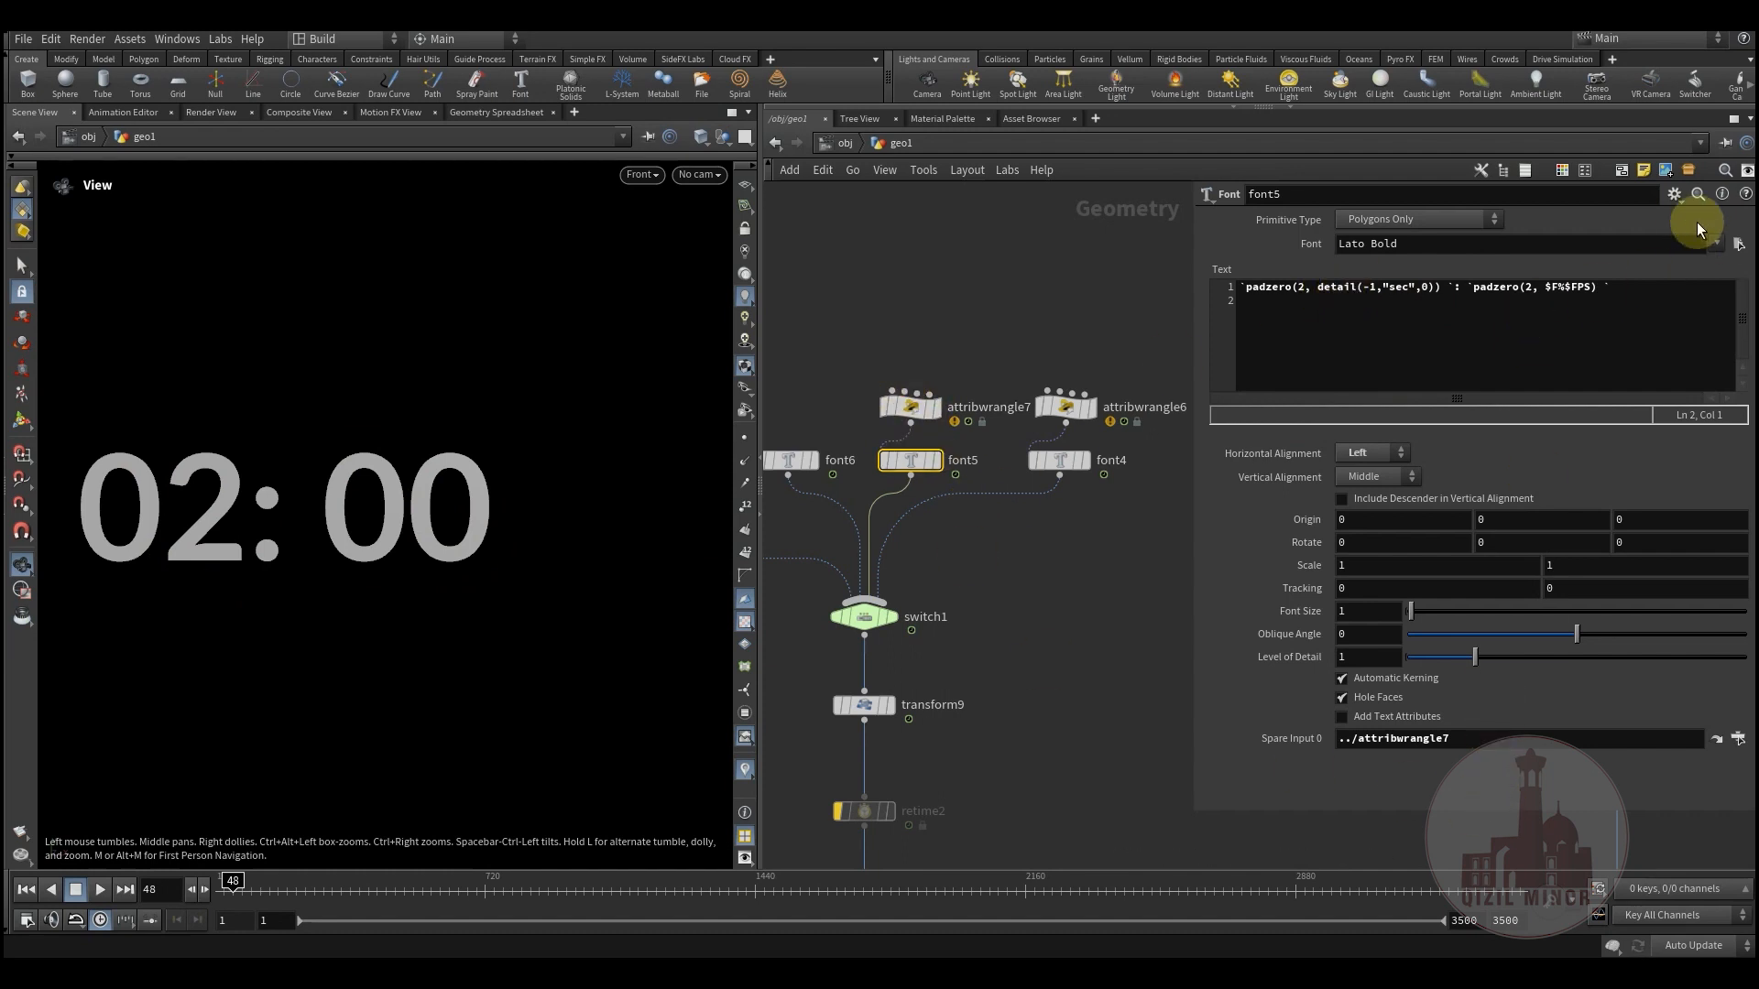
# - Highlight the detail(-1,"sec",0) part of font5's text expression and clear the highlight
pyautogui.click(1675, 194)
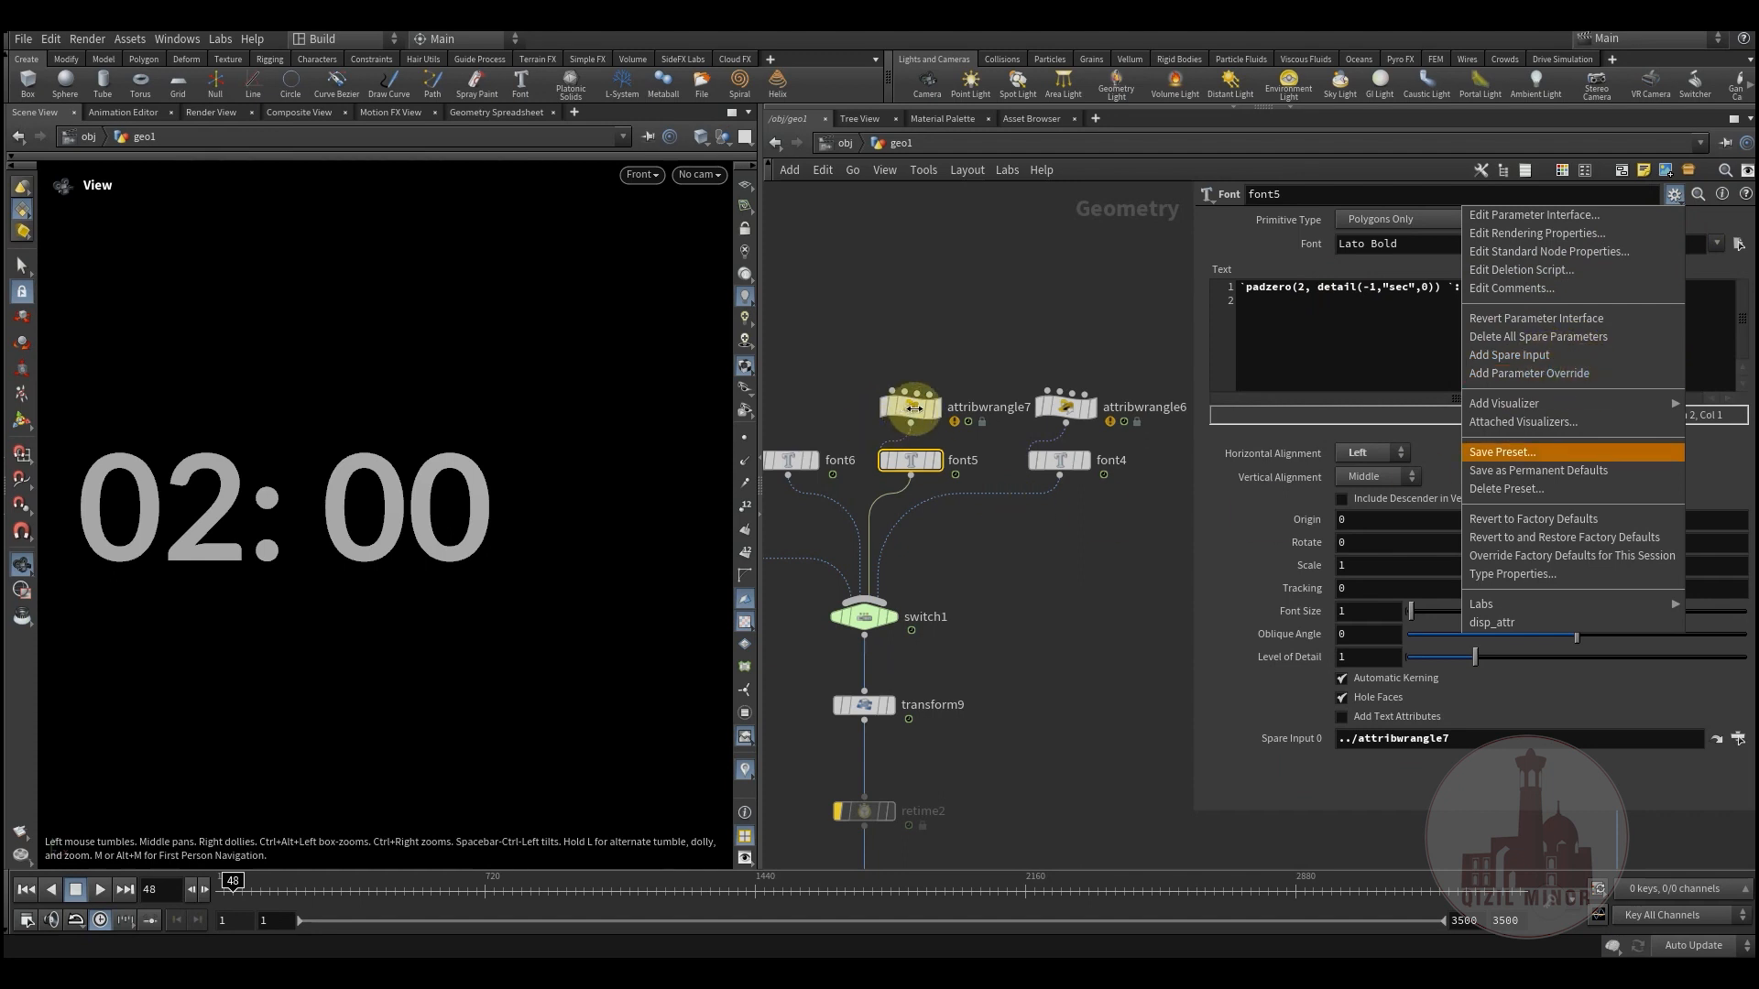
pyautogui.click(1265, 790)
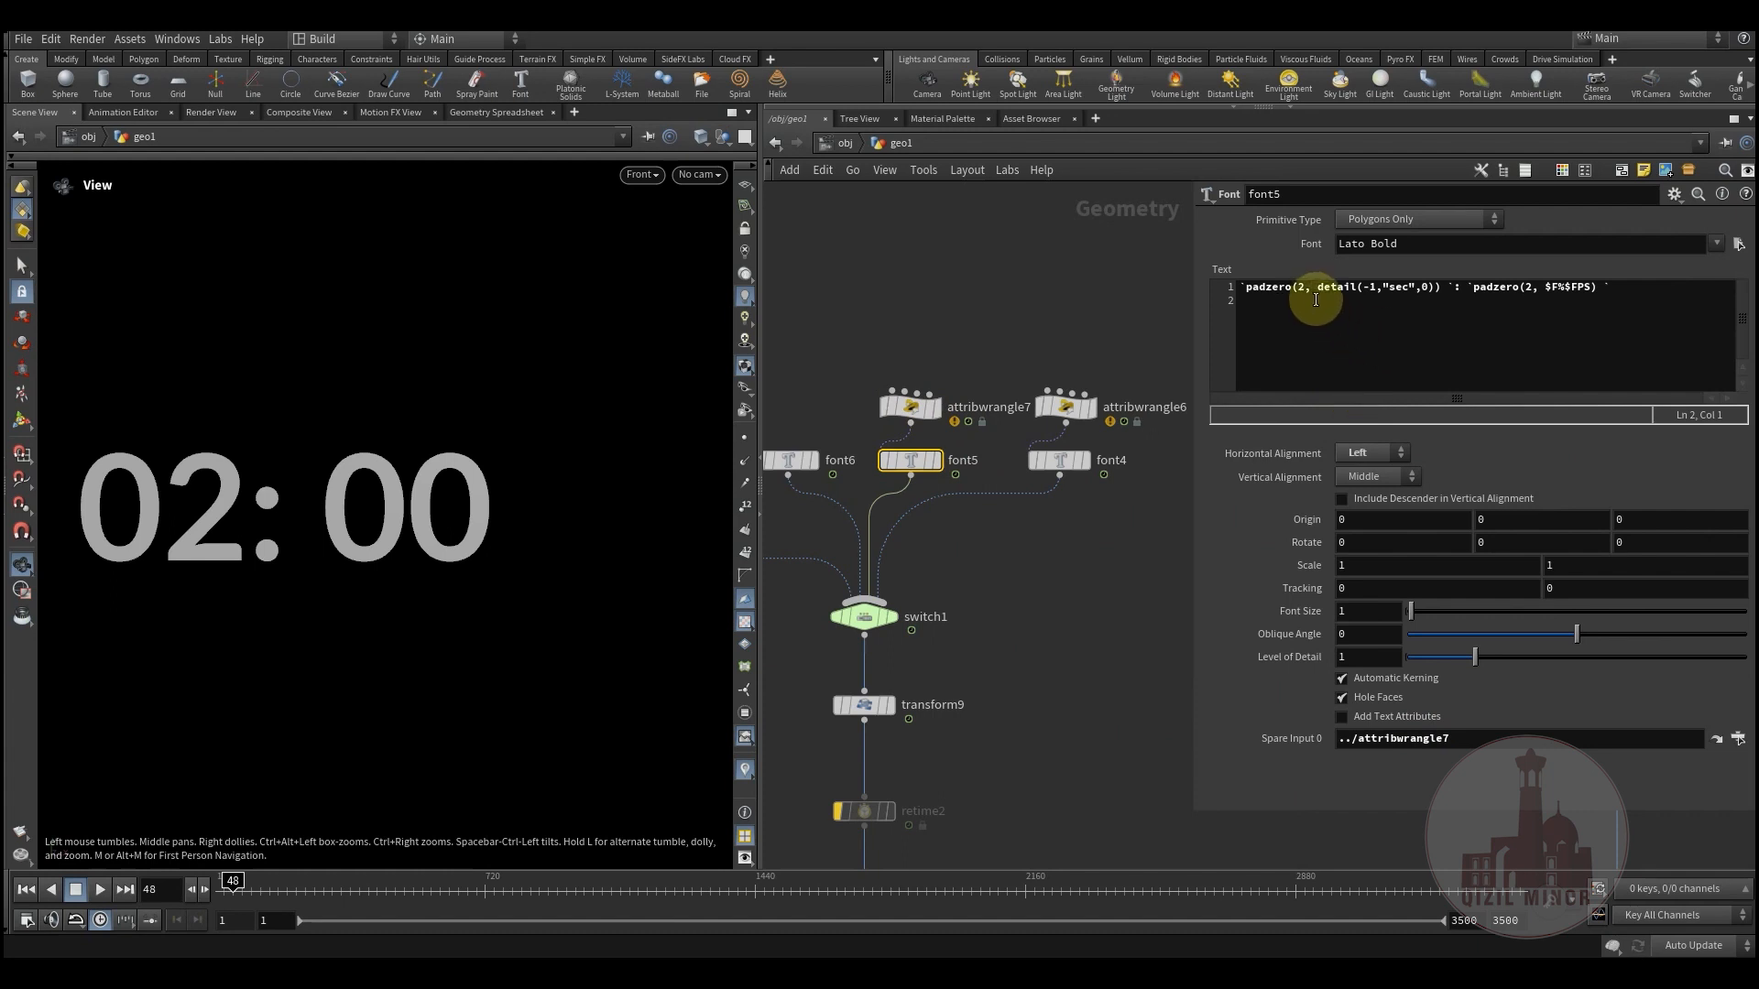
pyautogui.moveTo(1316, 291); pyautogui.dragTo(1421, 291)
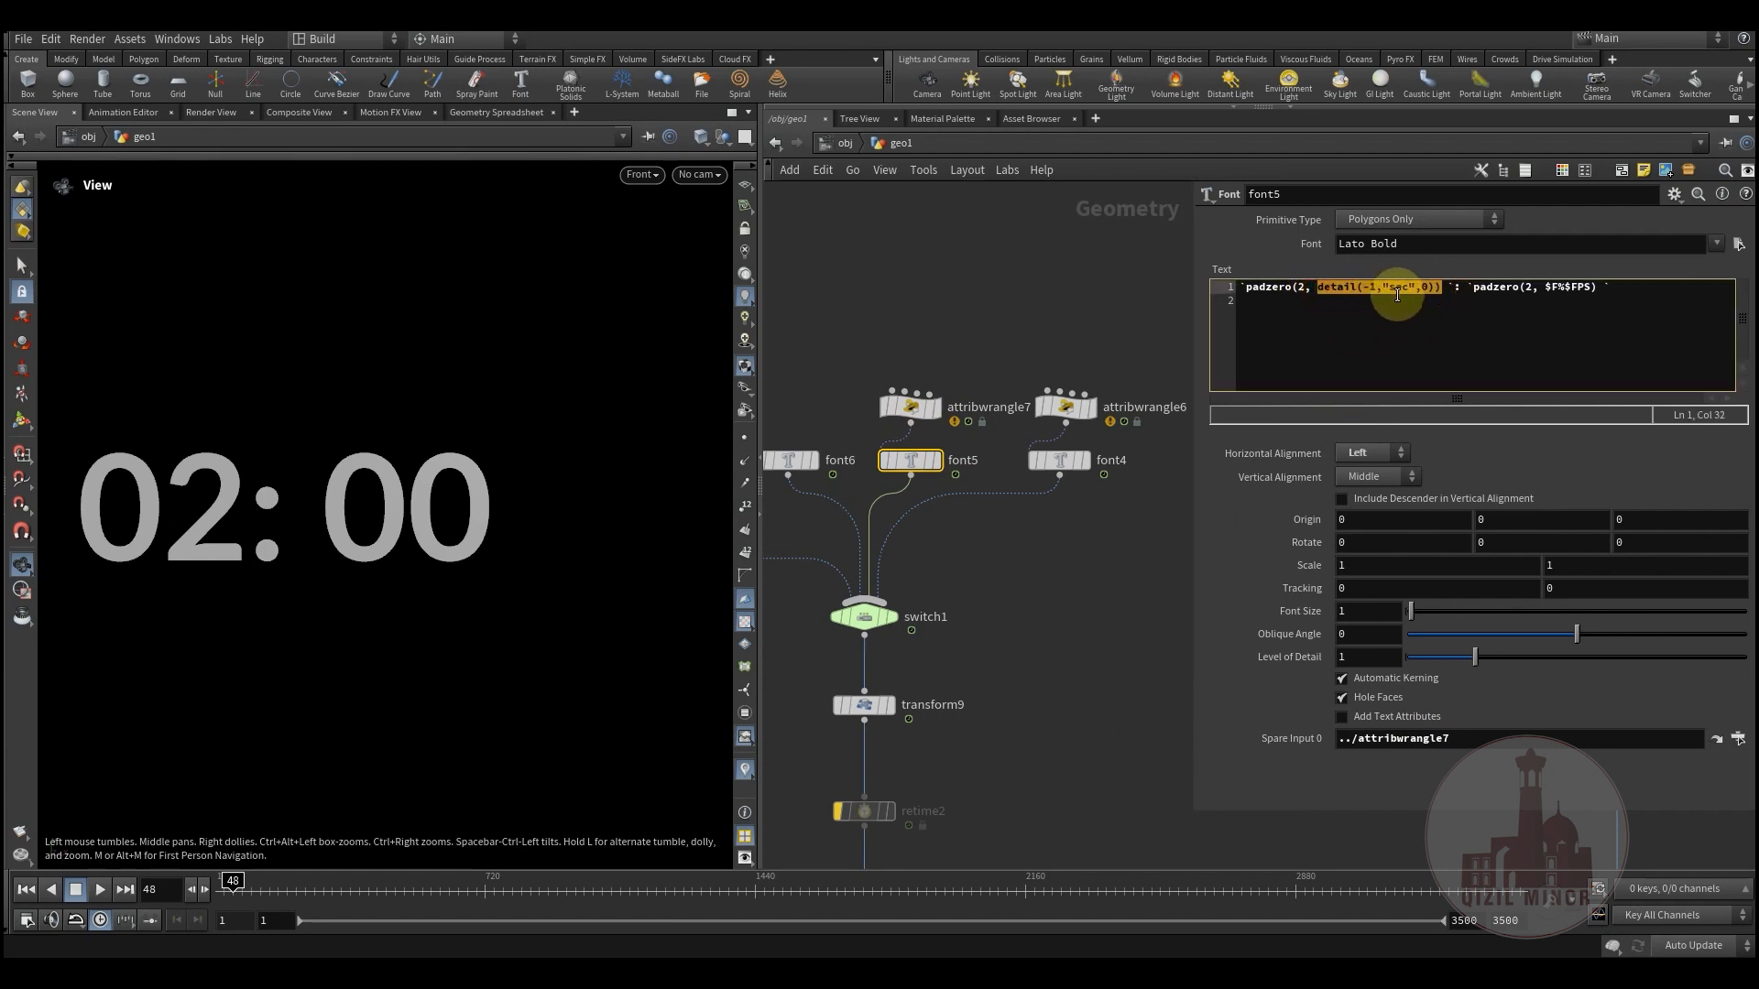
pyautogui.click(1396, 342)
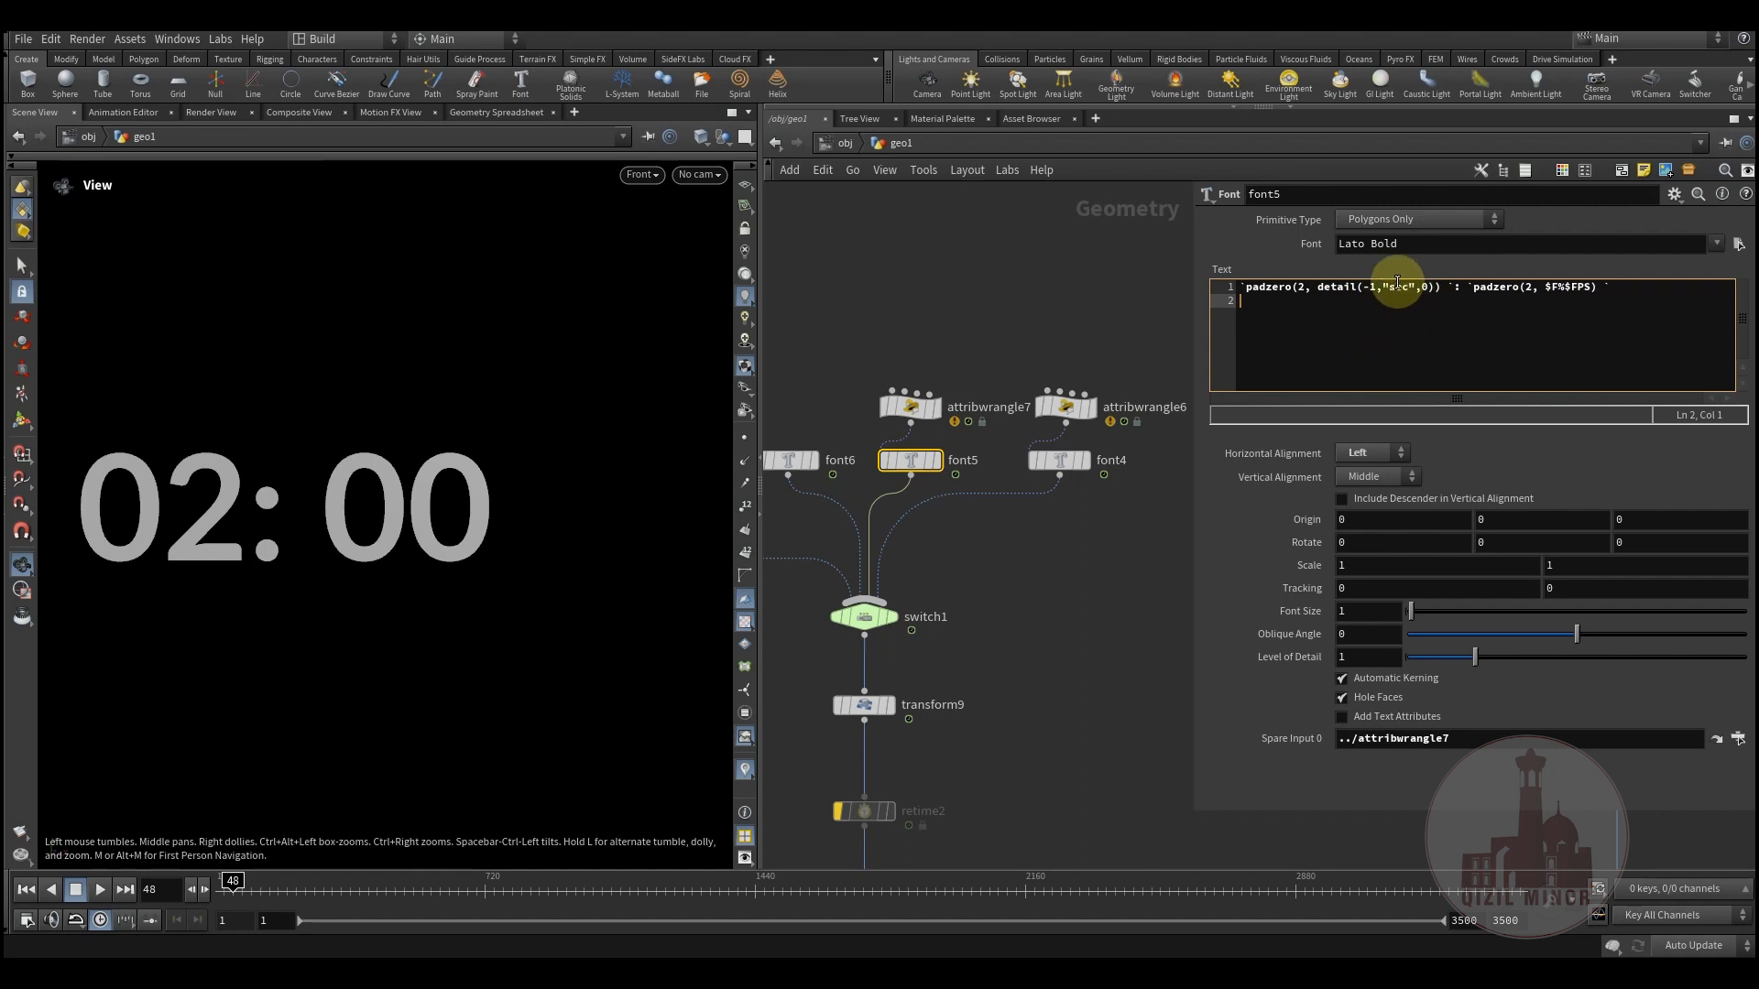
pyautogui.click(914, 408)
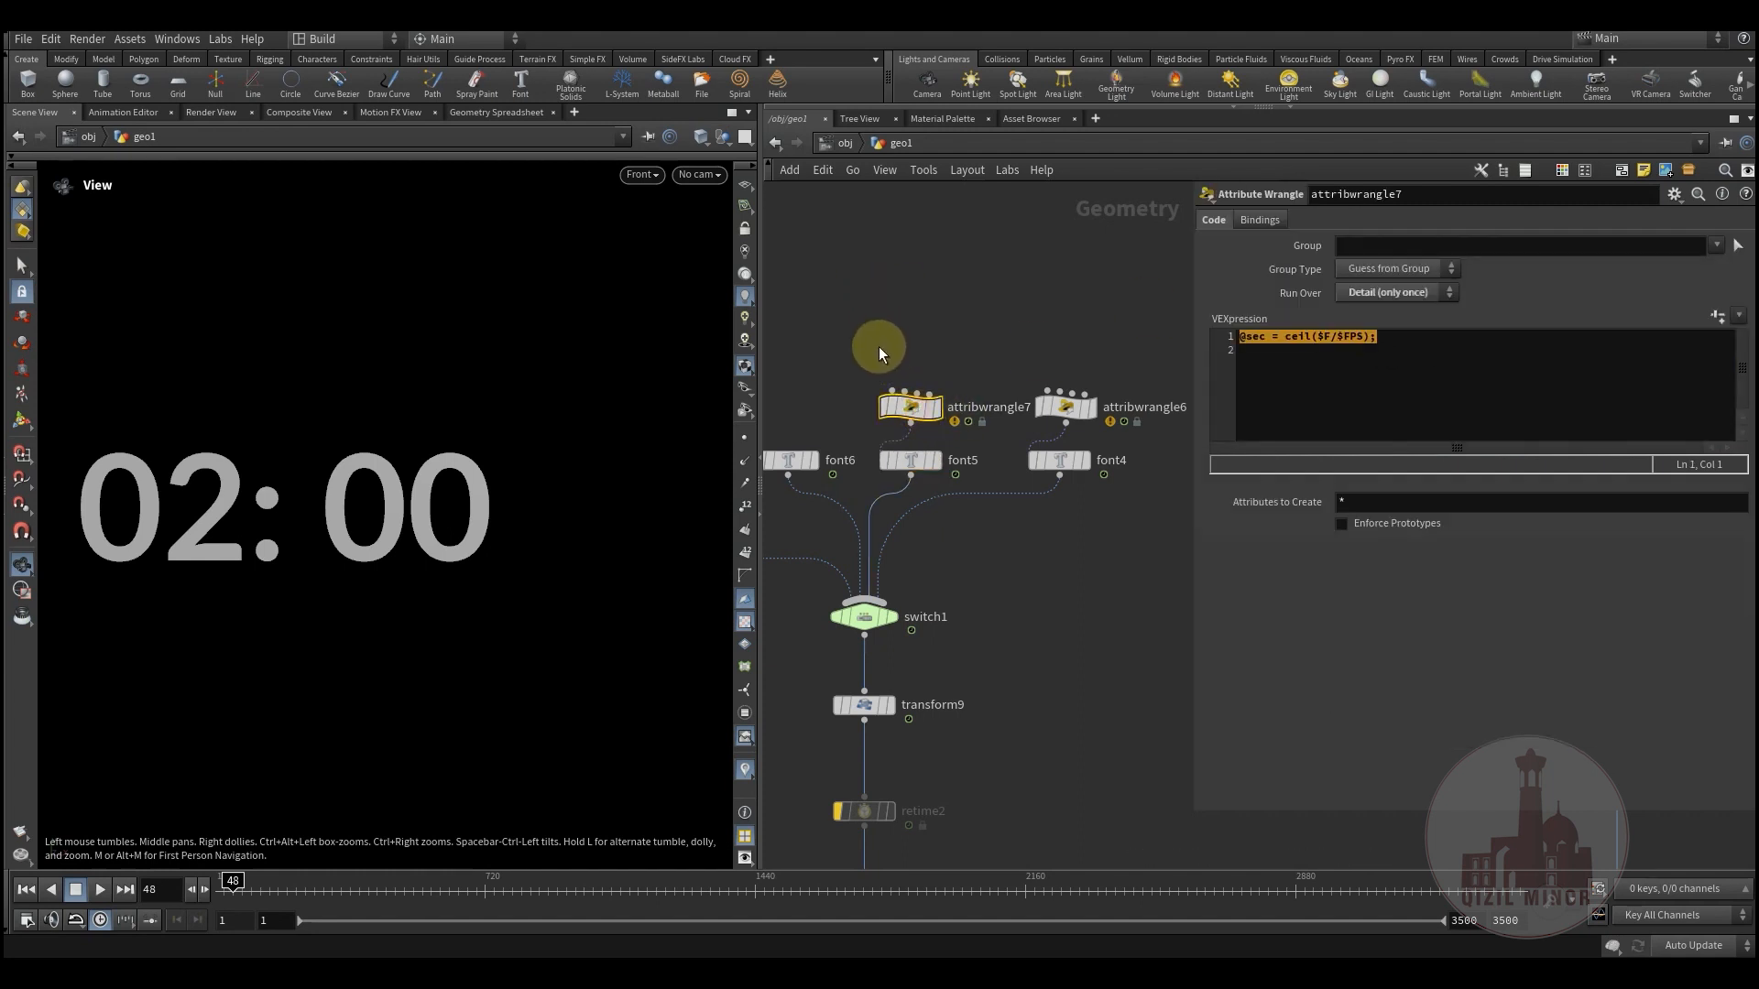
pyautogui.moveTo(1084, 547); pyautogui.dragTo(1020, 561, button='middle')
pyautogui.moveTo(1004, 425)
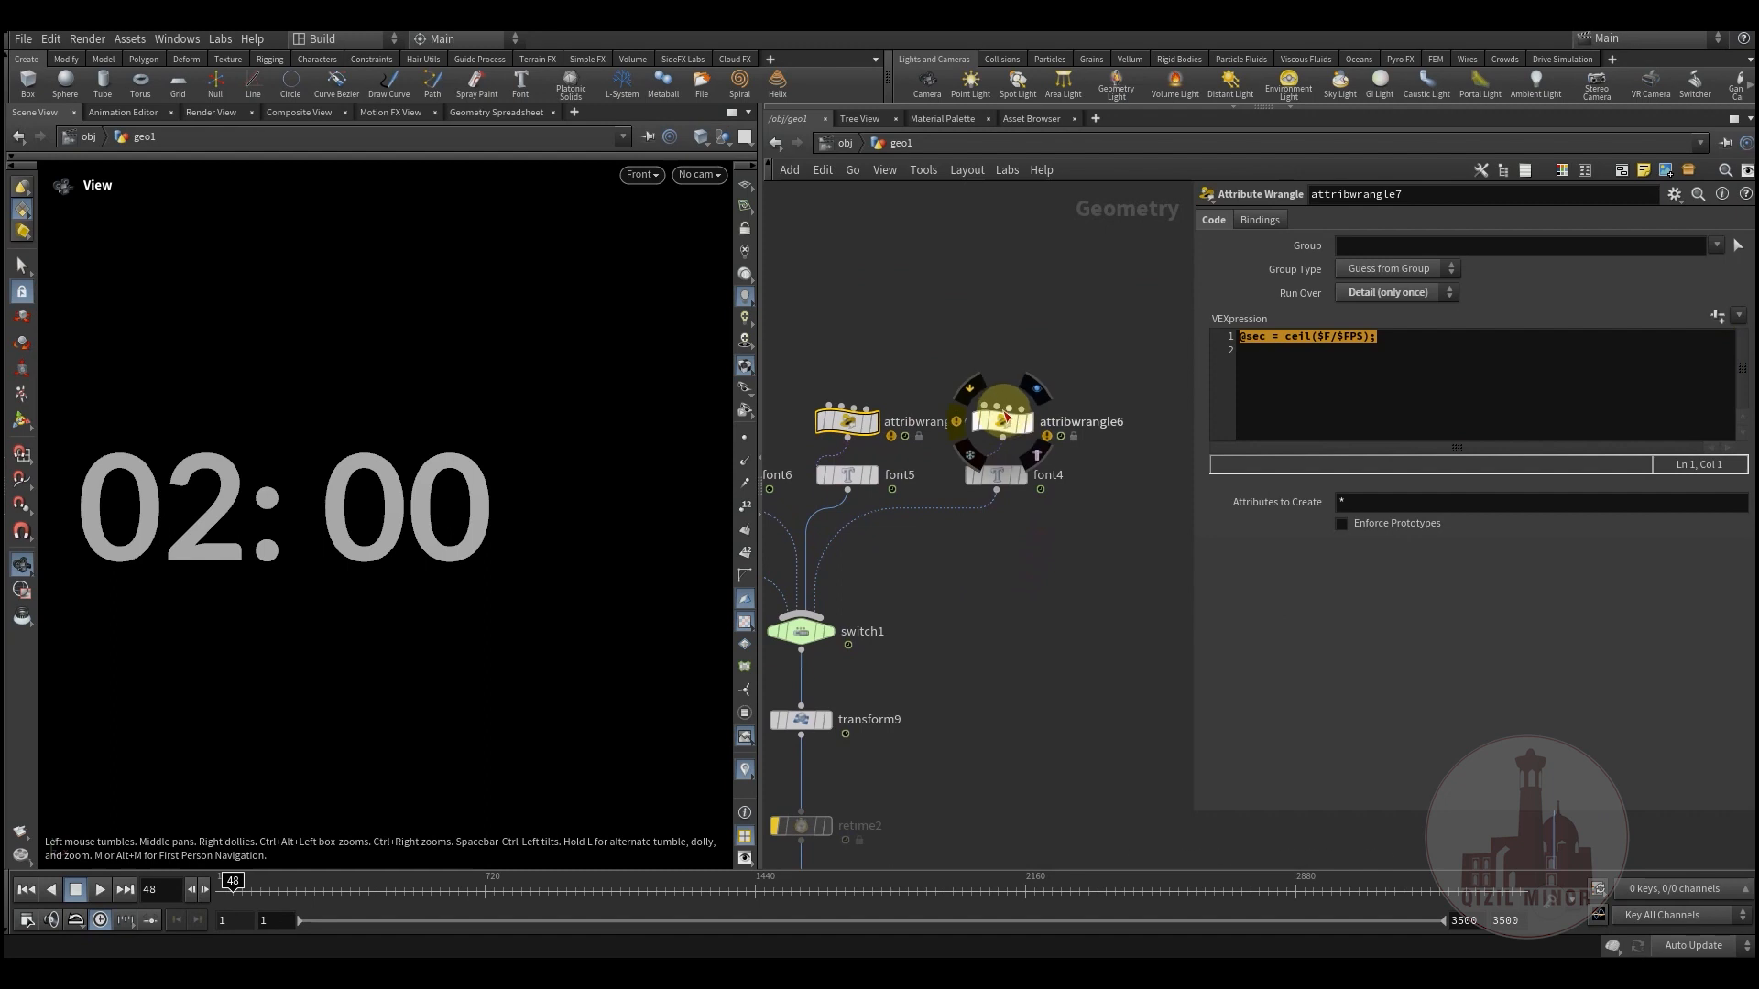
pyautogui.click(1003, 424)
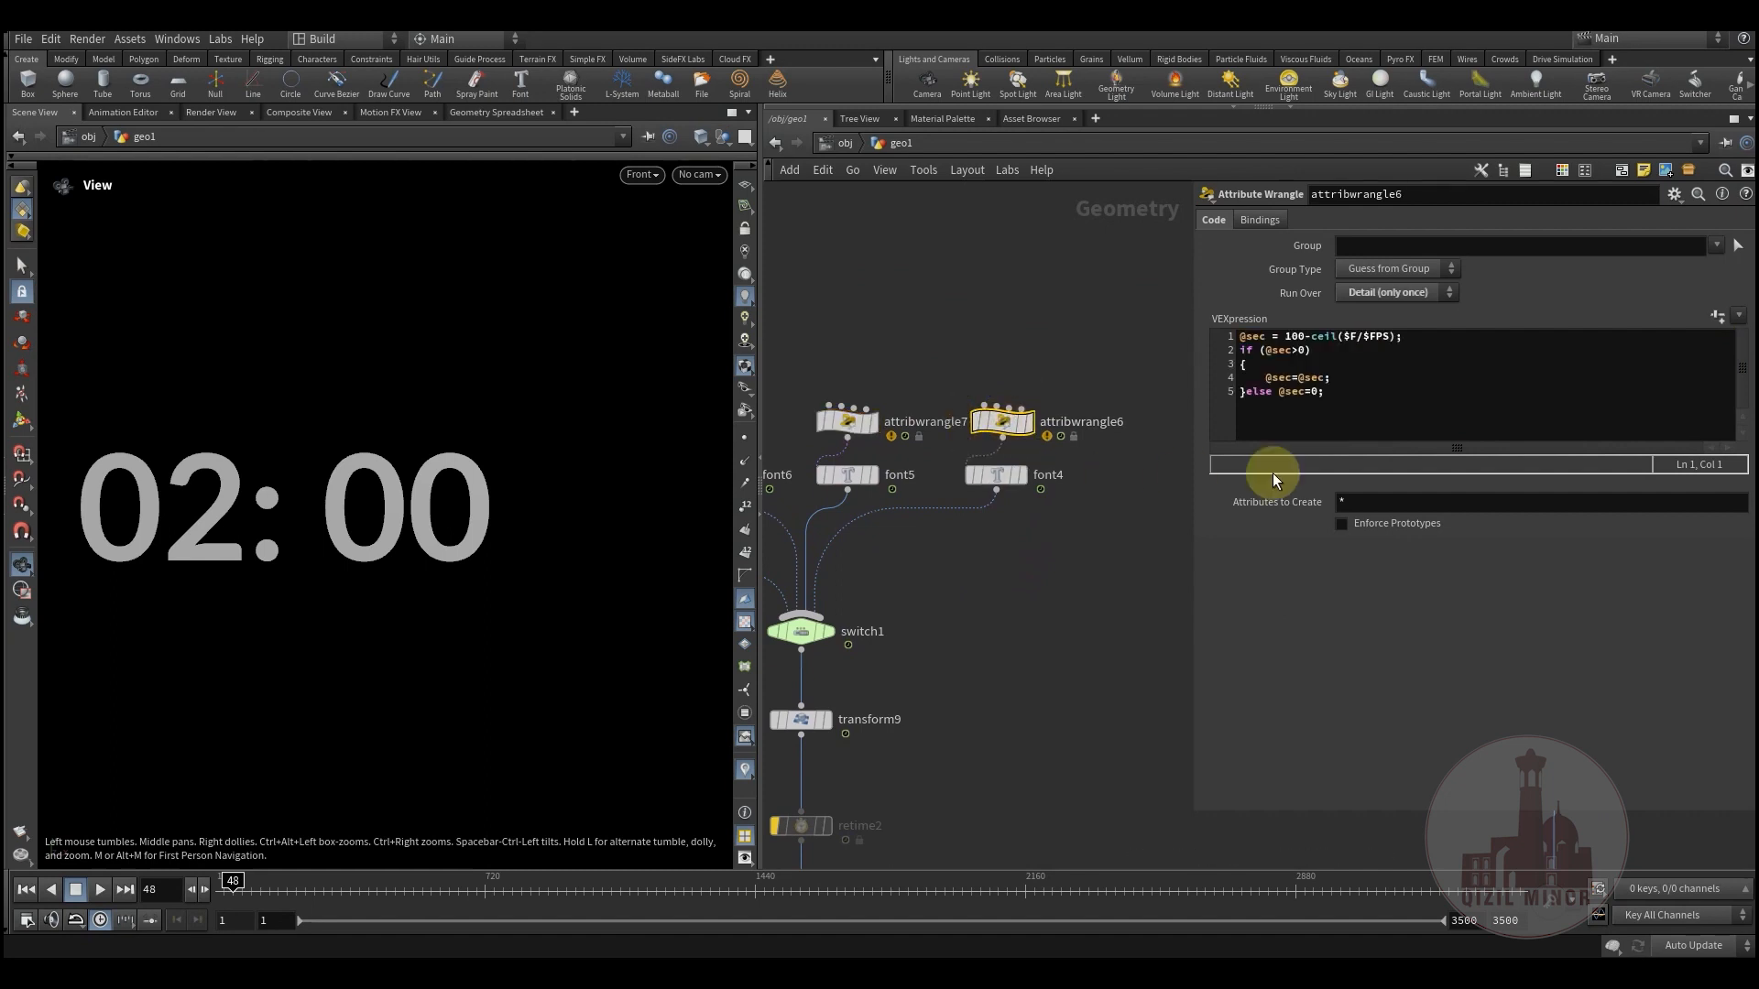
# - Set switch1's Select Input to 3 and scrub the timeline to frames 802 and 2434 to check the countdown
pyautogui.click(794, 634)
pyautogui.click(1510, 220)
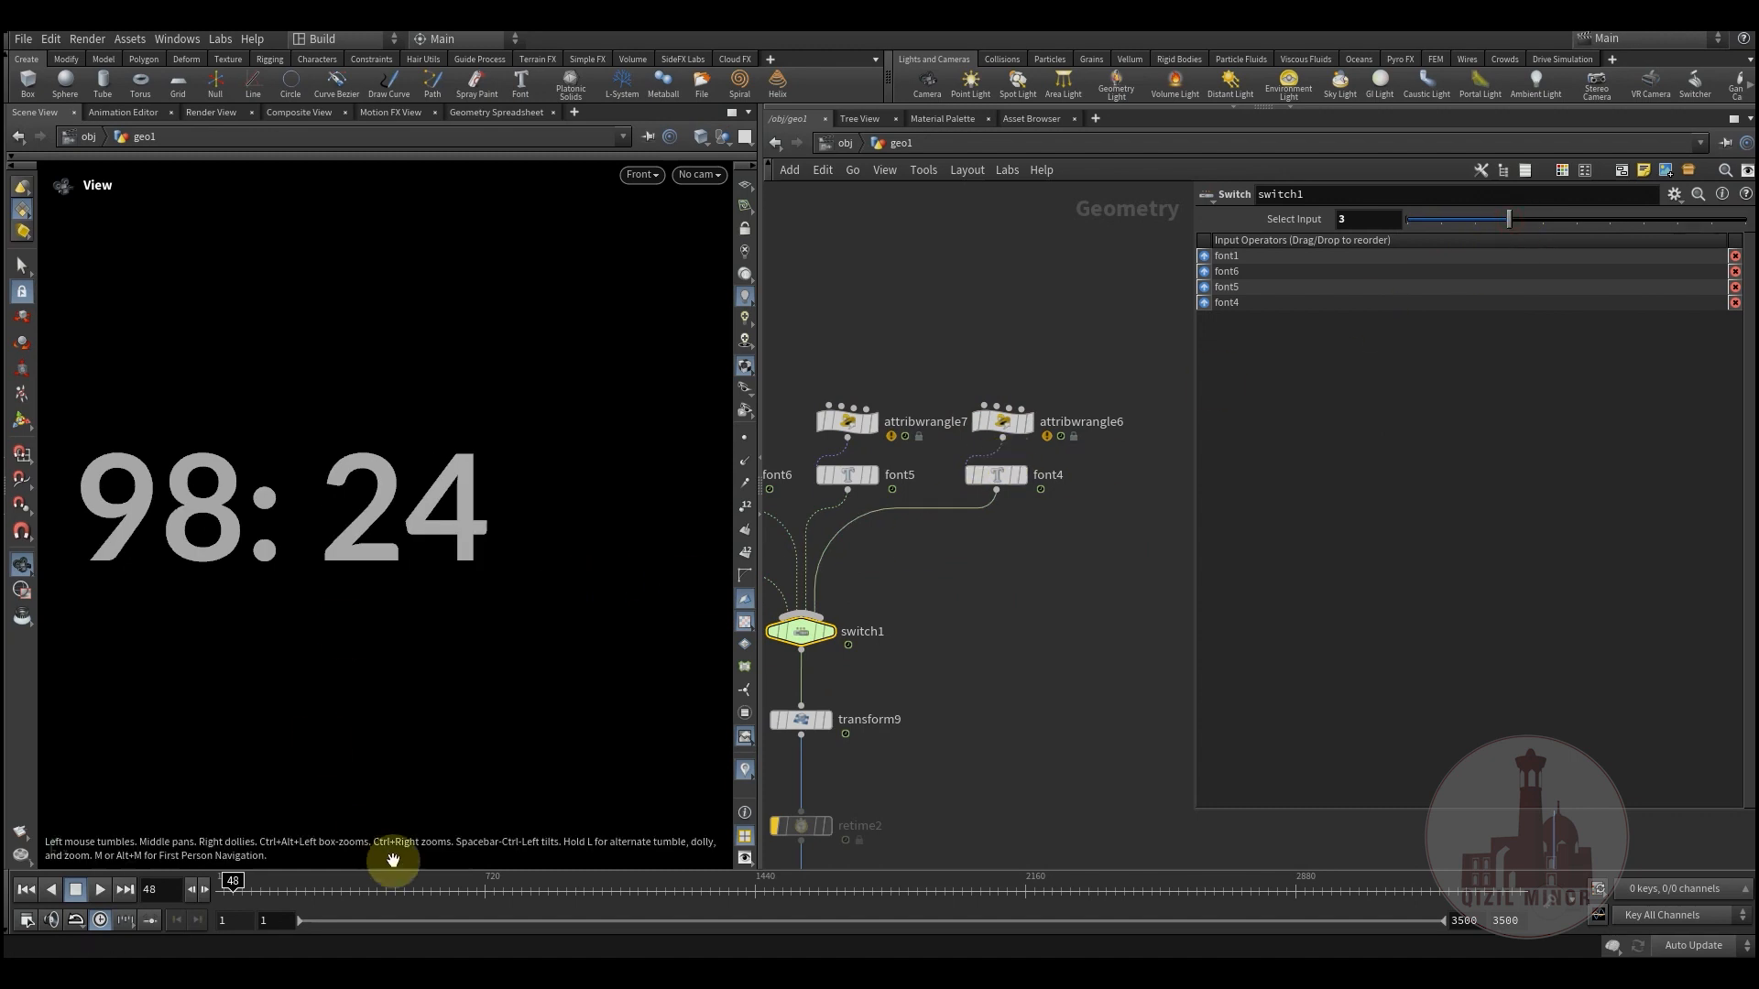
pyautogui.moveTo(235, 883); pyautogui.dragTo(516, 893)
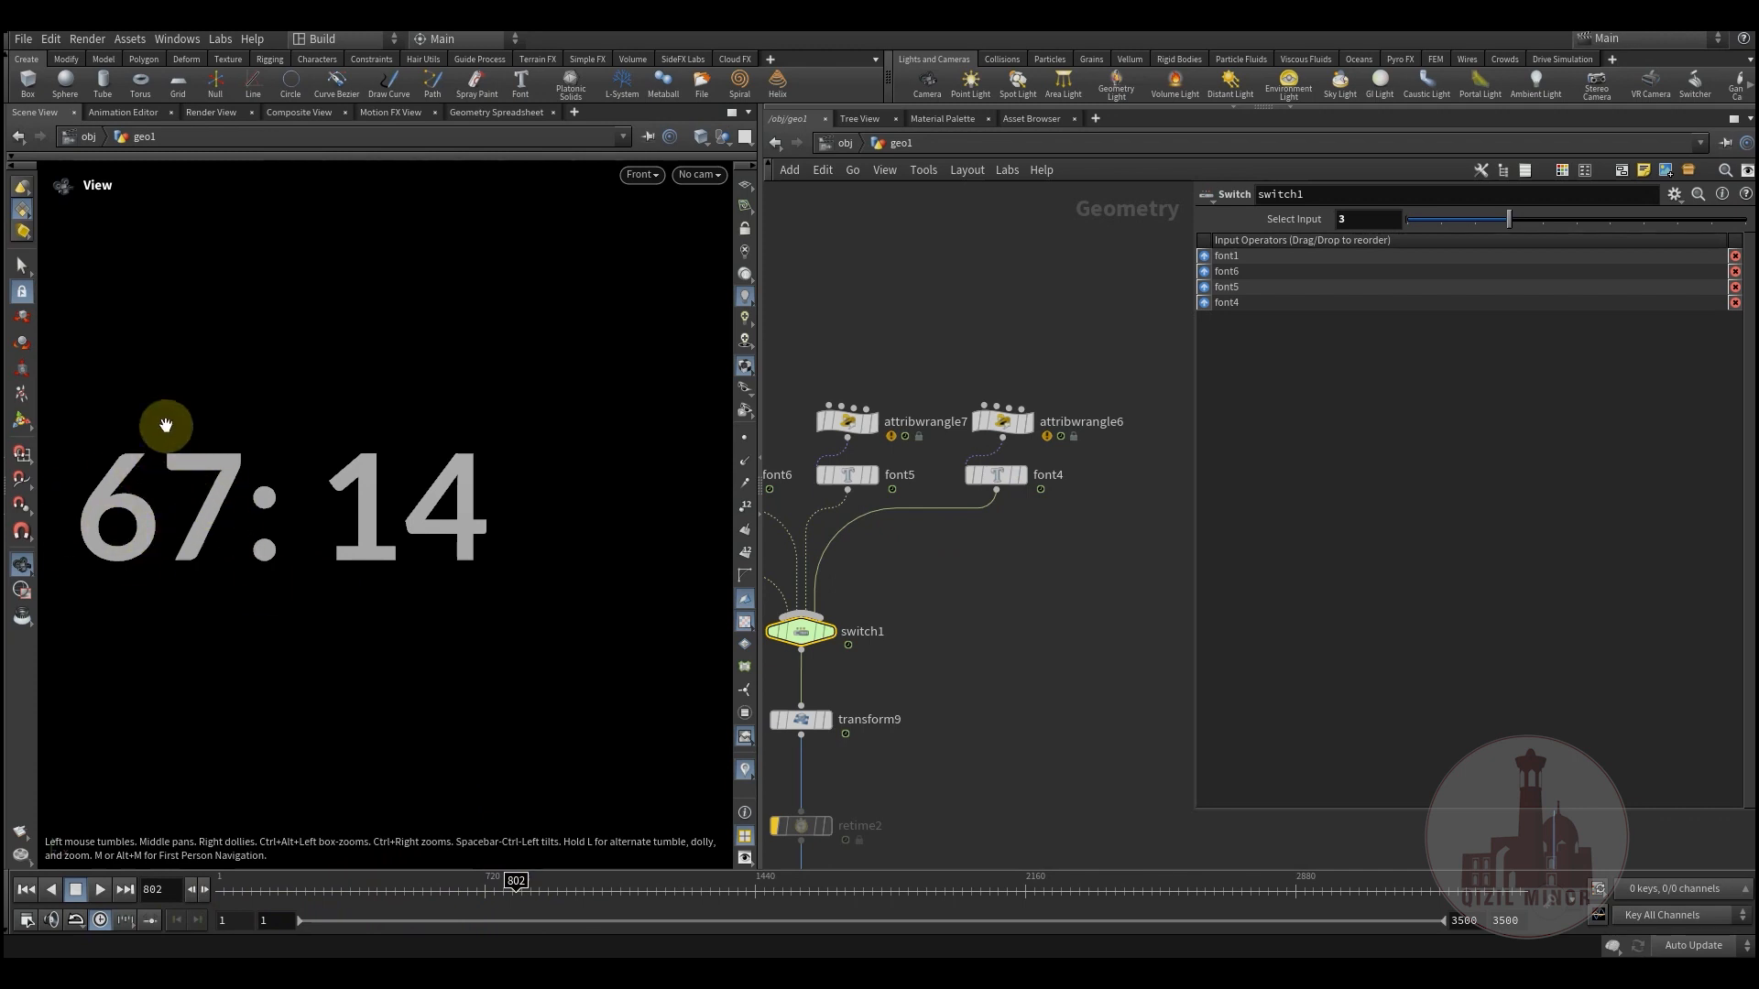
pyautogui.moveTo(516, 890); pyautogui.dragTo(1131, 911)
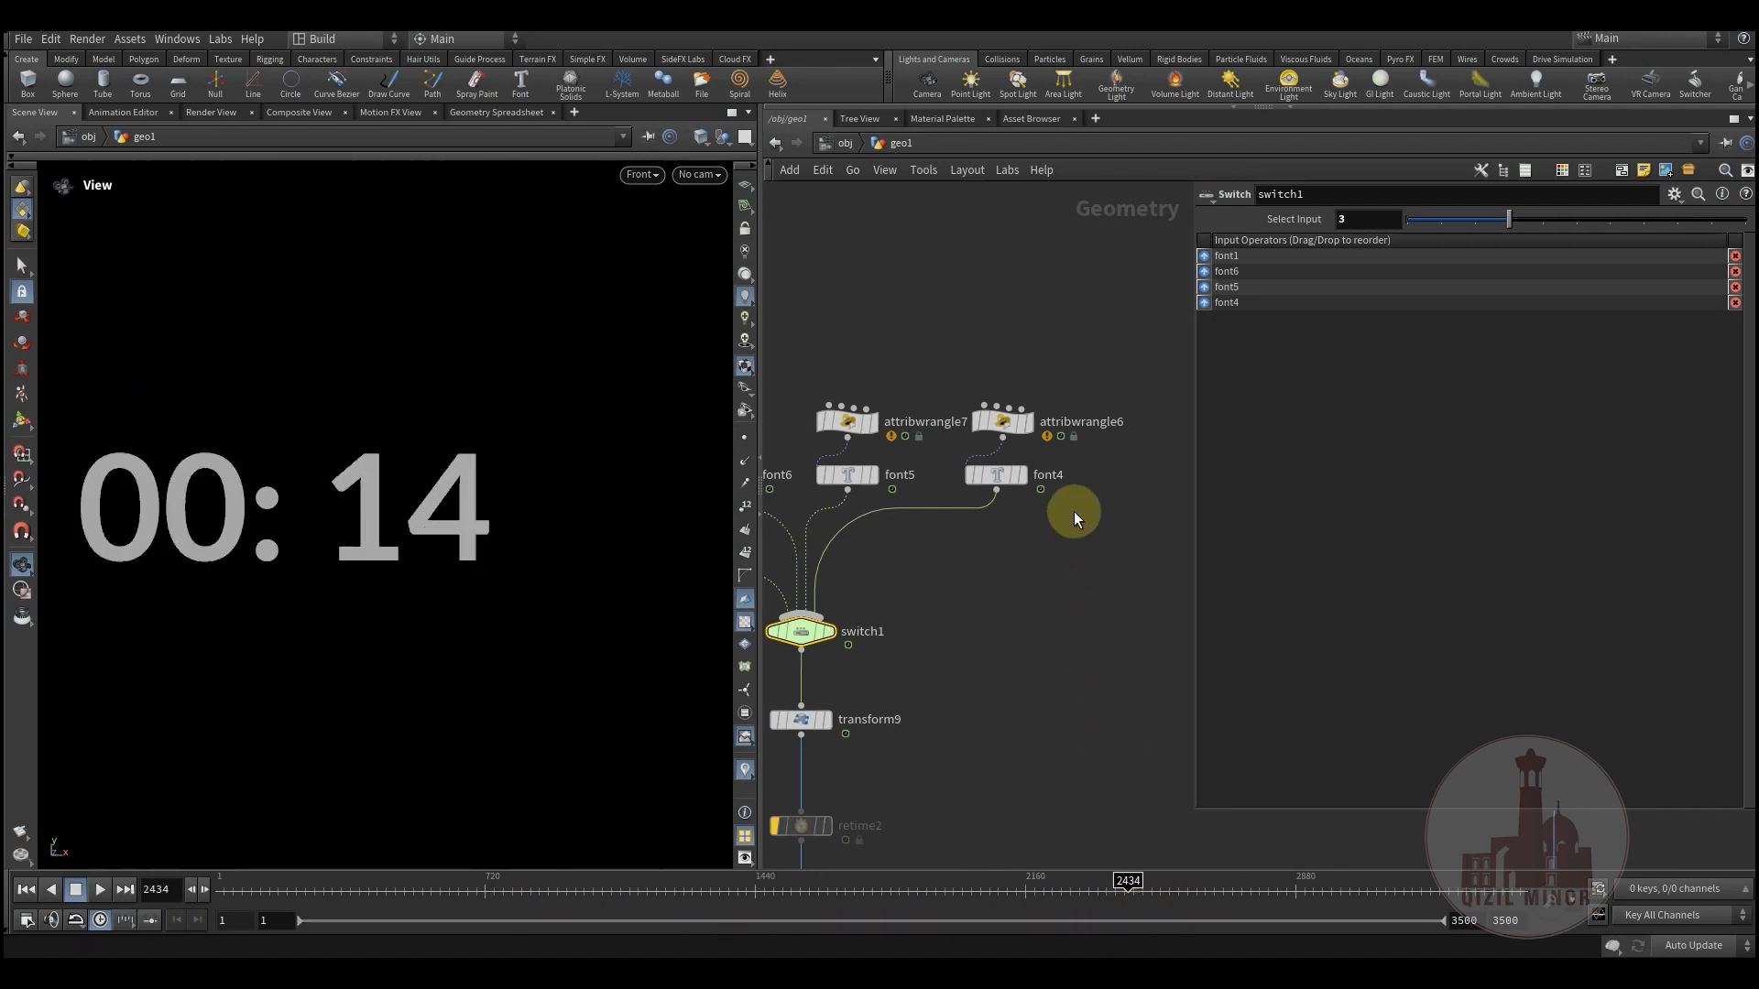
# - Highlight the if/else block in attribwrangle6's code, followed by the =0; ending of its else line
pyautogui.click(1002, 423)
pyautogui.click(1324, 385)
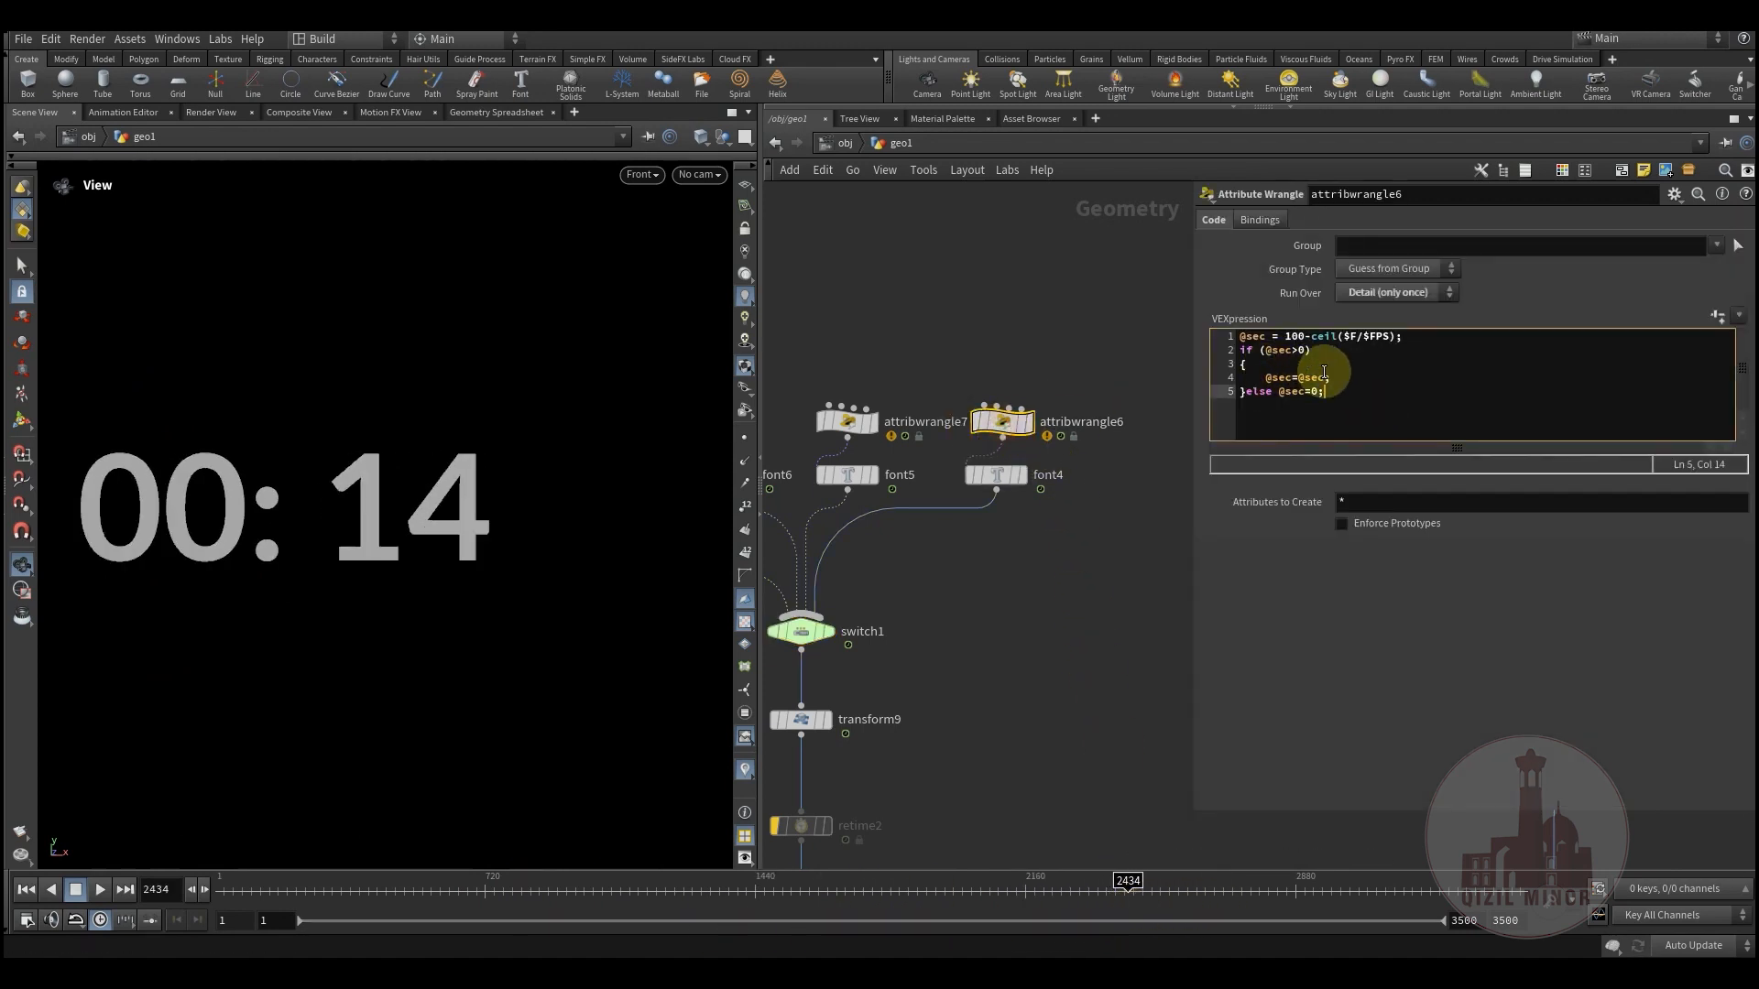
pyautogui.moveTo(1326, 392); pyautogui.dragTo(1272, 355)
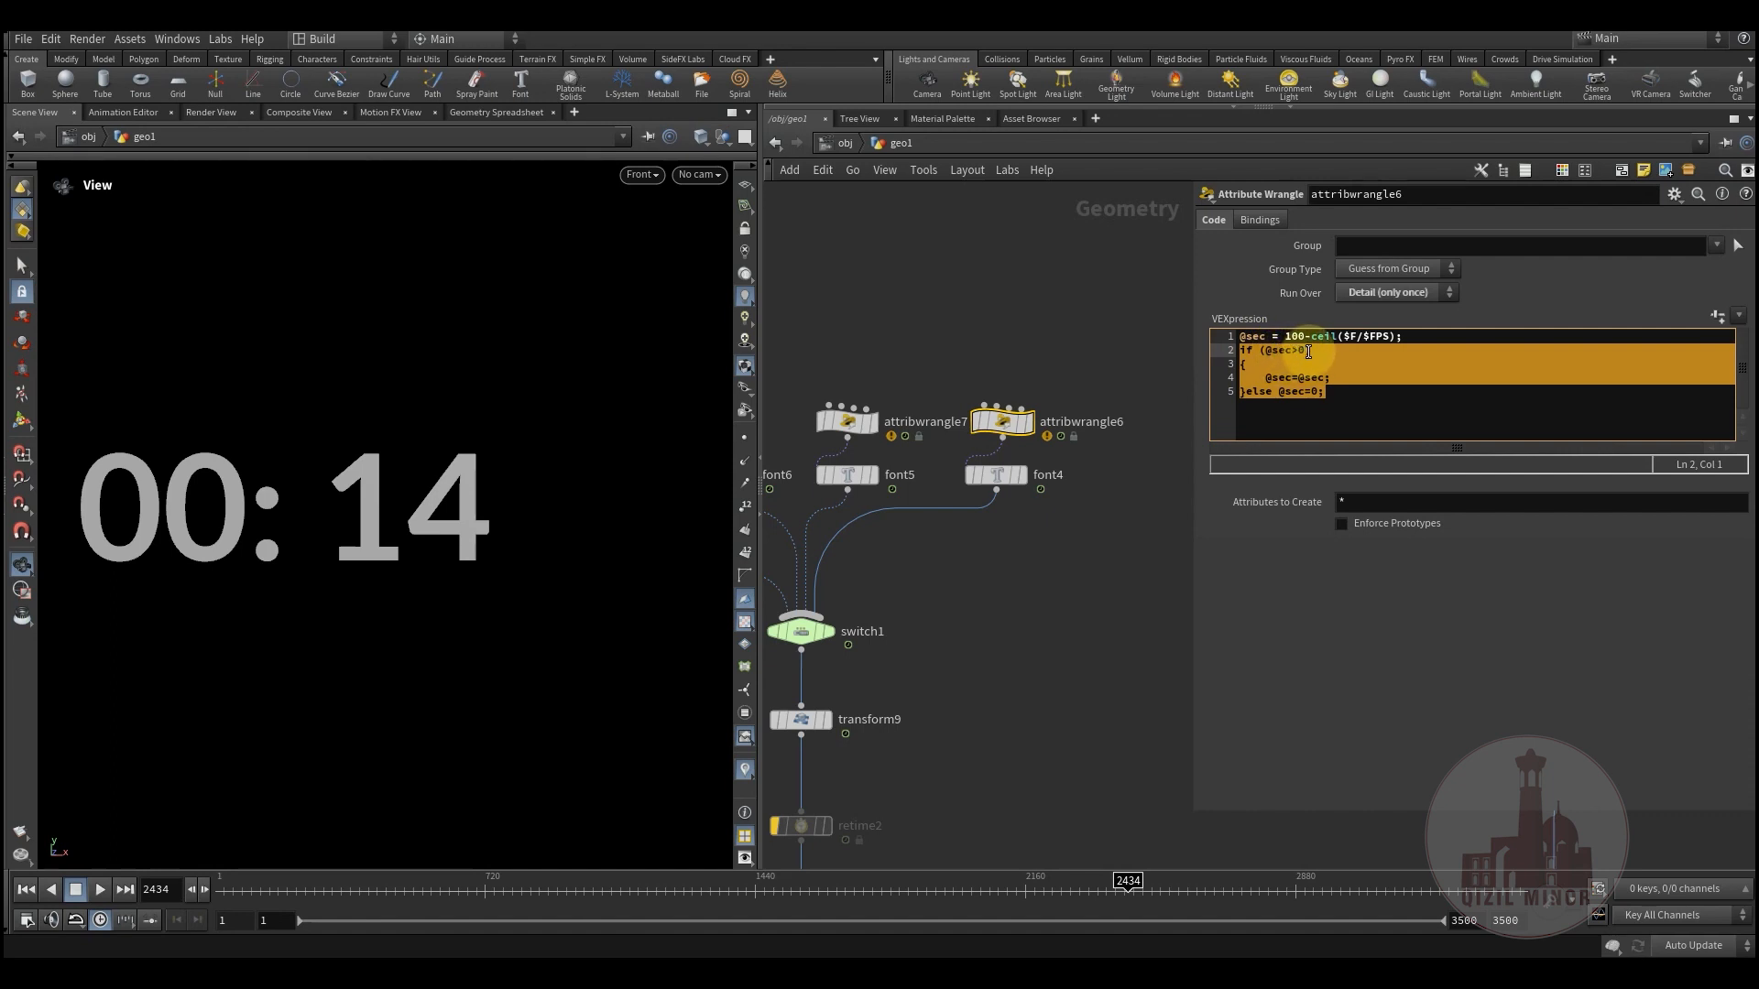
pyautogui.click(1354, 394)
pyautogui.hotkey('shift', 'Left')
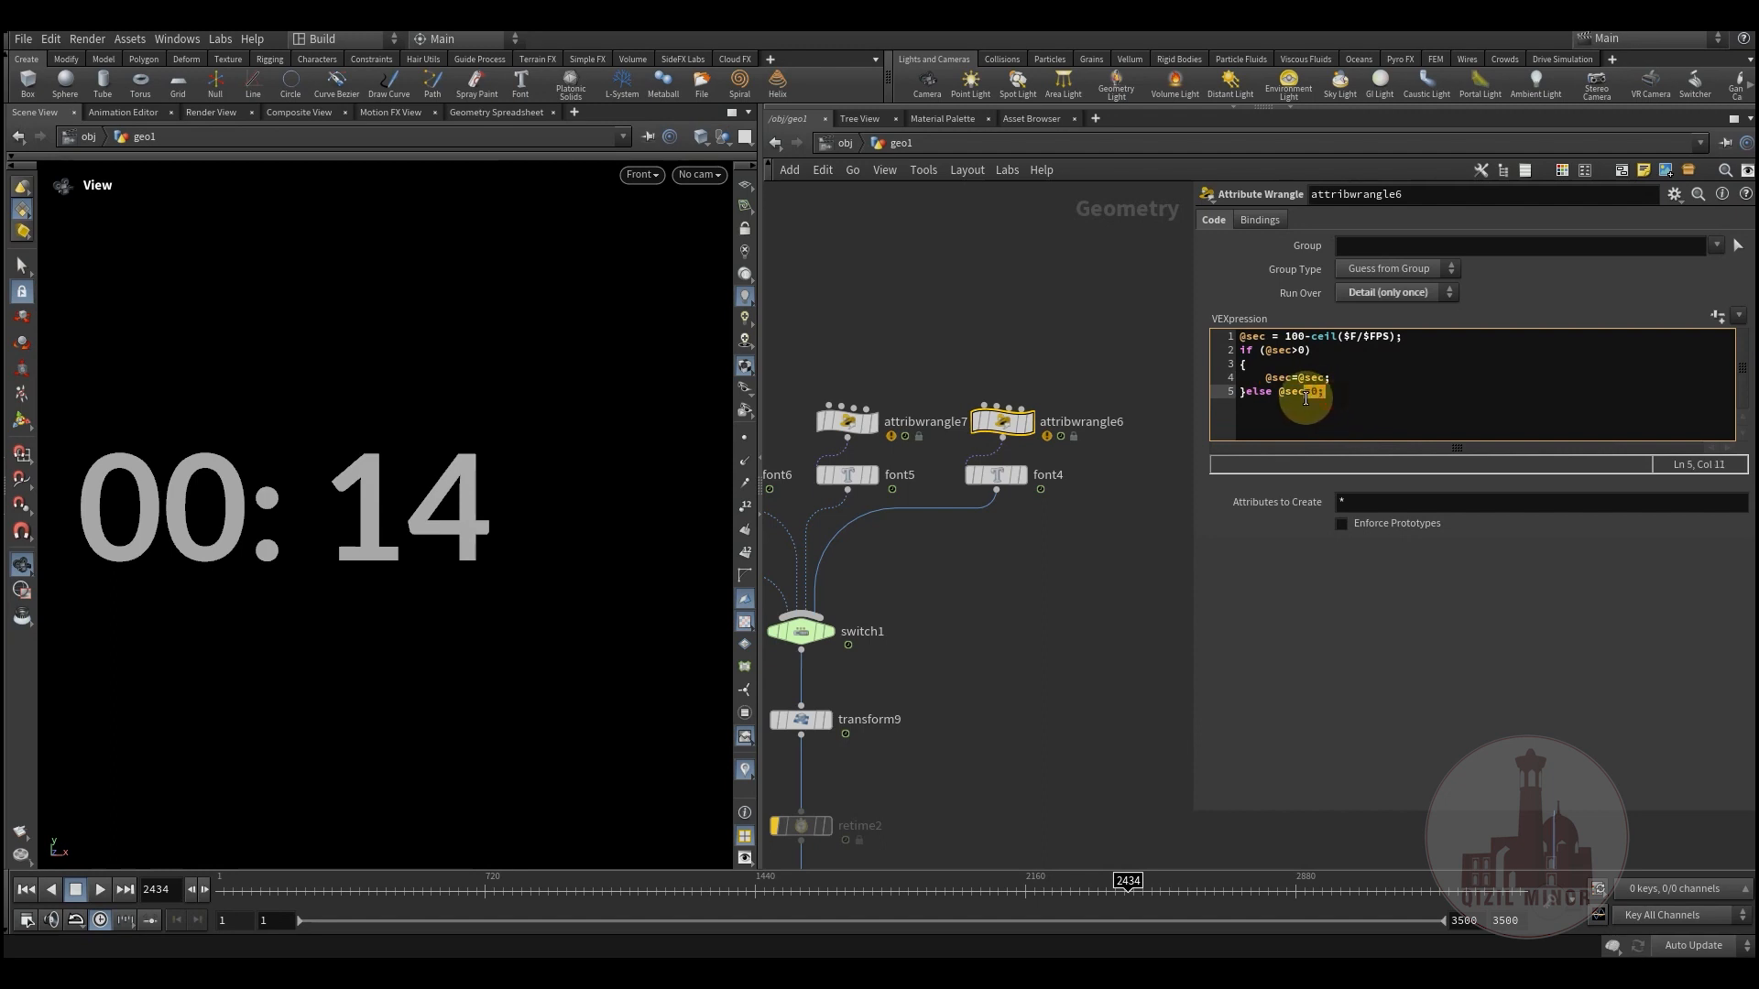
pyautogui.moveTo(295, 905); pyautogui.dragTo(1090, 864)
pyautogui.click(1065, 641)
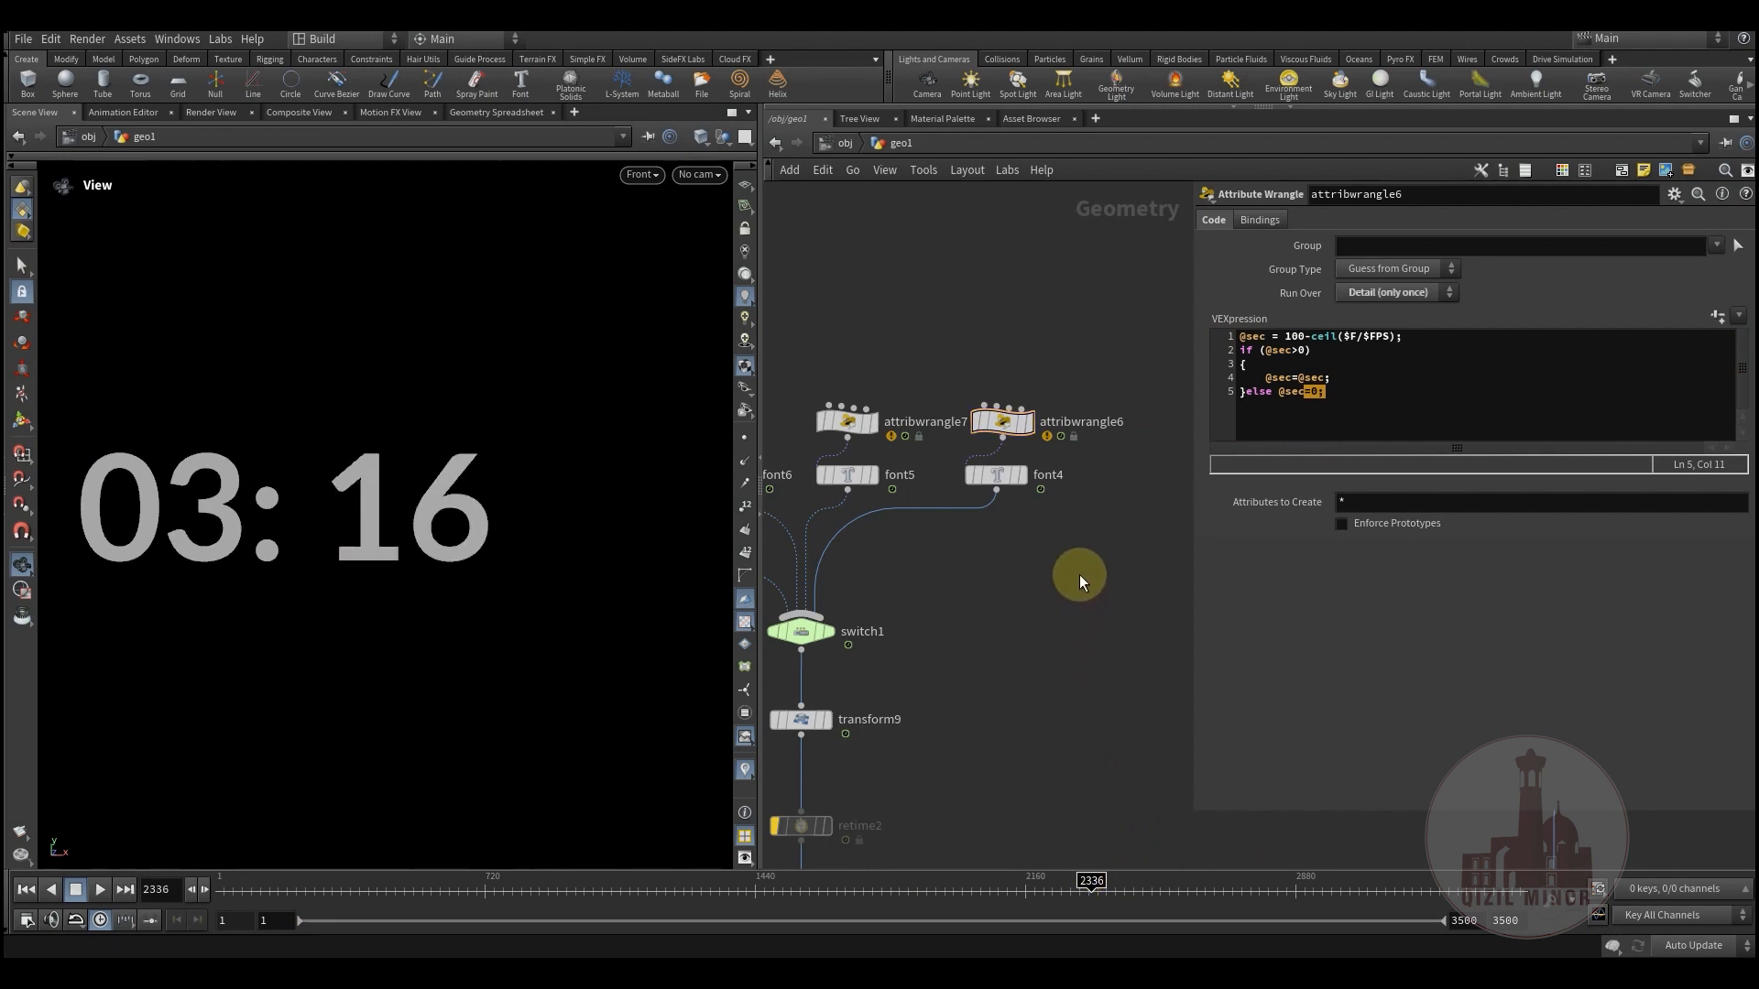
pyautogui.click(1290, 337)
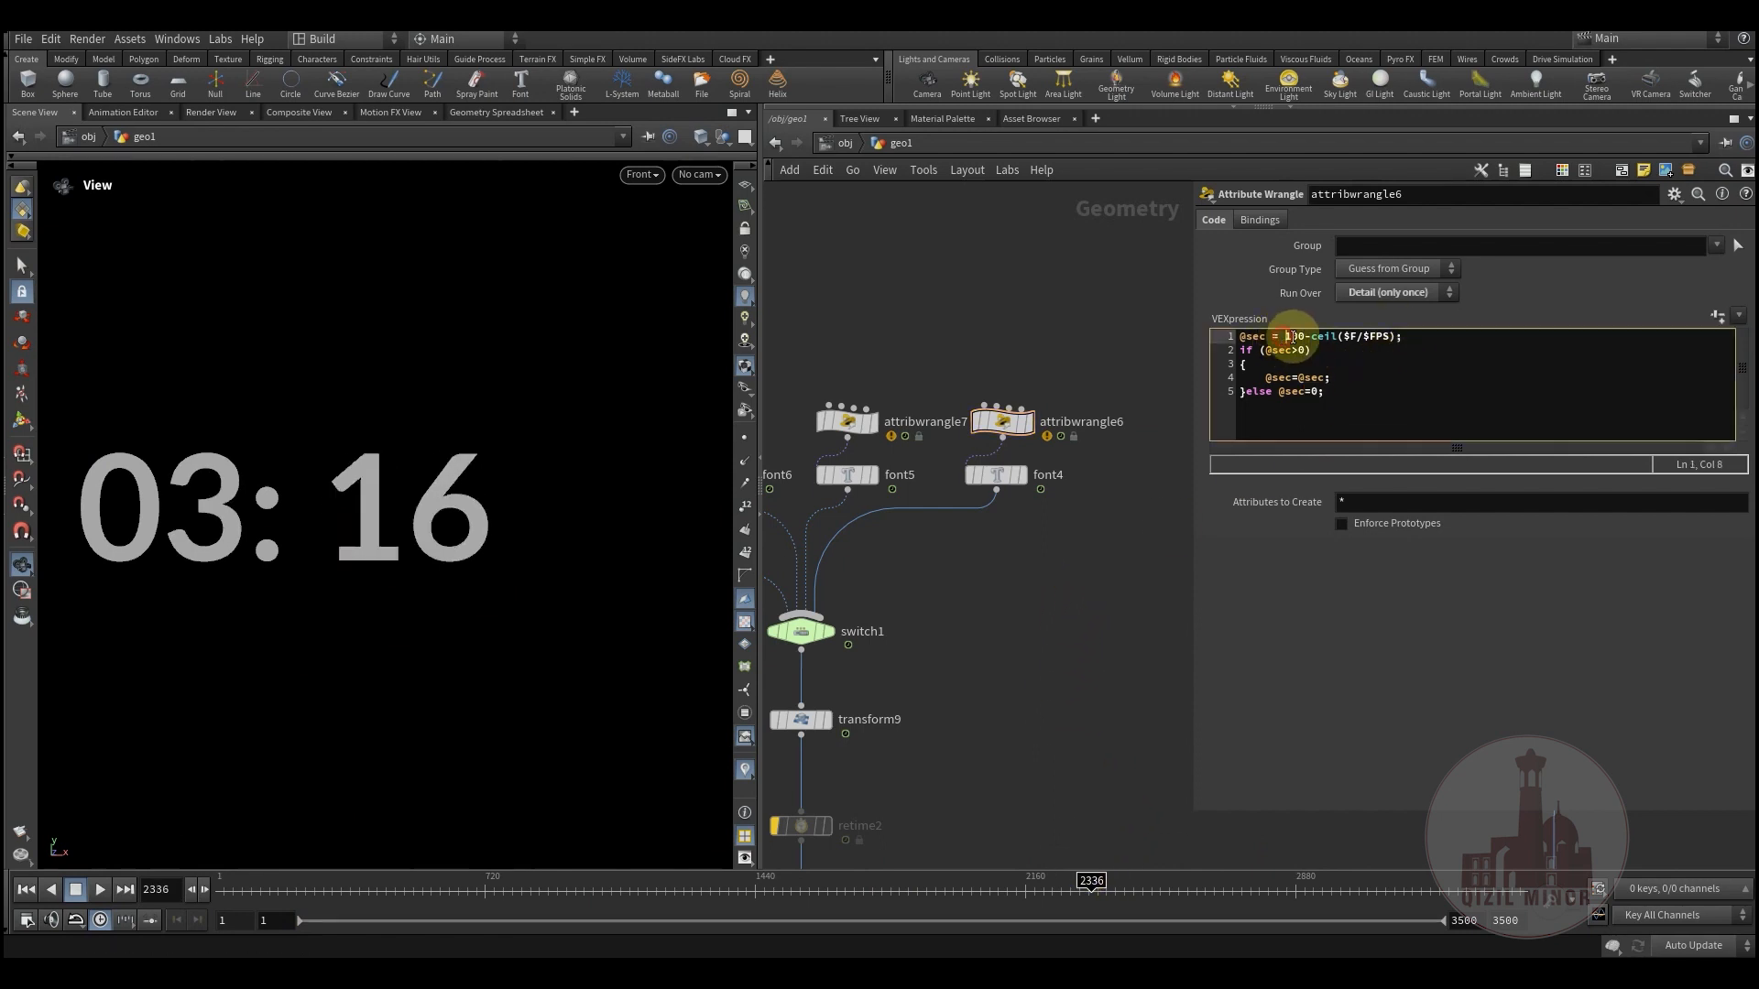
pyautogui.click(455, 531)
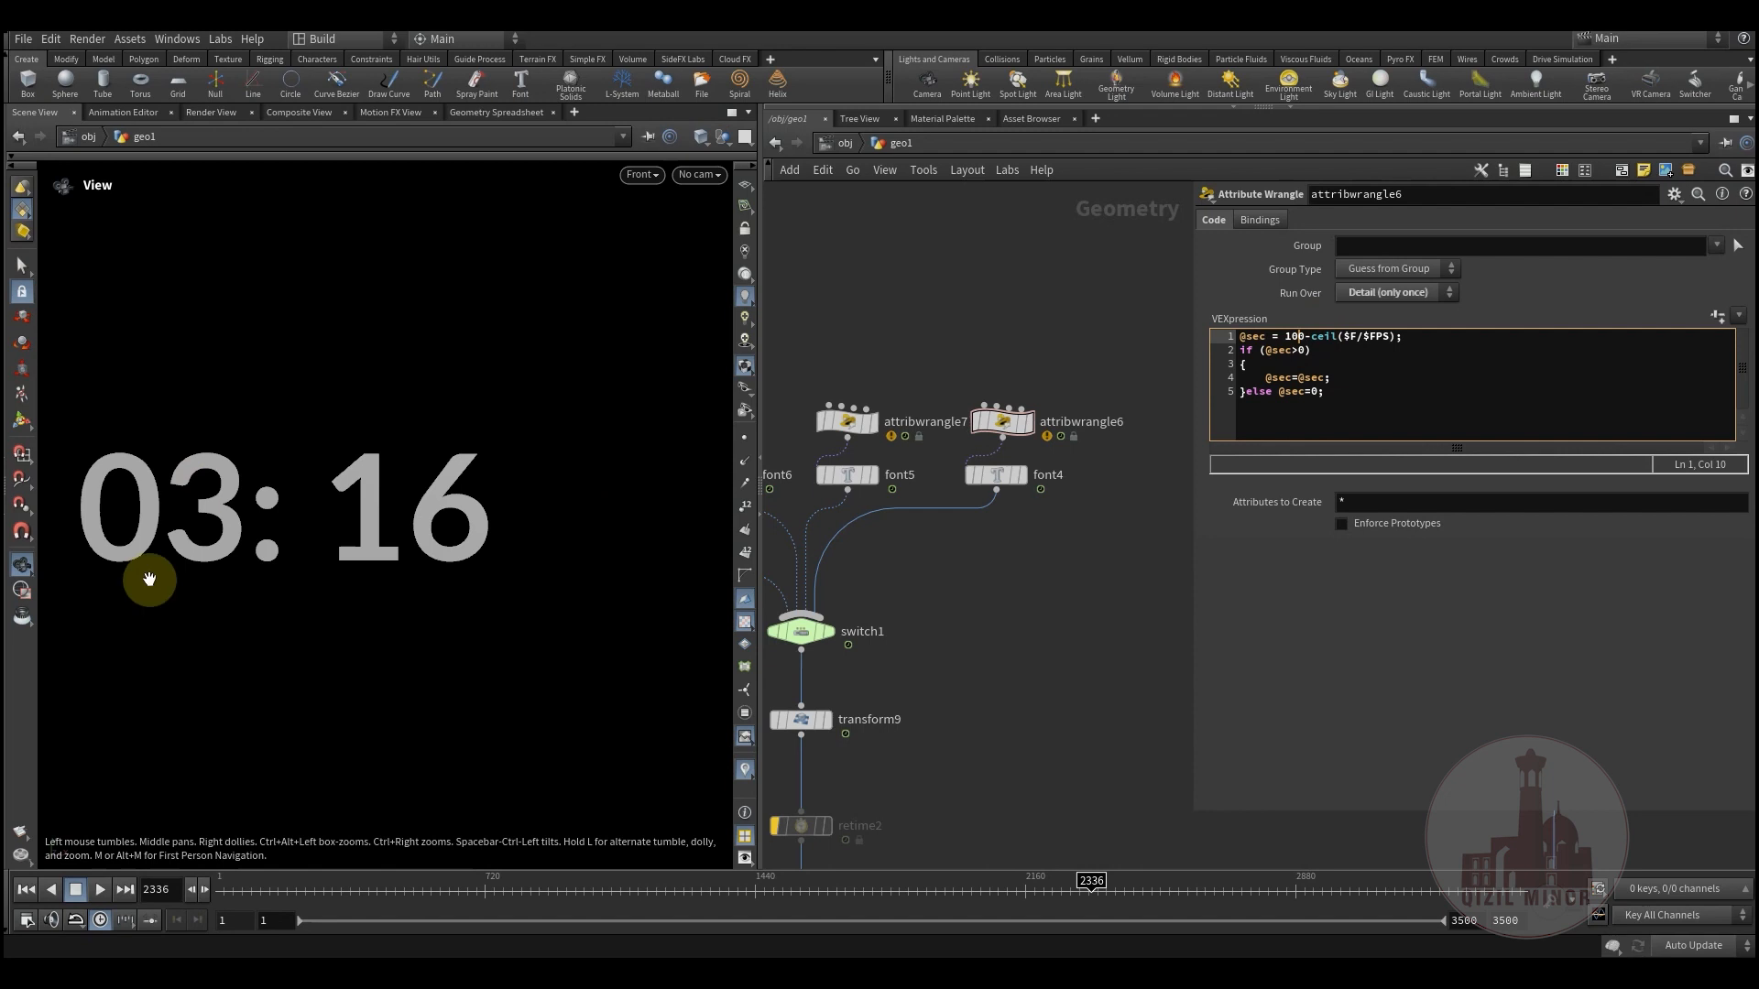
# - Set switch1's Select Input to 0 to display the font1 timer
pyautogui.moveTo(997, 596); pyautogui.dragTo(1229, 514, button='middle')
pyautogui.scroll(-1, 1025, 490)
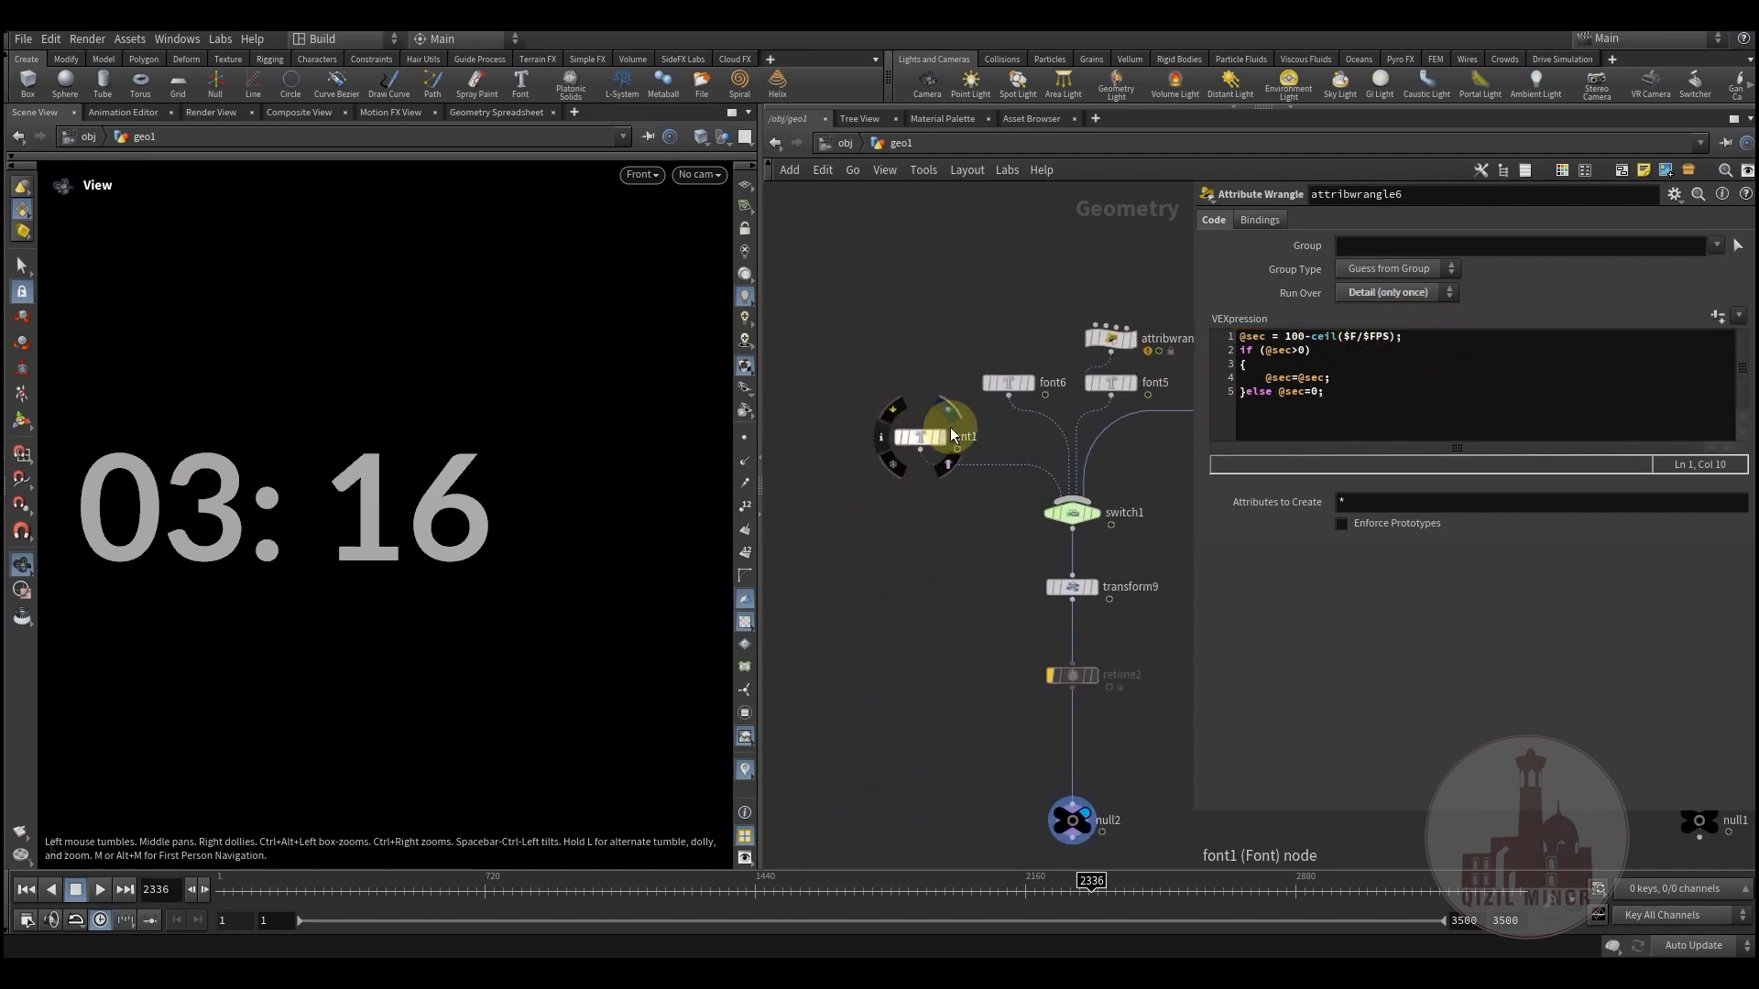
pyautogui.click(1079, 520)
pyautogui.moveTo(1452, 220); pyautogui.dragTo(1398, 225)
pyautogui.moveTo(892, 529); pyautogui.dragTo(787, 525, button='middle')
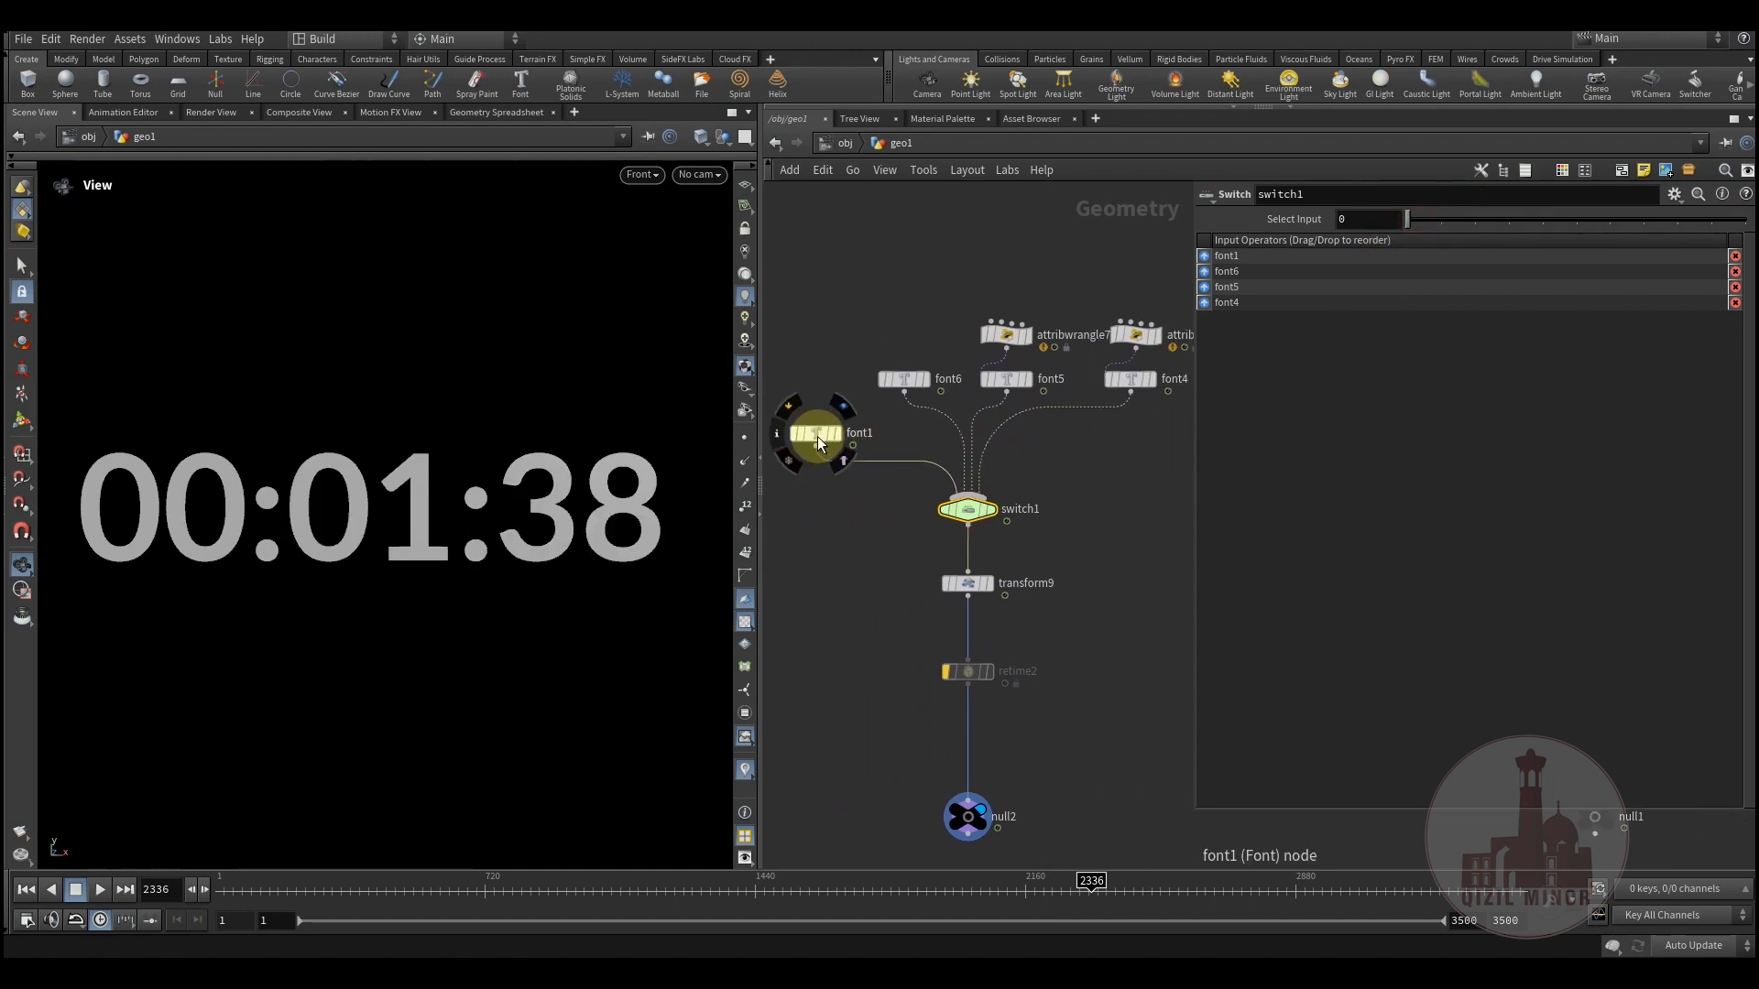
# - Review font1's text expression, play its timer from the start and return the timeline to frame 1
pyautogui.click(817, 436)
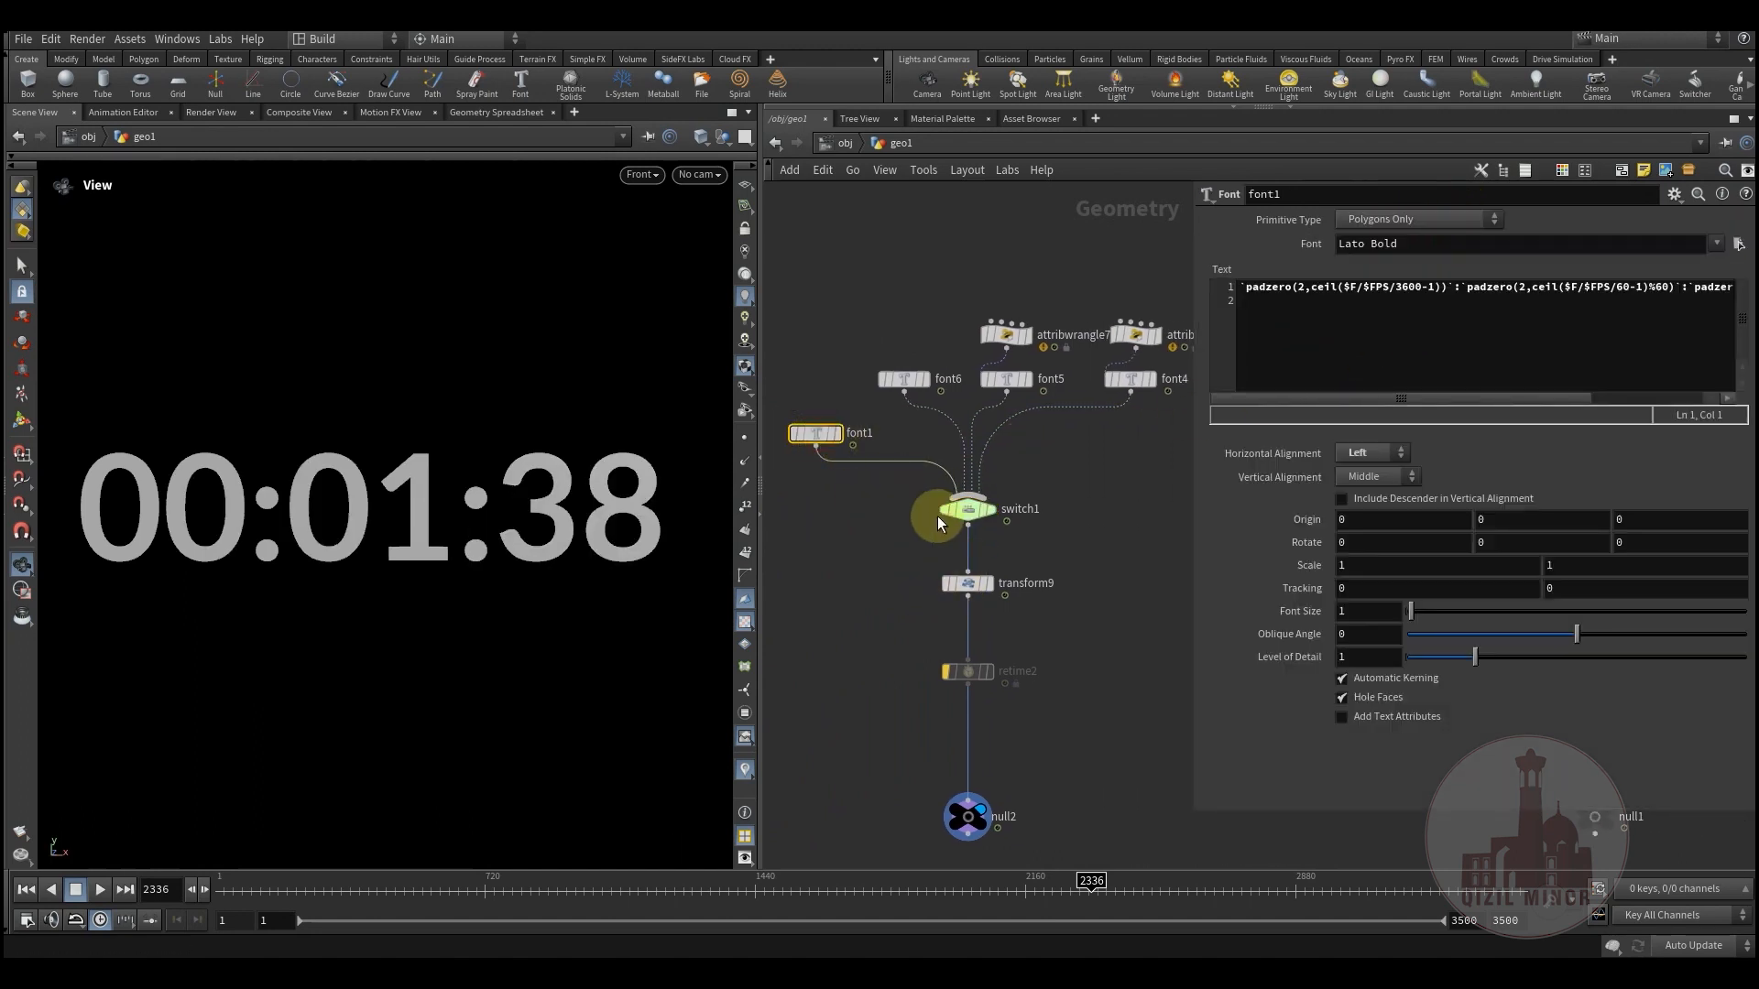
pyautogui.moveTo(431, 883); pyautogui.dragTo(196, 883)
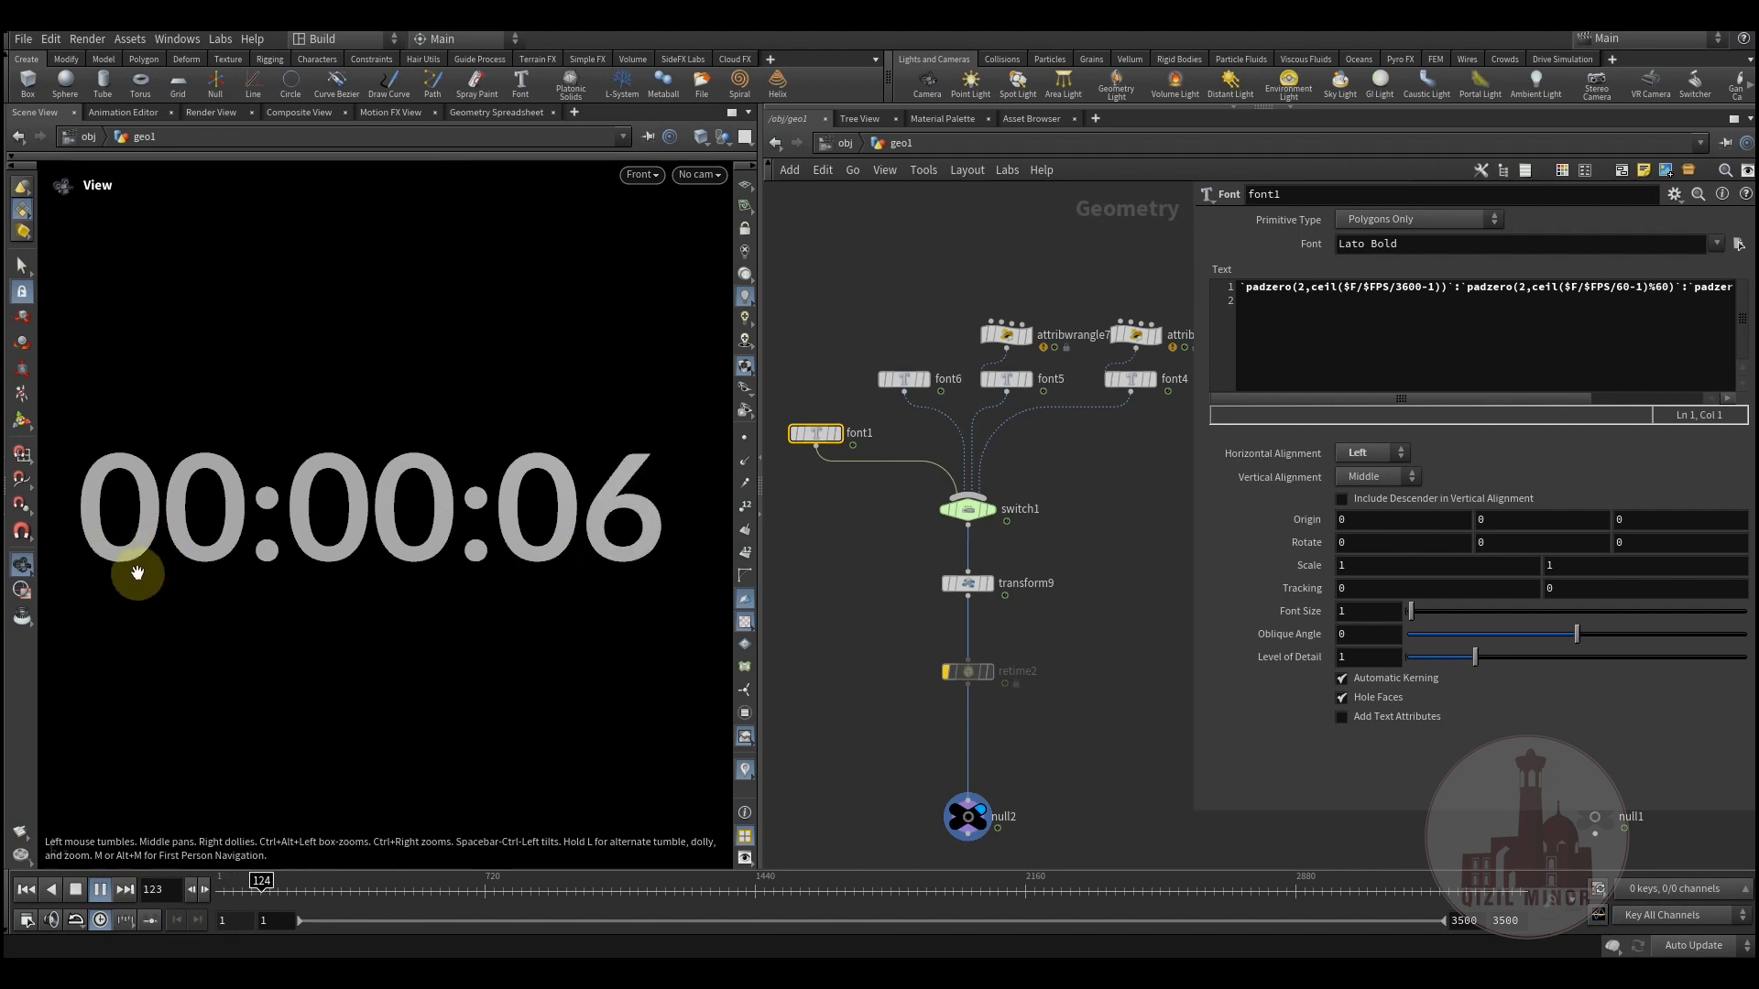
pyautogui.moveTo(269, 888); pyautogui.dragTo(168, 889)
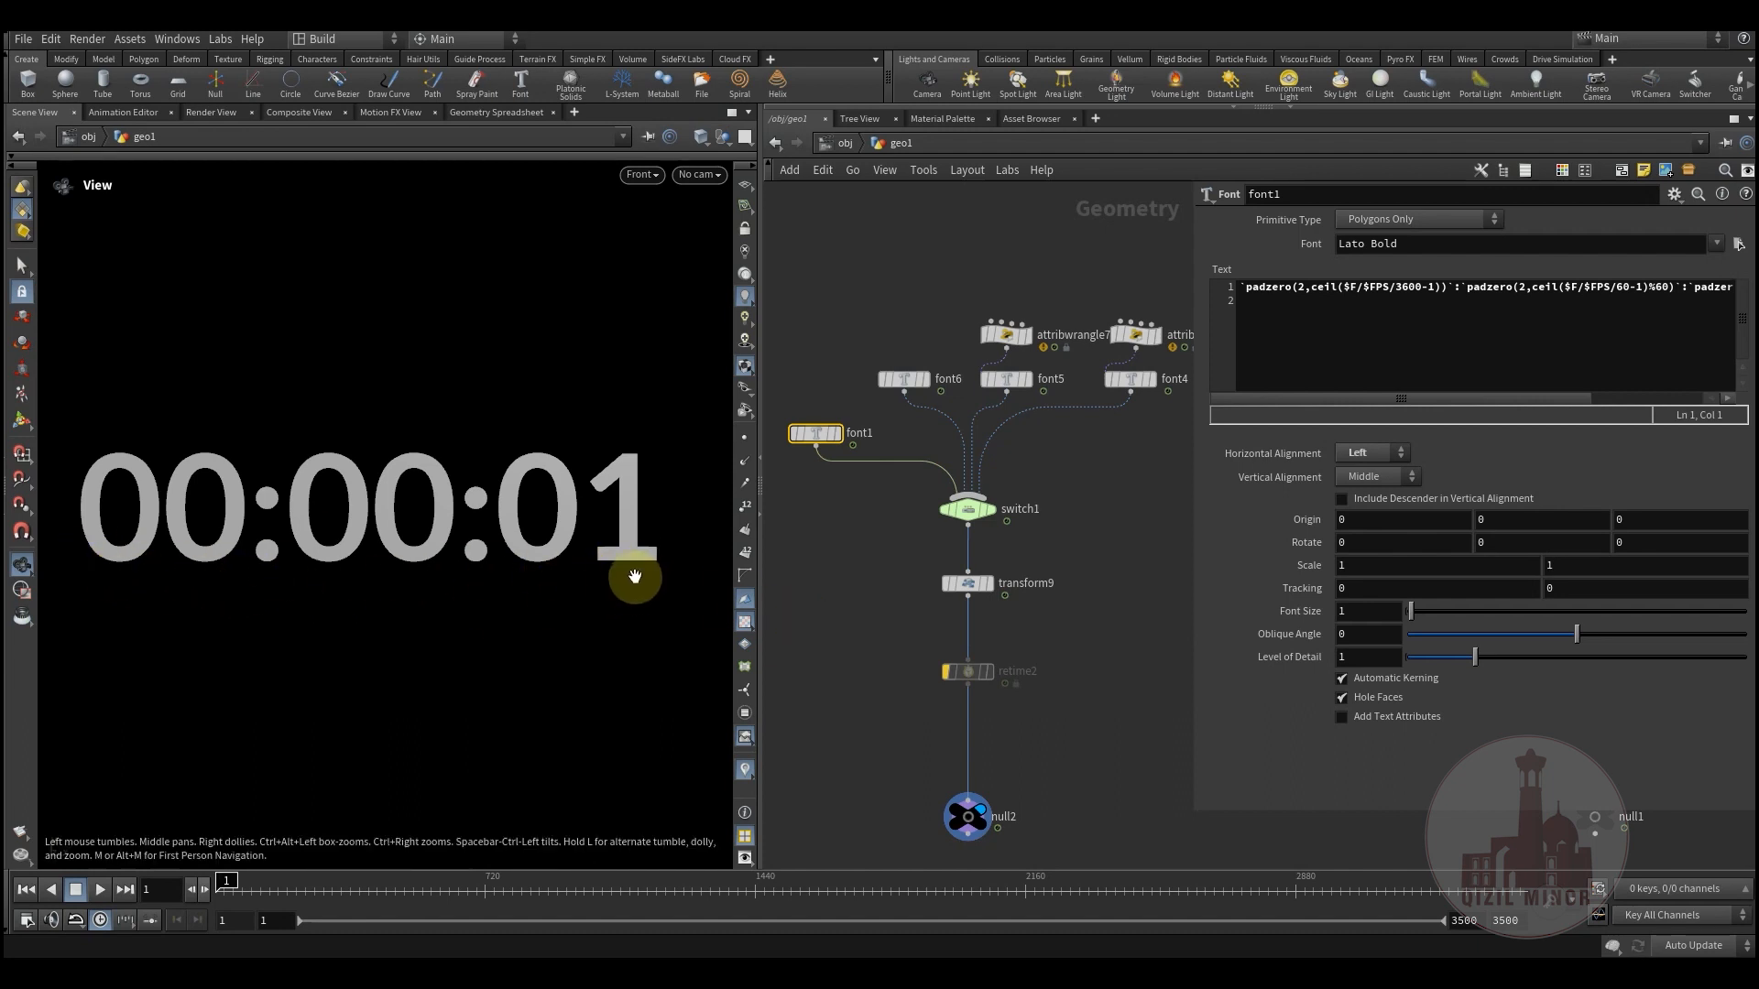
# - Turn off the bypass on retime2 and inspect its Speed and Input Frame Range values
pyautogui.moveTo(973, 675)
pyautogui.click(939, 643)
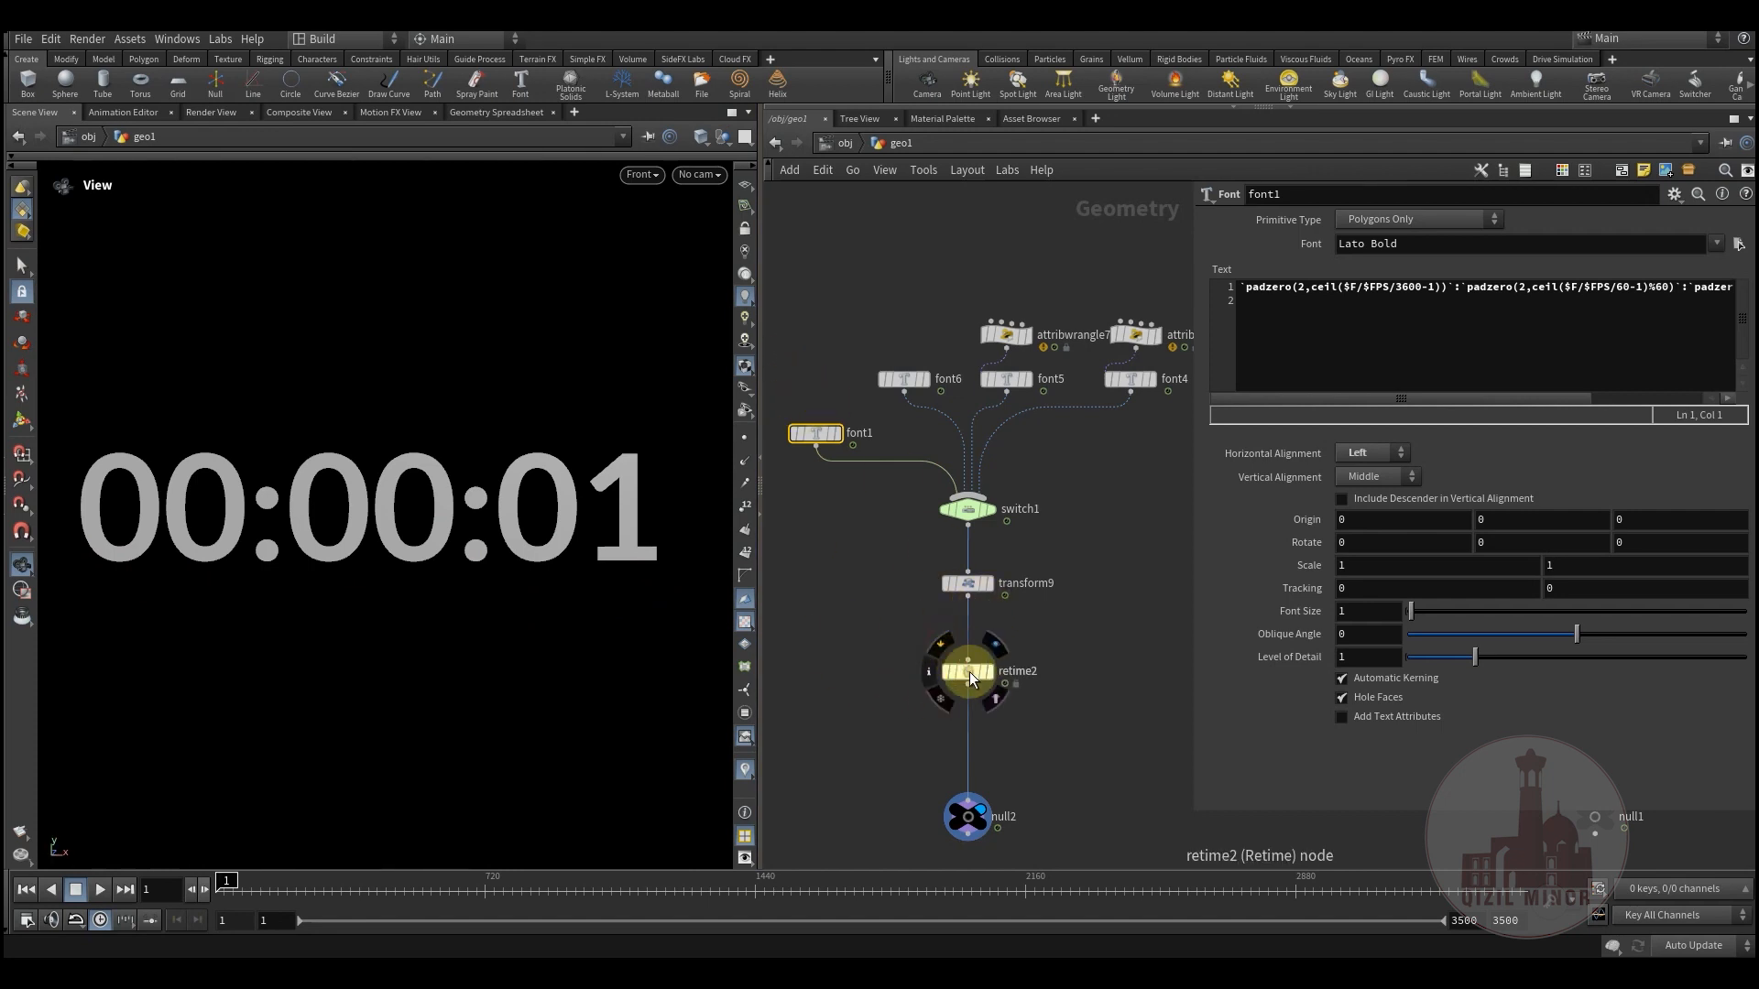
pyautogui.click(971, 678)
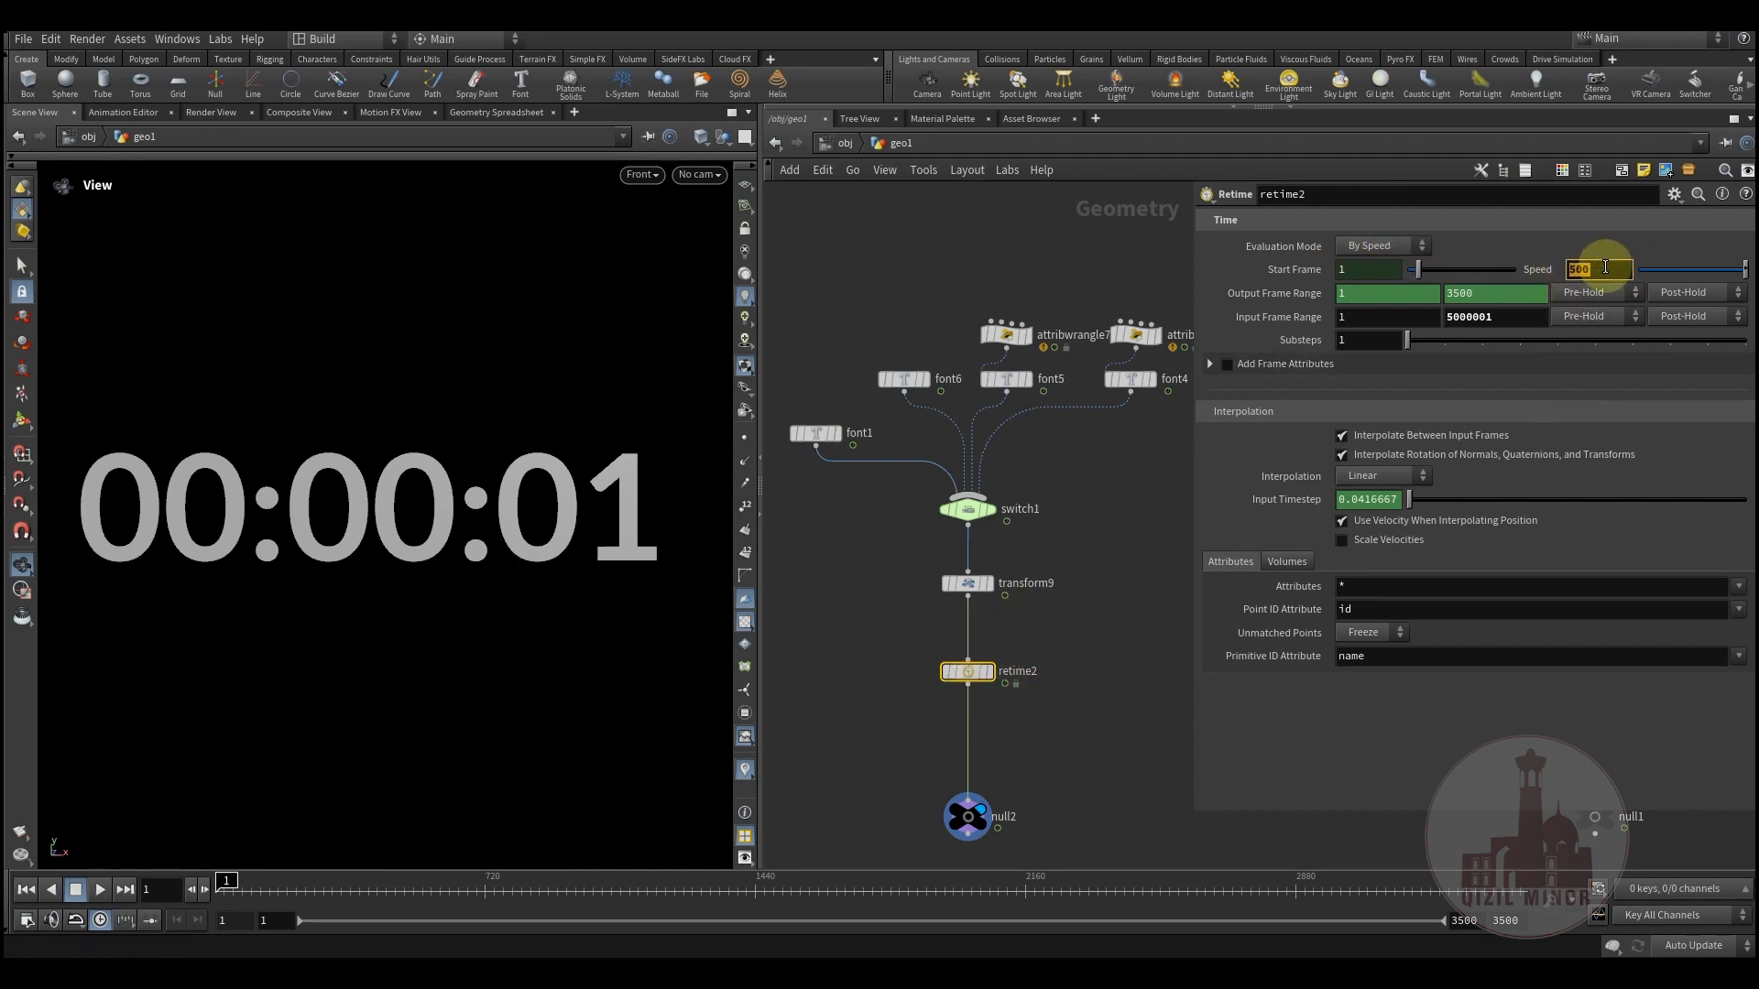
pyautogui.moveTo(1507, 317); pyautogui.dragTo(1424, 319)
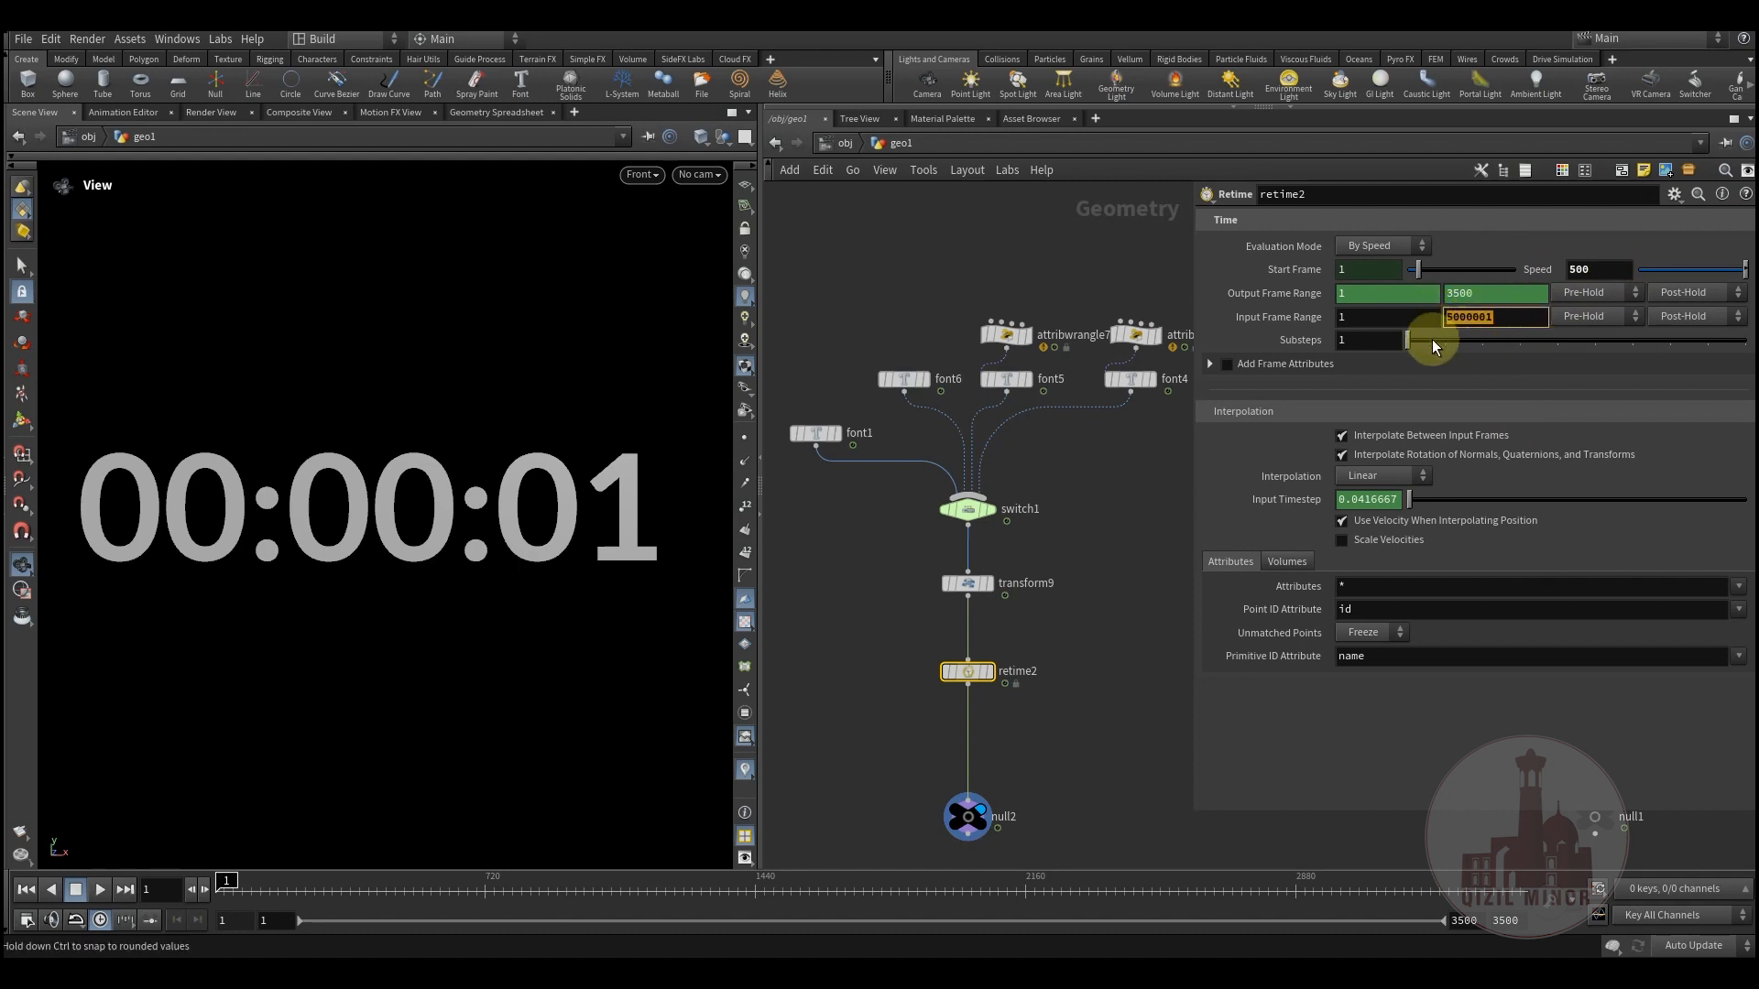
pyautogui.click(1503, 317)
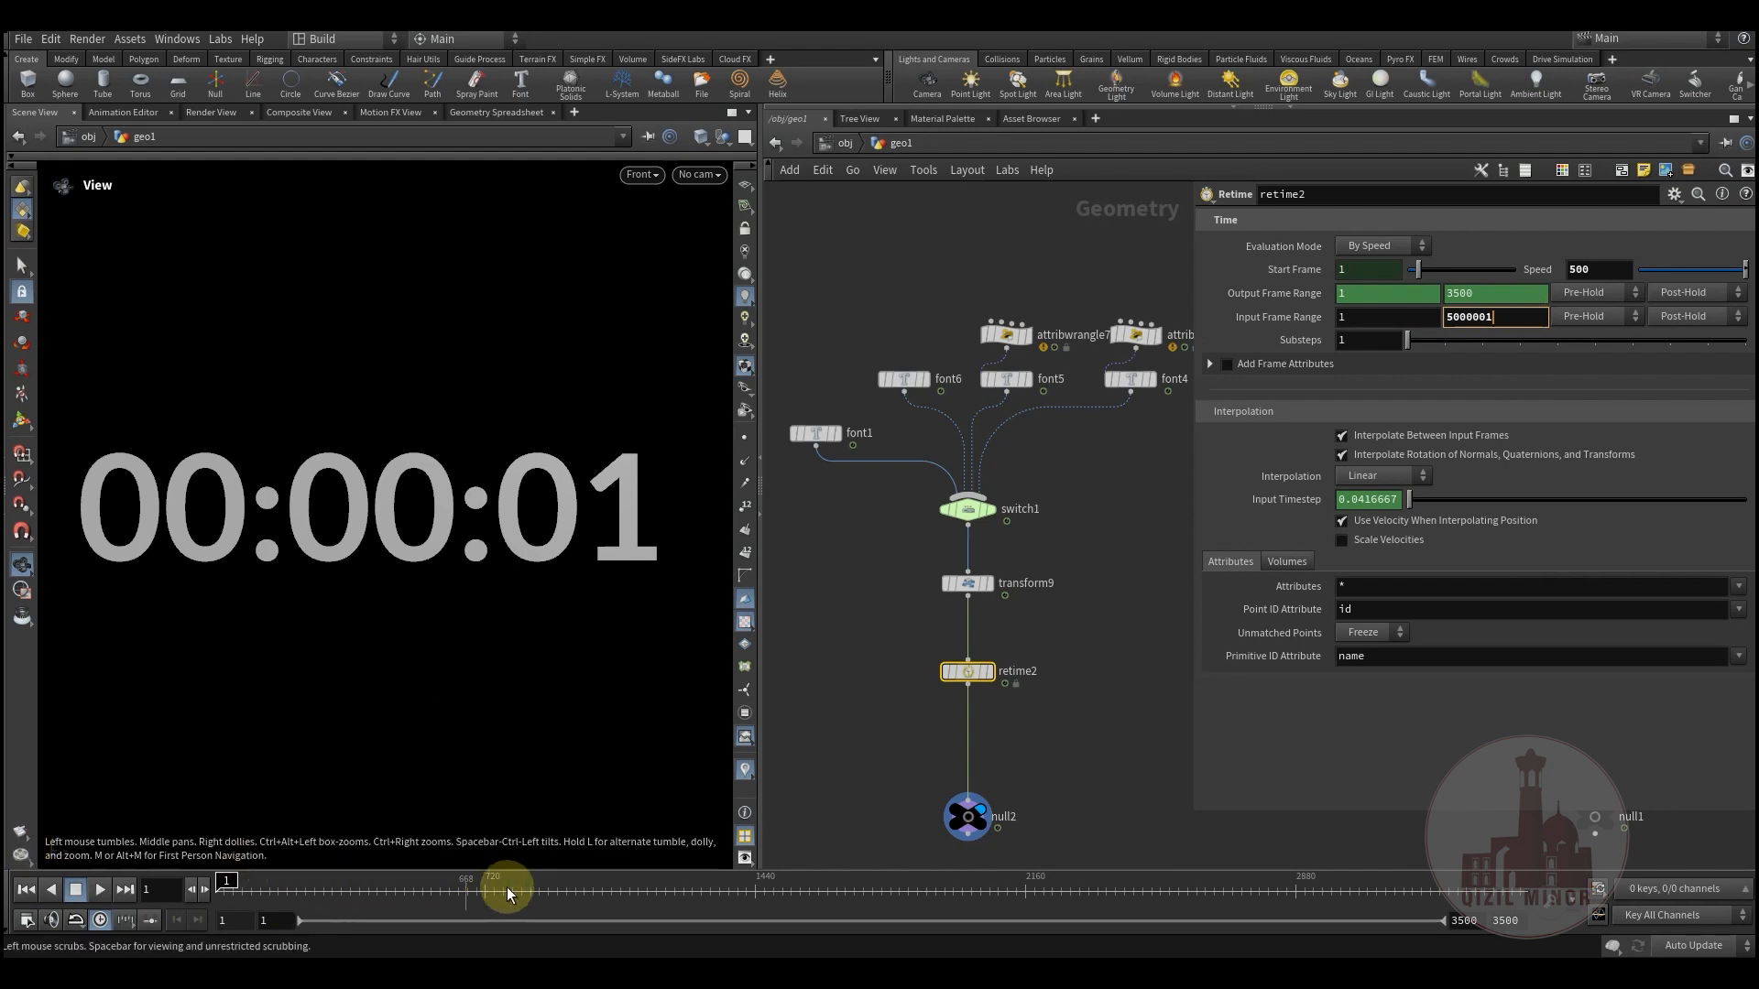
# - Play the retimed font1 timer from the start and return the timeline to frame 1
pyautogui.moveTo(232, 882); pyautogui.dragTo(184, 887)
pyautogui.click(100, 890)
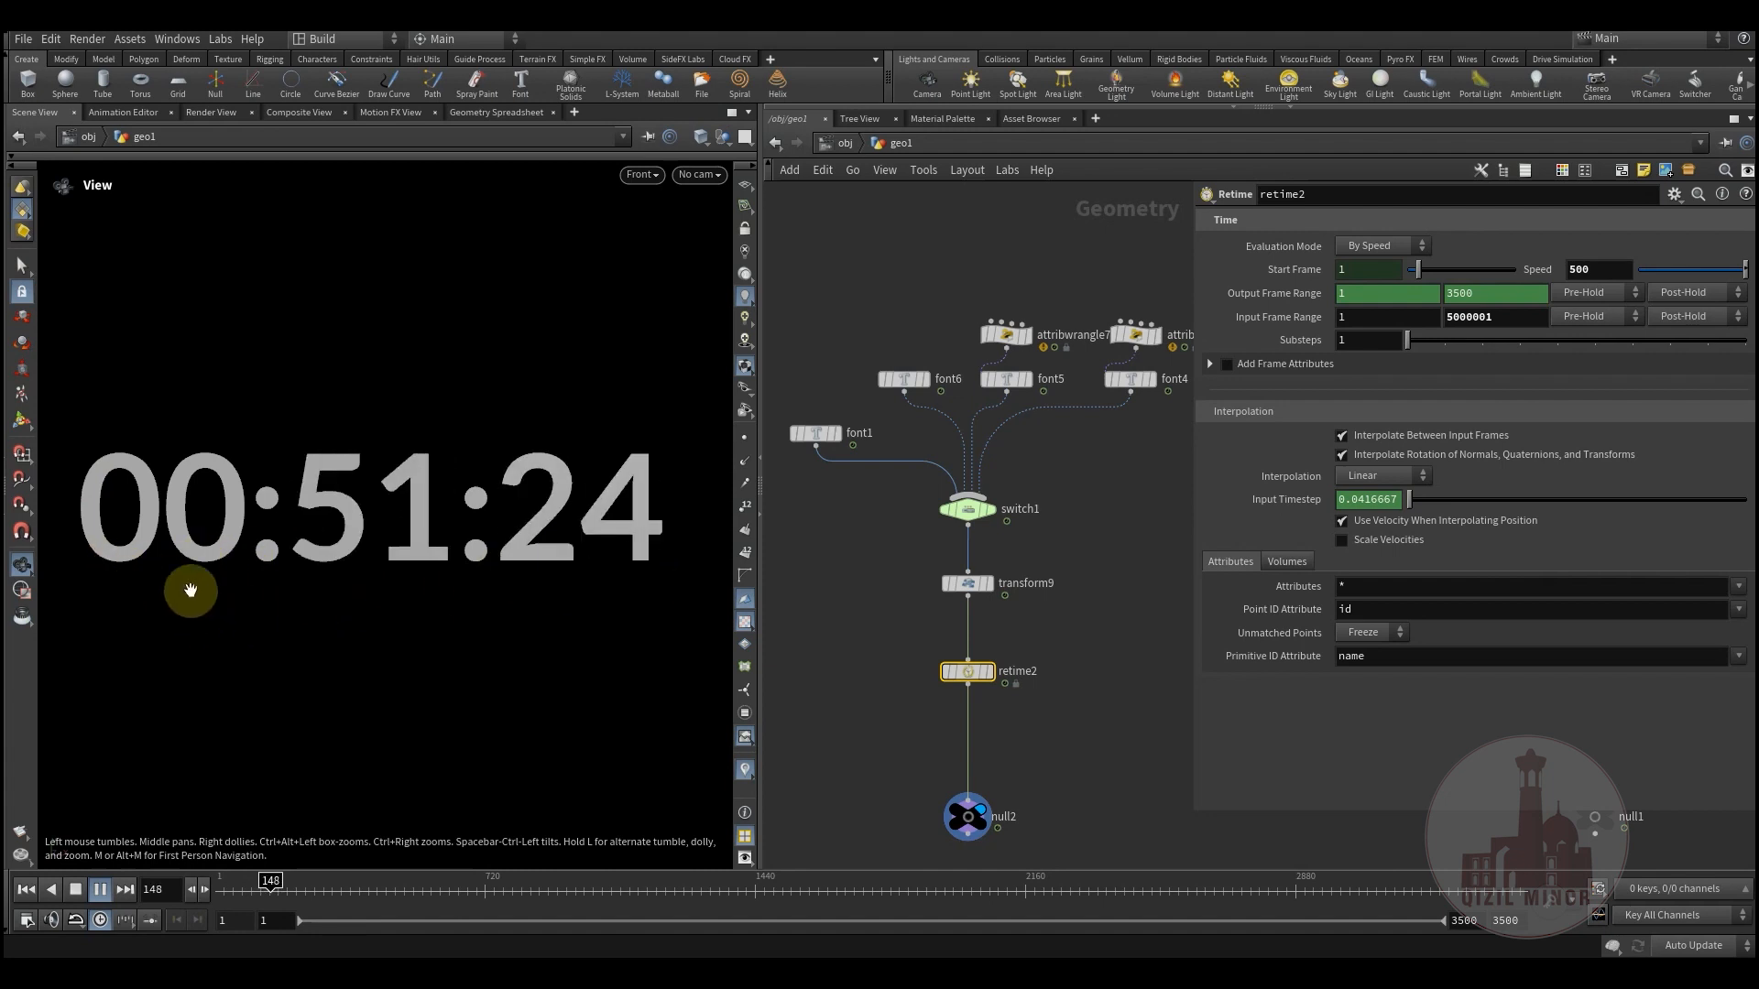
pyautogui.moveTo(283, 887); pyautogui.dragTo(219, 874)
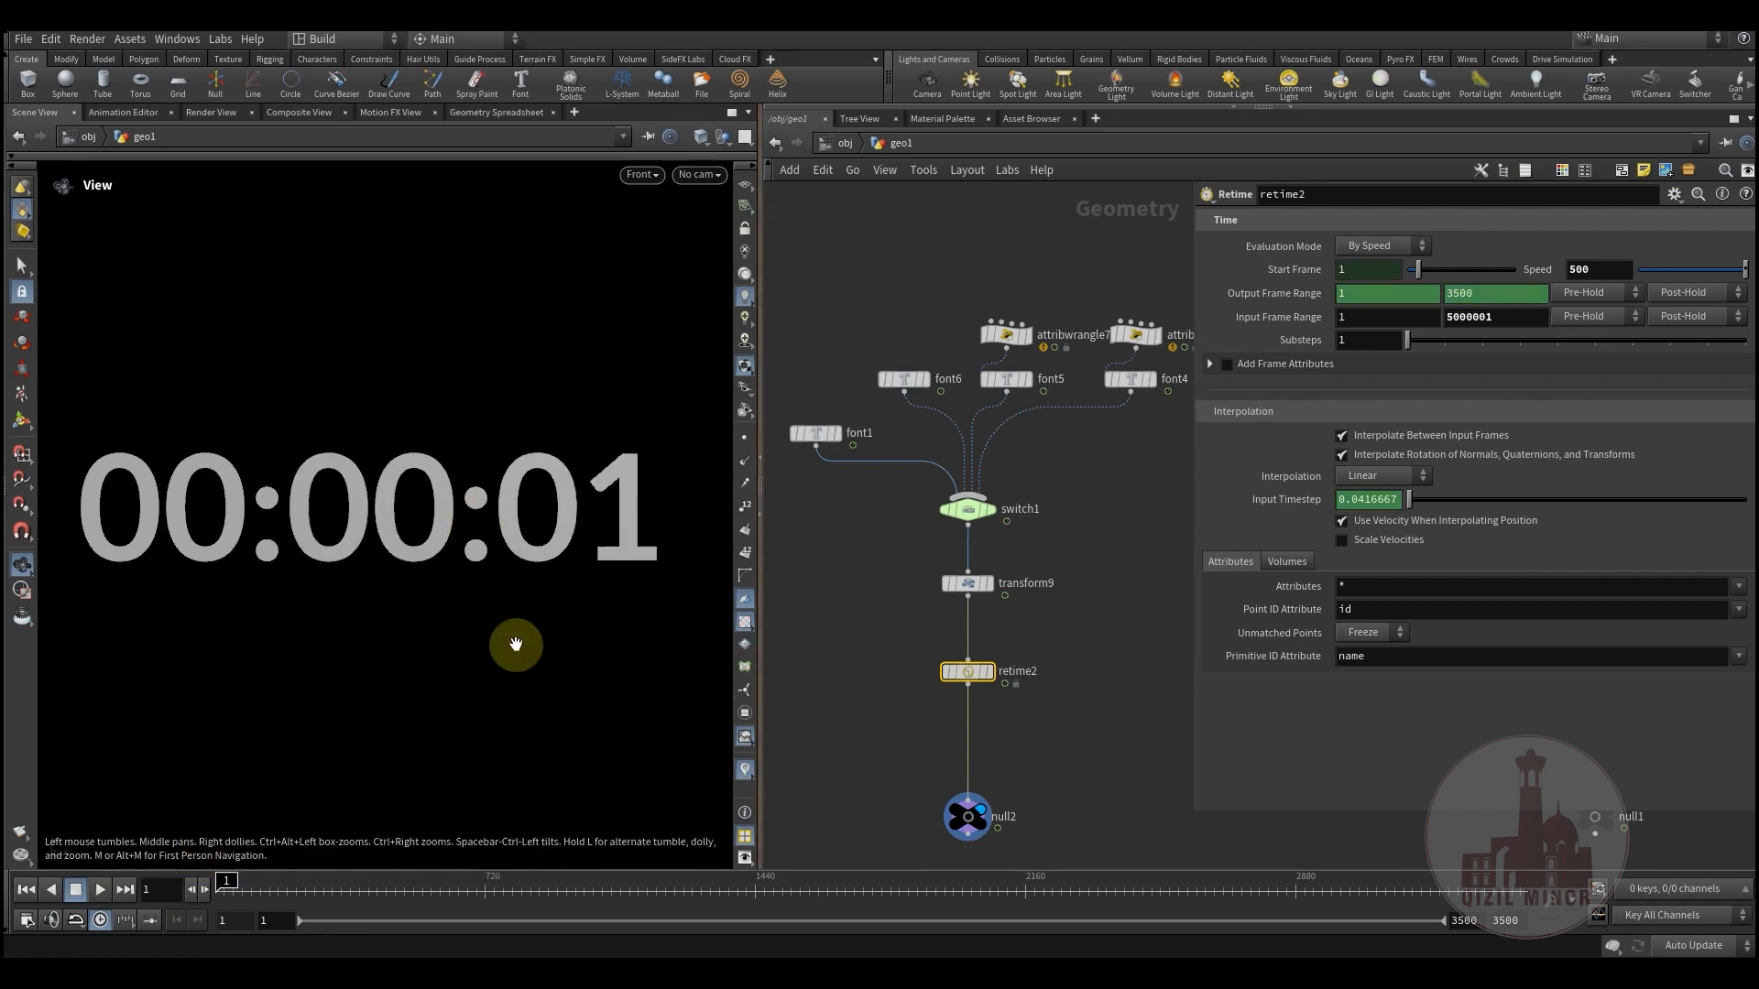
# - Display the analog clock at null1 and scrub the timeline to frame 1496 to check the moving hands
pyautogui.moveTo(908, 651); pyautogui.dragTo(859, 590, button='middle')
pyautogui.scroll(-3, 963, 648)
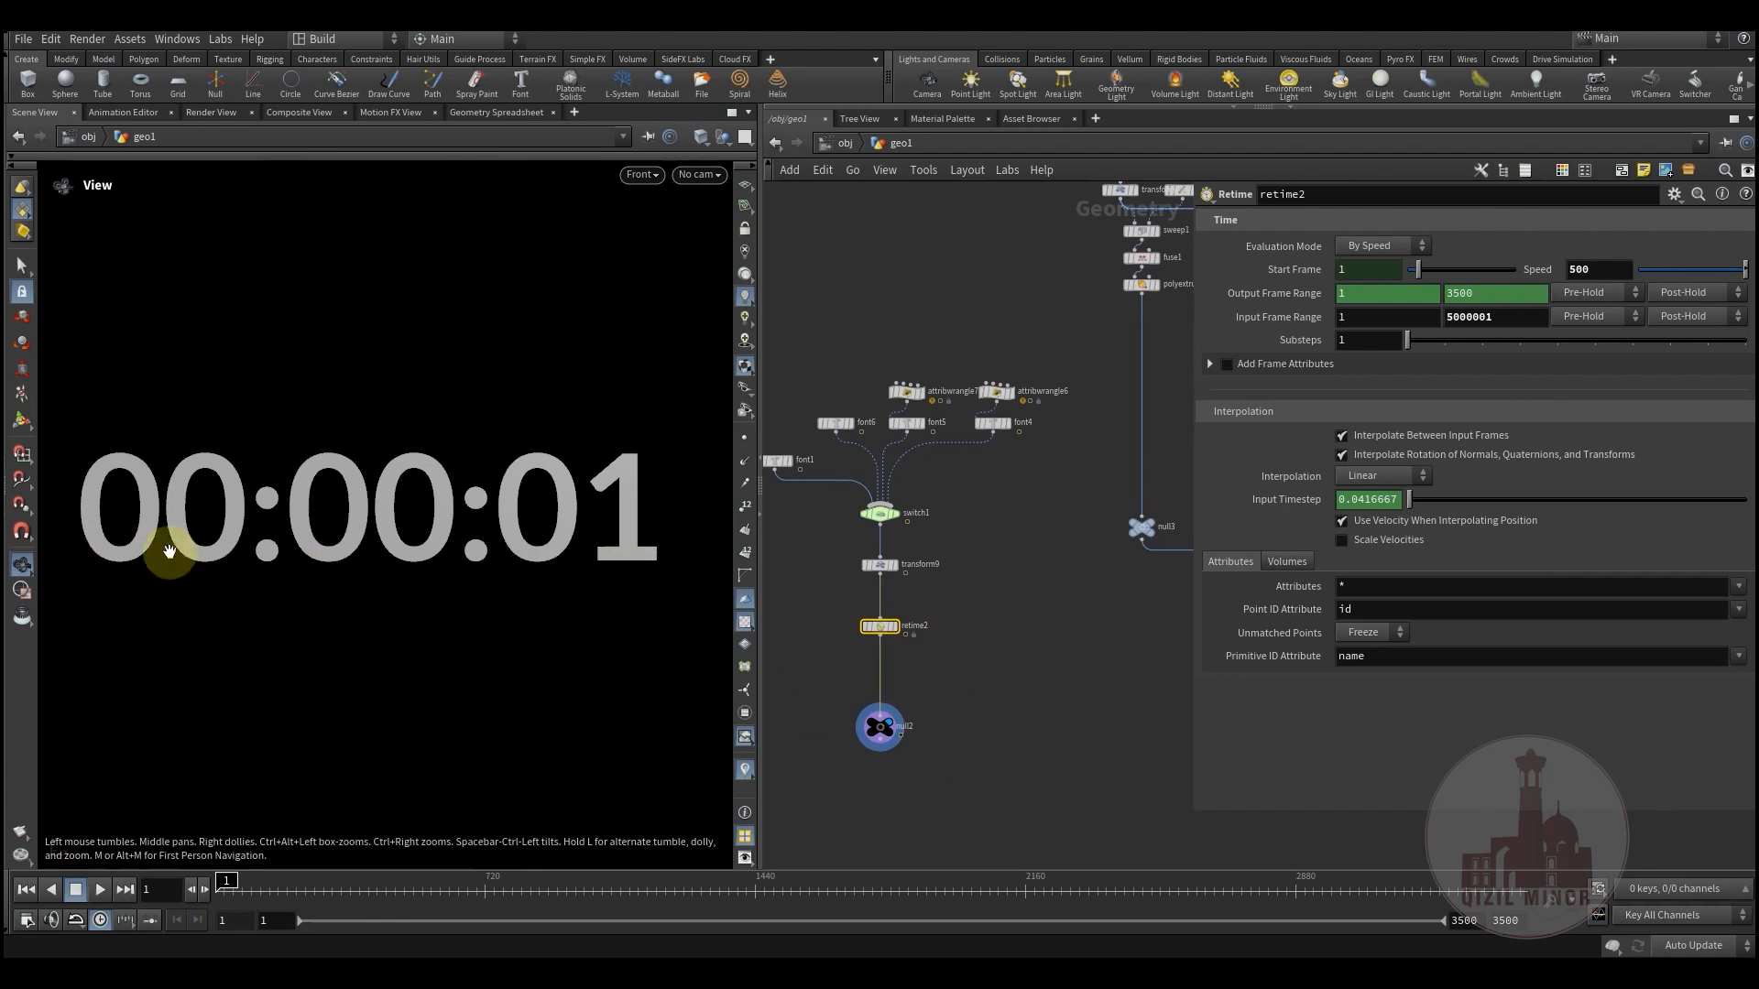
pyautogui.moveTo(1097, 653); pyautogui.dragTo(995, 676, button='middle')
pyautogui.moveTo(1134, 657); pyautogui.dragTo(973, 712, button='middle')
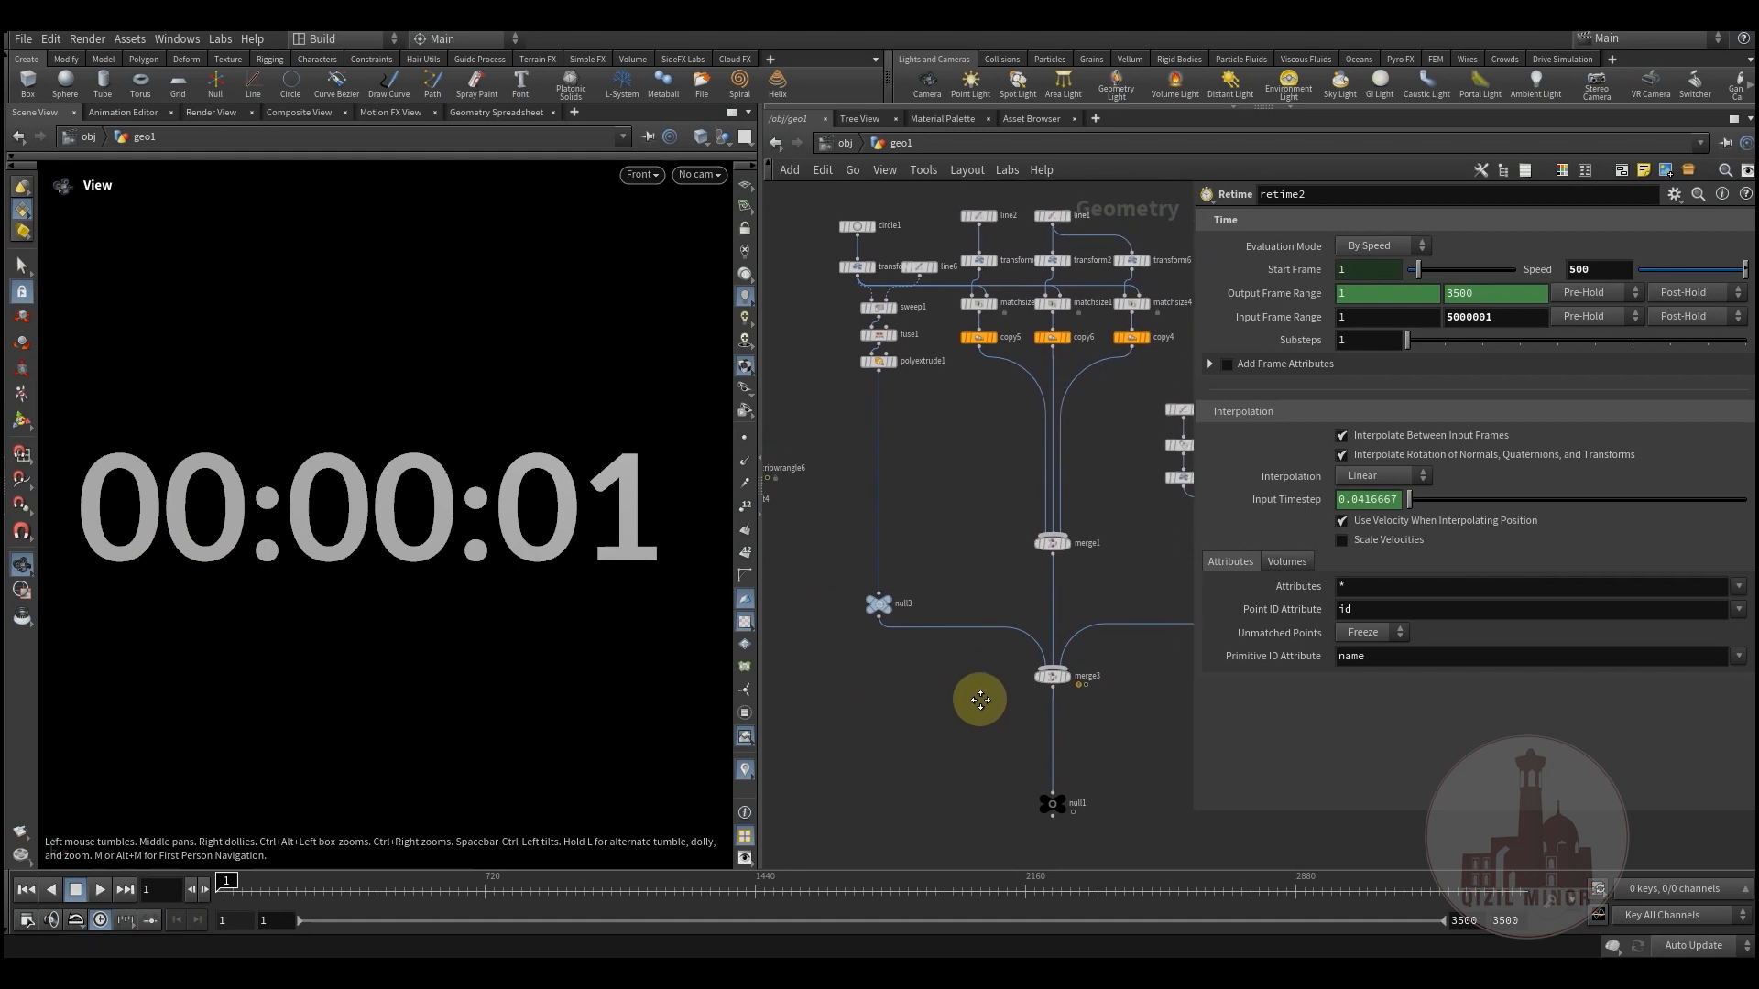
pyautogui.moveTo(1086, 842); pyautogui.dragTo(986, 706, button='middle')
pyautogui.click(974, 649)
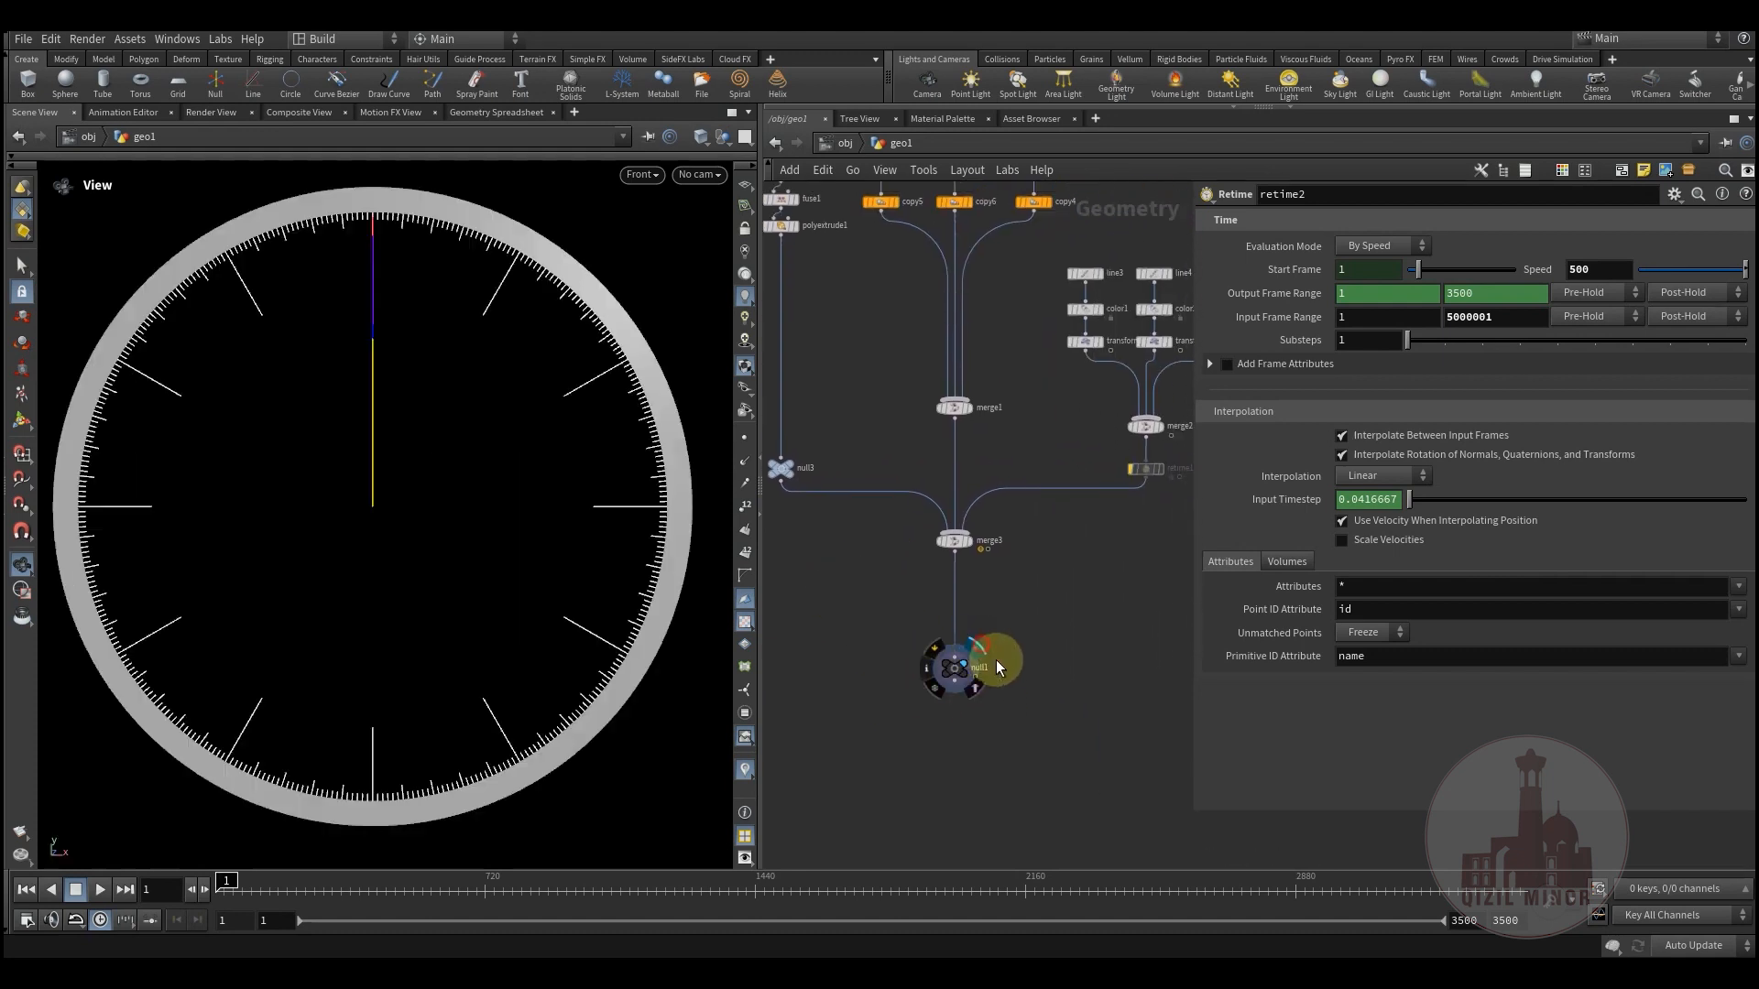
pyautogui.moveTo(1015, 605); pyautogui.dragTo(1057, 674, button='middle')
pyautogui.moveTo(235, 895); pyautogui.dragTo(786, 901)
# - Display null3 to view the clock's outer ring, followed by merge1 to view its tick marks
pyautogui.moveTo(876, 440); pyautogui.dragTo(868, 736, button='middle')
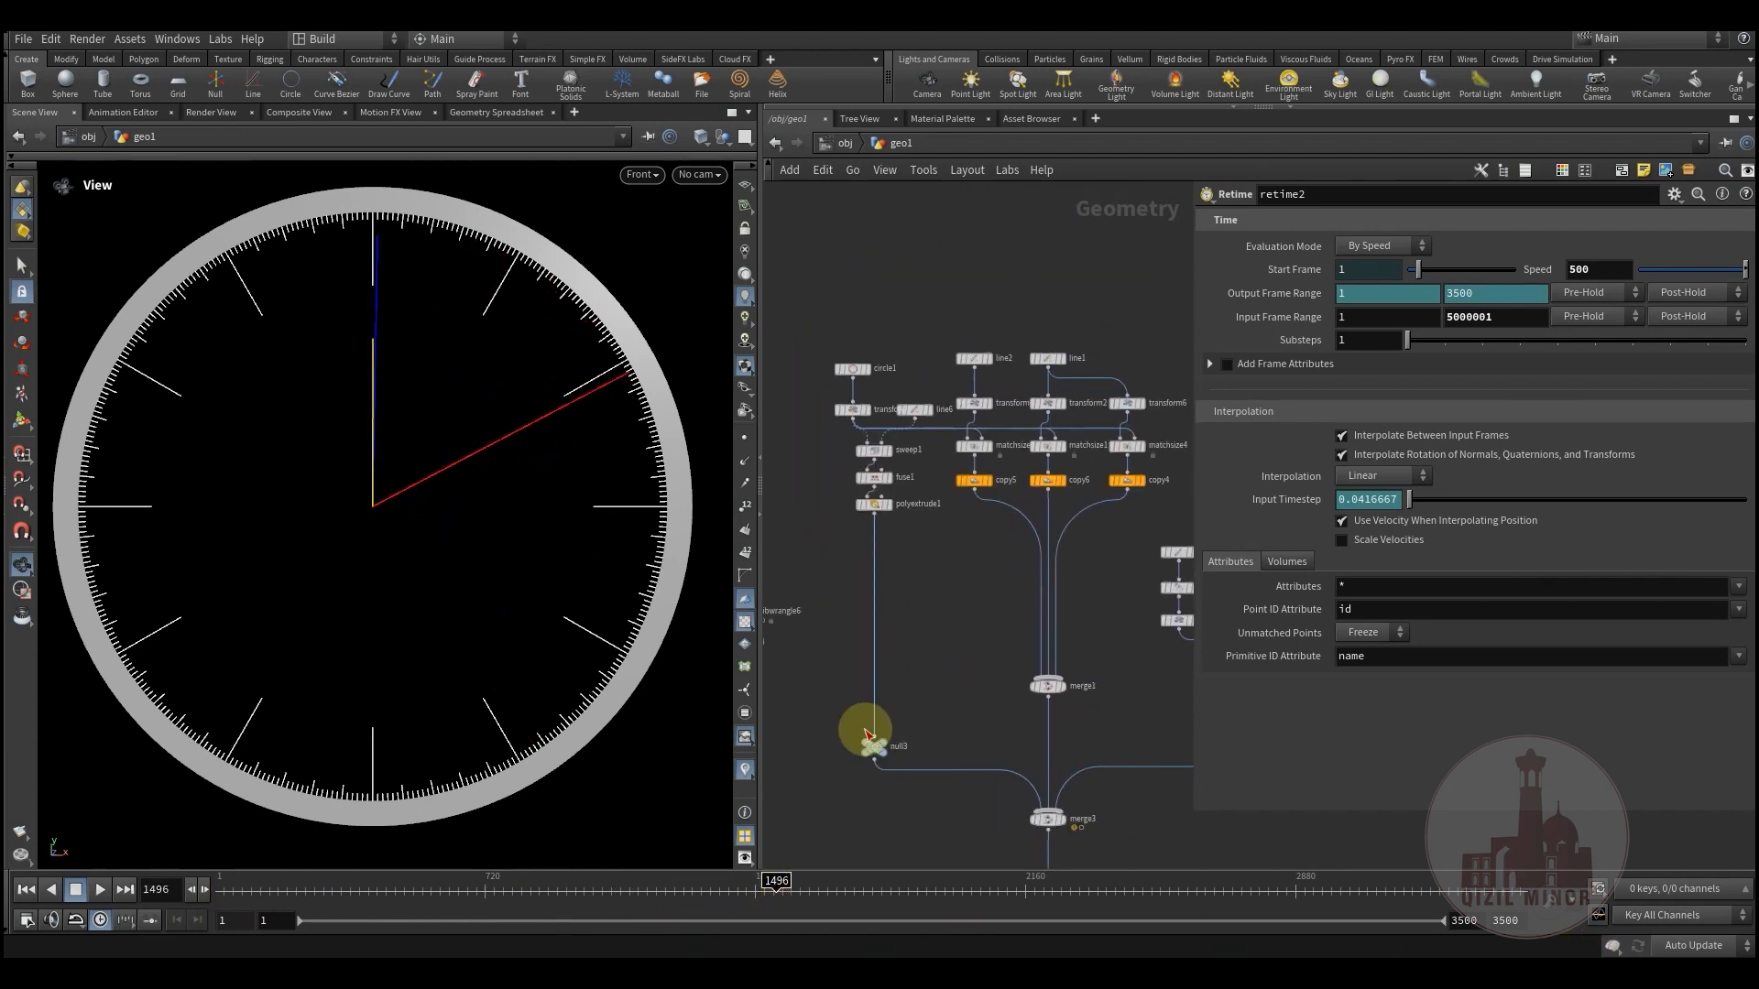
pyautogui.click(893, 743)
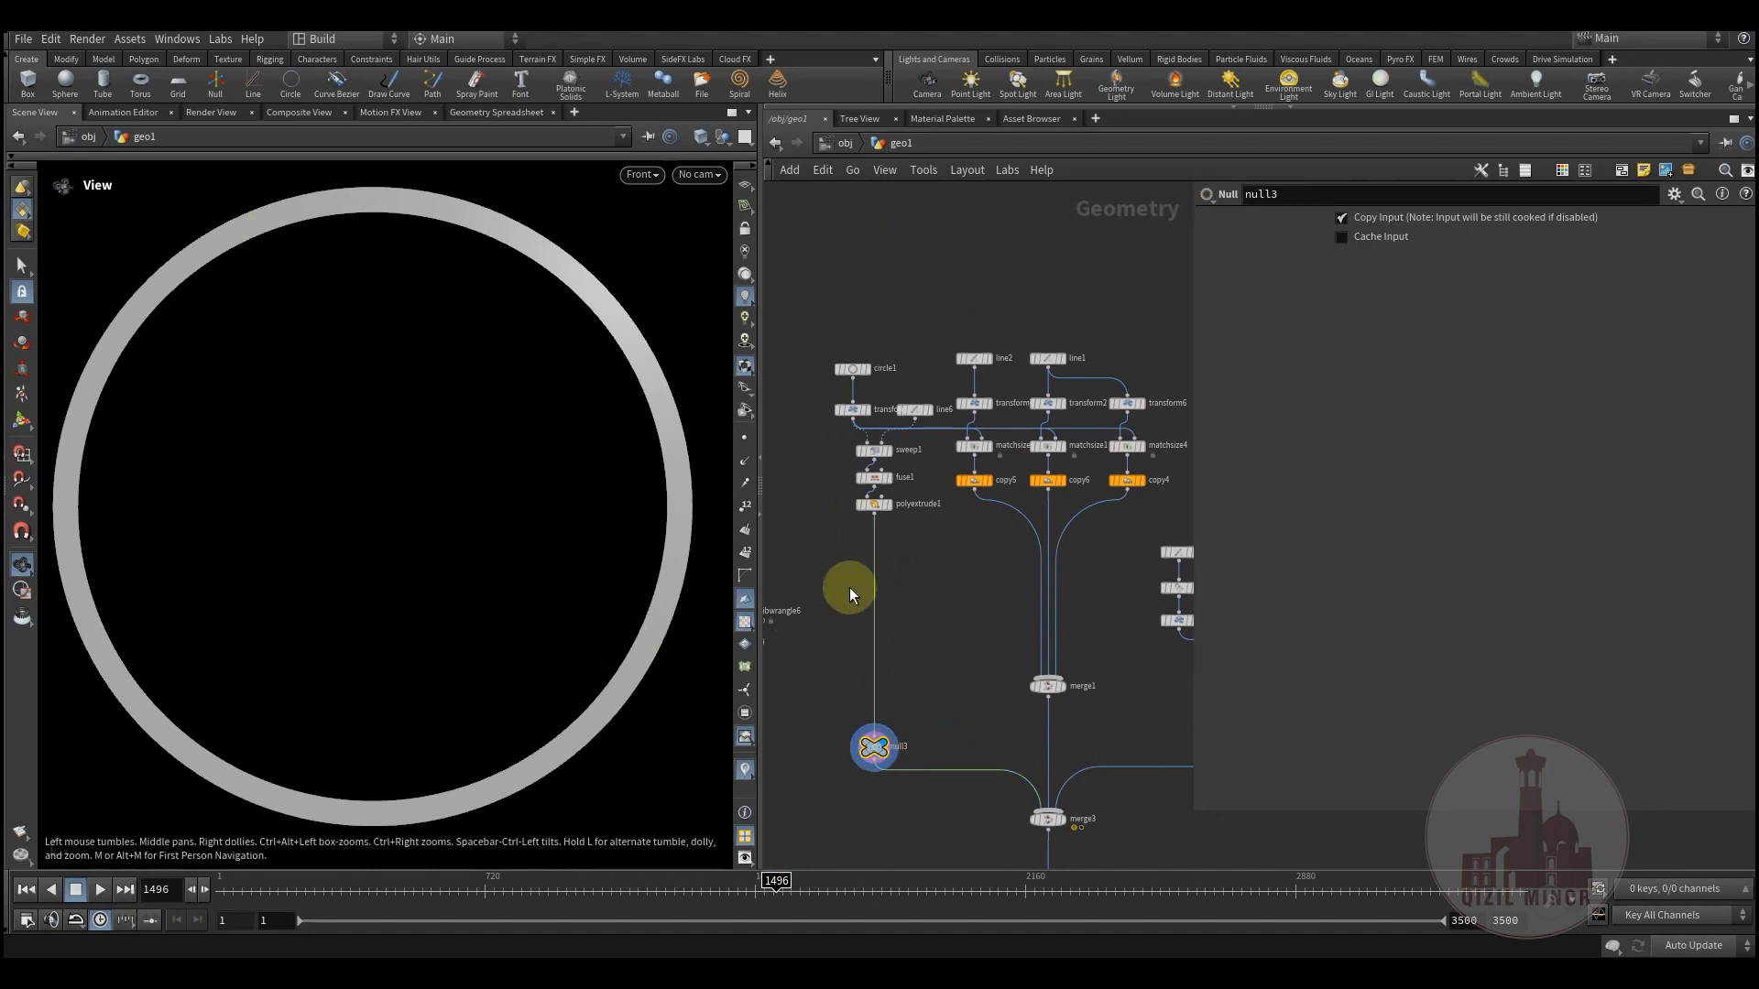
pyautogui.moveTo(984, 541); pyautogui.dragTo(897, 629, button='middle')
pyautogui.scroll(1, 899, 636)
pyautogui.click(1011, 784)
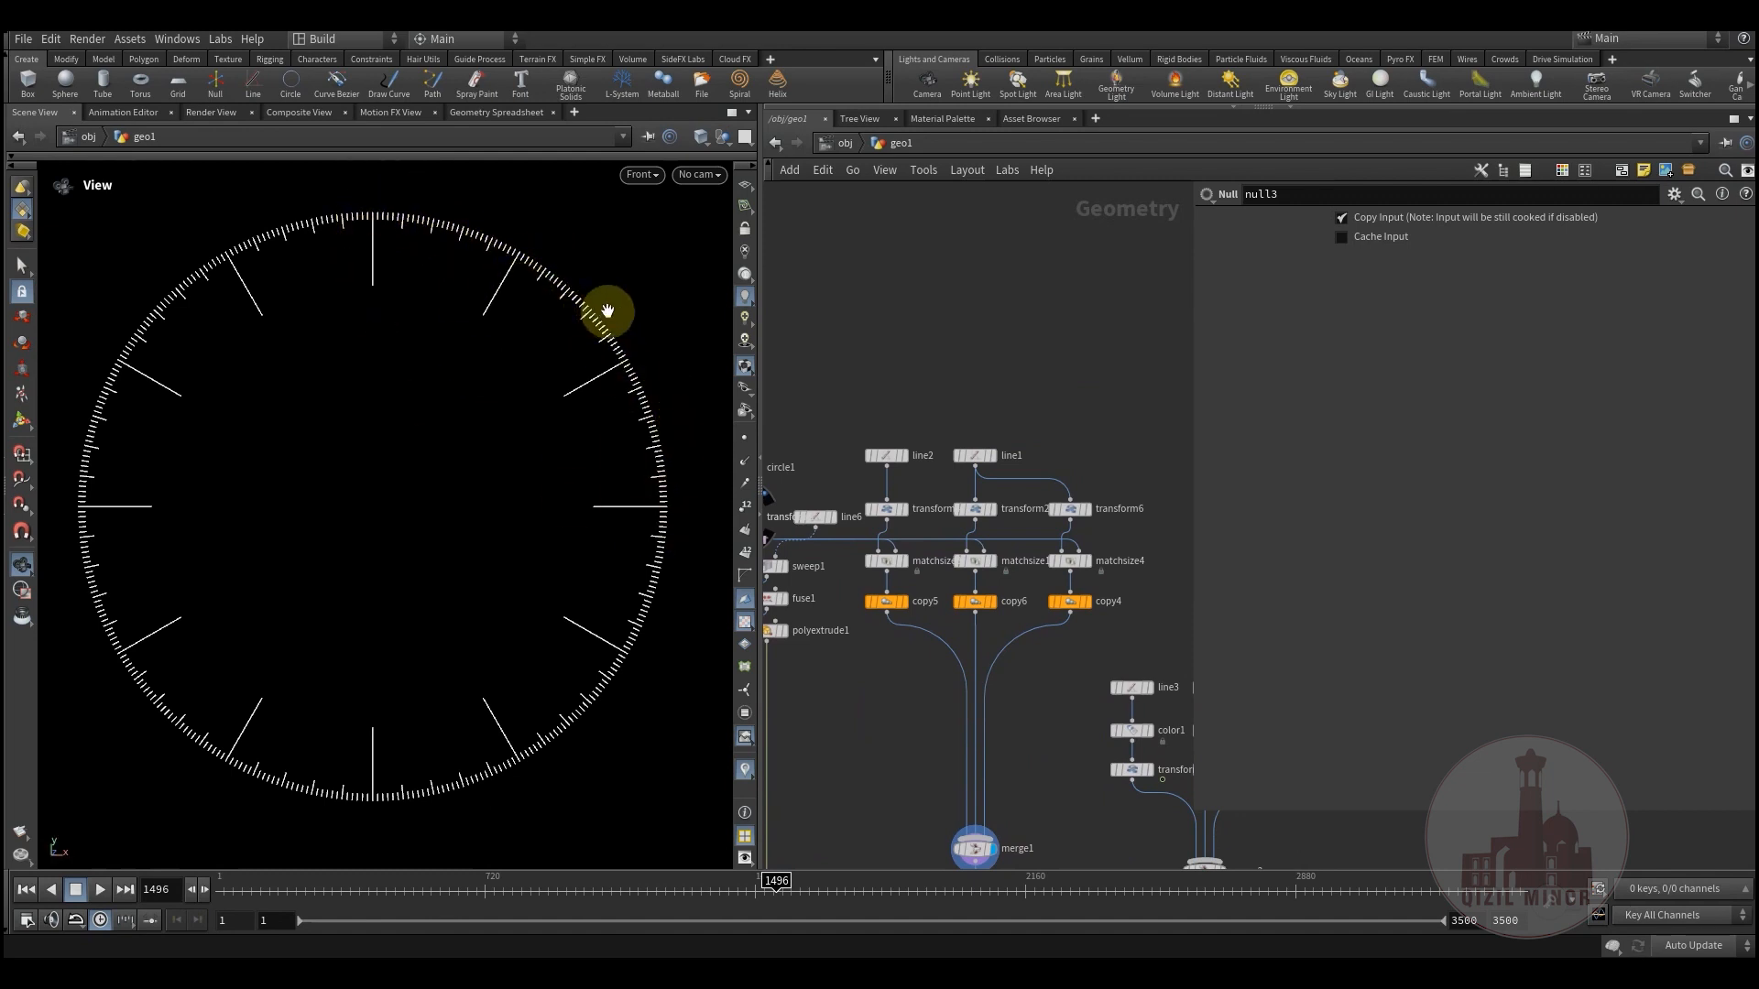
# - Inspect the line2 branch through transform4 and matchsize3 to copy5, examining the scale, Justify Y, Total Number and Rotate settings
pyautogui.scroll(3, 889, 682)
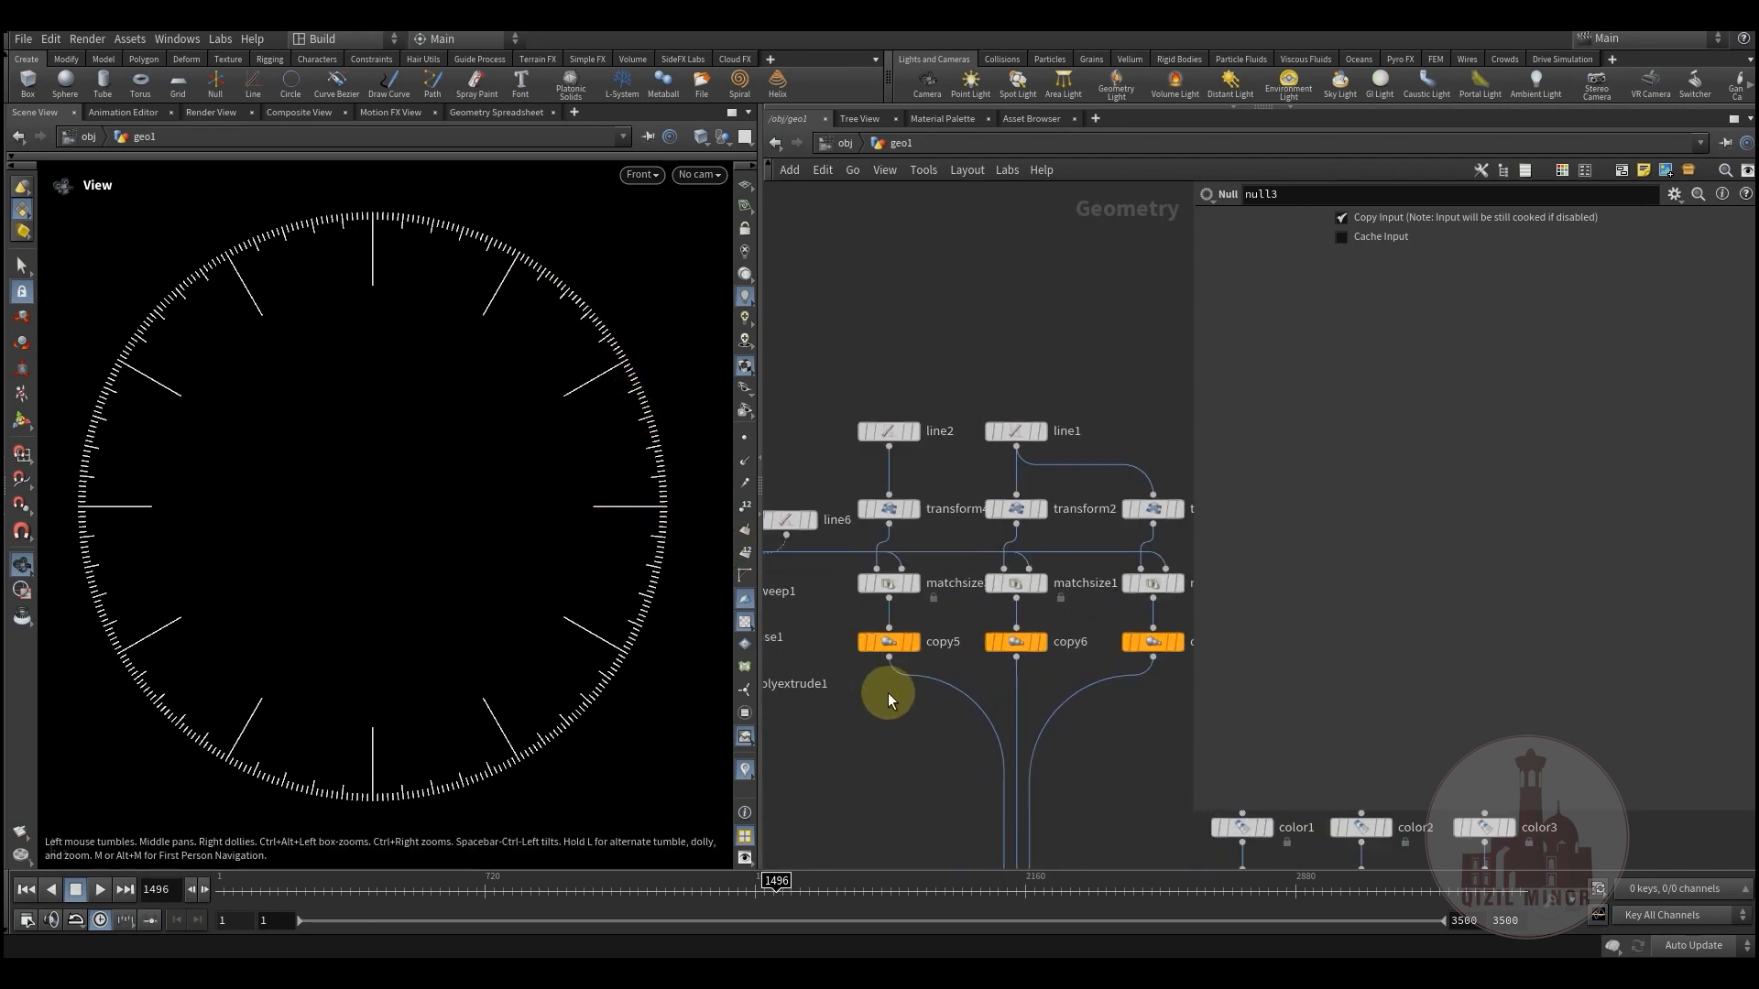
pyautogui.click(889, 429)
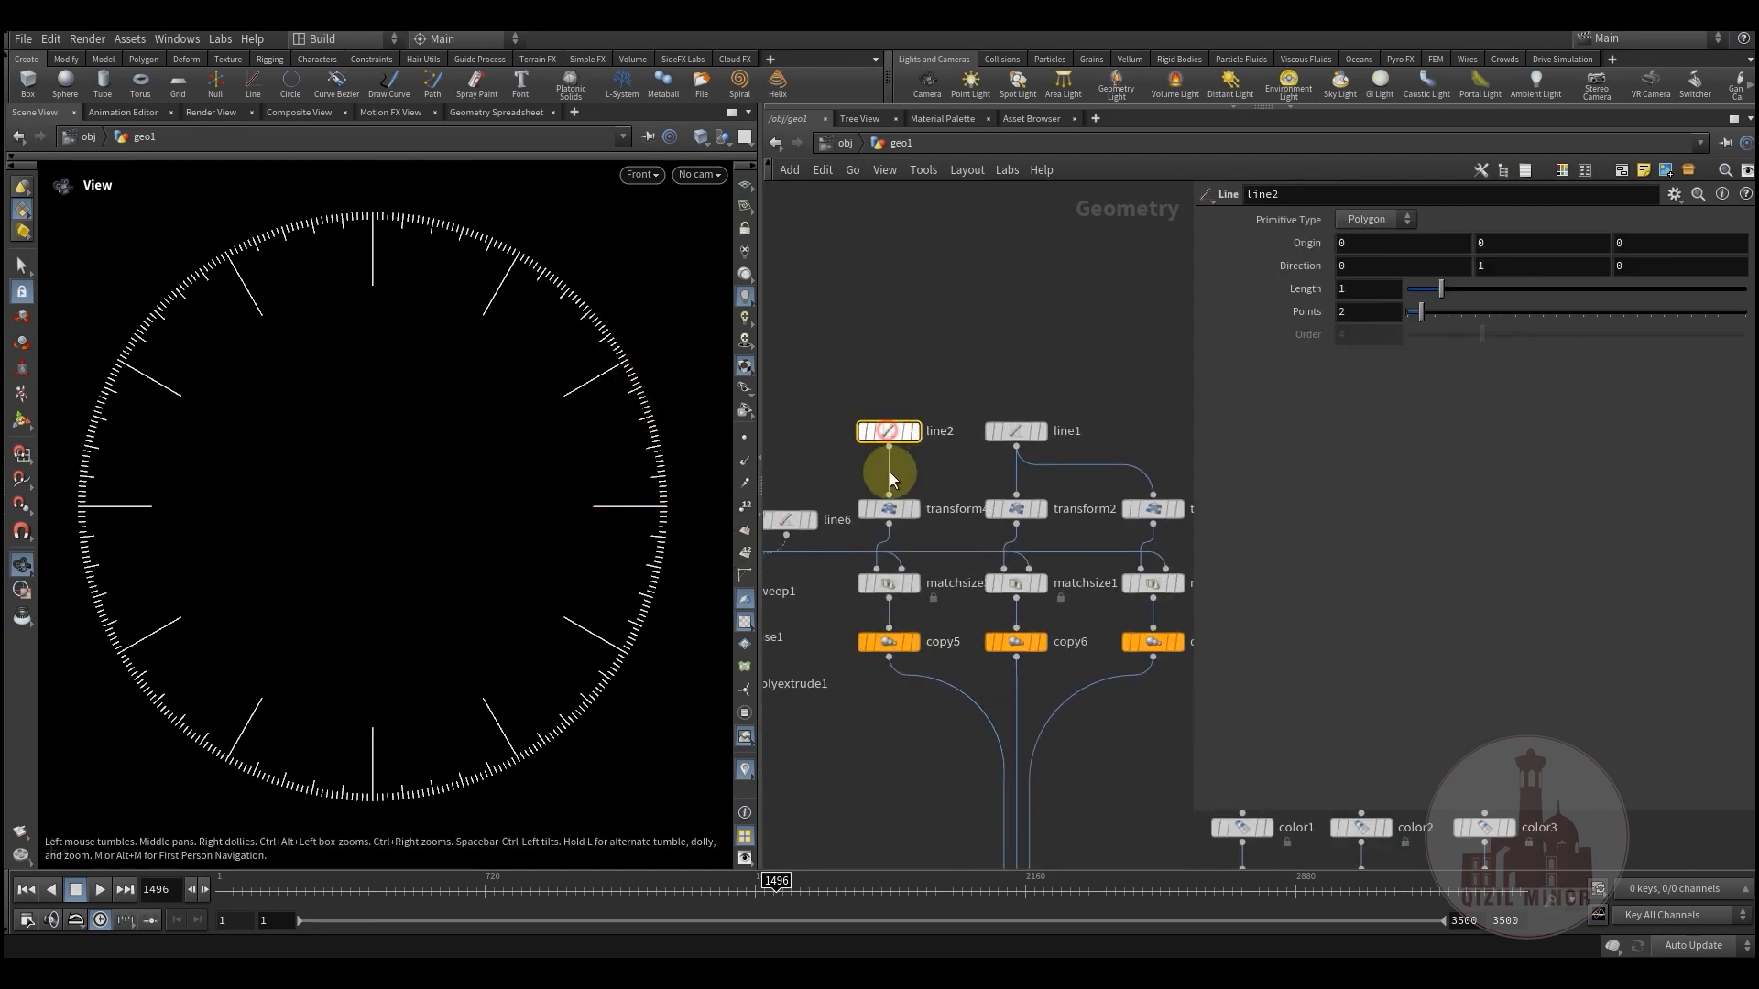
pyautogui.click(894, 511)
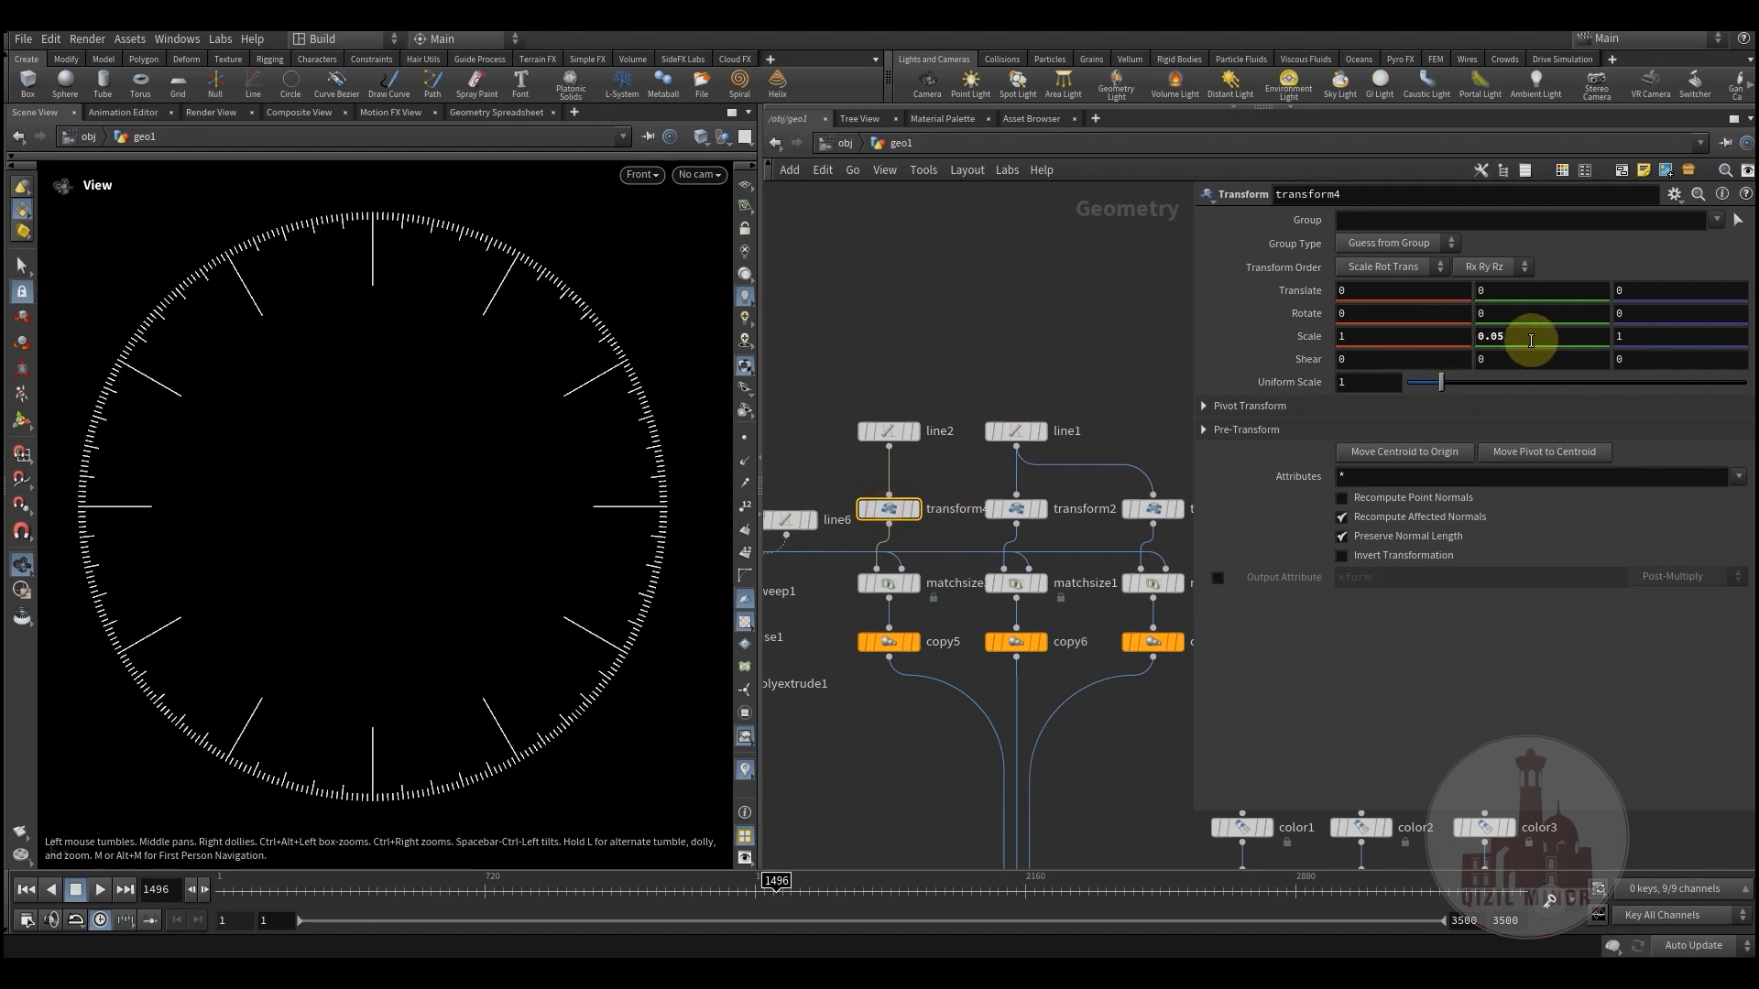
pyautogui.click(887, 581)
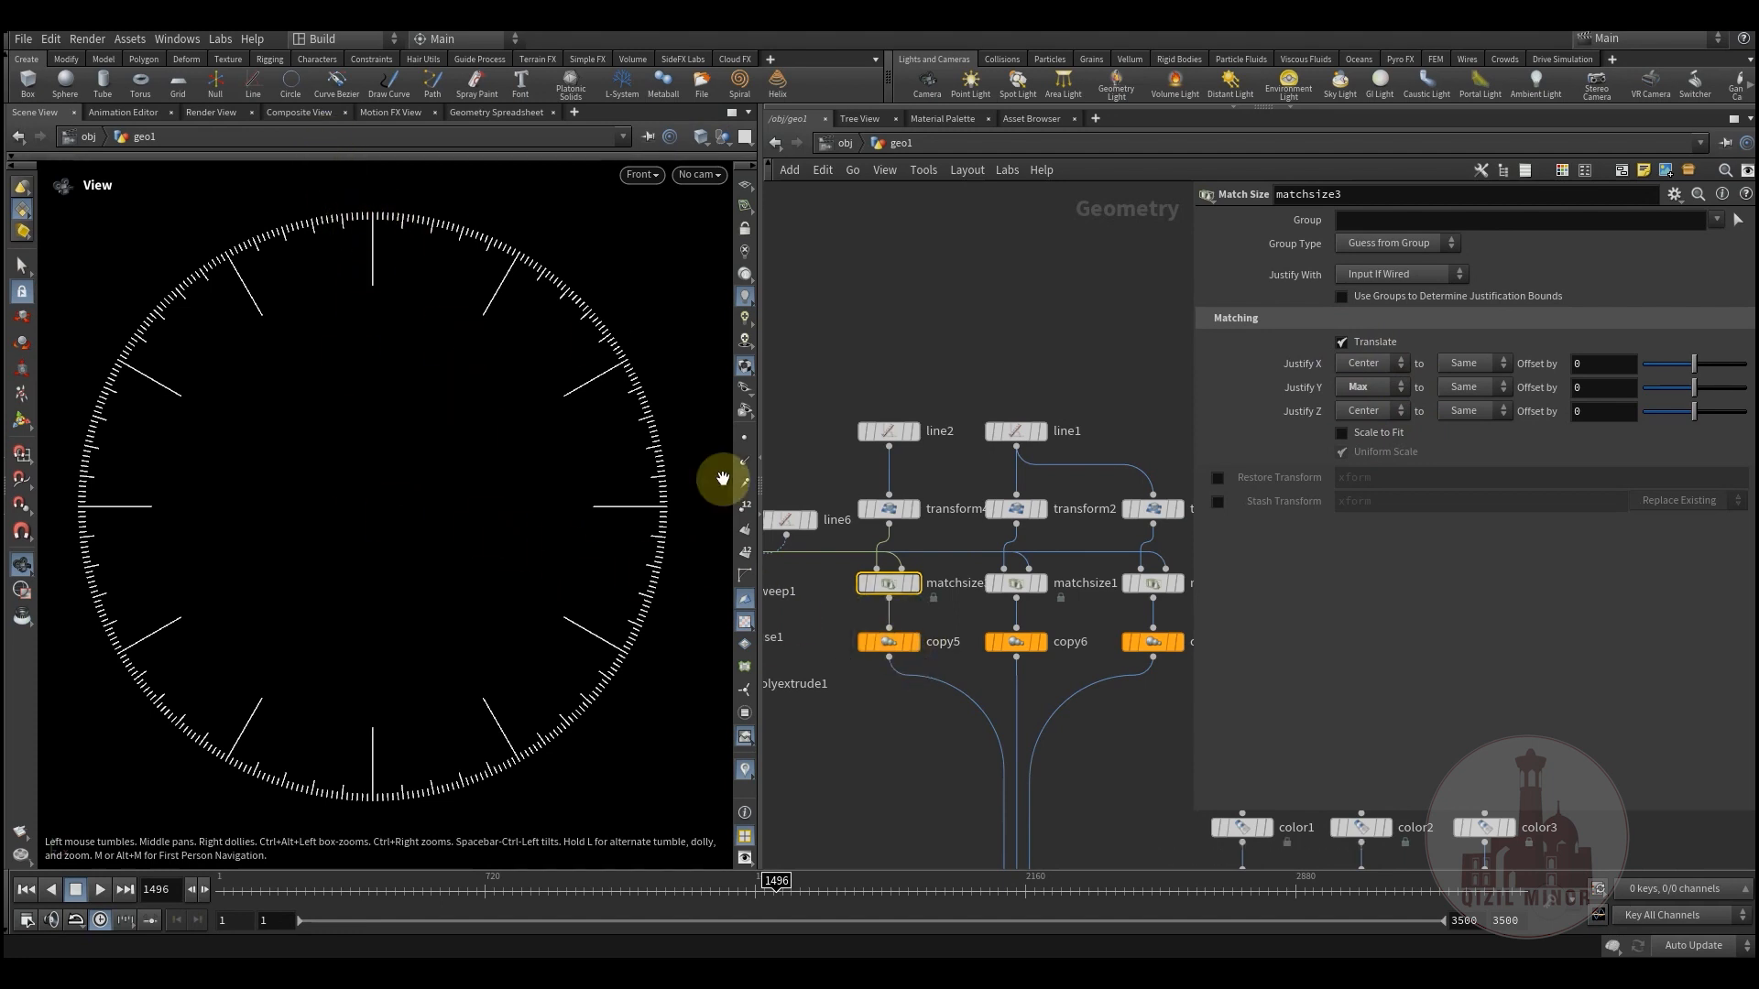
pyautogui.click(887, 641)
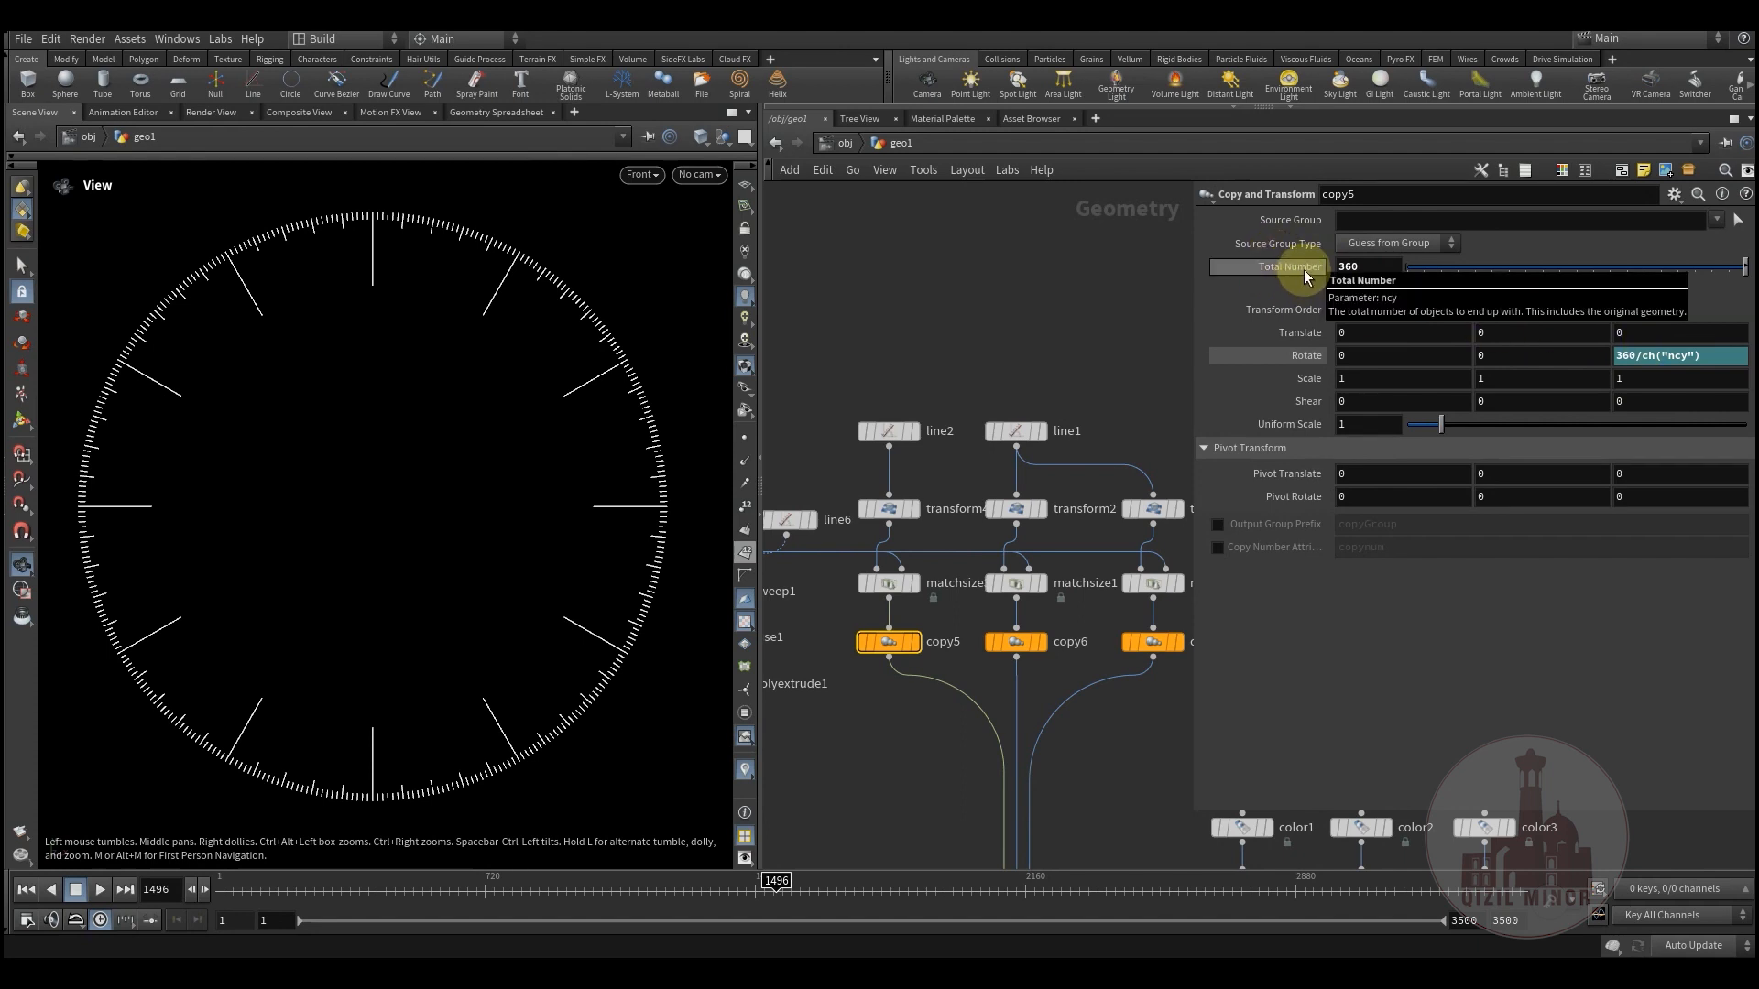
pyautogui.doubleClick(1378, 267)
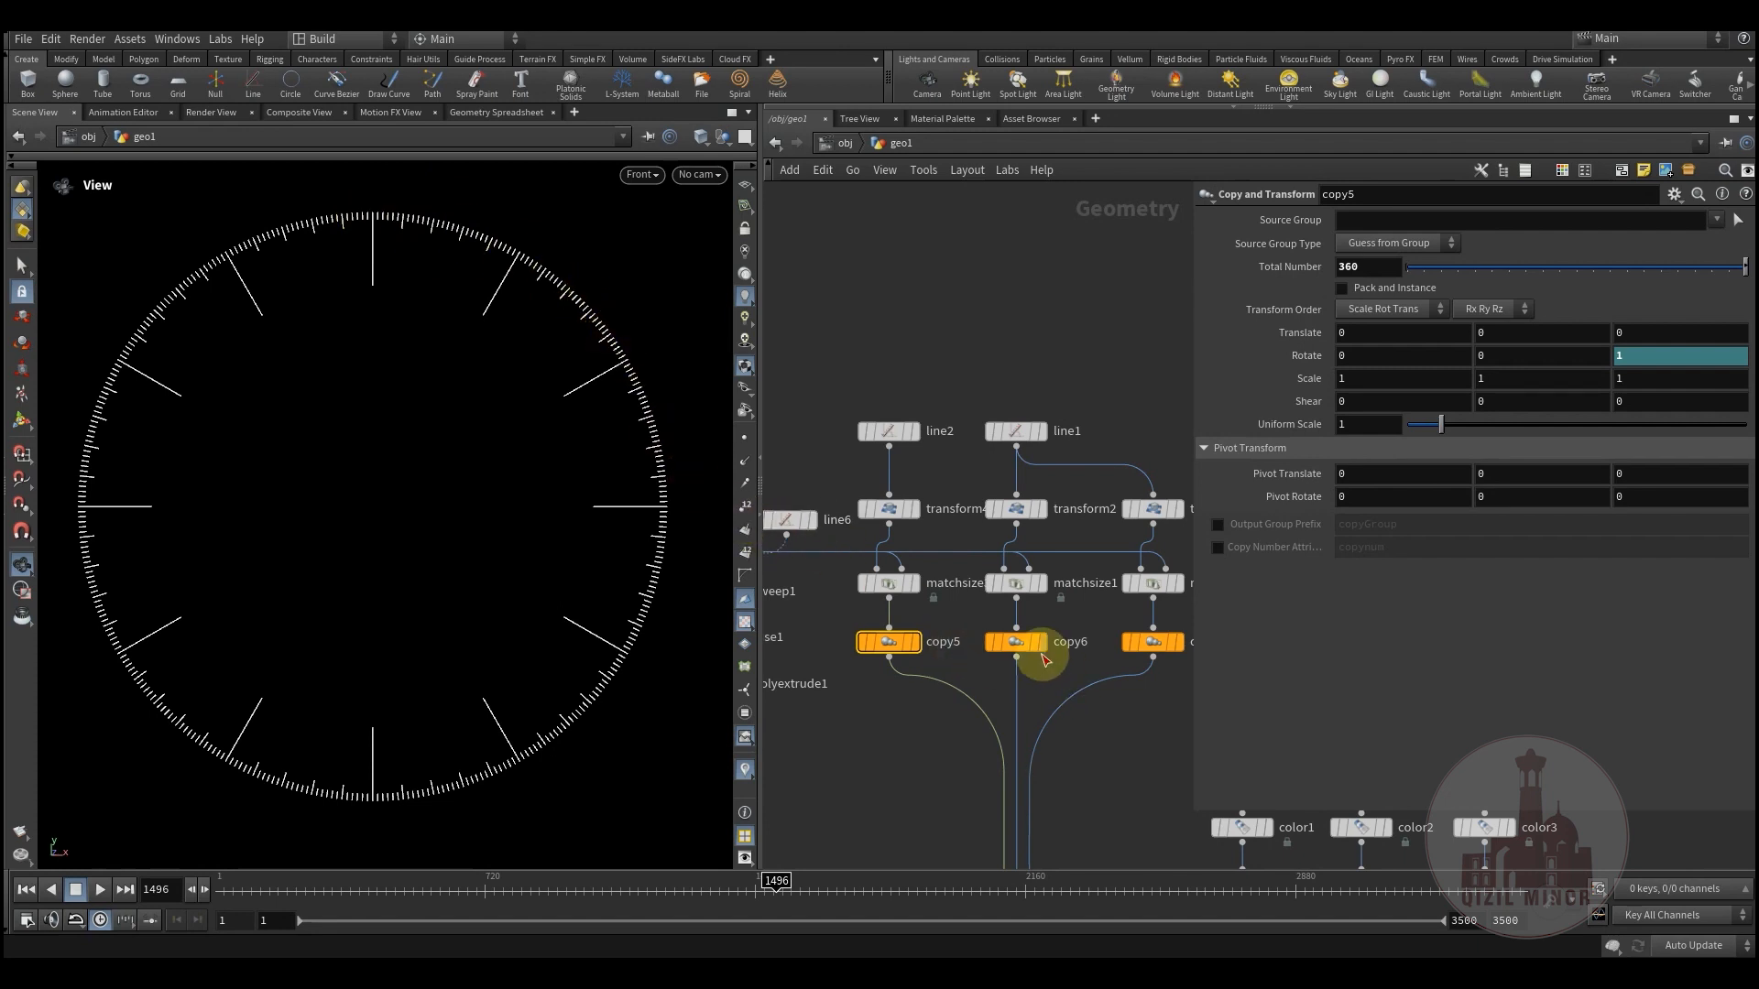
# - Display copy6 followed by copy4 to view their tick marks and inspect their Total Number and Rotate values
pyautogui.moveTo(1023, 657)
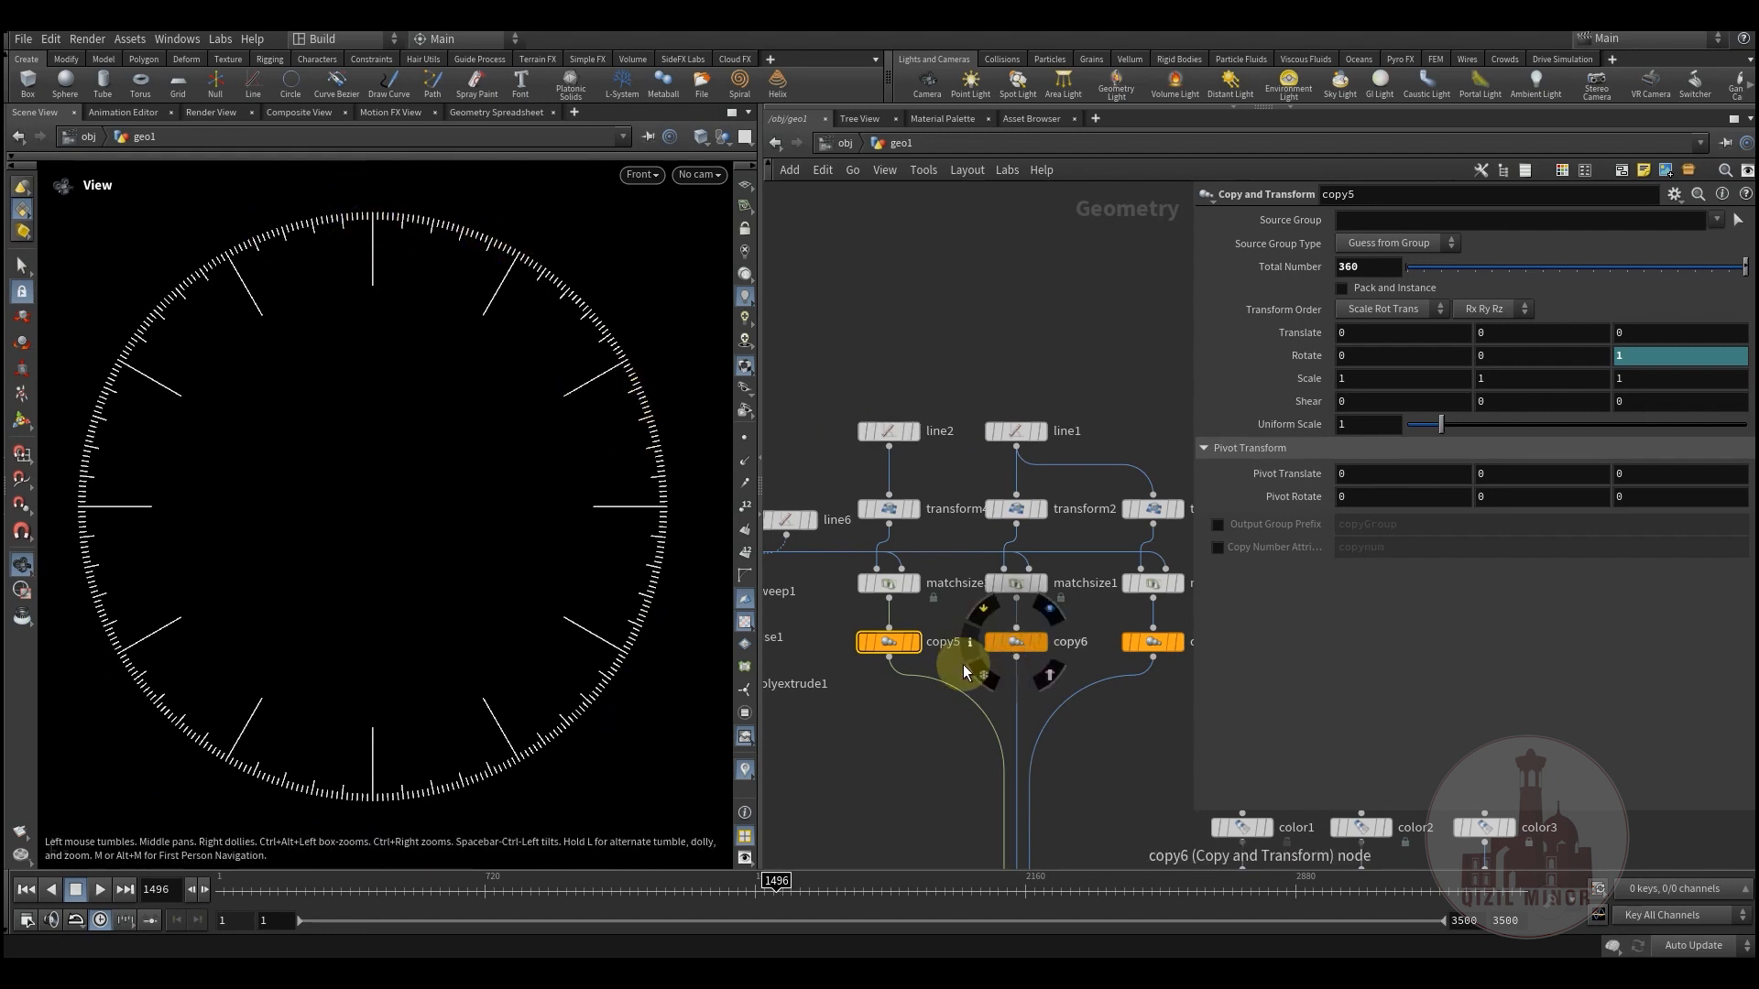
pyautogui.click(1013, 643)
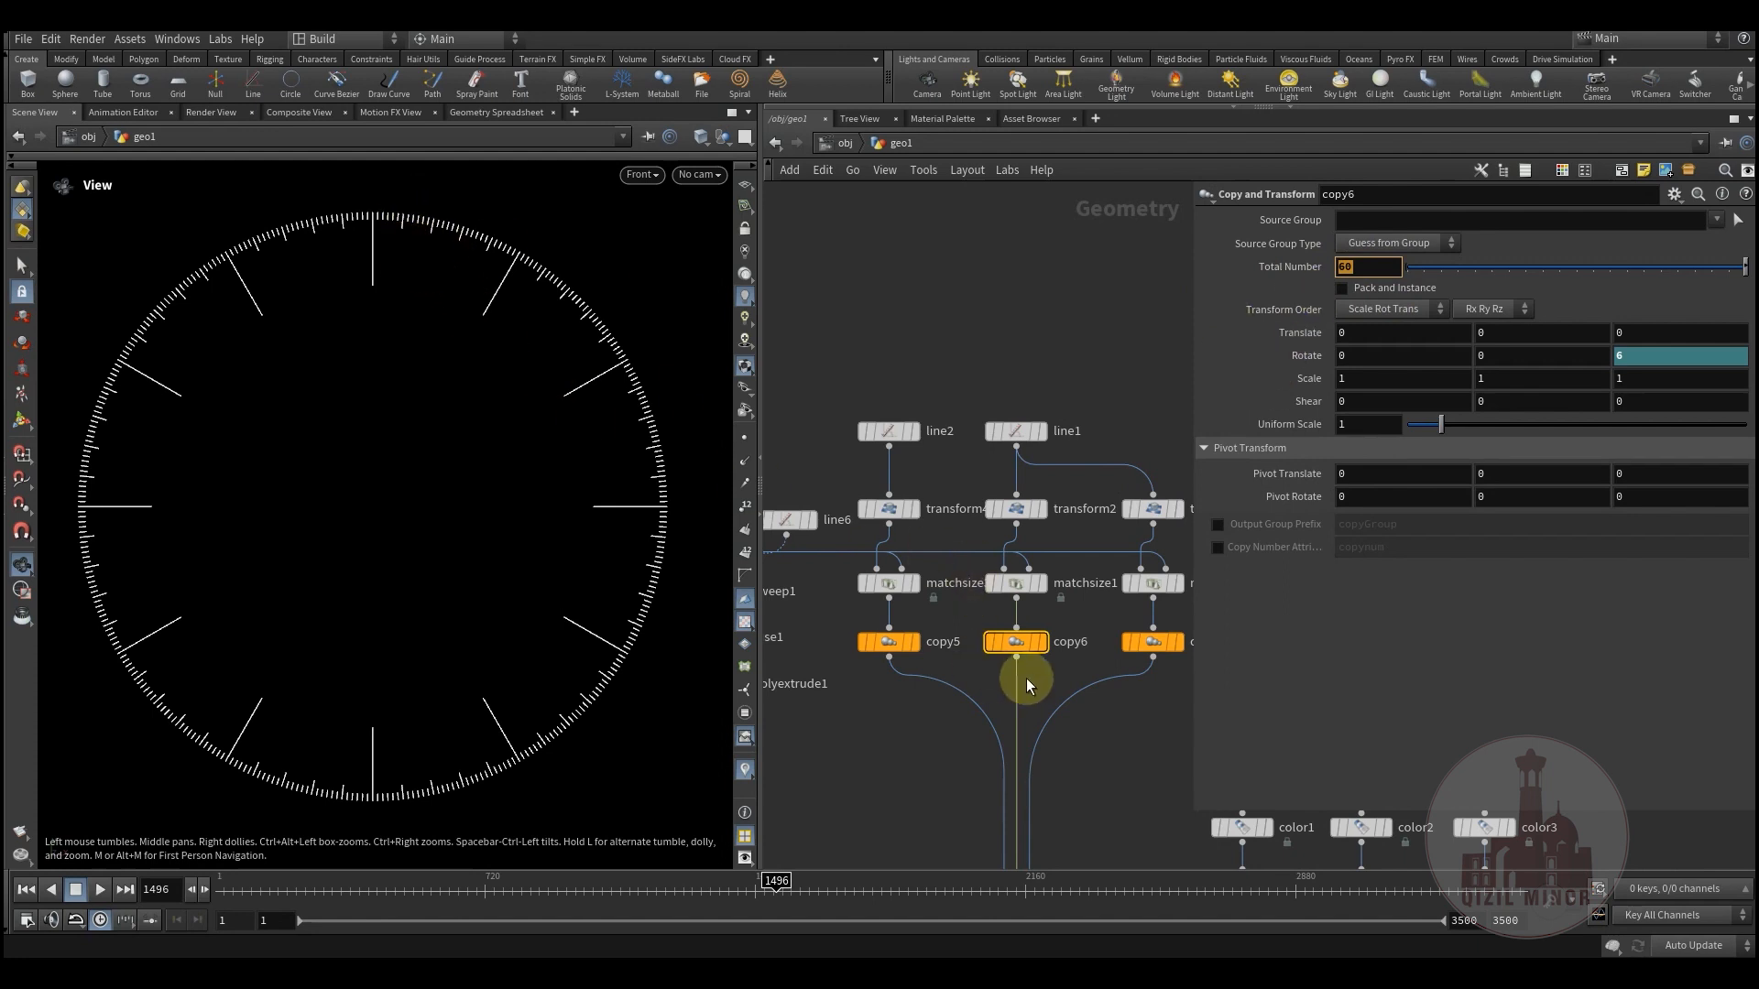
pyautogui.click(1057, 629)
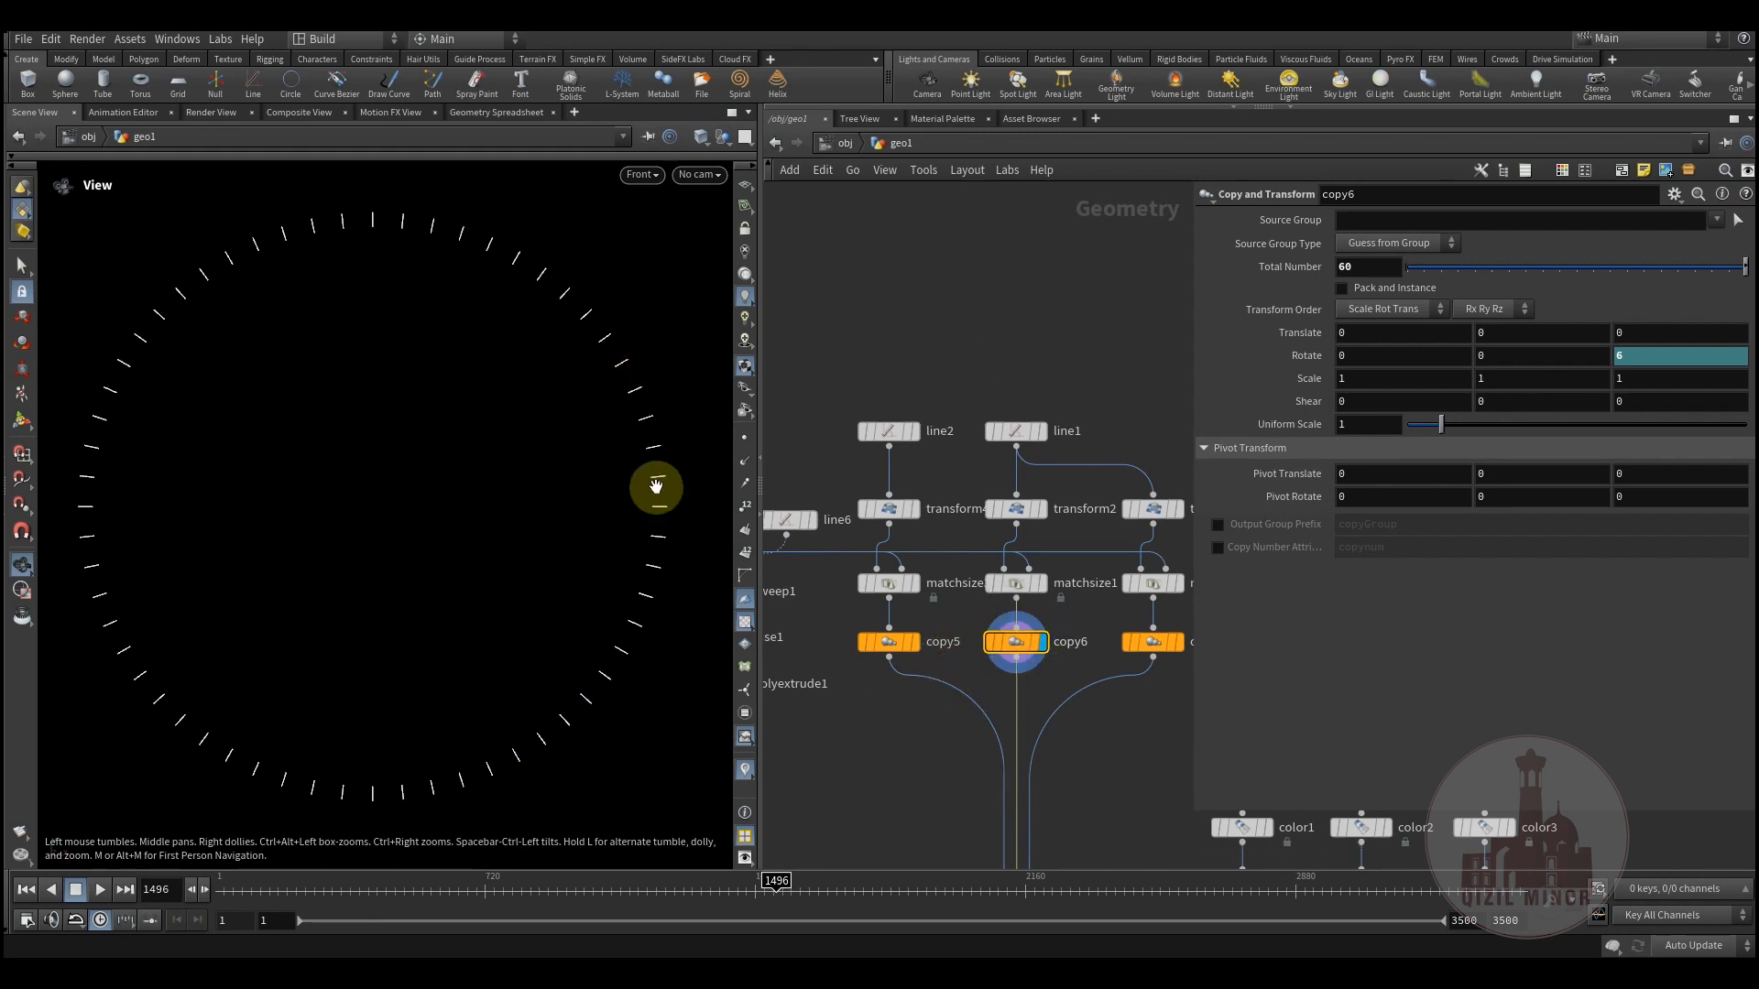
pyautogui.moveTo(1090, 712); pyautogui.dragTo(1005, 649, button='middle')
pyautogui.moveTo(1068, 574)
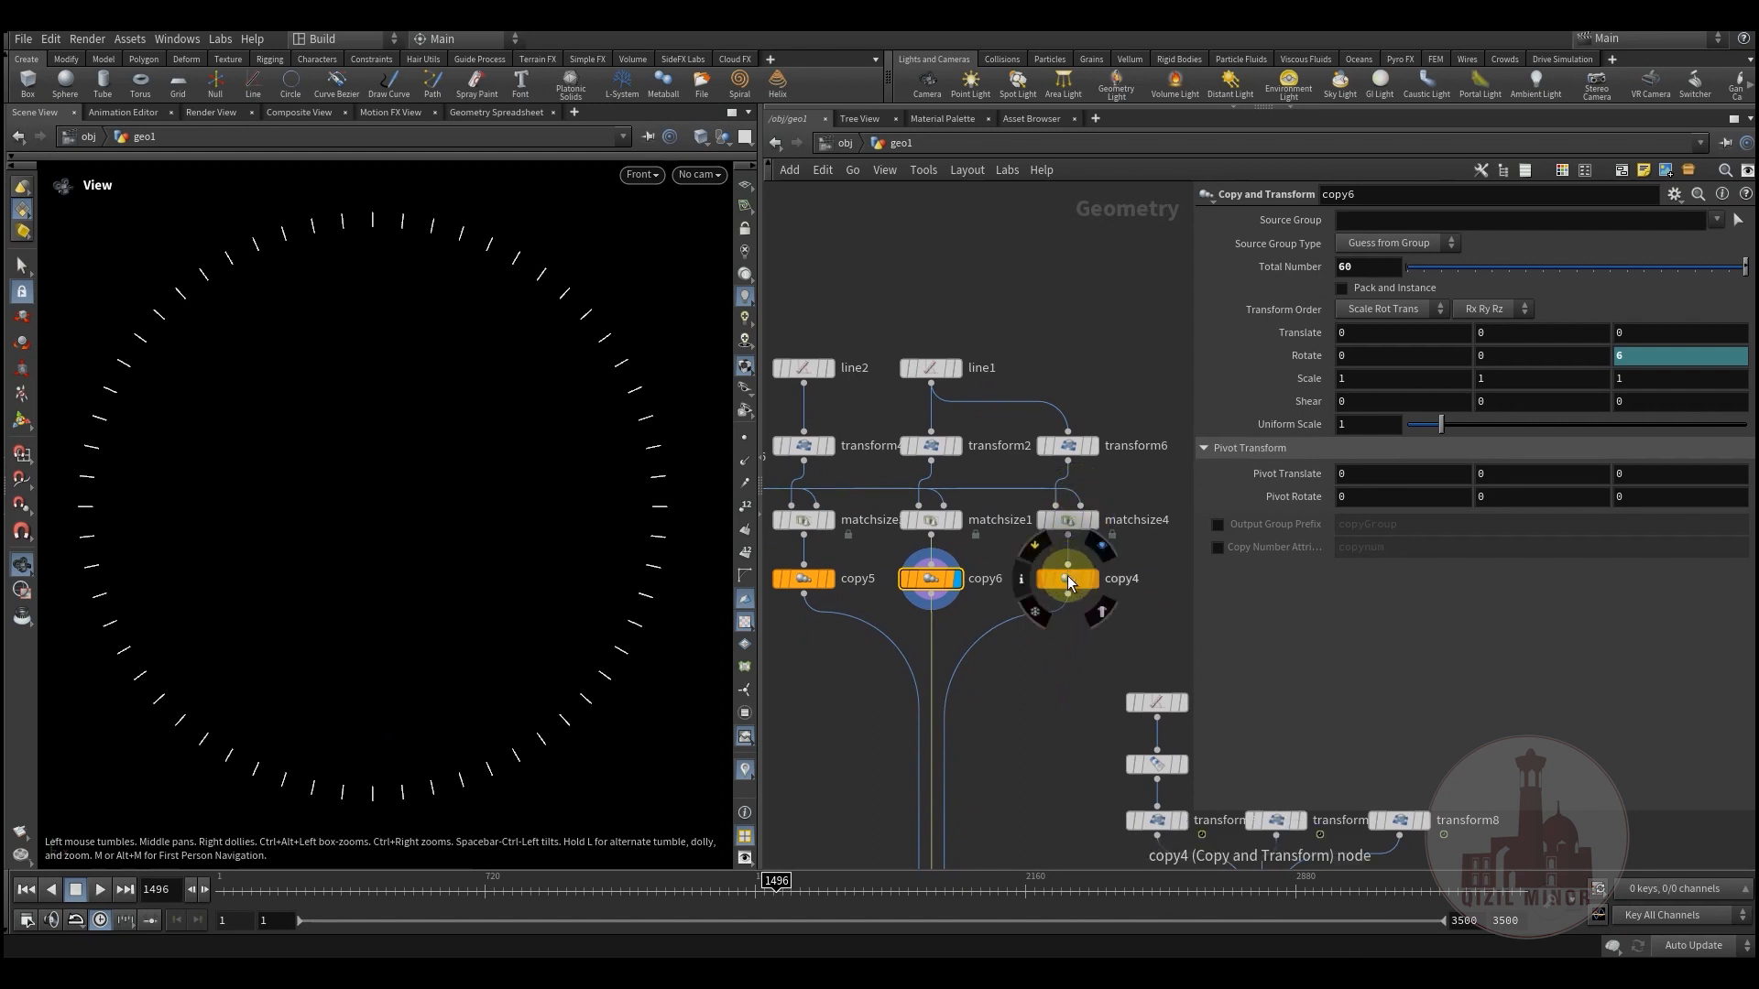
pyautogui.click(1101, 549)
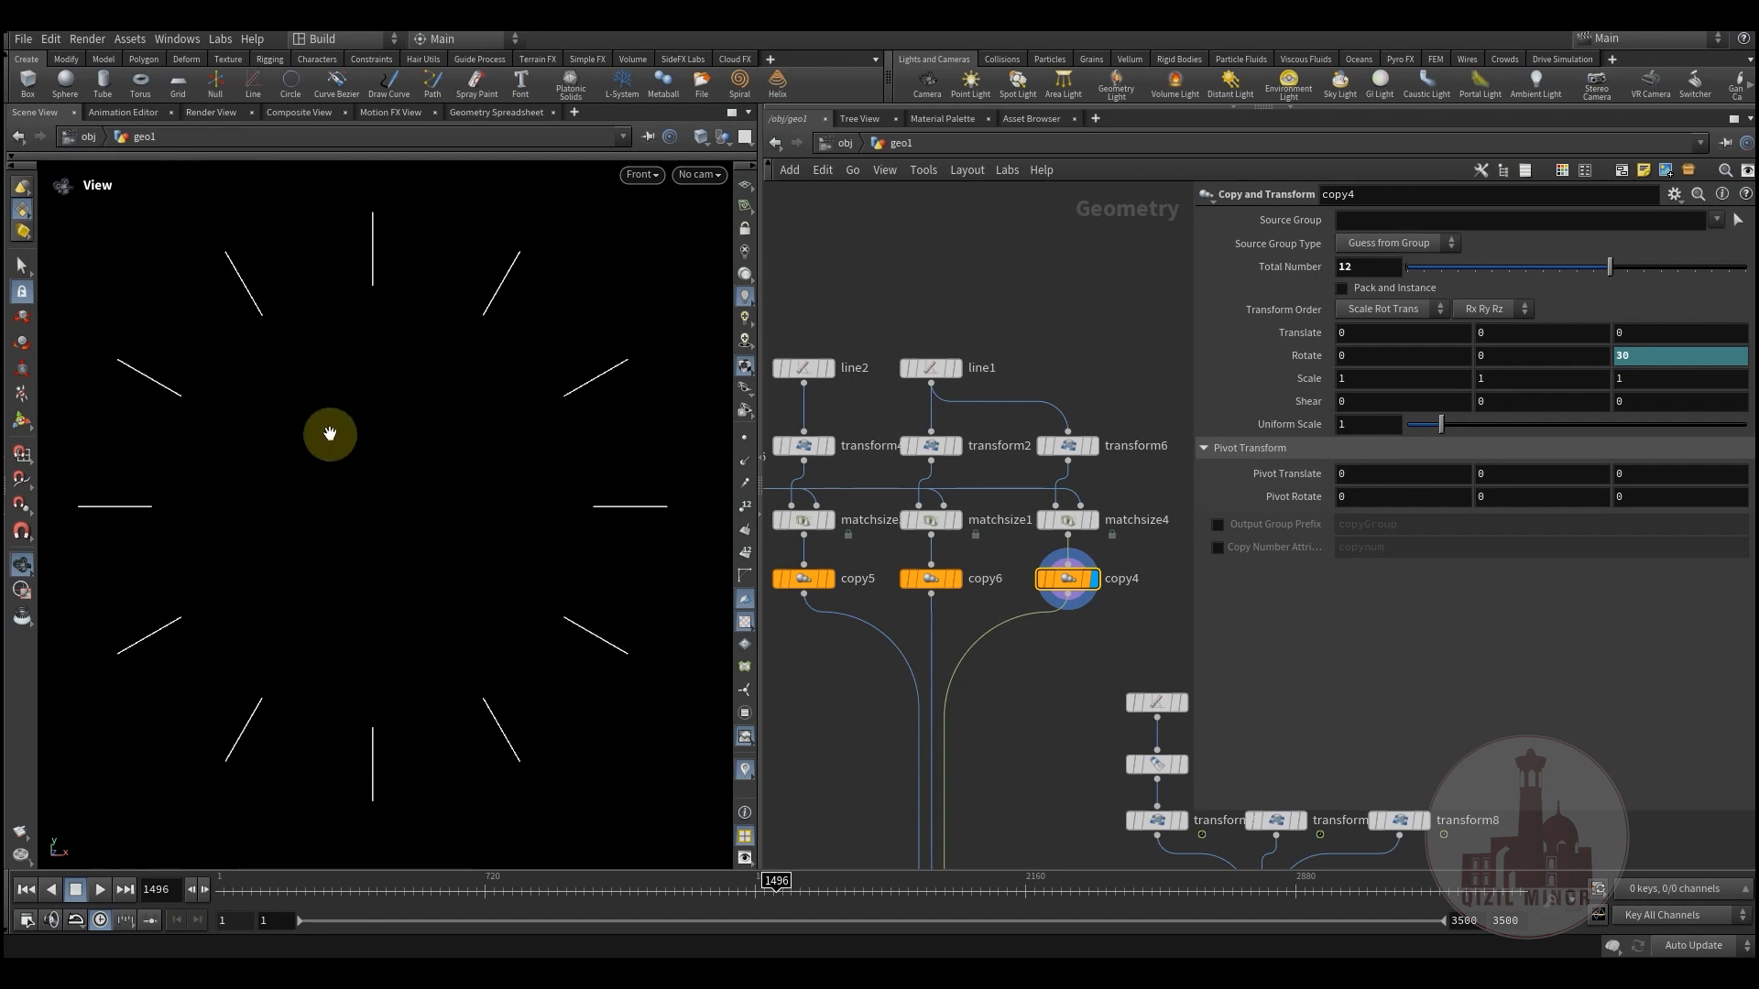
# - Show merge1's tick marks as a template and display transform5 to view the red hand against them
pyautogui.moveTo(1025, 664); pyautogui.dragTo(1031, 354, button='middle')
pyautogui.click(964, 598)
pyautogui.click(958, 631)
pyautogui.moveTo(970, 640); pyautogui.dragTo(1231, 485, button='middle')
pyautogui.scroll(2, 952, 605)
pyautogui.moveTo(937, 562)
pyautogui.click(962, 517)
pyautogui.moveTo(894, 574)
pyautogui.click(932, 607)
pyautogui.moveTo(987, 587); pyautogui.dragTo(832, 761, button='middle')
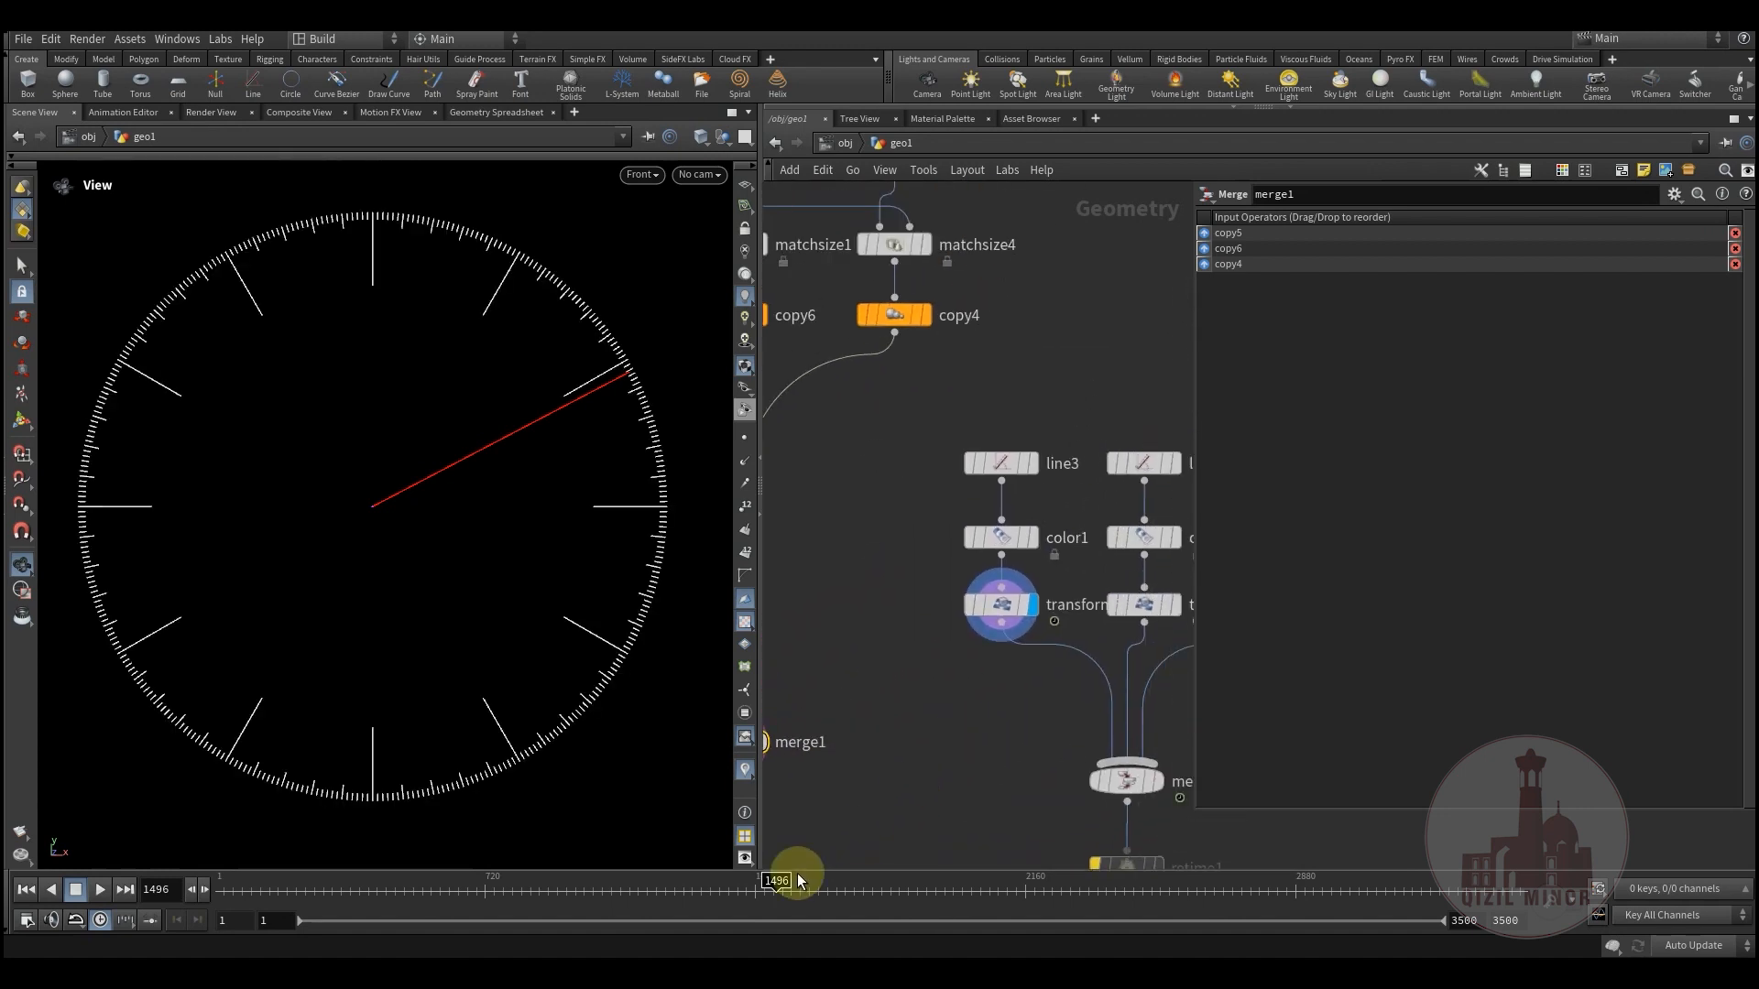
# - Scrub the timeline to frame 1, examine transform5's Z Rotate expression, and scrub to frame 885 to check the red hand
pyautogui.moveTo(371, 890); pyautogui.dragTo(137, 886)
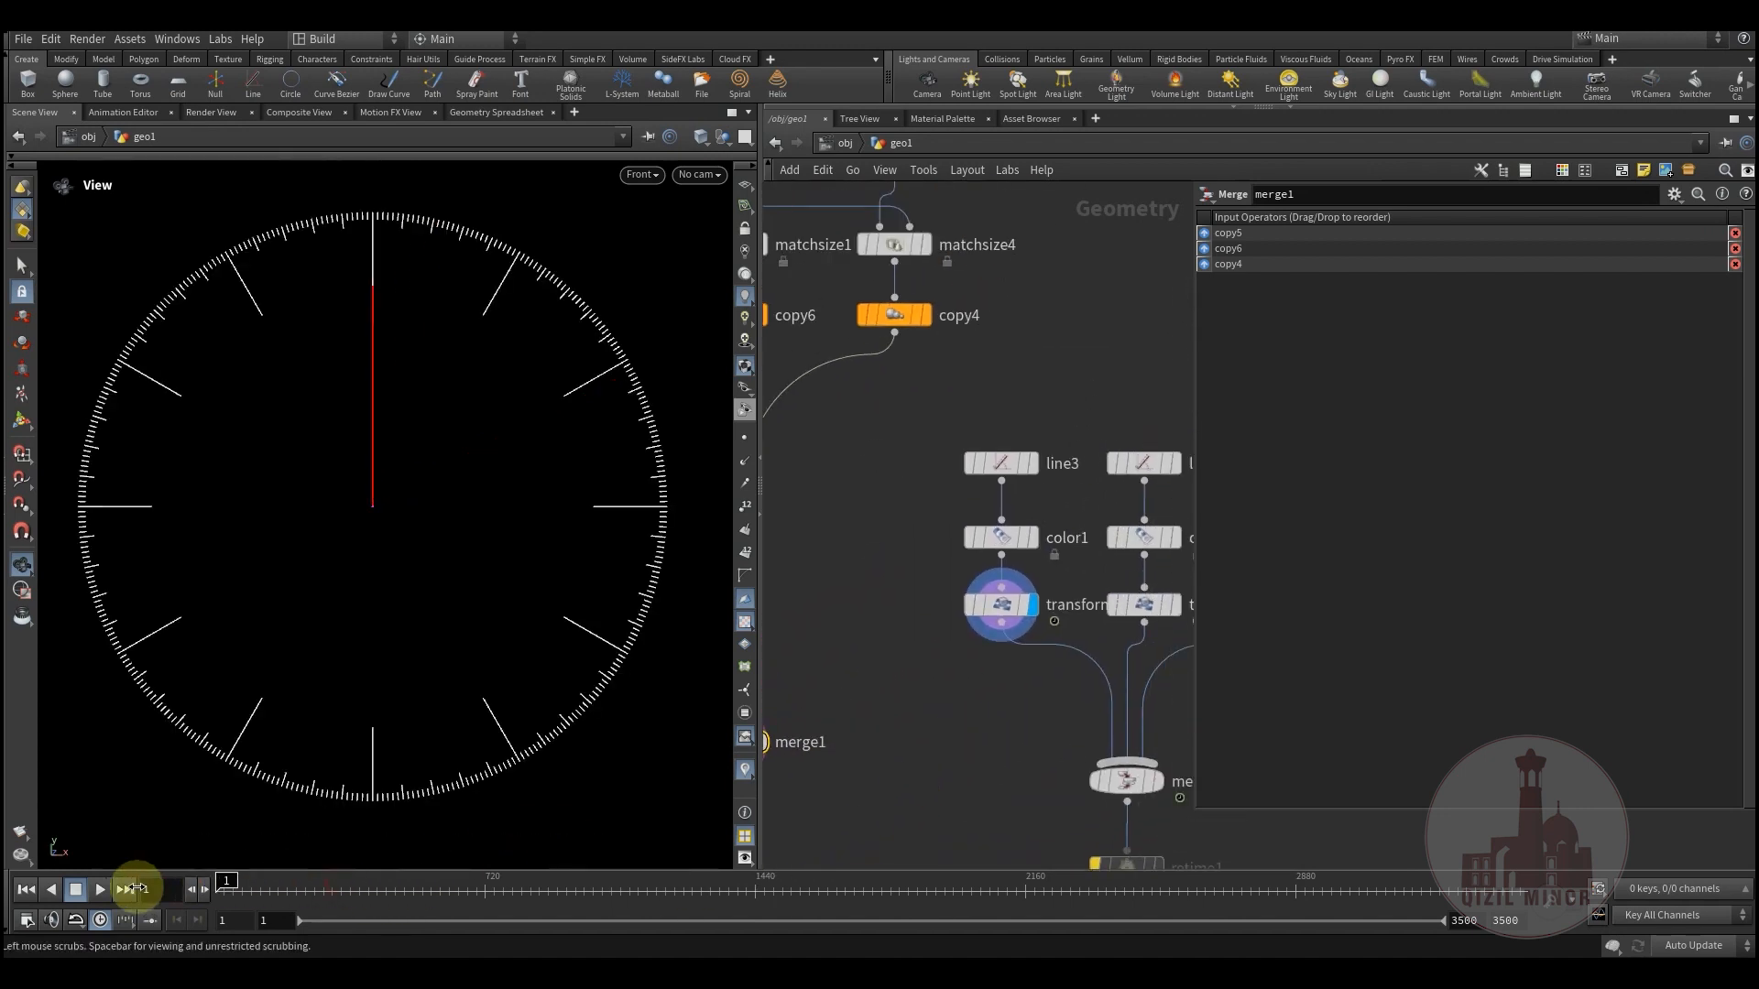
pyautogui.click(1006, 607)
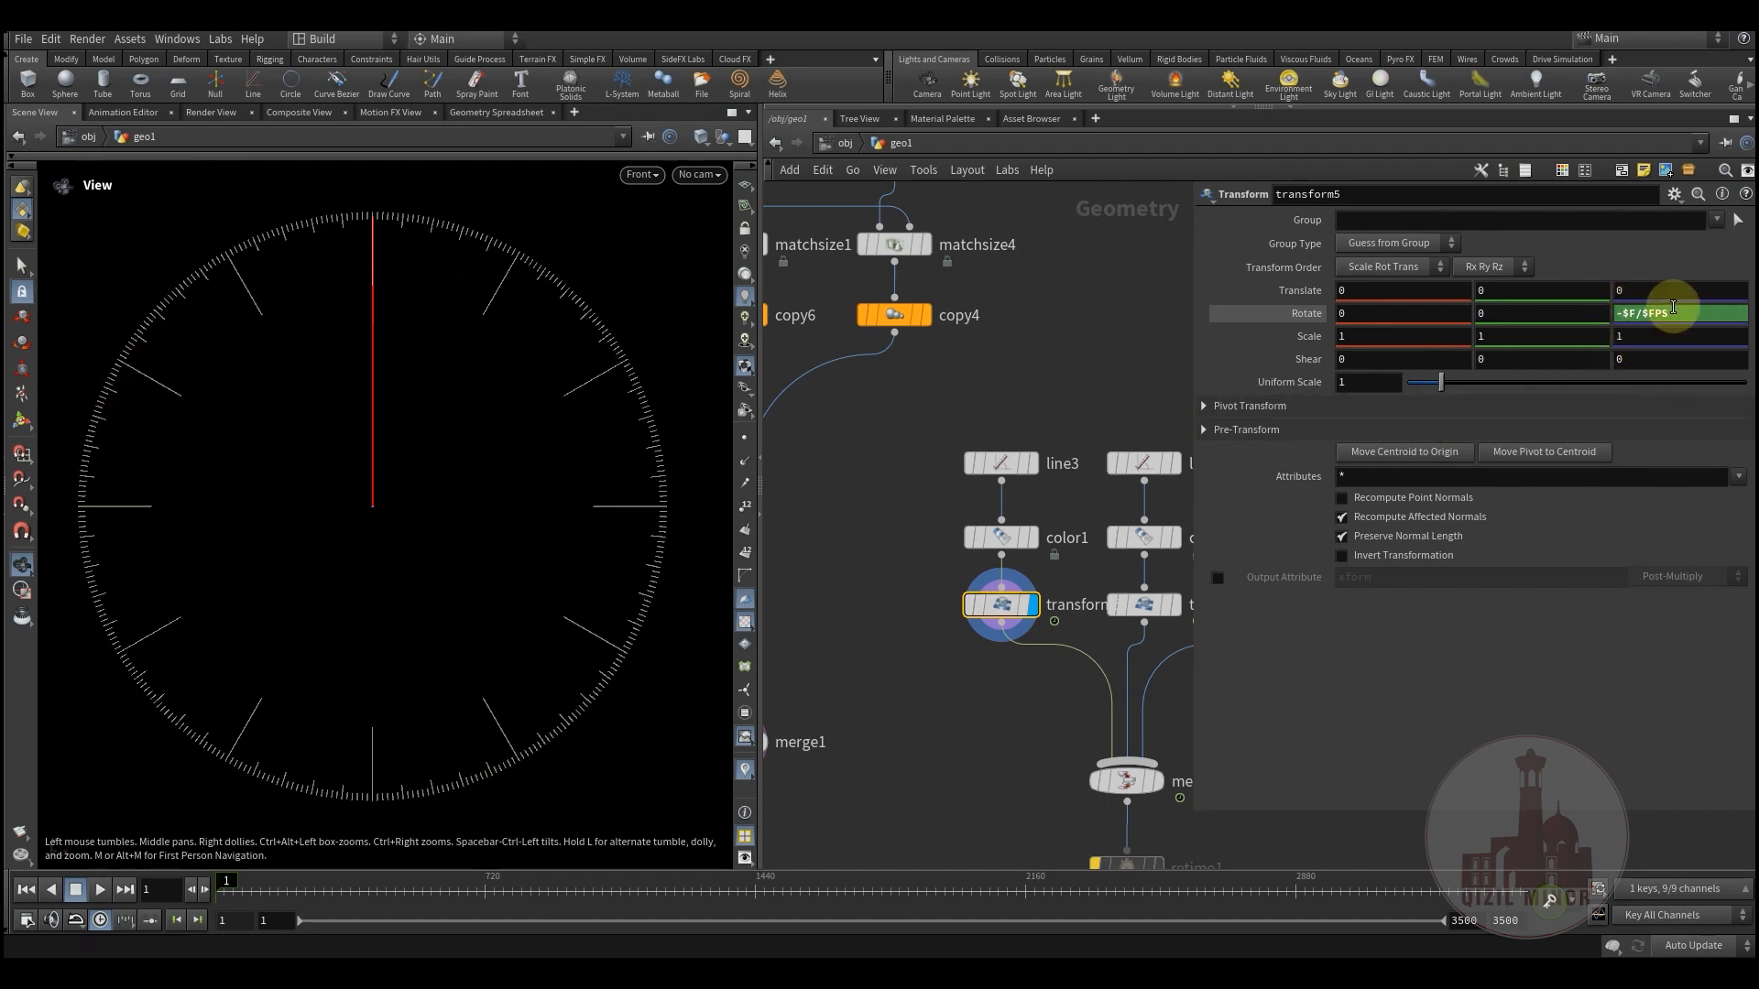
pyautogui.moveTo(217, 885); pyautogui.dragTo(550, 929)
# - Display transform7, examine its Z Rotate expression, and scrub the timeline to frame 3093 to check the blue hand
pyautogui.moveTo(975, 775); pyautogui.dragTo(788, 760, button='middle')
pyautogui.moveTo(992, 586)
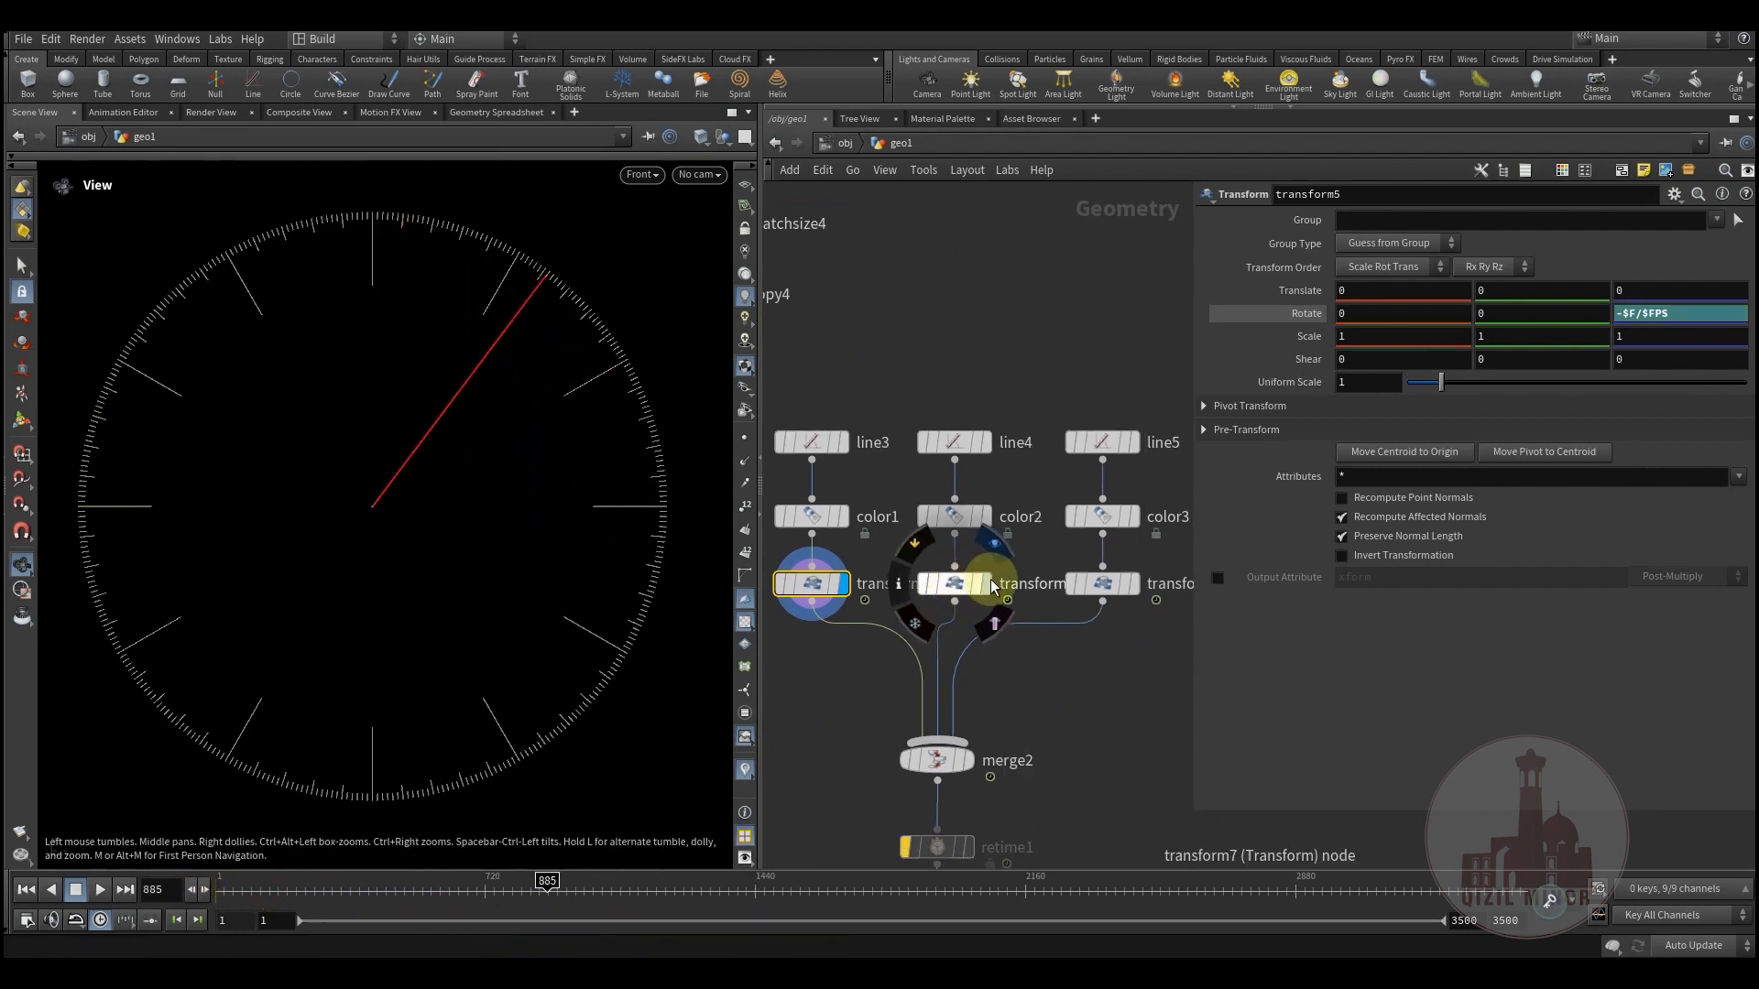
pyautogui.click(995, 553)
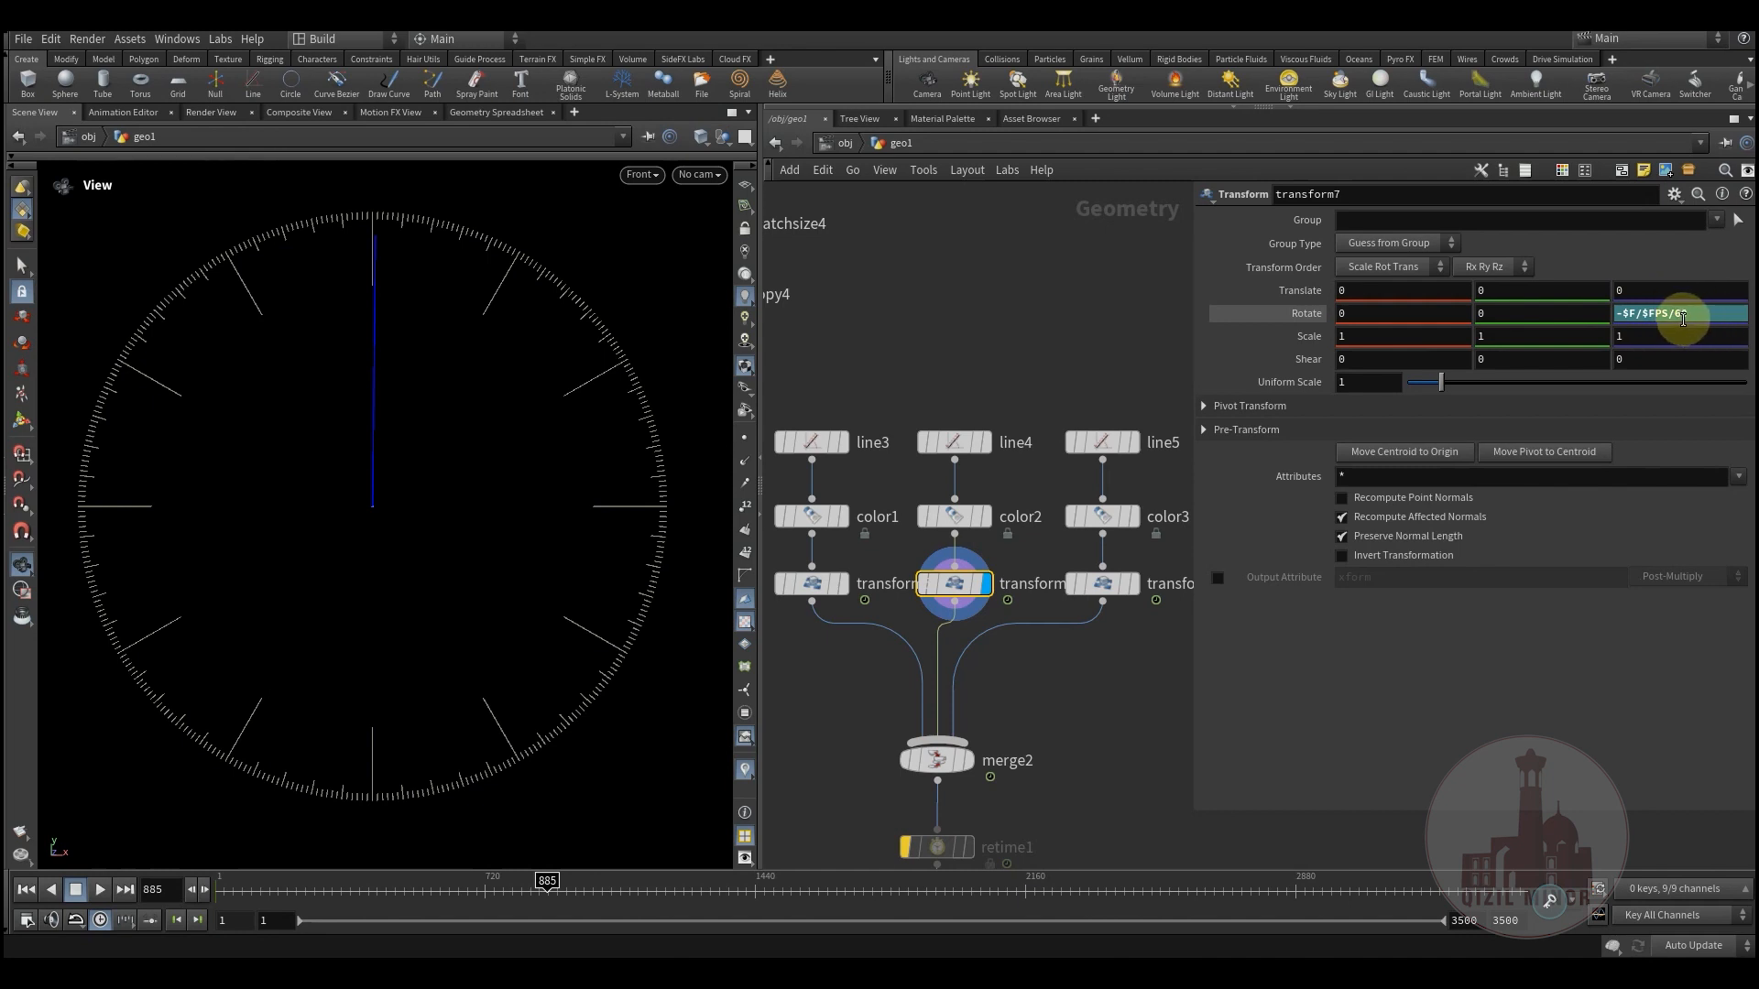
pyautogui.moveTo(401, 890); pyautogui.dragTo(1635, 921)
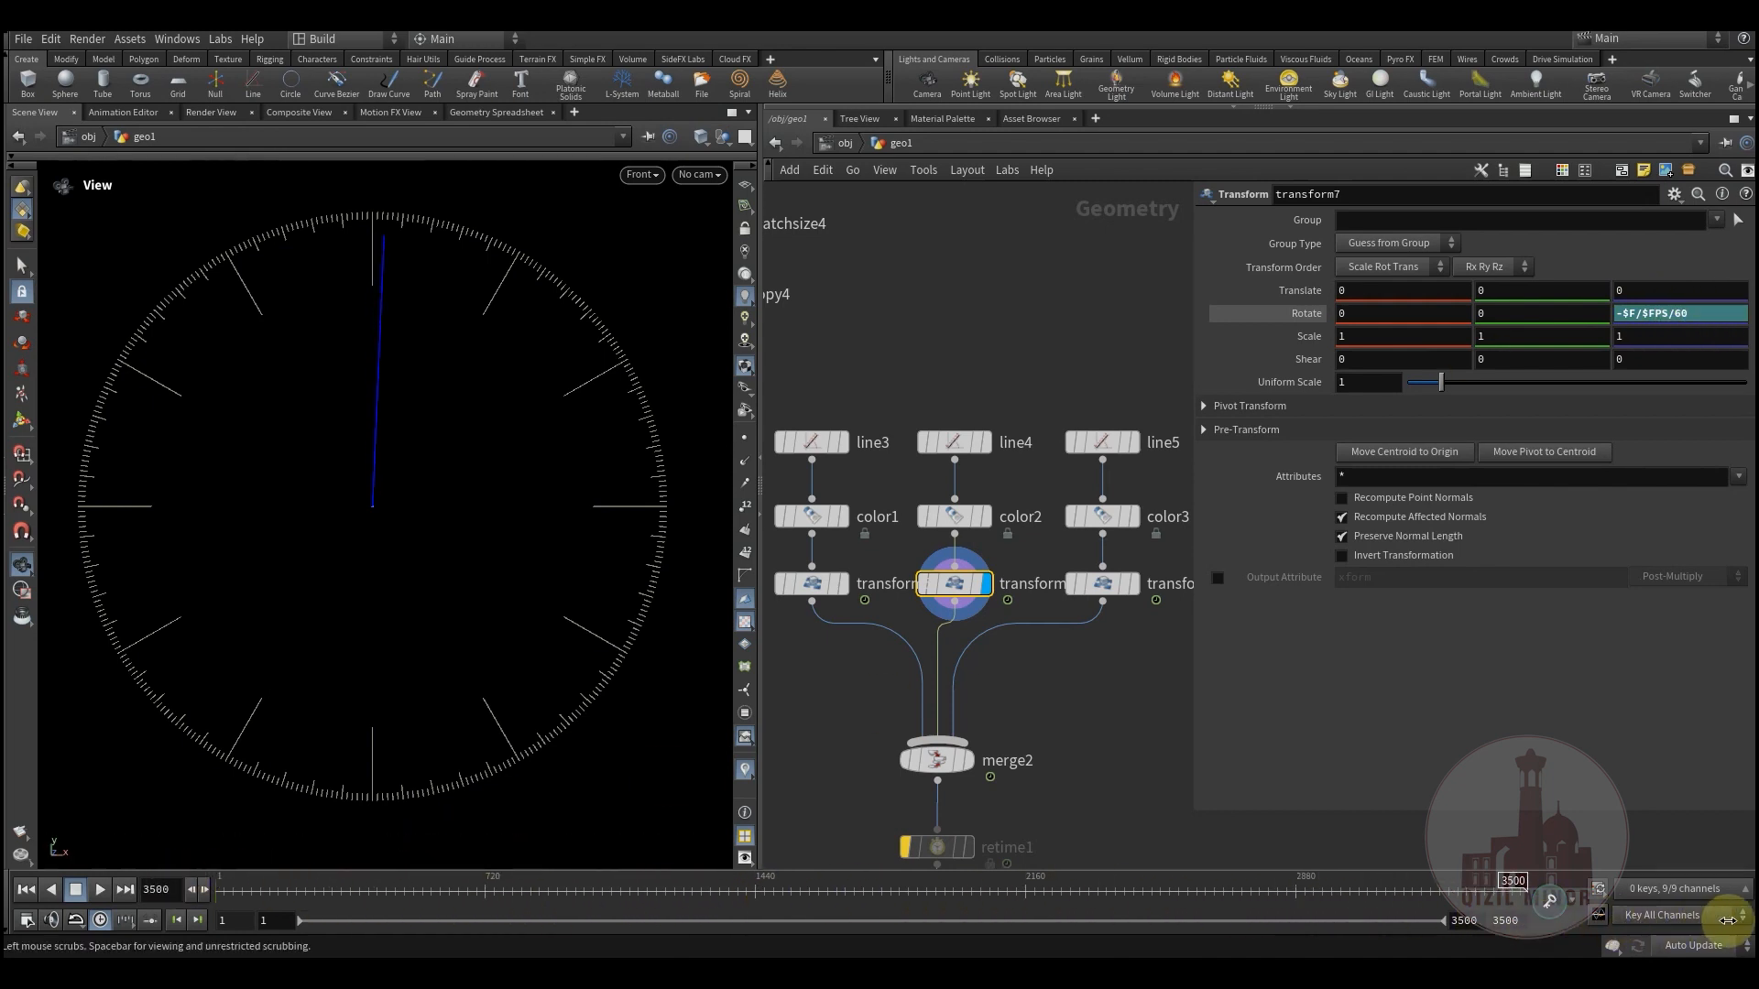
pyautogui.moveTo(1107, 903); pyautogui.dragTo(1377, 898)
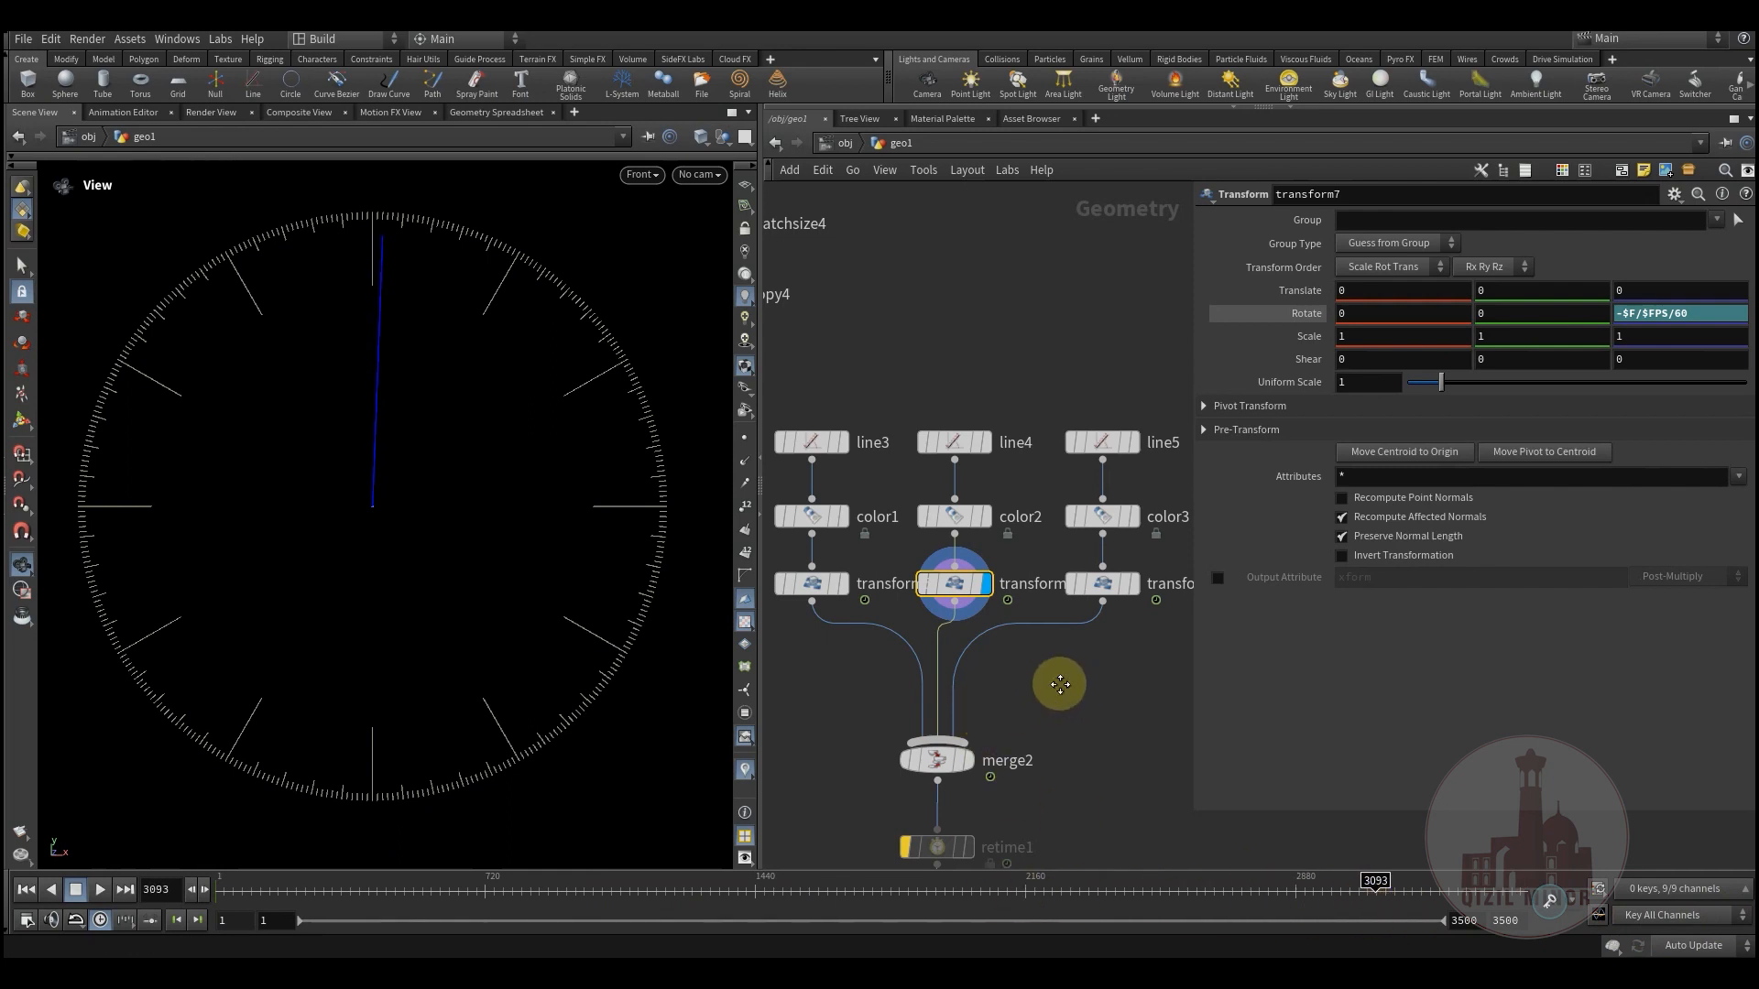
# - Display transform8, examine its Z Rotate expression, and scrub the timeline to frame 3500 to check the yellow hand
pyautogui.moveTo(1059, 684); pyautogui.dragTo(1005, 670, button='middle')
pyautogui.click(1072, 570)
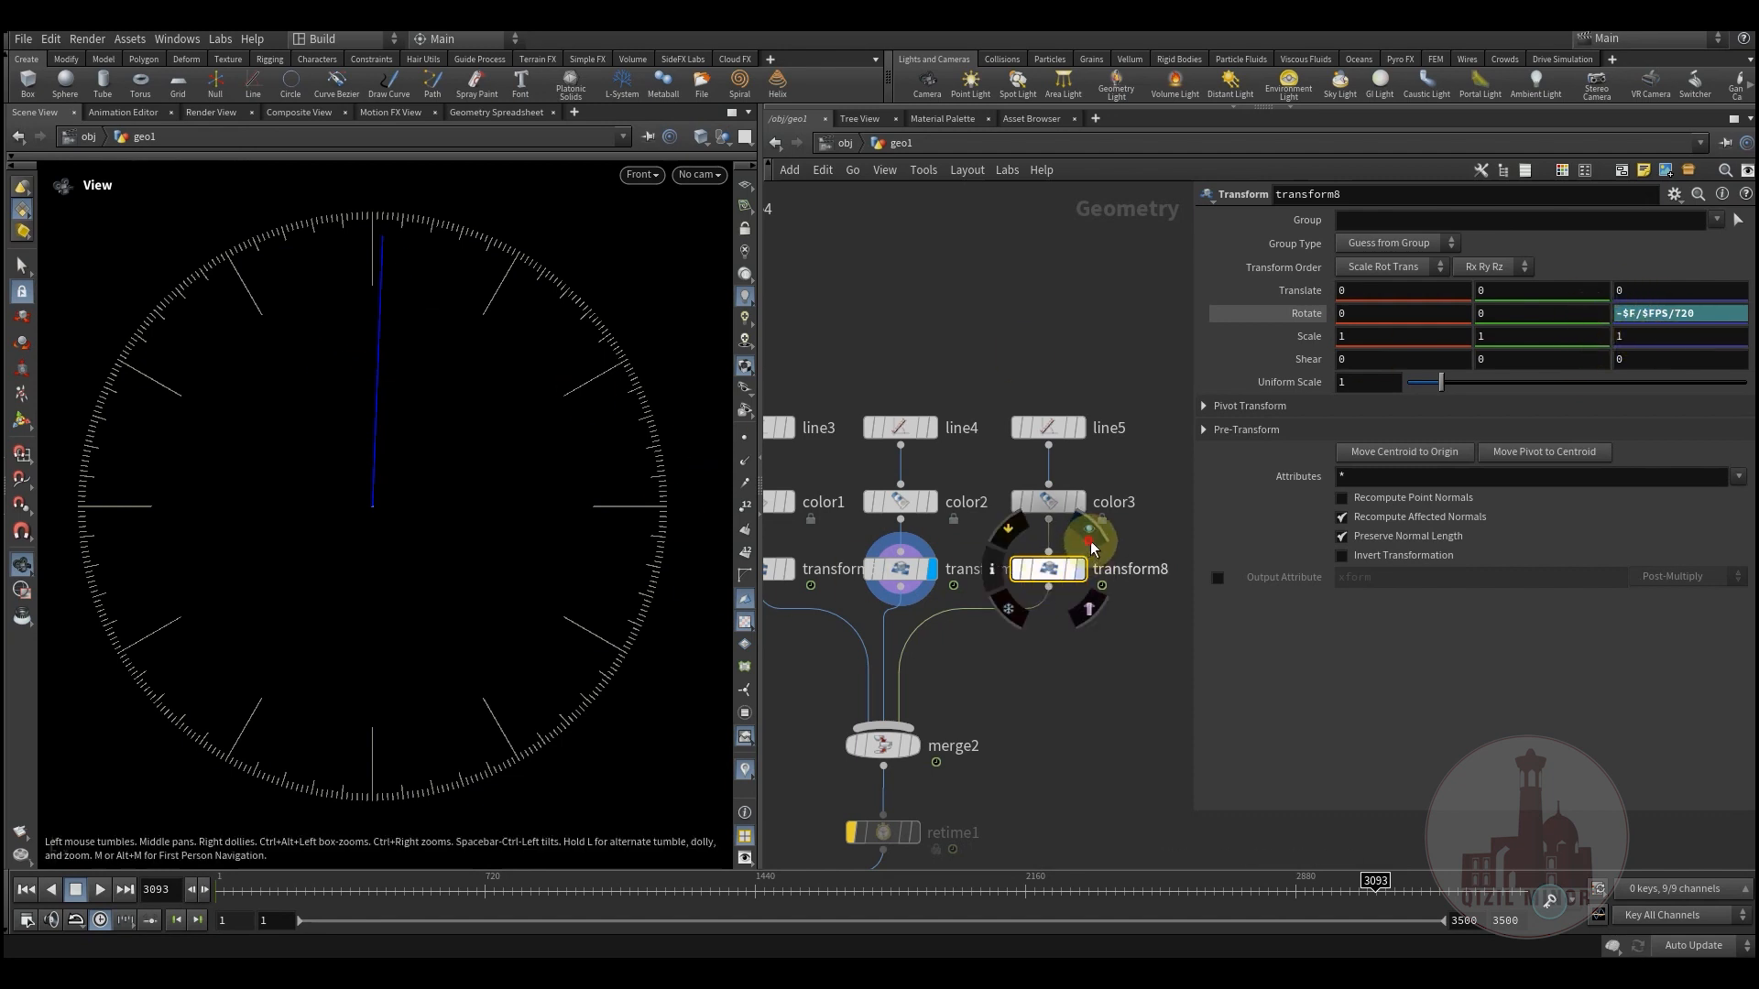
pyautogui.click(1090, 546)
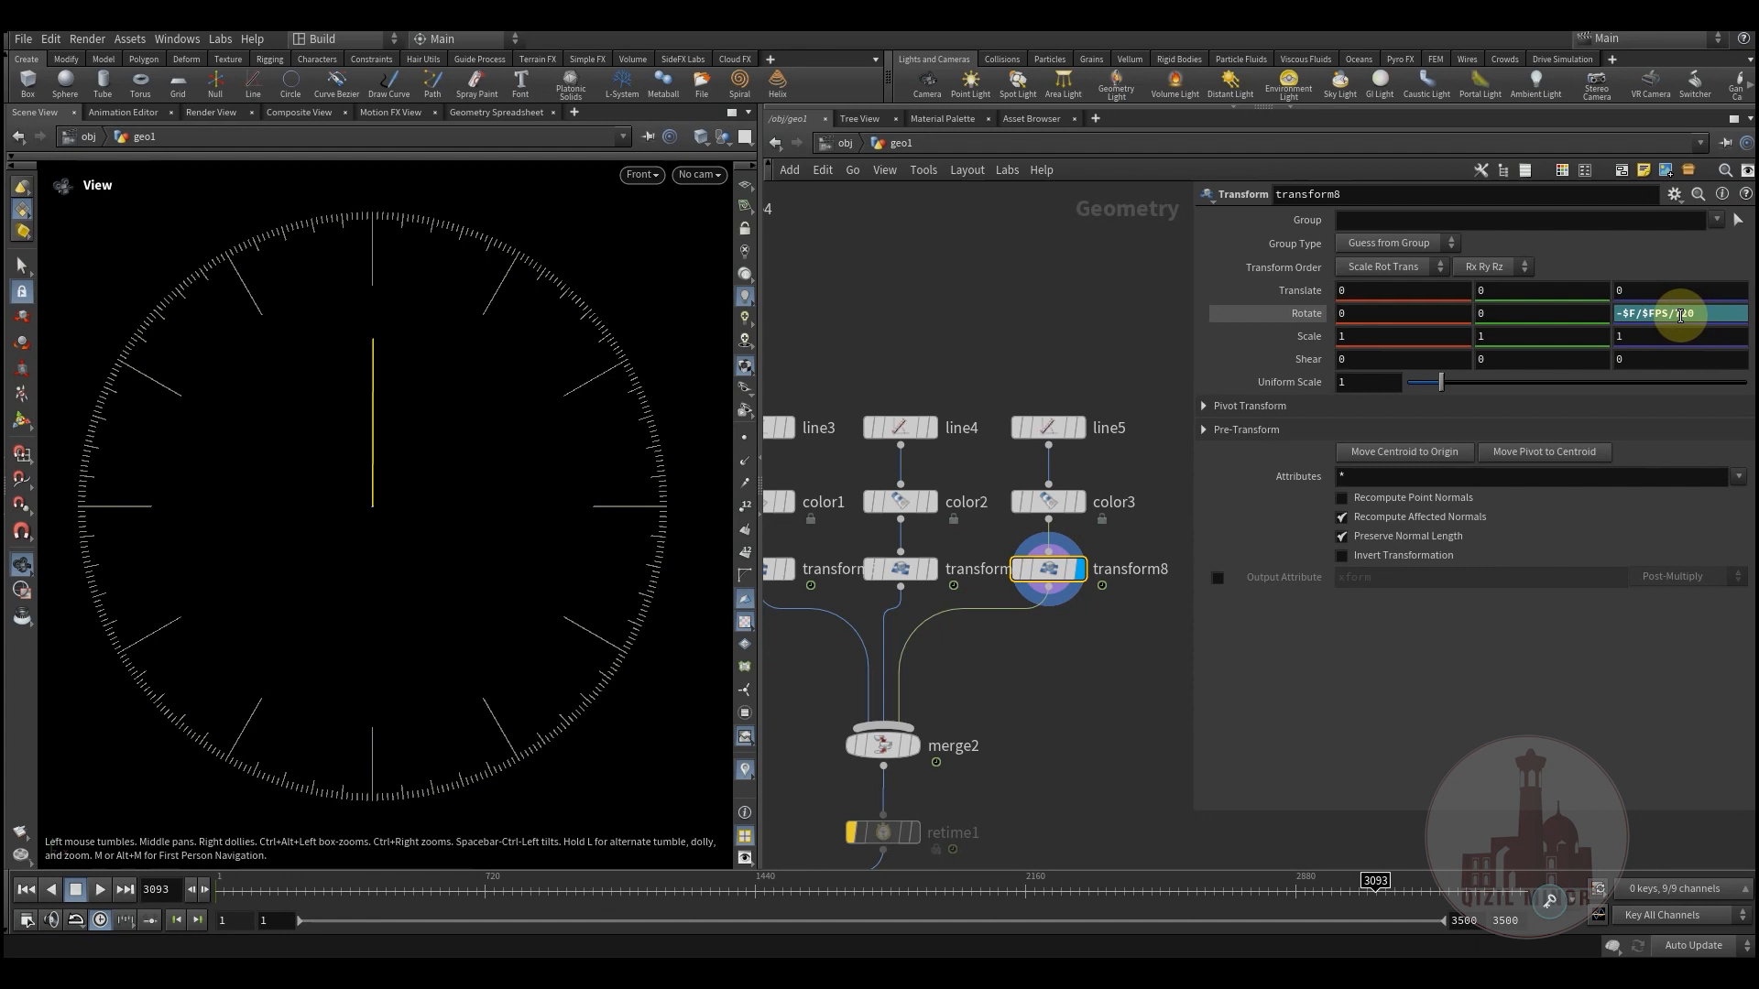
pyautogui.moveTo(275, 882)
pyautogui.mouseDown()
pyautogui.moveTo(260, 880)
pyautogui.moveTo(1090, 931)
pyautogui.moveTo(1528, 918)
pyautogui.mouseUp()
# - Display the combined hands at merge2 followed by the complete clock at null1, and scrub the timeline to frame 3398
pyautogui.moveTo(981, 718); pyautogui.dragTo(1061, 496, button='middle')
pyautogui.click(986, 487)
pyautogui.moveTo(936, 689); pyautogui.dragTo(1081, 591, button='middle')
pyautogui.scroll(-2, 981, 660)
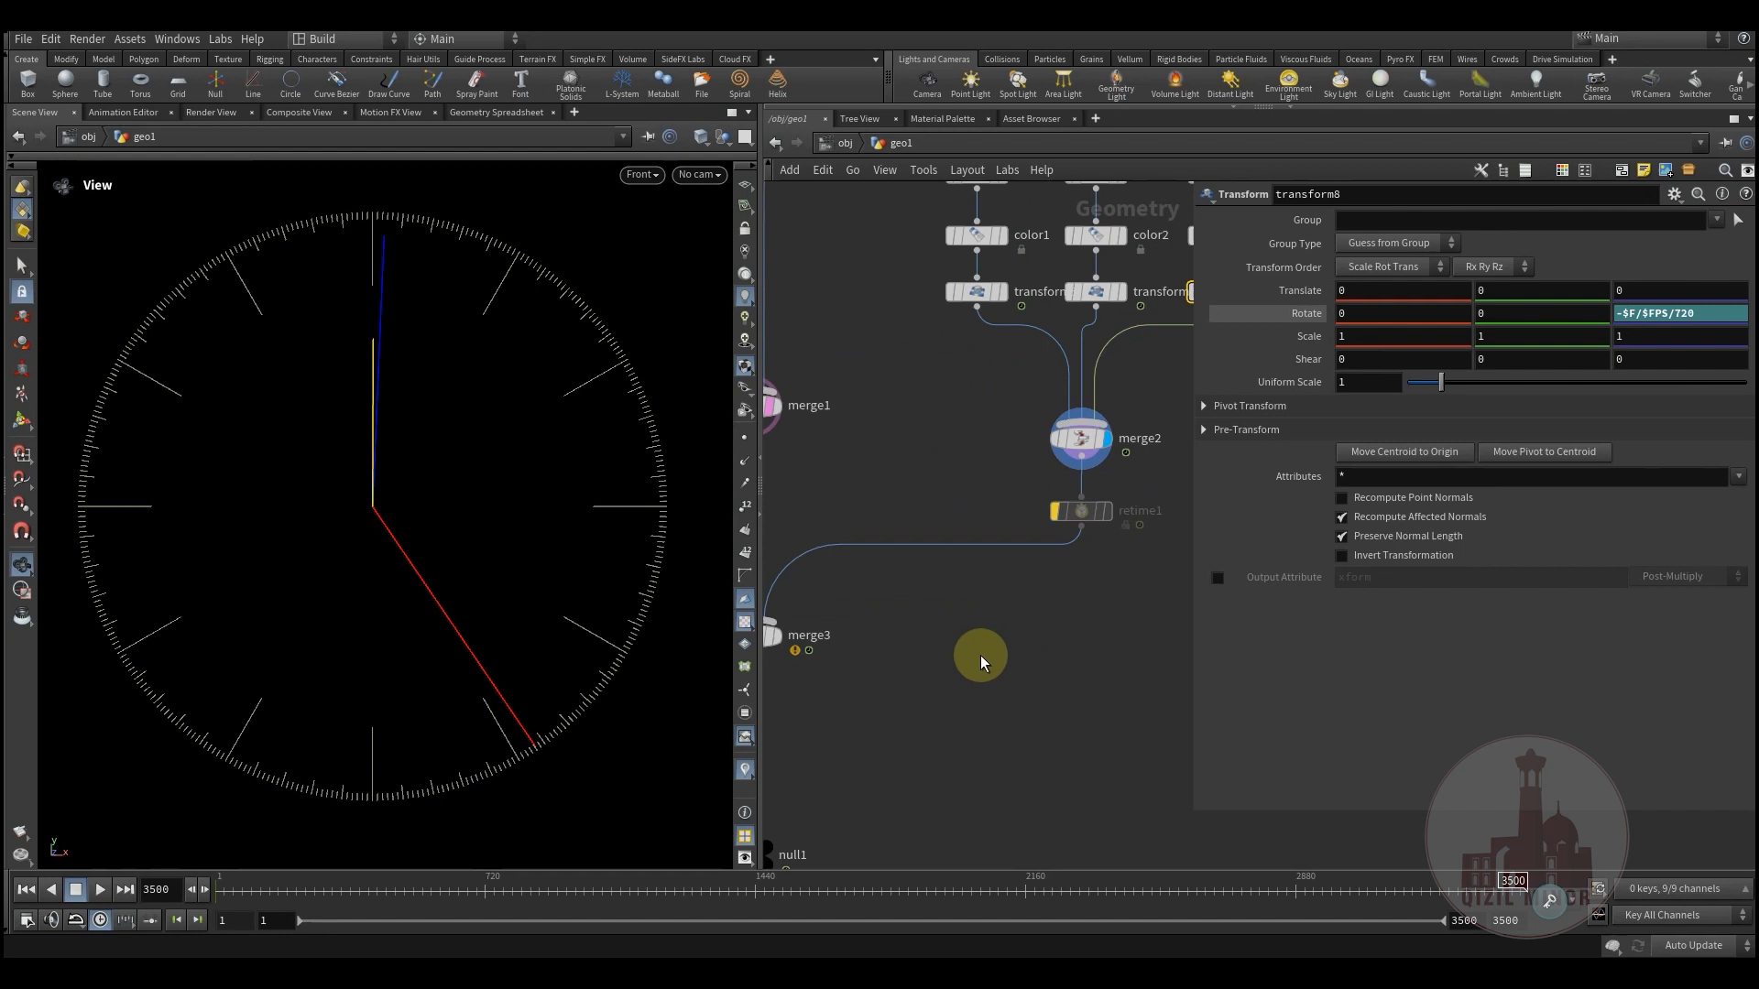
pyautogui.moveTo(981, 659); pyautogui.dragTo(1122, 532, button='middle')
pyautogui.scroll(-1, 953, 632)
pyautogui.moveTo(914, 712)
pyautogui.click(947, 678)
pyautogui.moveTo(1021, 581); pyautogui.dragTo(1004, 753, button='middle')
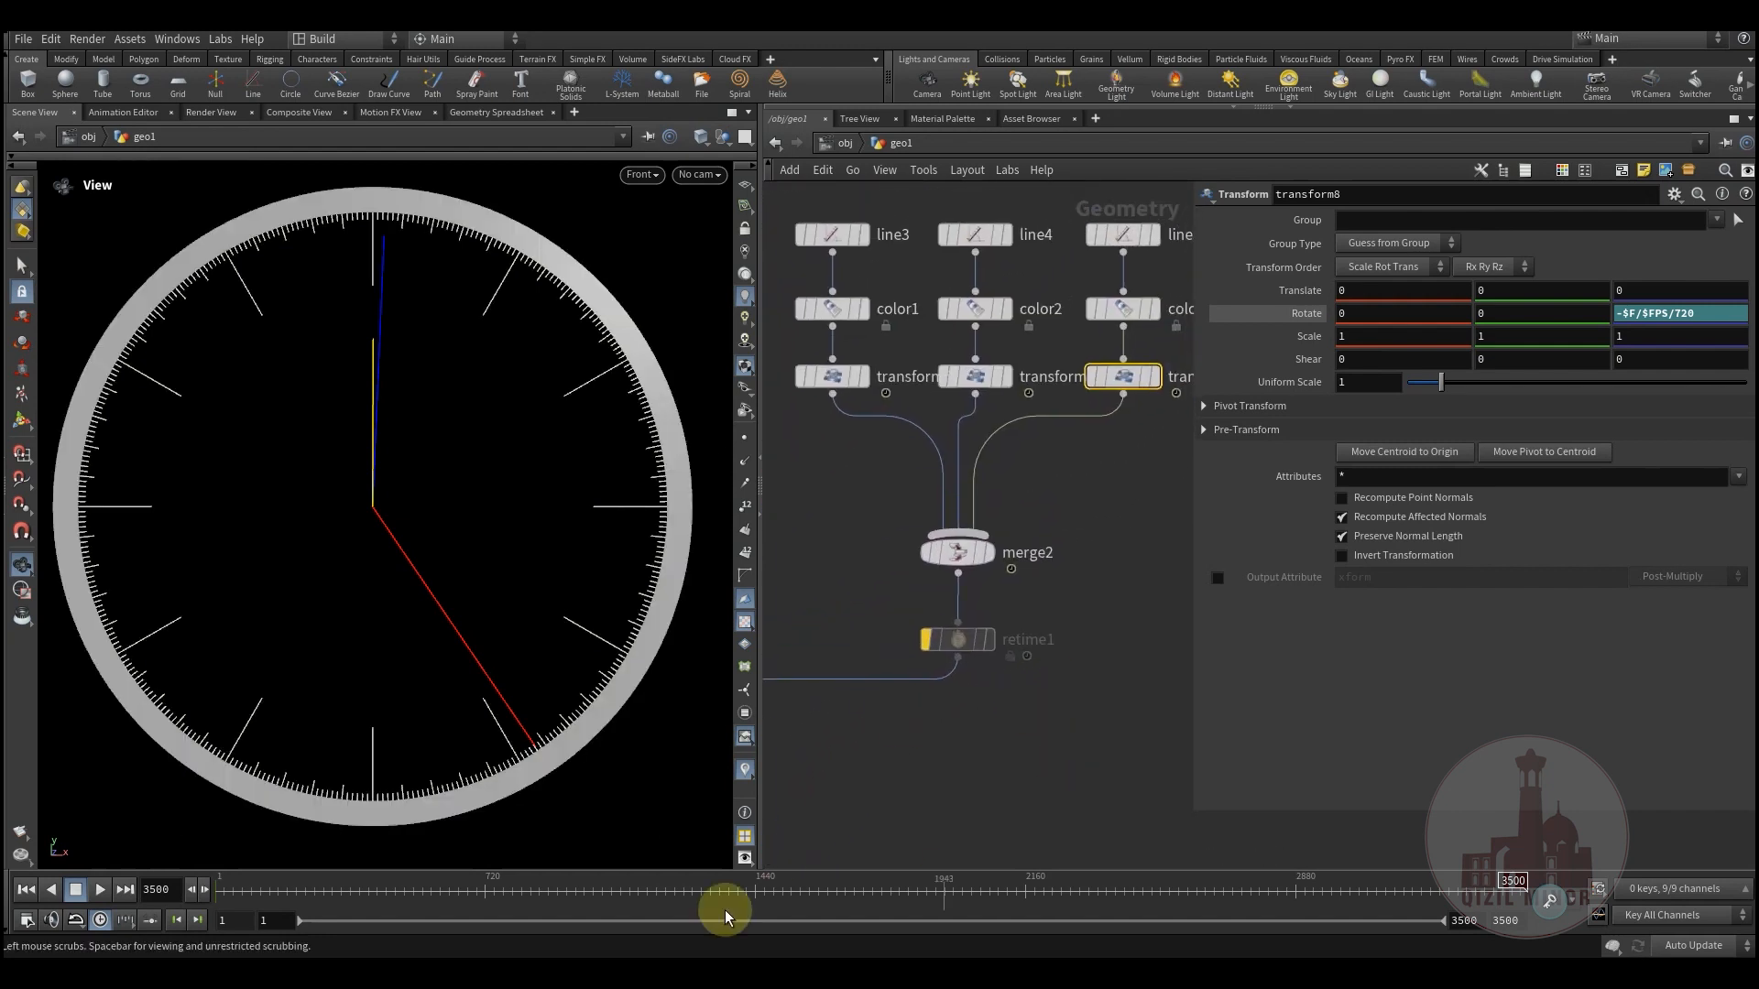
pyautogui.moveTo(238, 885); pyautogui.dragTo(1500, 876)
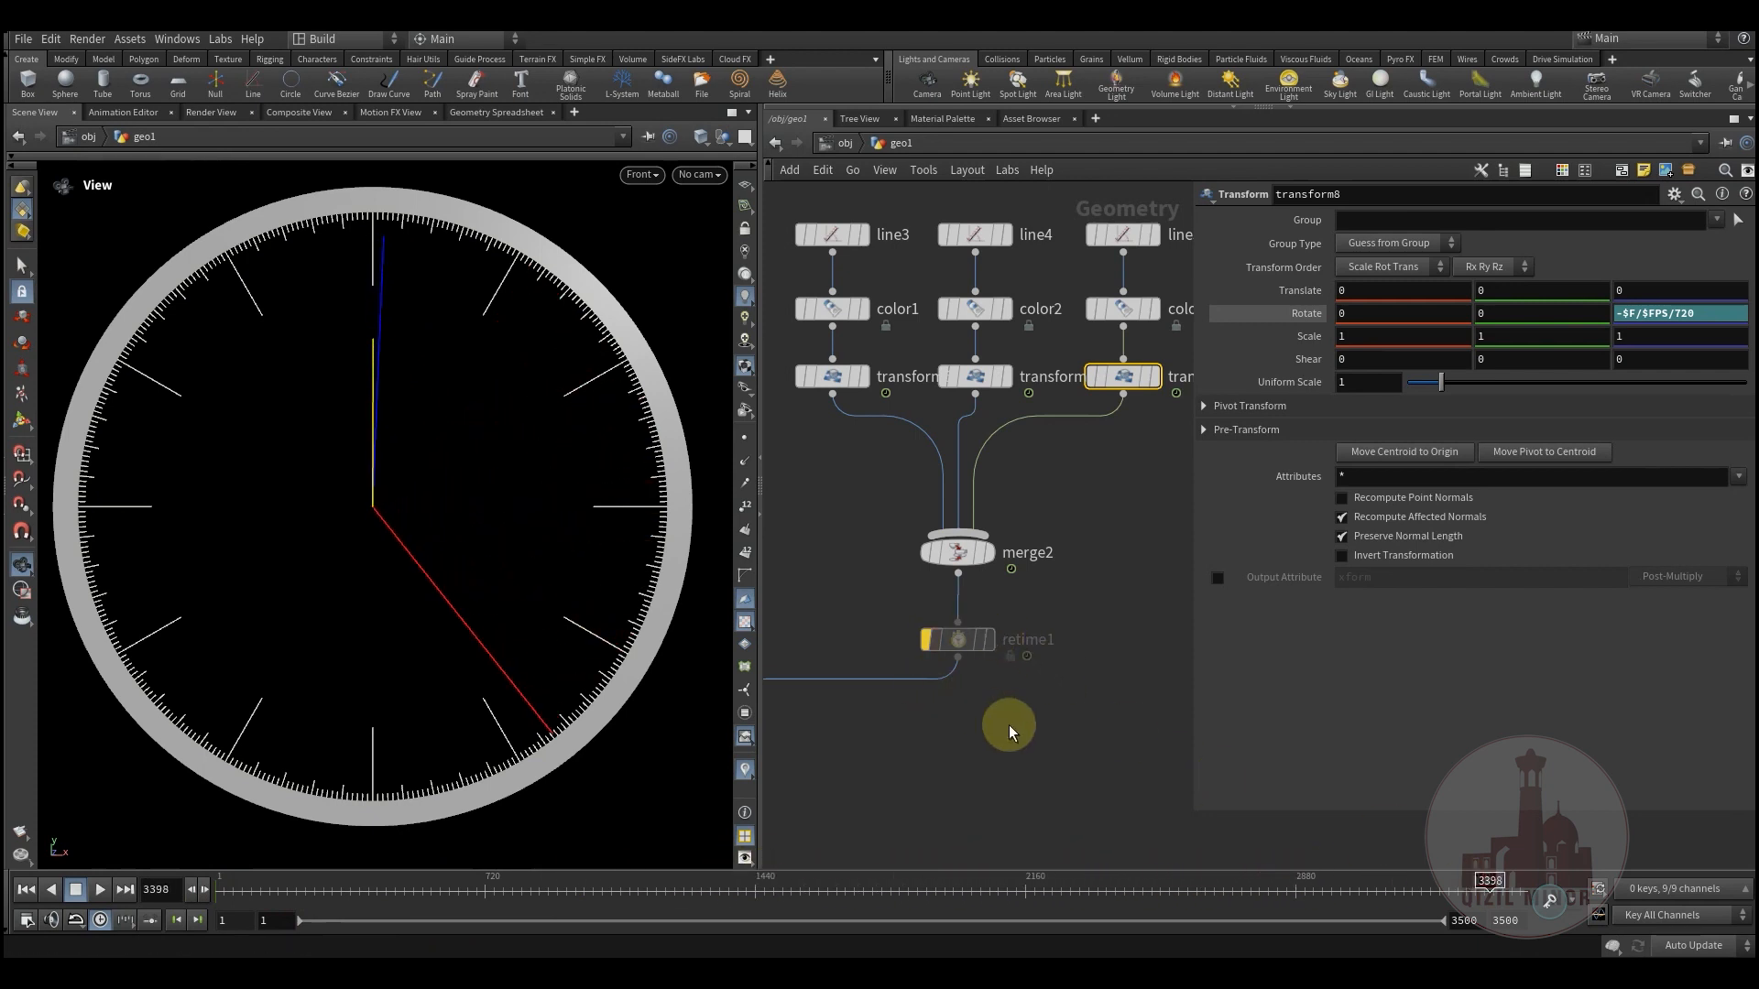
# - Turn off the bypass on retime1 below merge2 and inspect its Speed and frame range values
pyautogui.moveTo(856, 744); pyautogui.dragTo(1032, 582, button='middle')
pyautogui.scroll(-3, 998, 600)
pyautogui.moveTo(867, 724); pyautogui.dragTo(1139, 714, button='middle')
pyautogui.scroll(-4, 1122, 719)
pyautogui.moveTo(1006, 673); pyautogui.dragTo(731, 696, button='middle')
pyautogui.scroll(5, 982, 613)
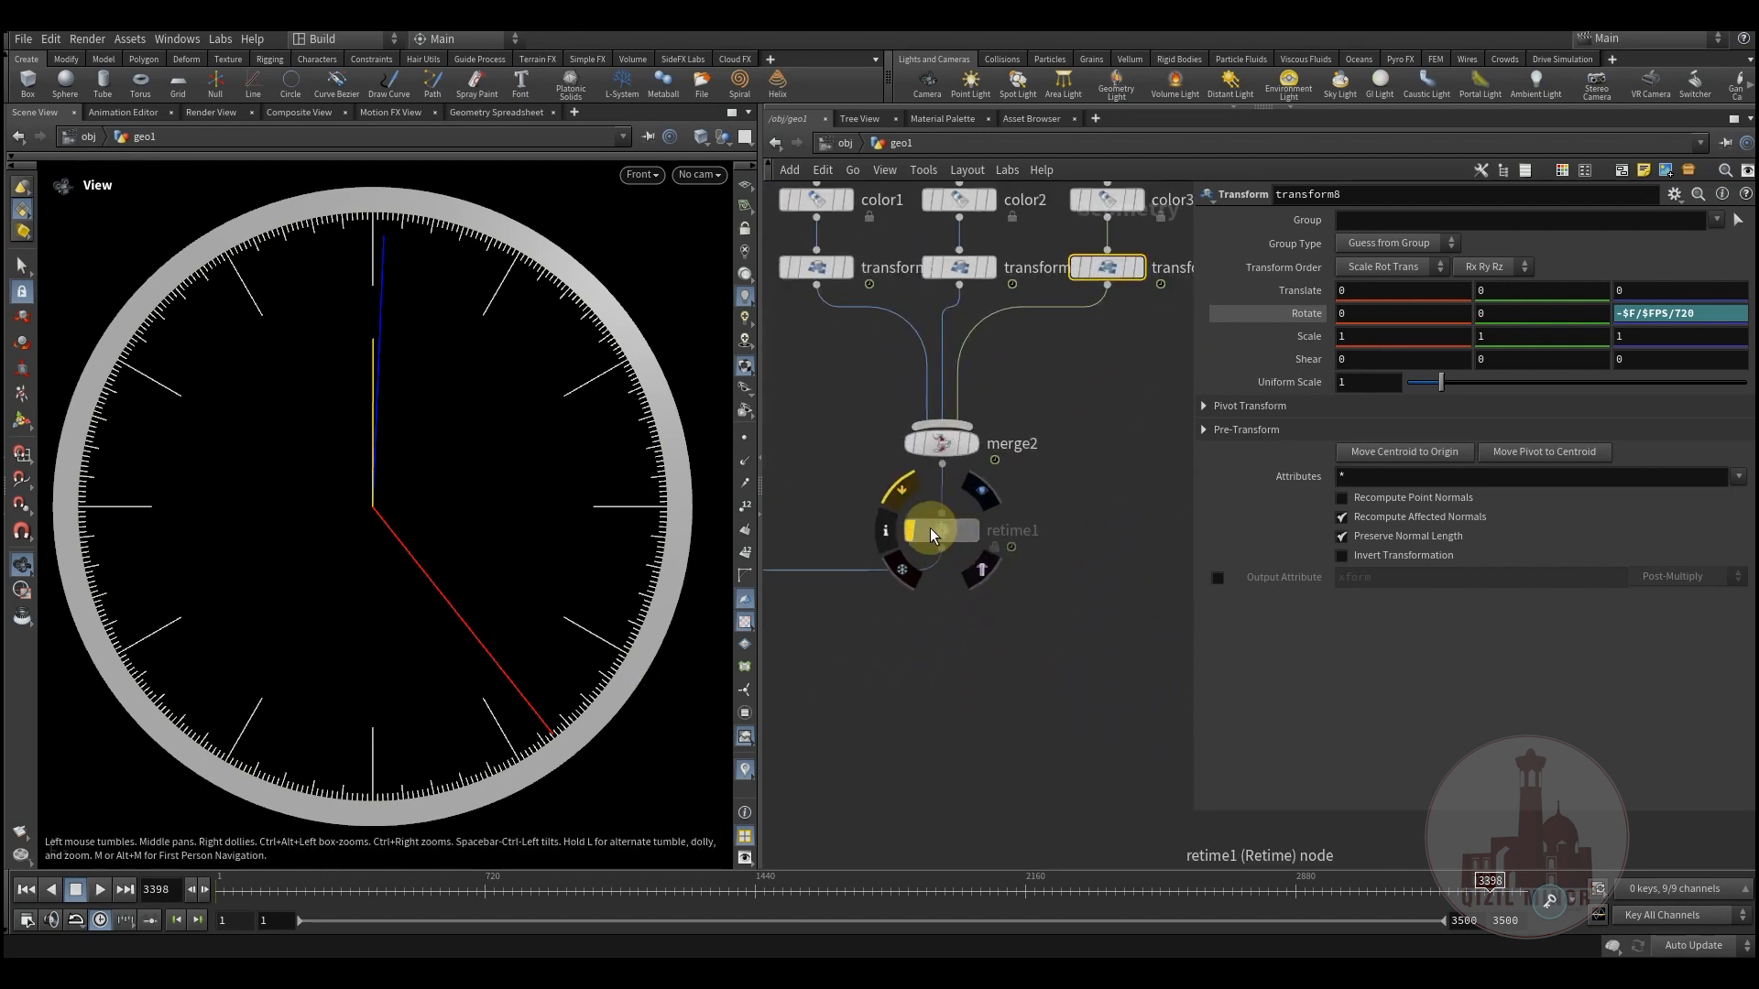
pyautogui.click(900, 498)
pyautogui.click(938, 529)
pyautogui.moveTo(991, 614); pyautogui.dragTo(995, 674, button='middle')
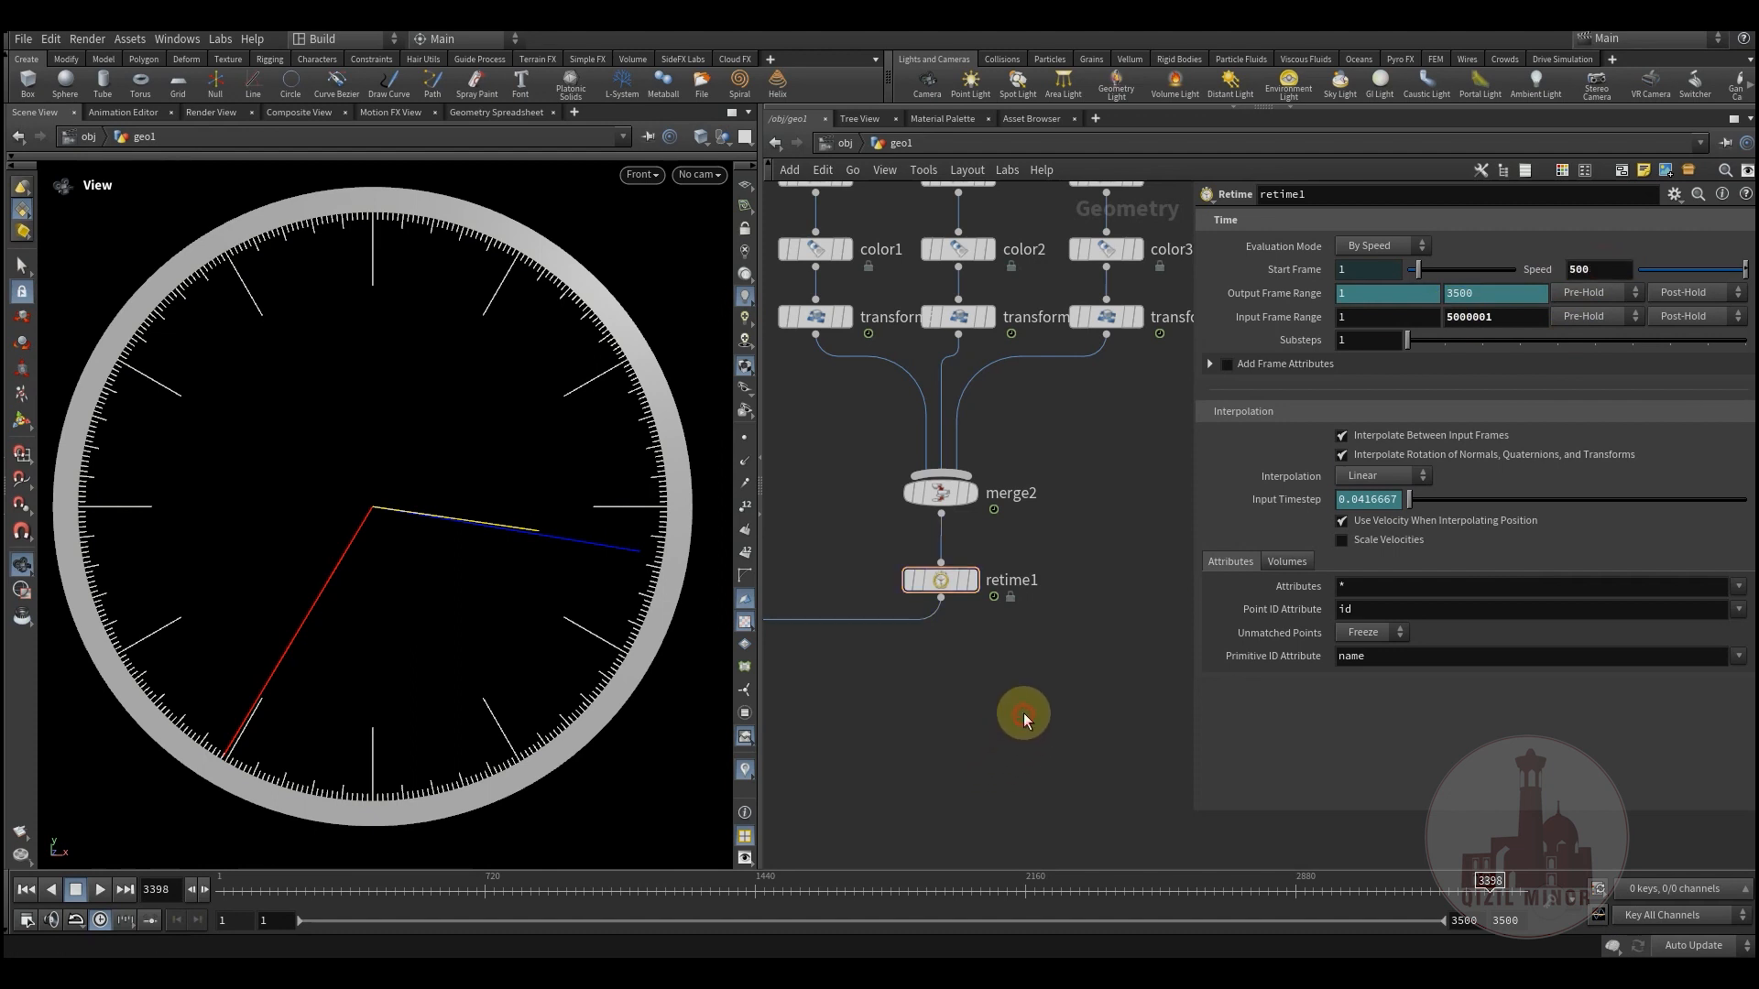
# - Play the retimed clock from the start and scrub the timeline to frame 1795 to check the accelerated hands
pyautogui.moveTo(278, 894); pyautogui.dragTo(100, 893)
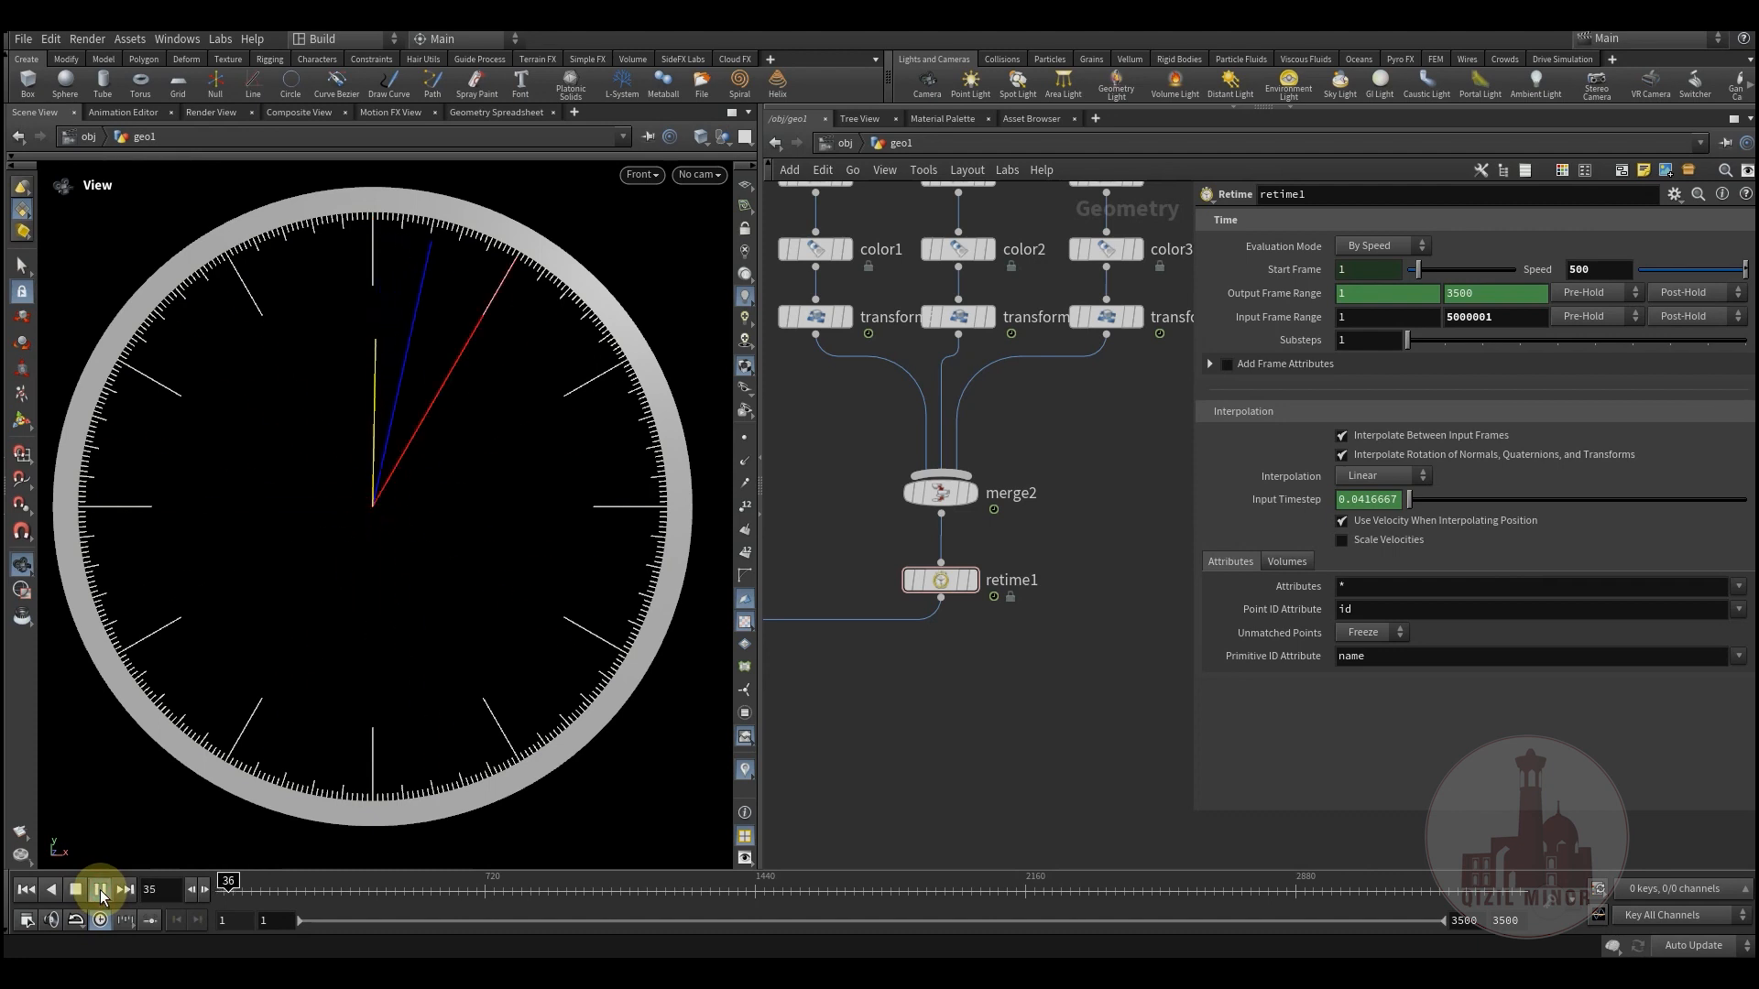
pyautogui.click(101, 889)
pyautogui.moveTo(297, 885); pyautogui.dragTo(783, 898)
pyautogui.click(100, 890)
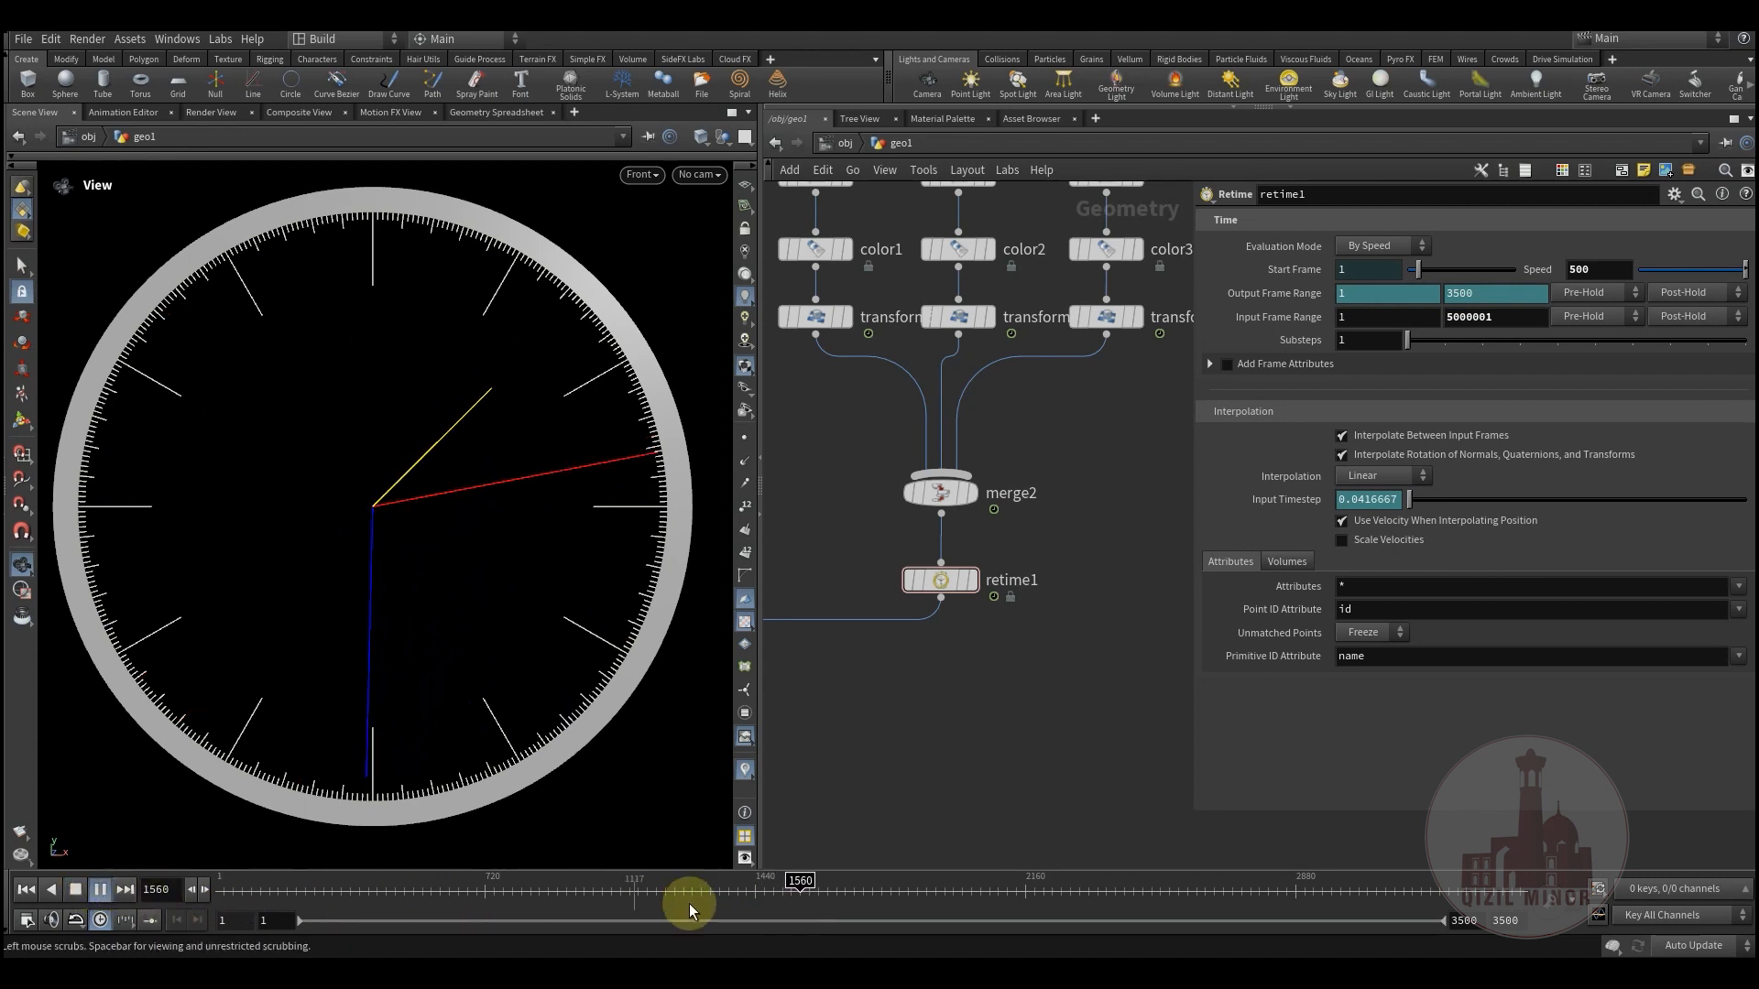
pyautogui.moveTo(815, 885); pyautogui.dragTo(888, 885)
# - Bypass transform5 to hold the red hand still, and scrub the timeline from frame 1 to frame 1322
pyautogui.moveTo(943, 396); pyautogui.dragTo(991, 579, button='middle')
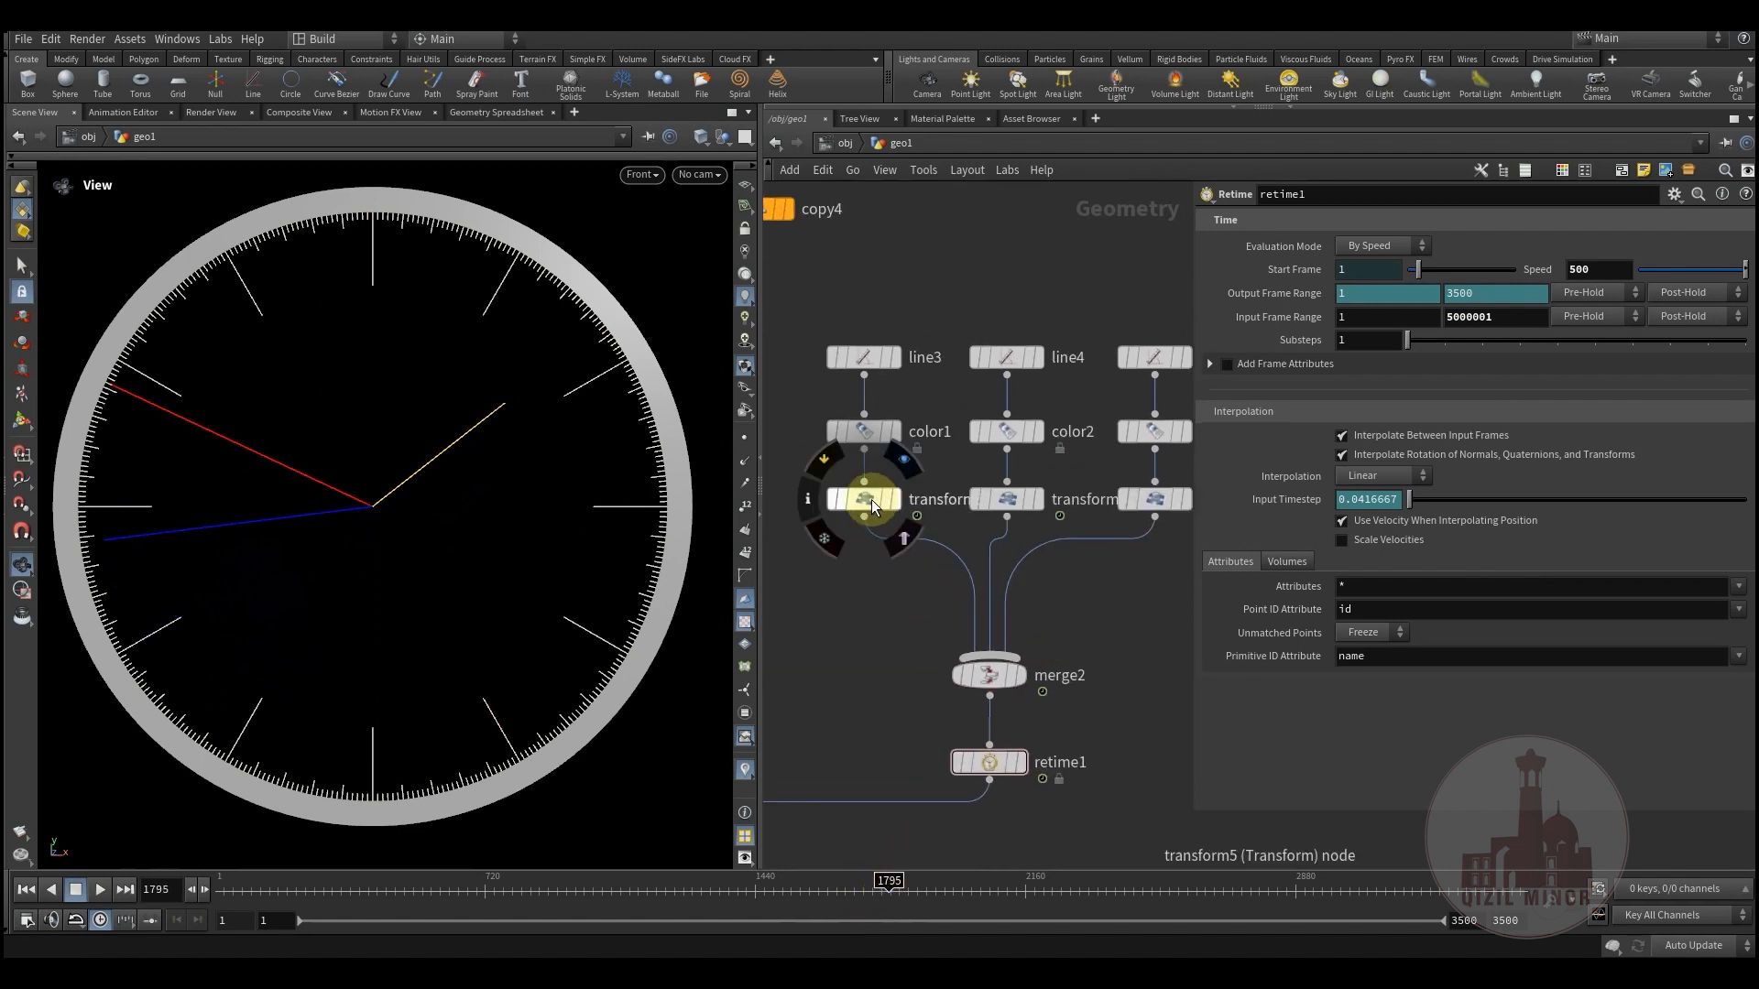
pyautogui.click(824, 463)
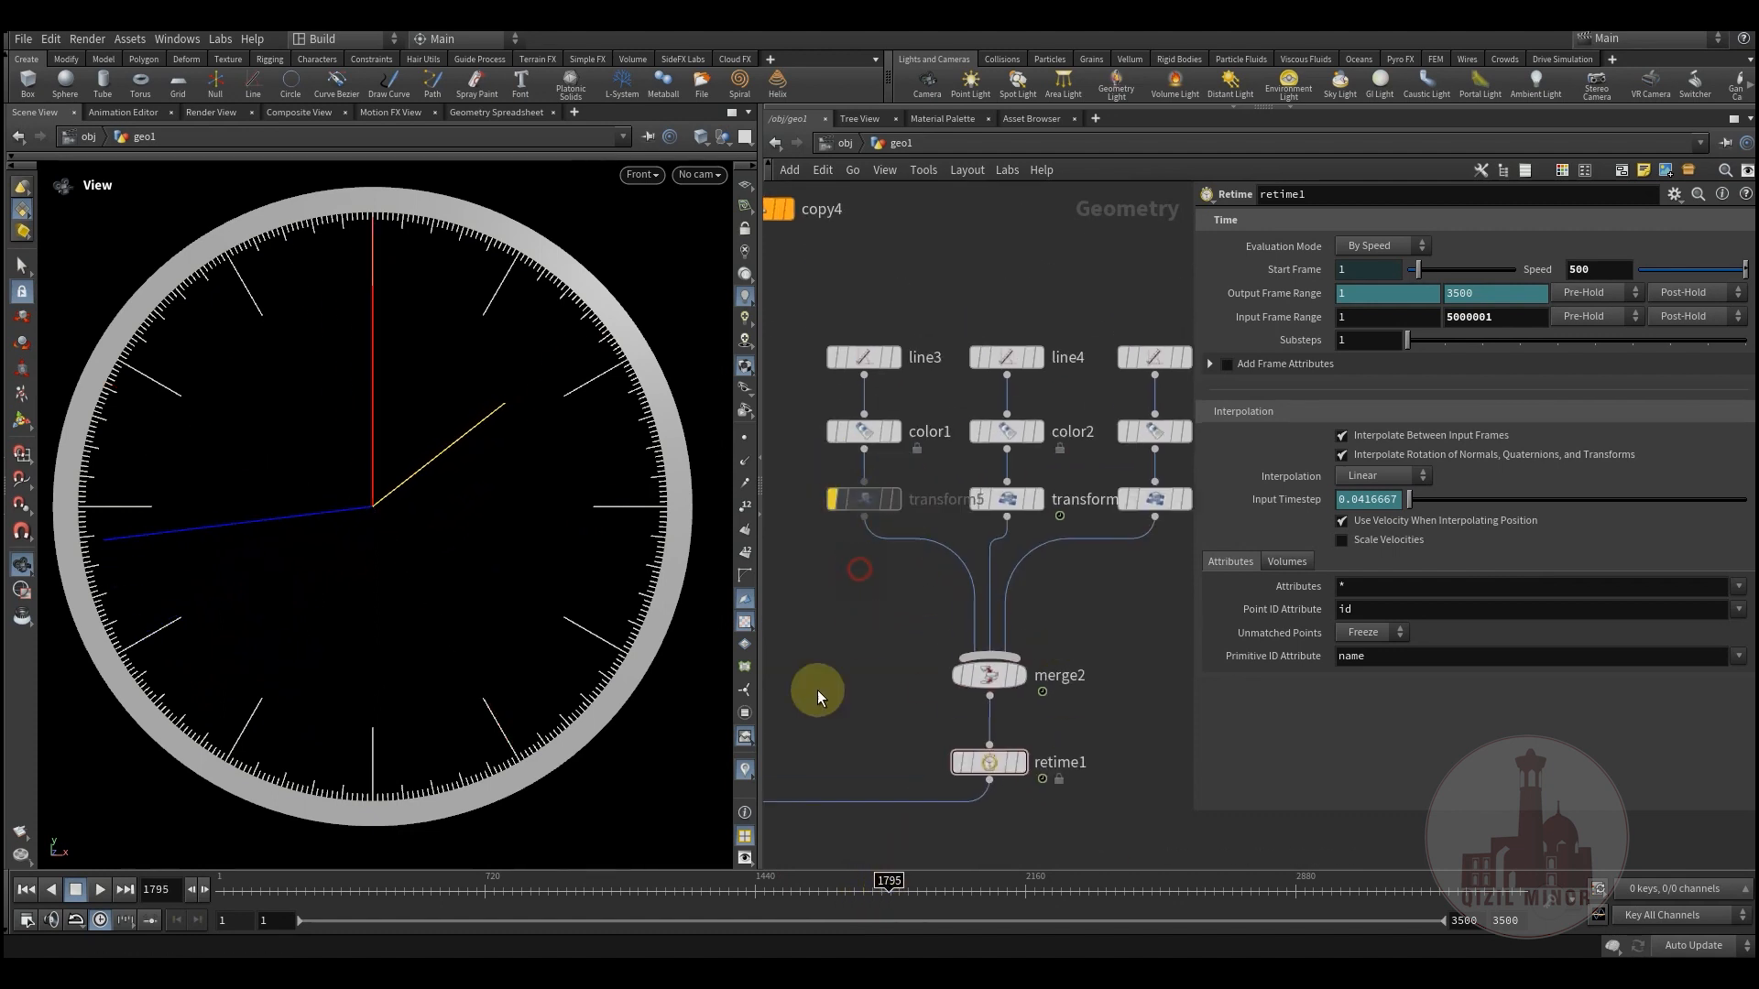
pyautogui.moveTo(393, 887); pyautogui.dragTo(166, 866)
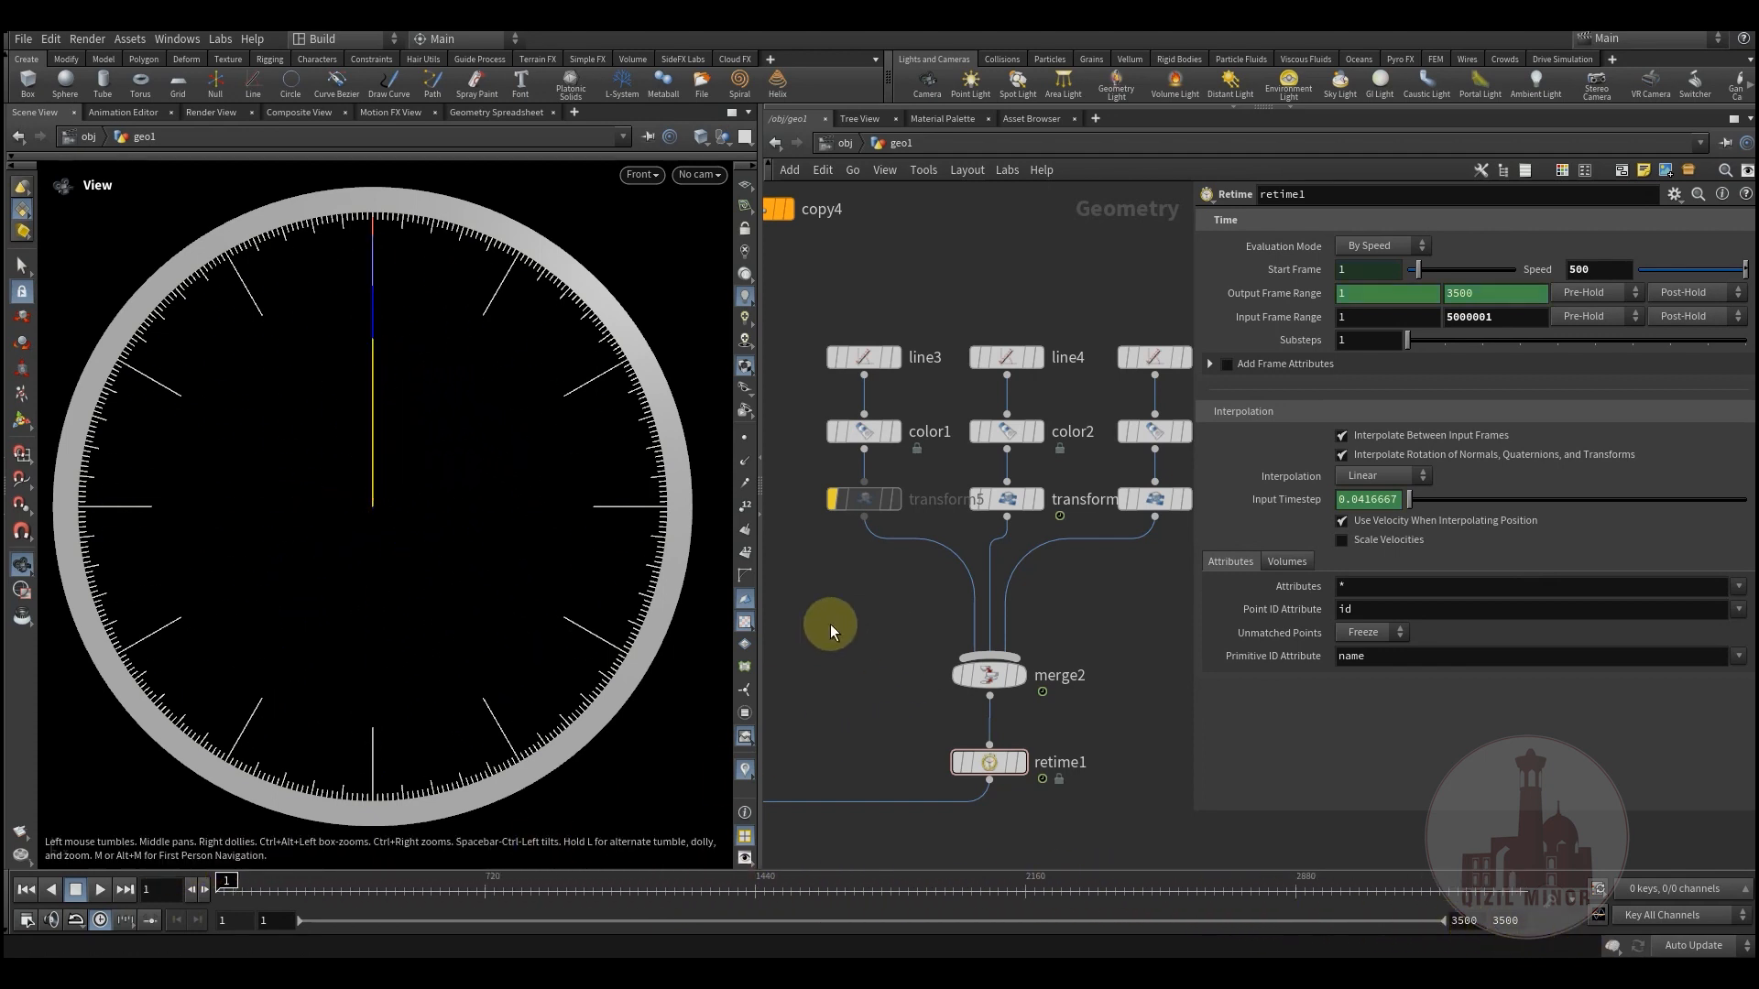
pyautogui.moveTo(806, 625); pyautogui.dragTo(1045, 495, button='middle')
pyautogui.scroll(-3, 999, 485)
pyautogui.moveTo(993, 700); pyautogui.dragTo(1010, 623, button='middle')
pyautogui.moveTo(949, 460); pyautogui.dragTo(925, 540, button='middle')
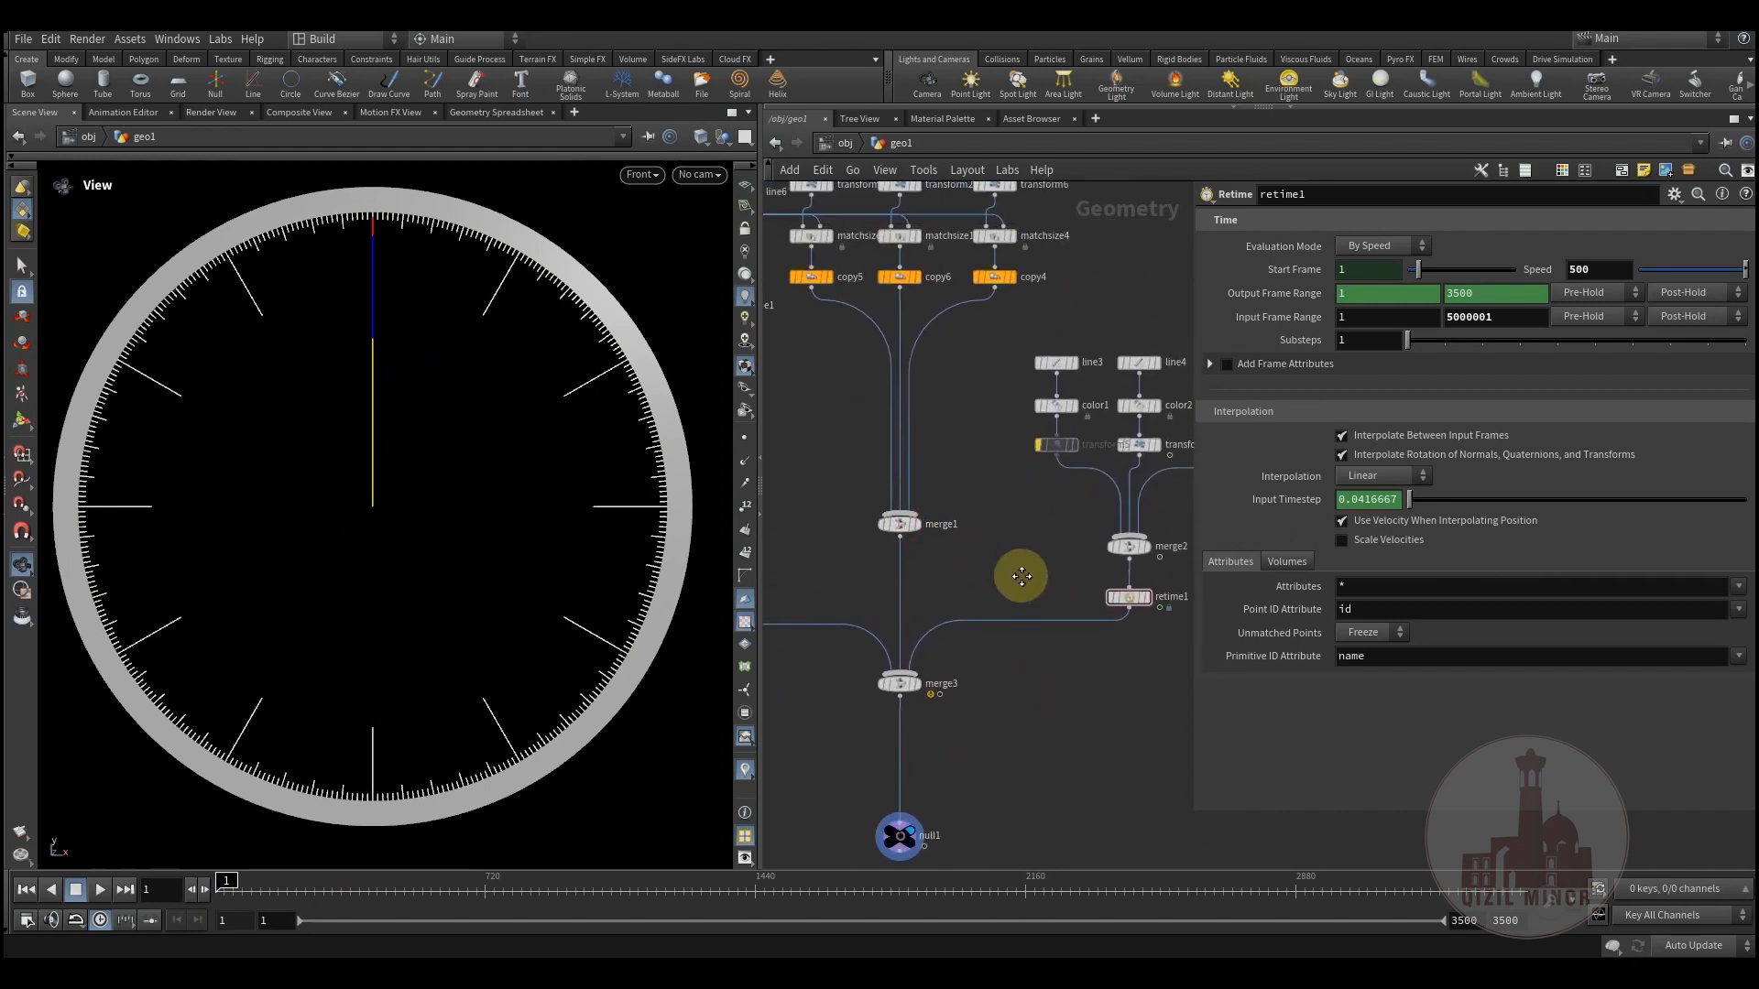
pyautogui.moveTo(522, 879); pyautogui.dragTo(711, 881)
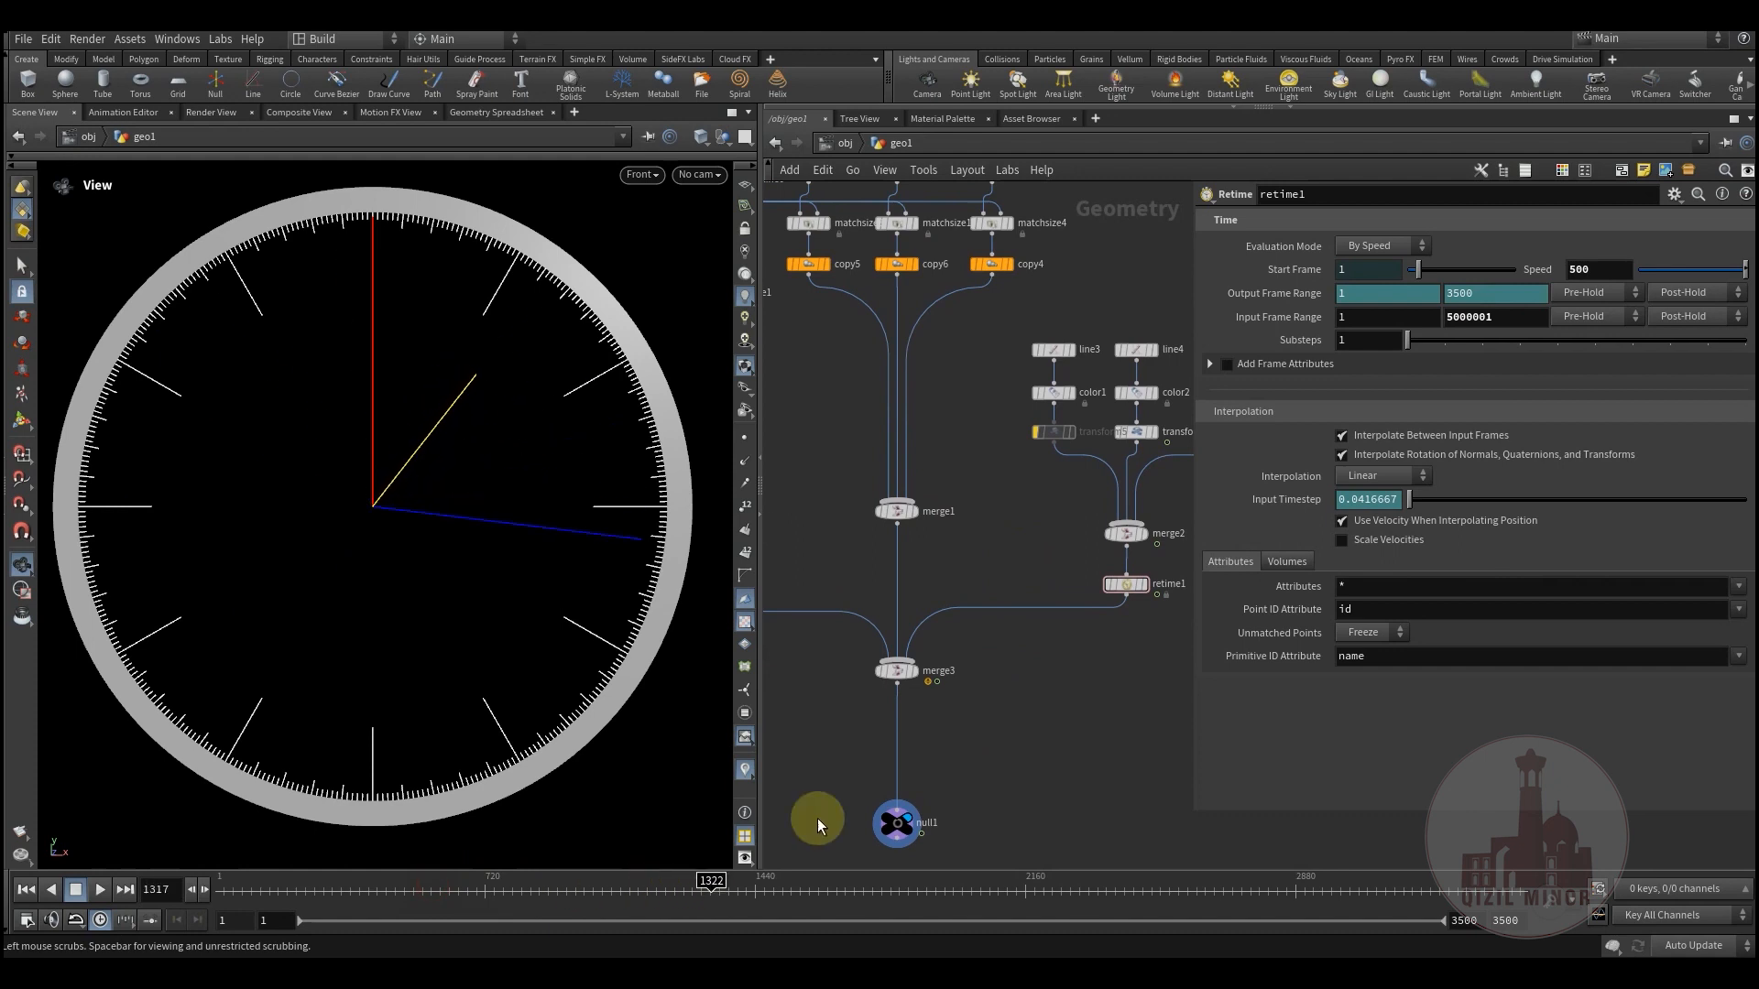
# - Turn off the bypass on transform5 and scrub the timeline to frame 1728 to check all three hands
pyautogui.click(1036, 410)
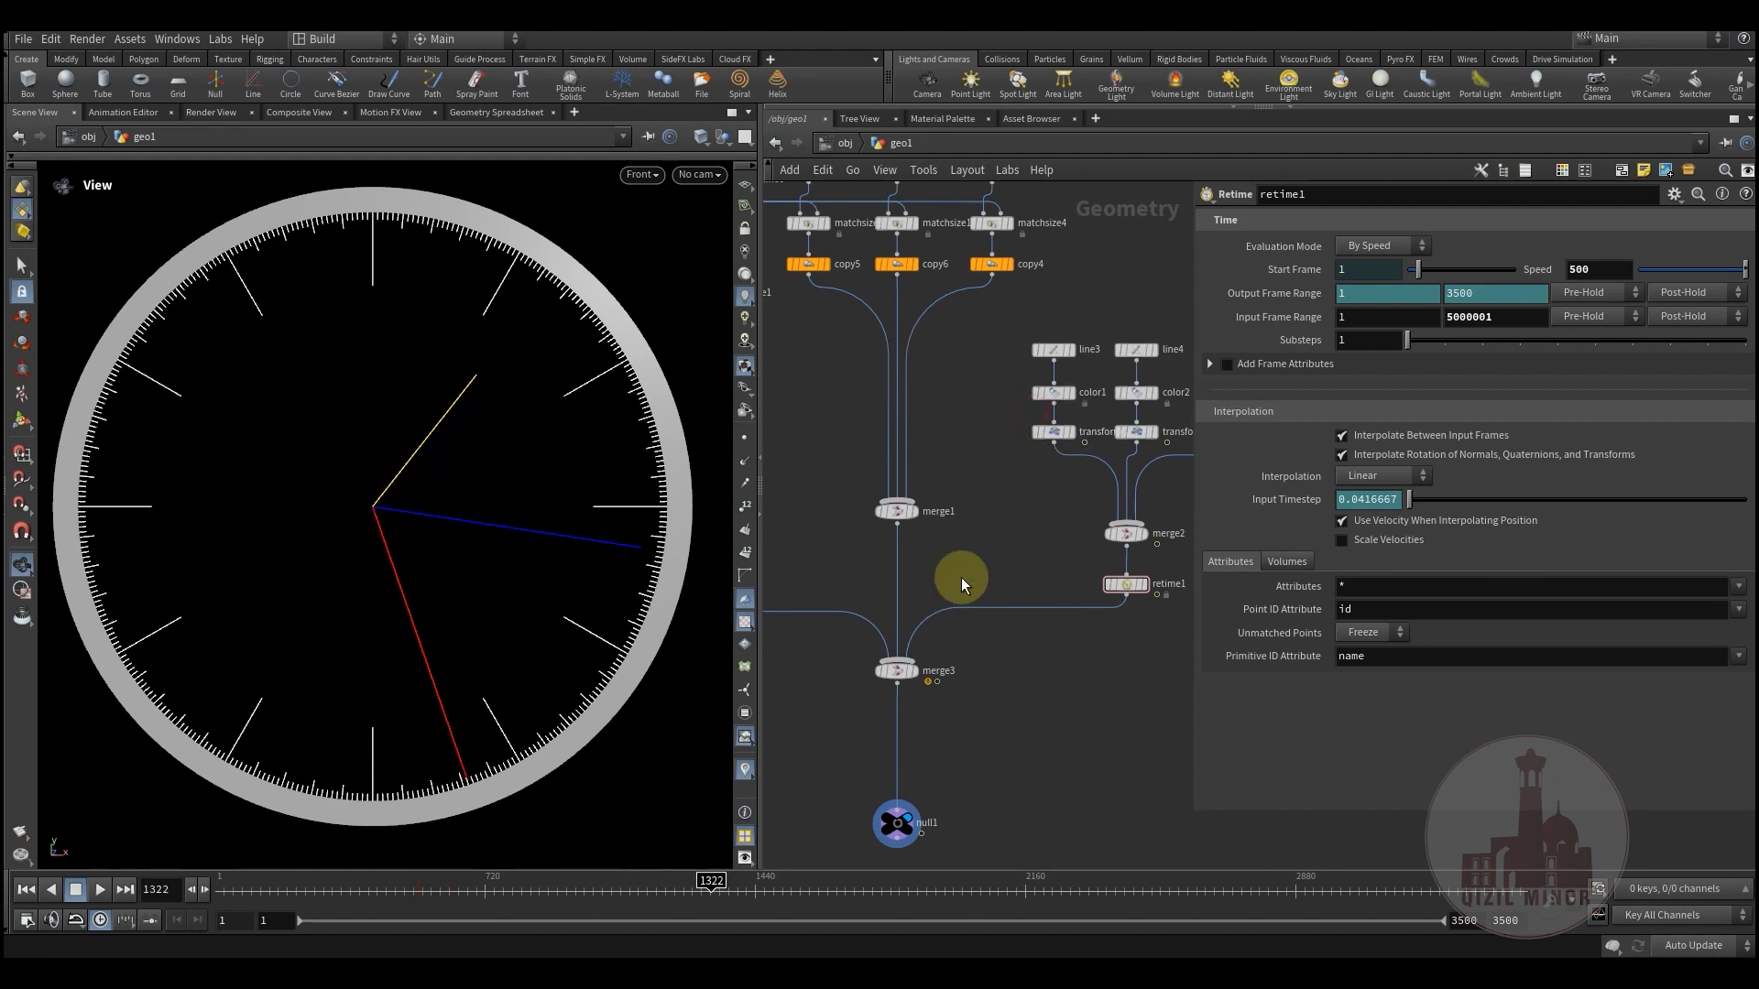
pyautogui.moveTo(518, 881); pyautogui.dragTo(923, 881)
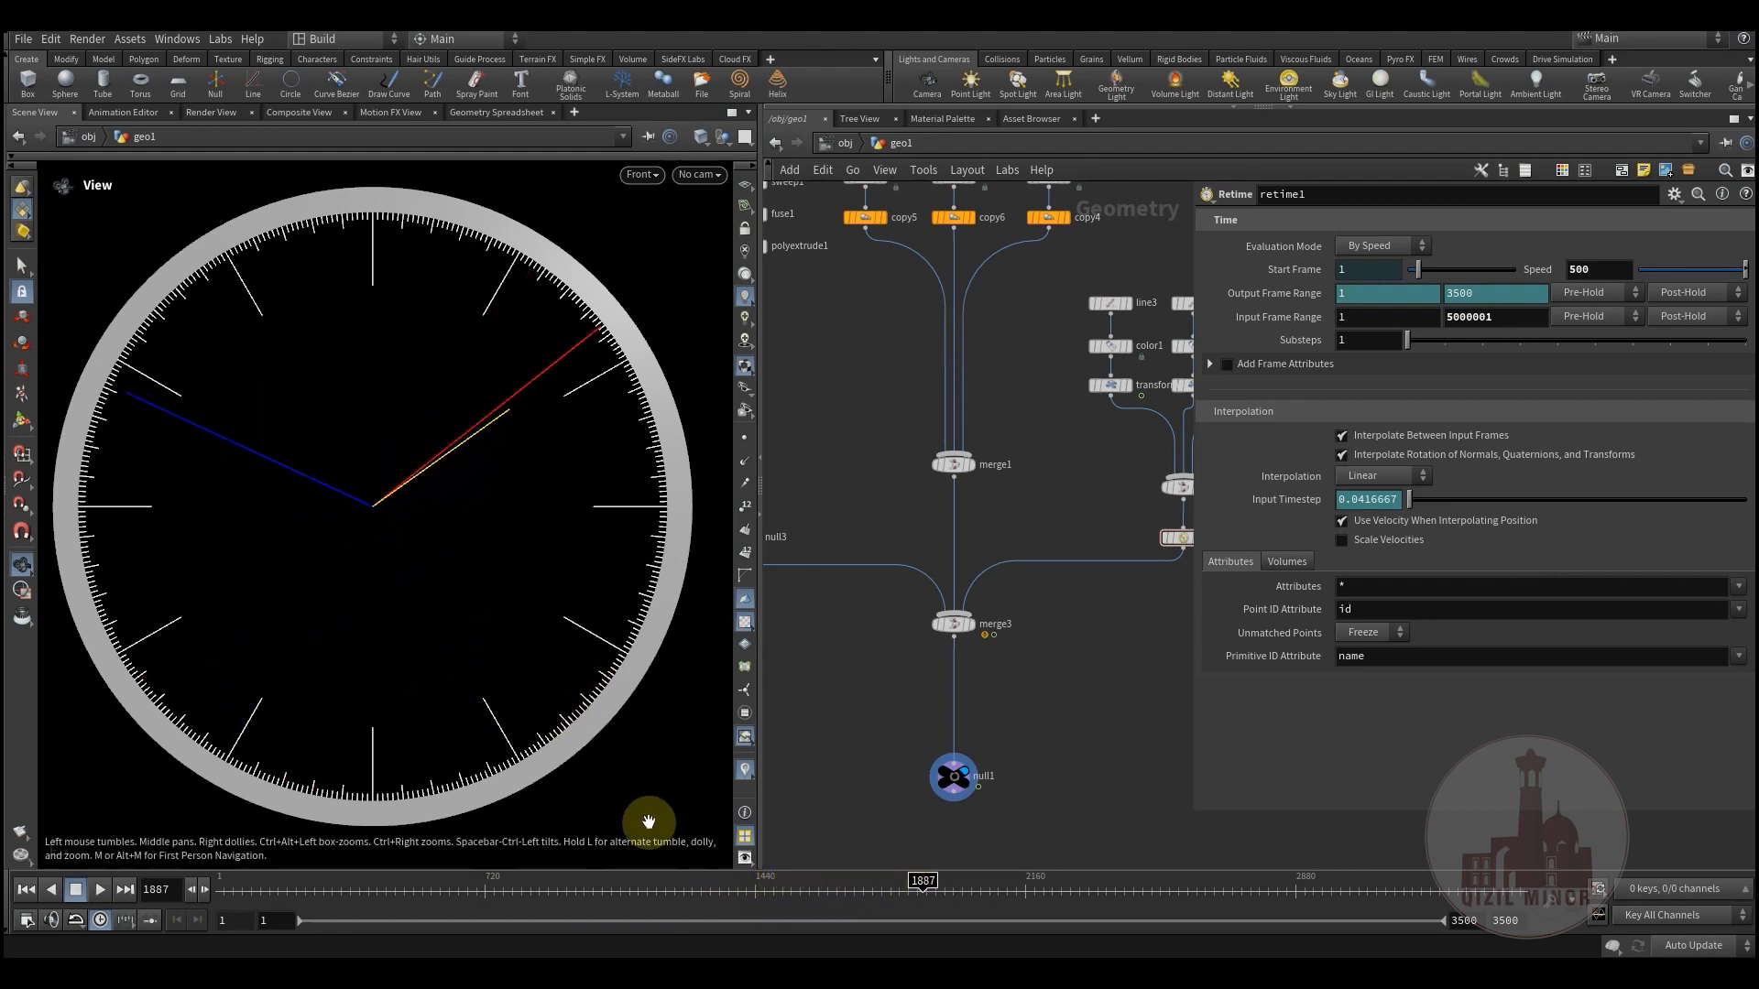
pyautogui.moveTo(550, 894); pyautogui.dragTo(863, 893)
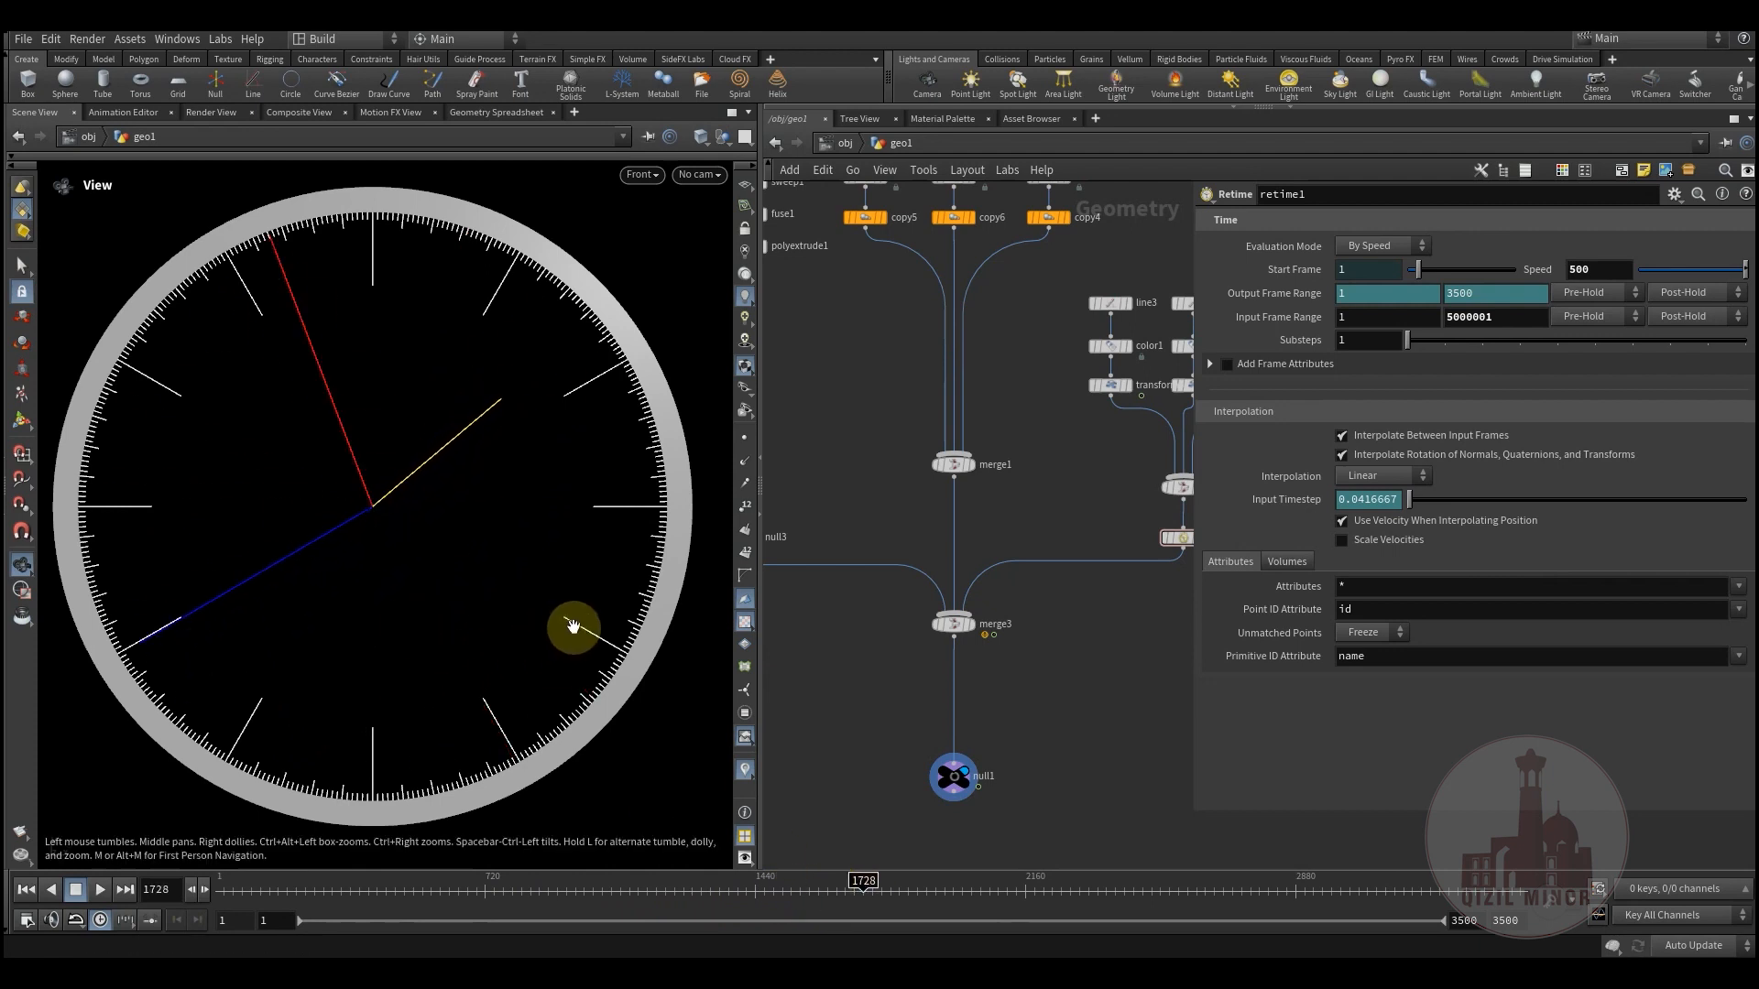